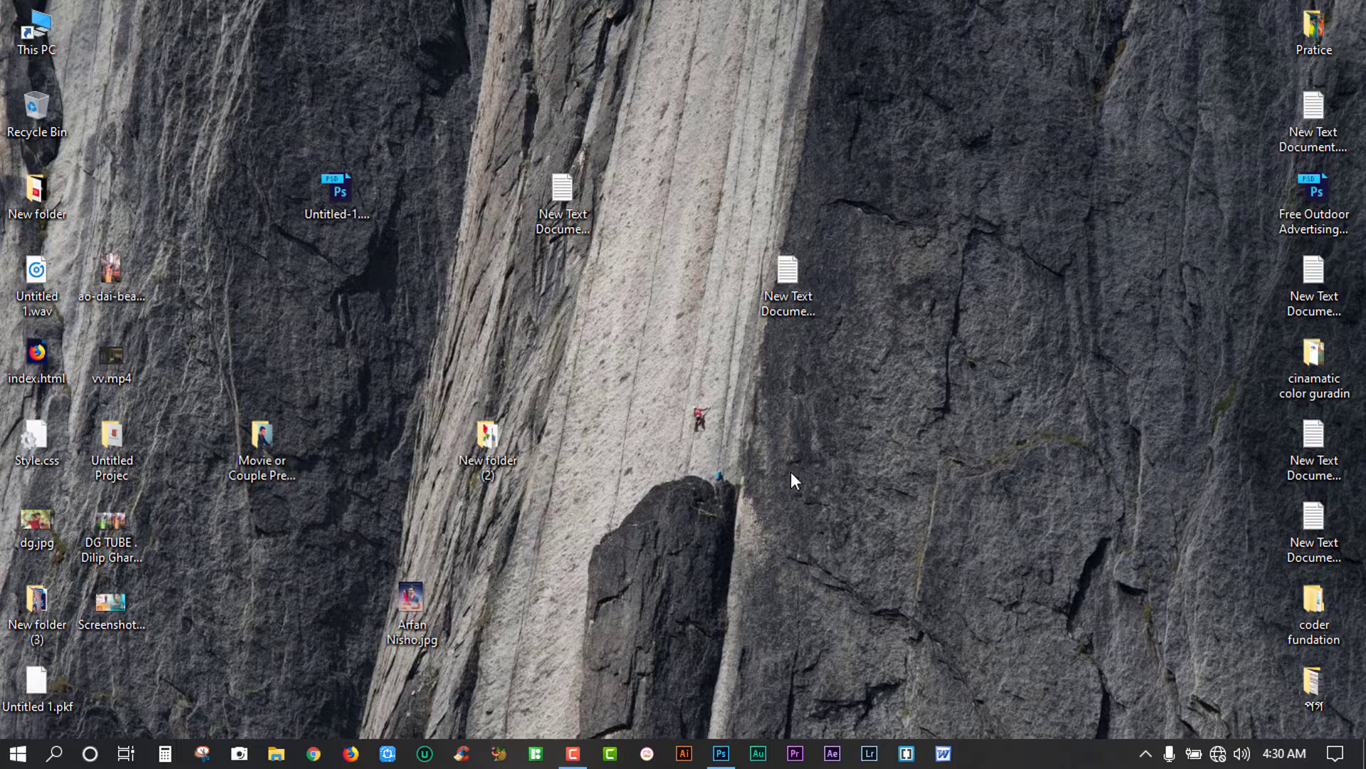
Refresh the desktop and switch to Photoshop with the blank Untitled-1 document in view
right_click(748, 446)
left_click(814, 207)
left_click(720, 754)
left_click(630, 255, "alt")
left_click_drag(630, 255, 664, 271)
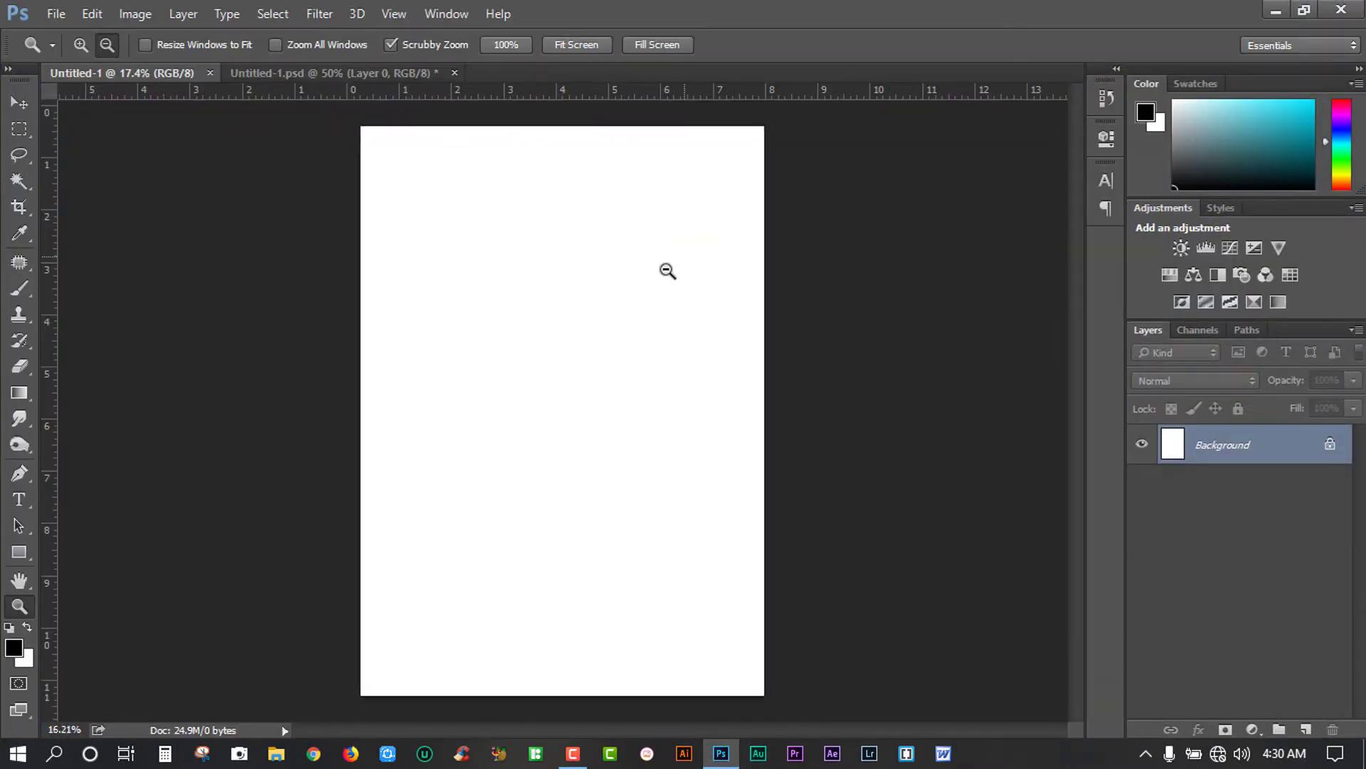
left_click(68, 9)
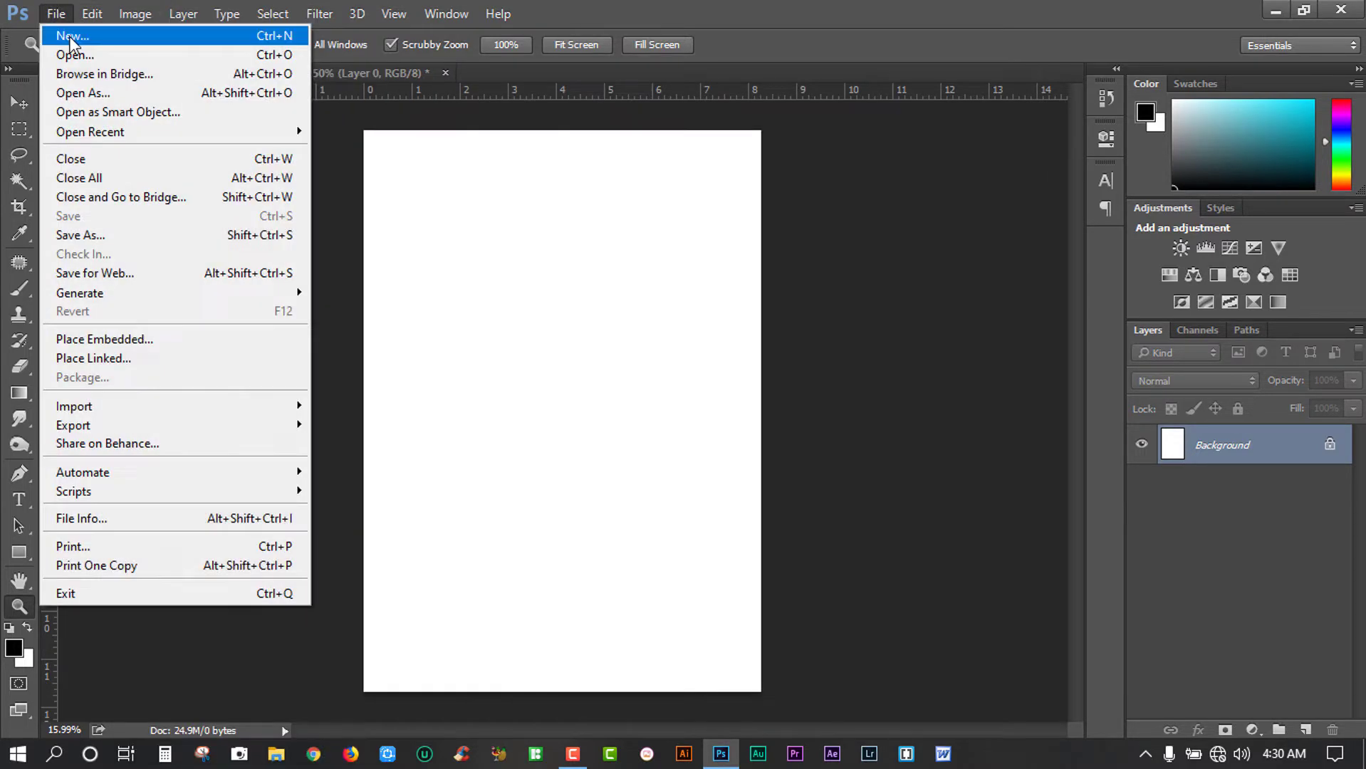
left_click(71, 34)
key("Tab")
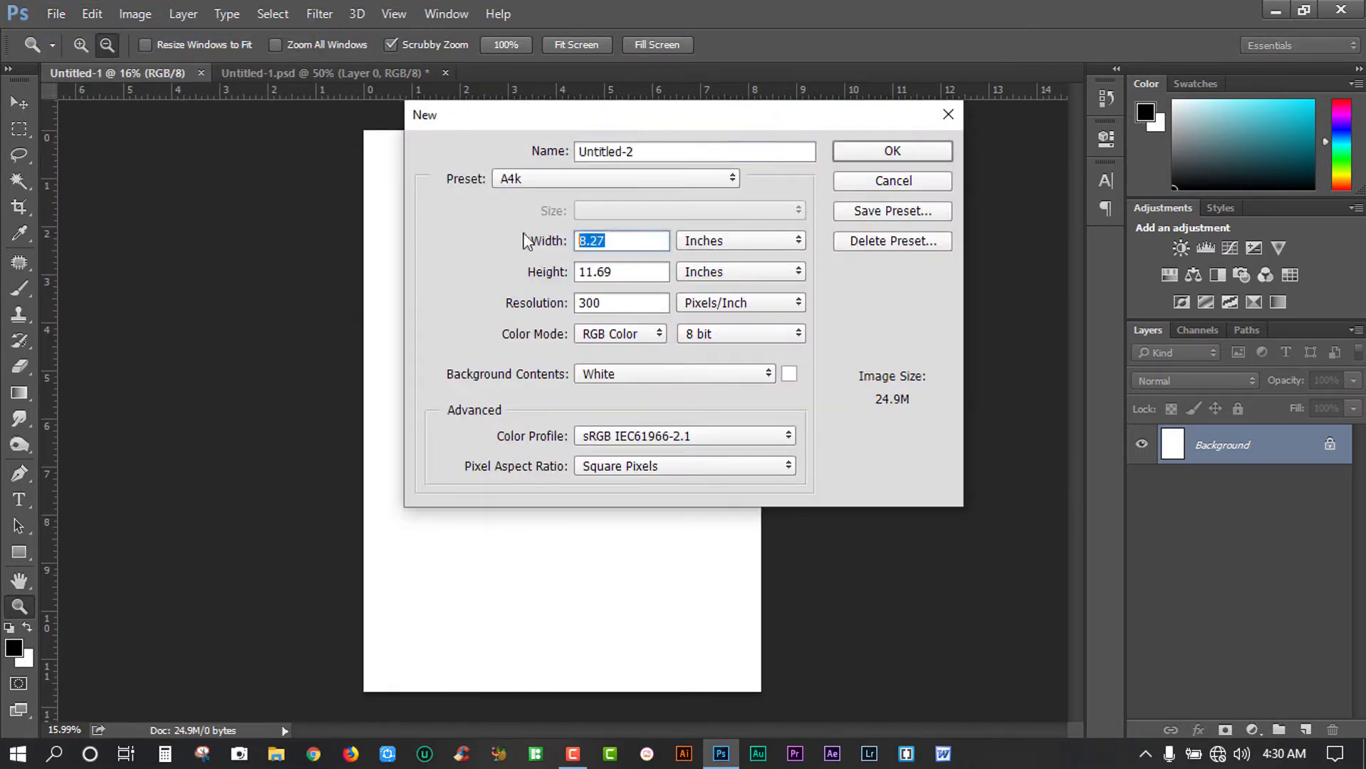
left_click(573, 177)
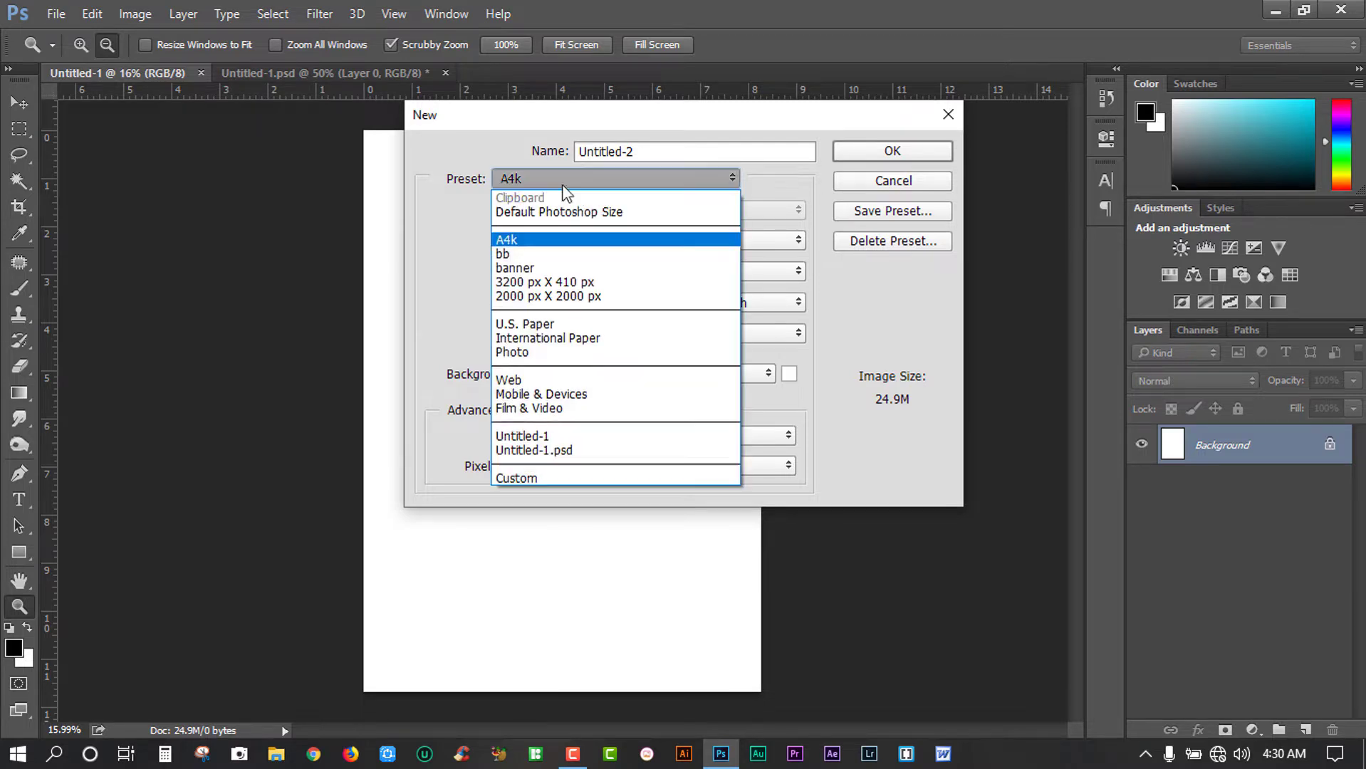
left_click(701, 237)
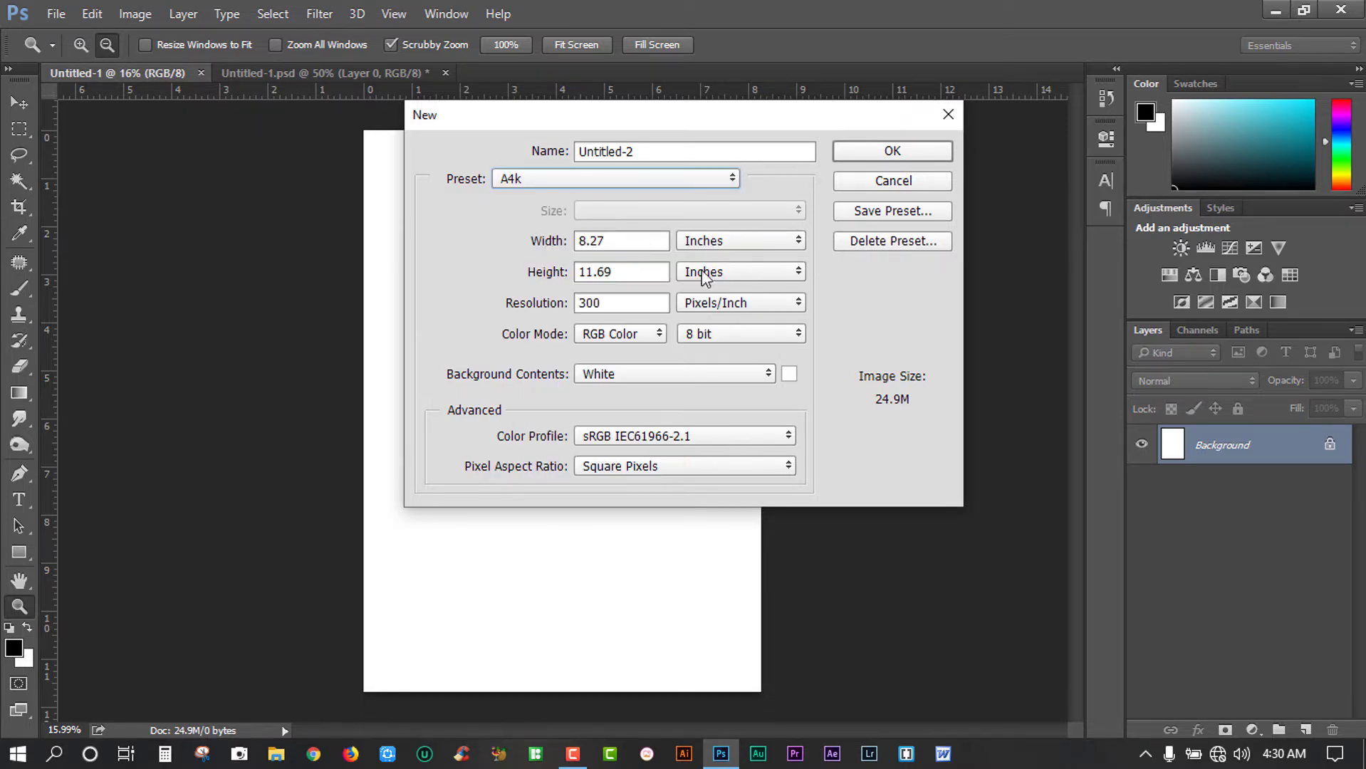
left_click(892, 181)
Place Pink Sky.jpg from the desktop's New folder (2) as an embedded image on the blank page
left_click(50, 14)
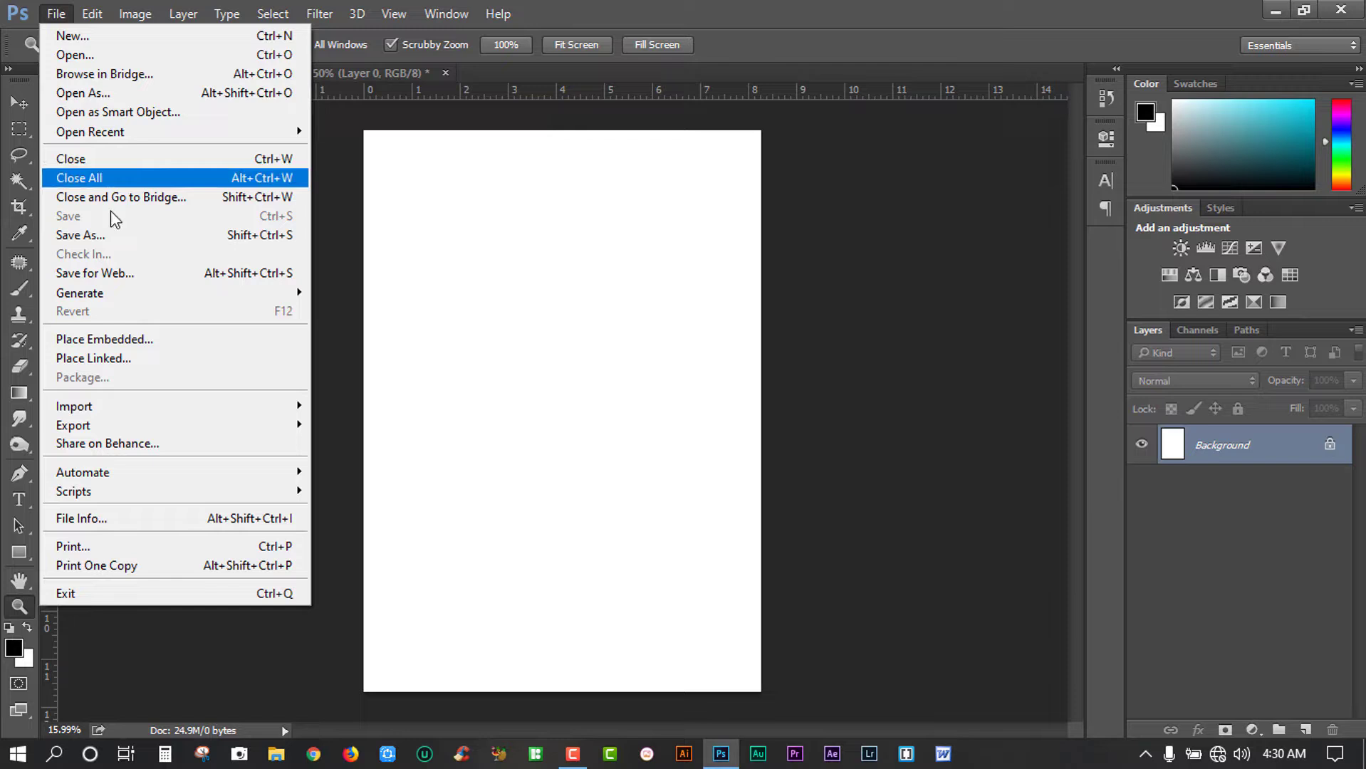
left_click(132, 339)
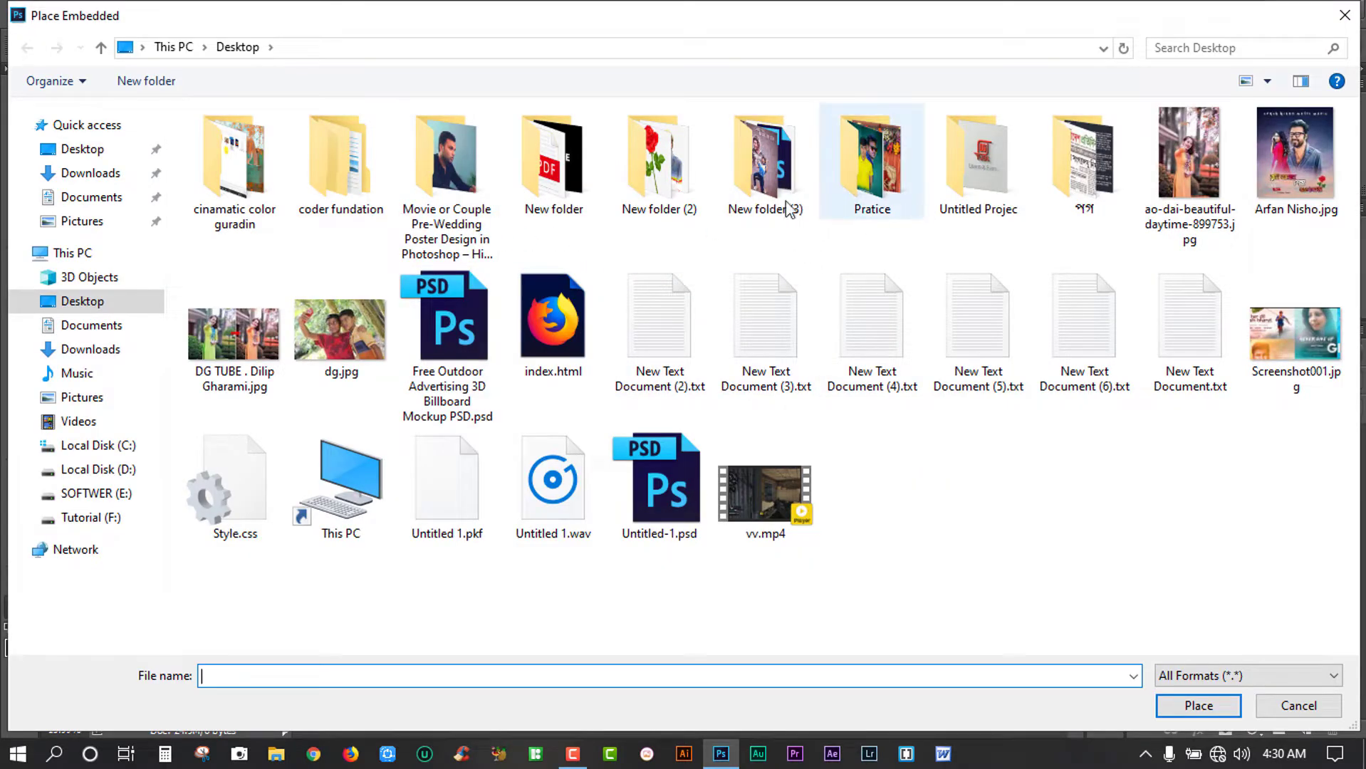
double_click(656, 208)
double_click(428, 169)
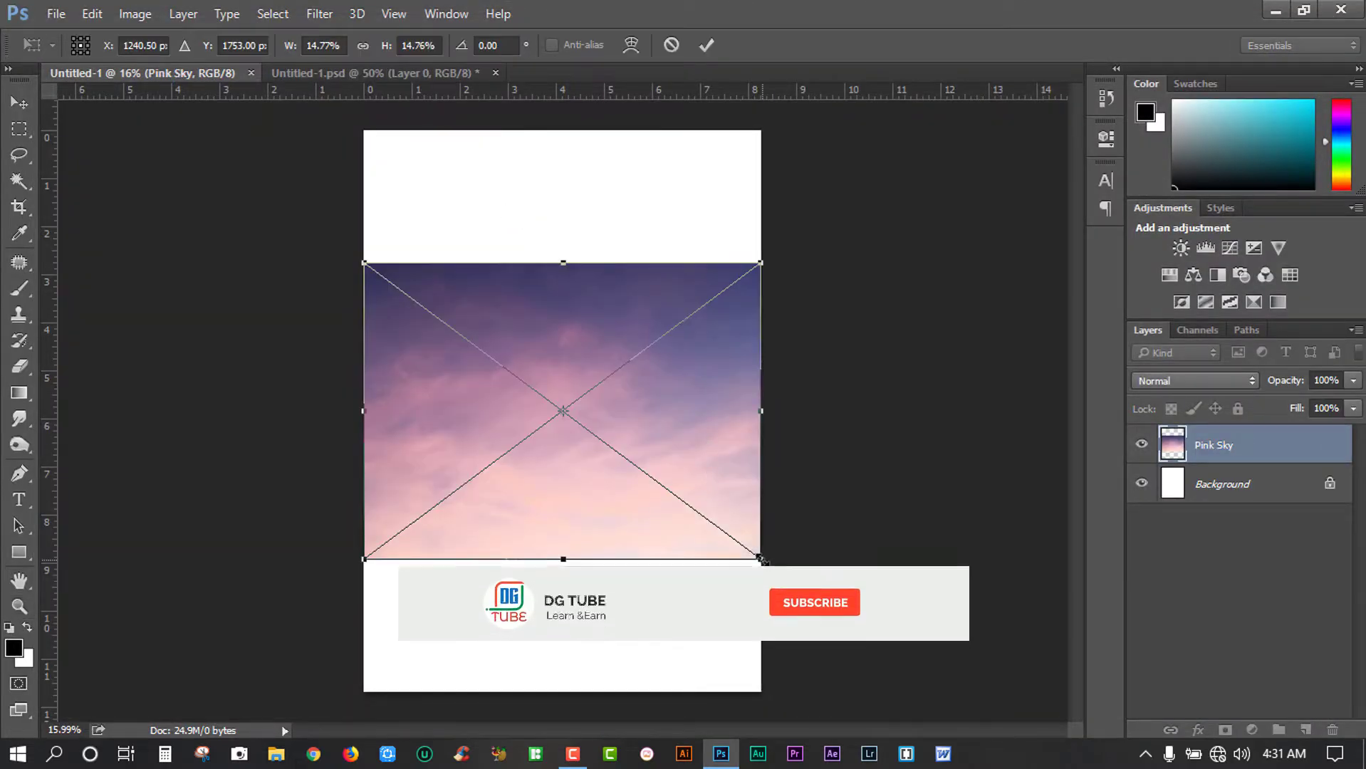
key("Return")
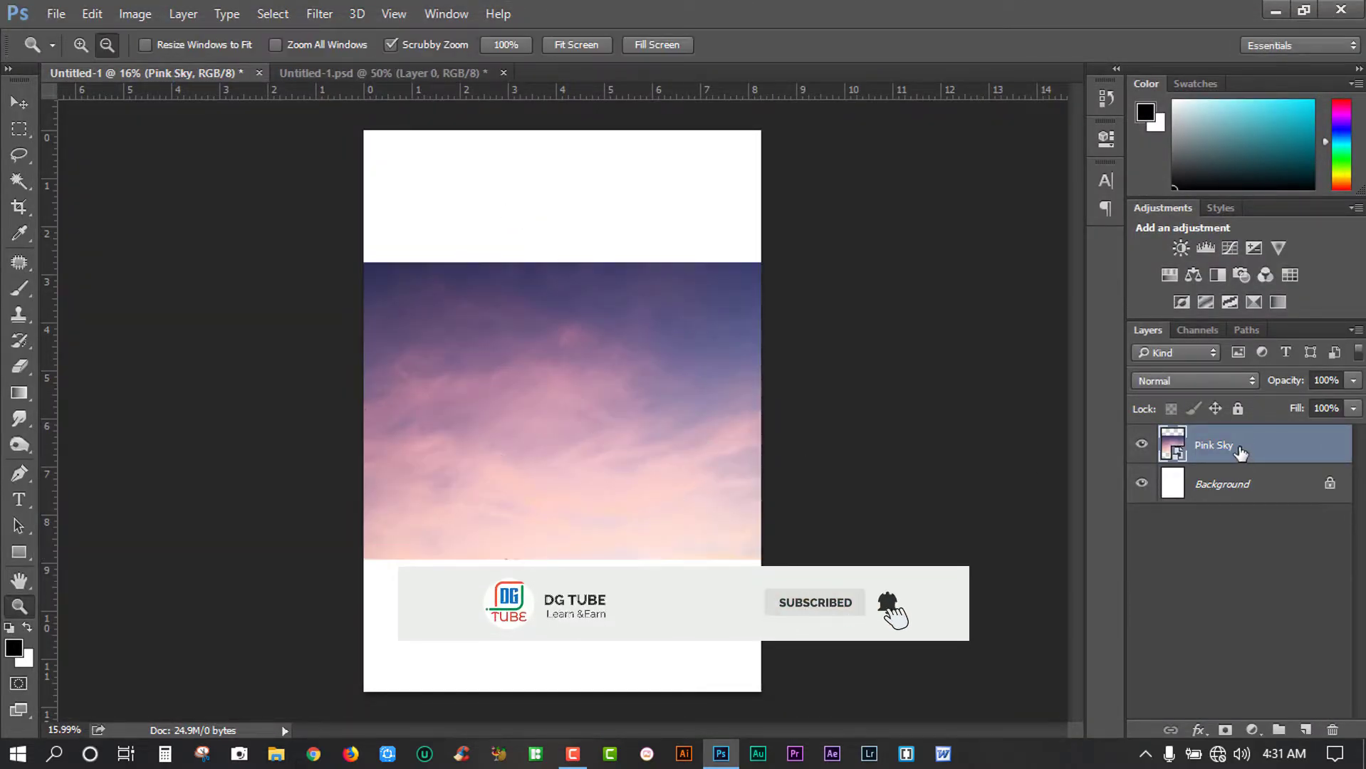
Scale the Pink Sky layer proportionally from its centre to about 28.24% so it covers the whole page
right_click(1243, 453)
left_click(673, 355)
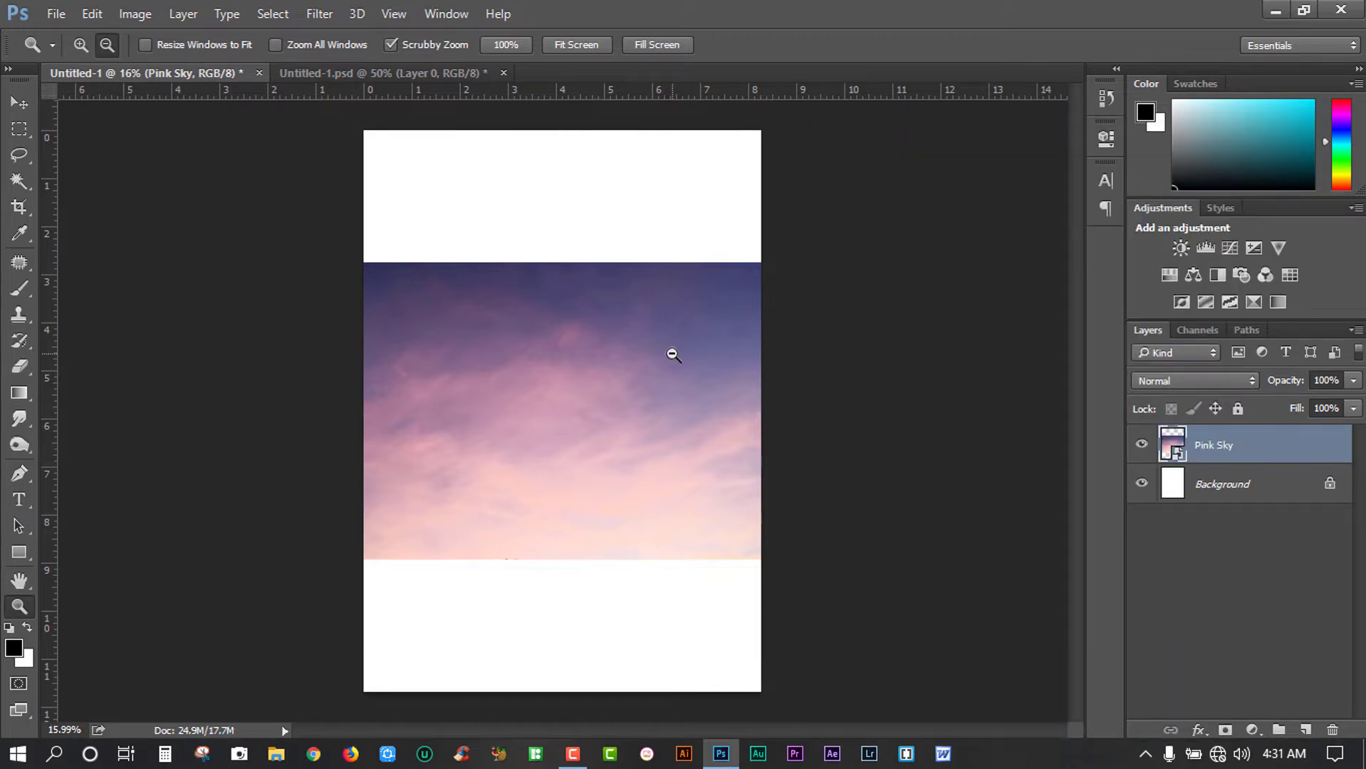
key("ctrl+t")
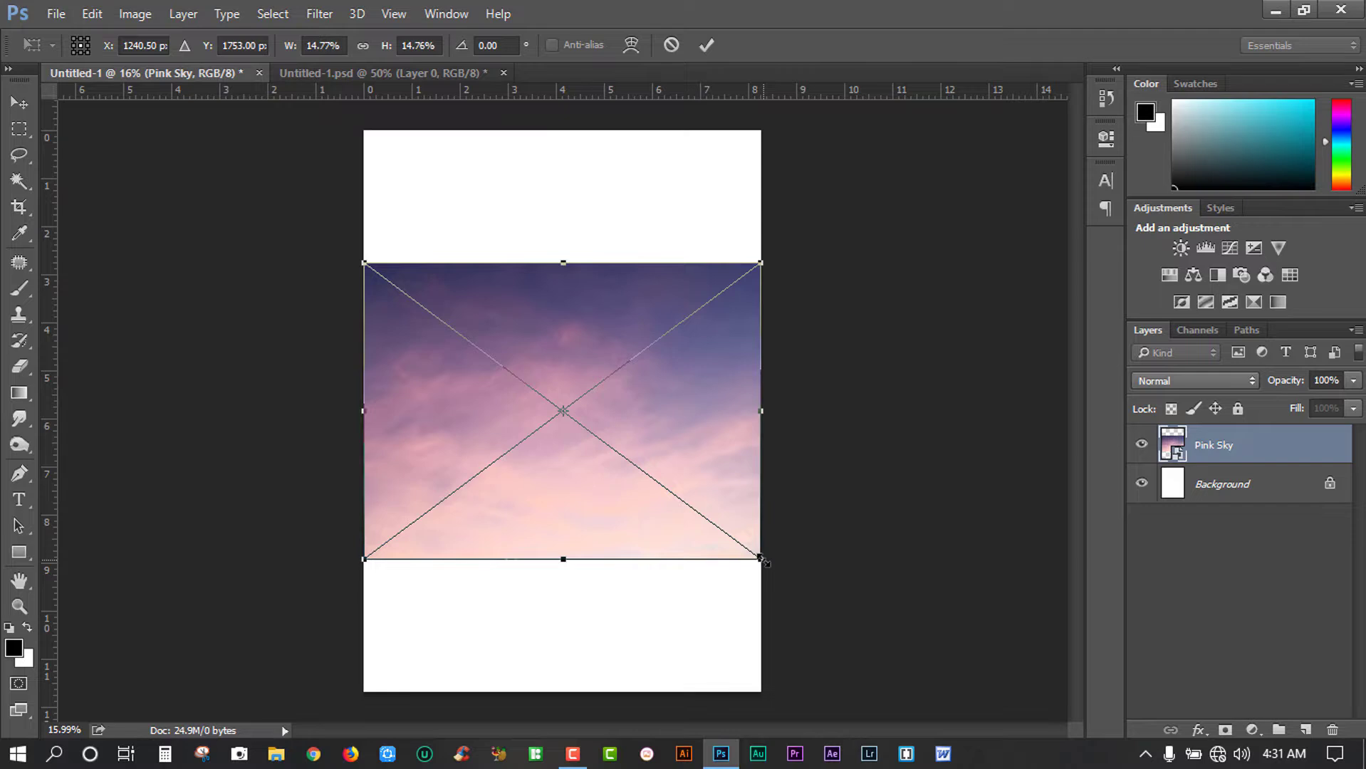
left_click_drag(763, 561, 935, 710)
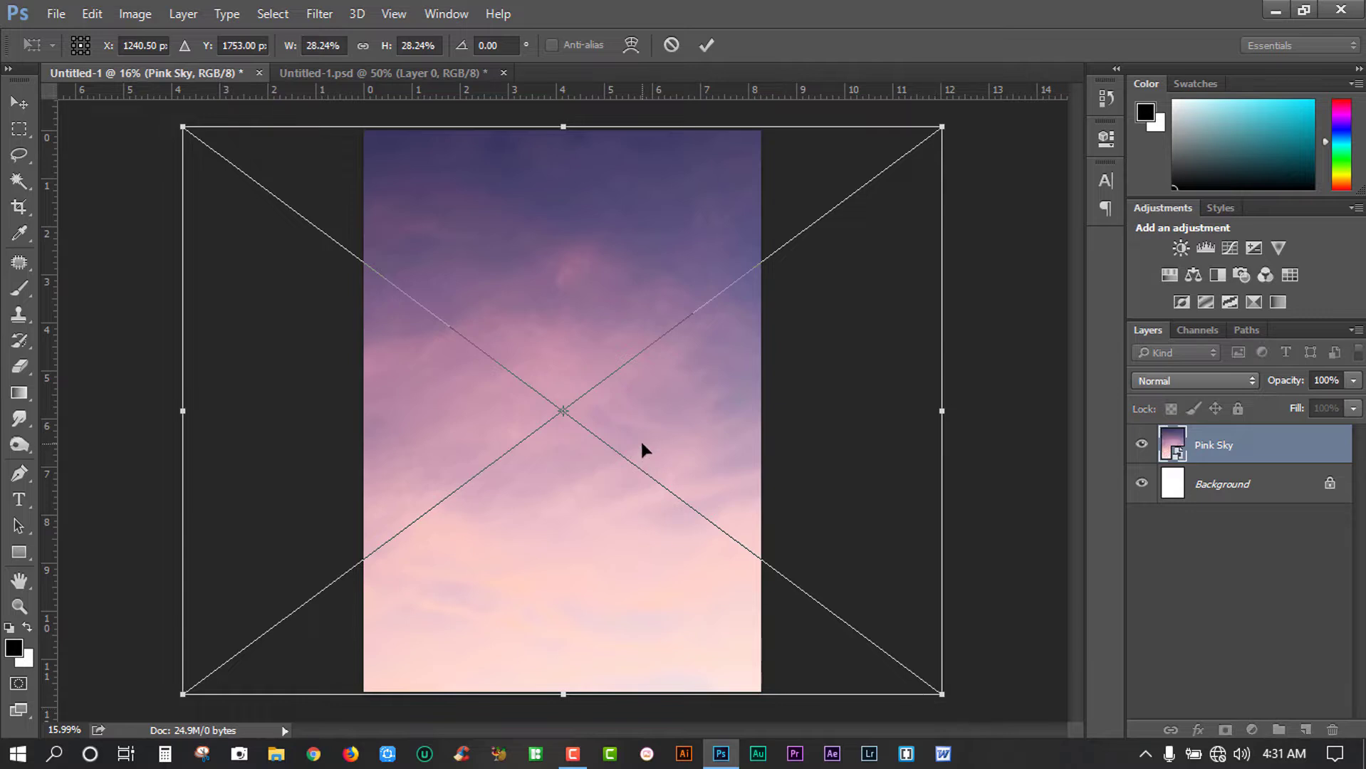
key("Return")
Place Untitled-1.png as an embedded image and position the man slightly right of the page centre at about 64% scale
left_click(64, 17)
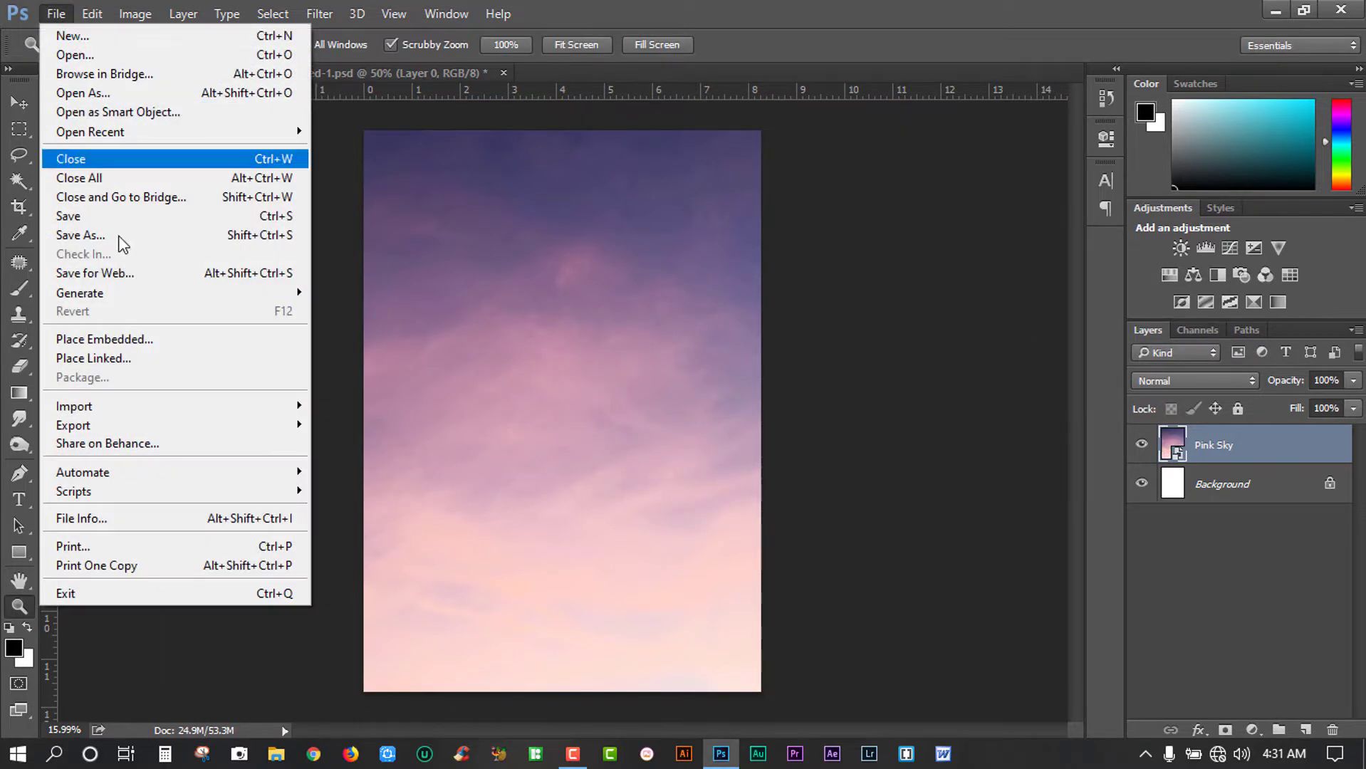
left_click(107, 338)
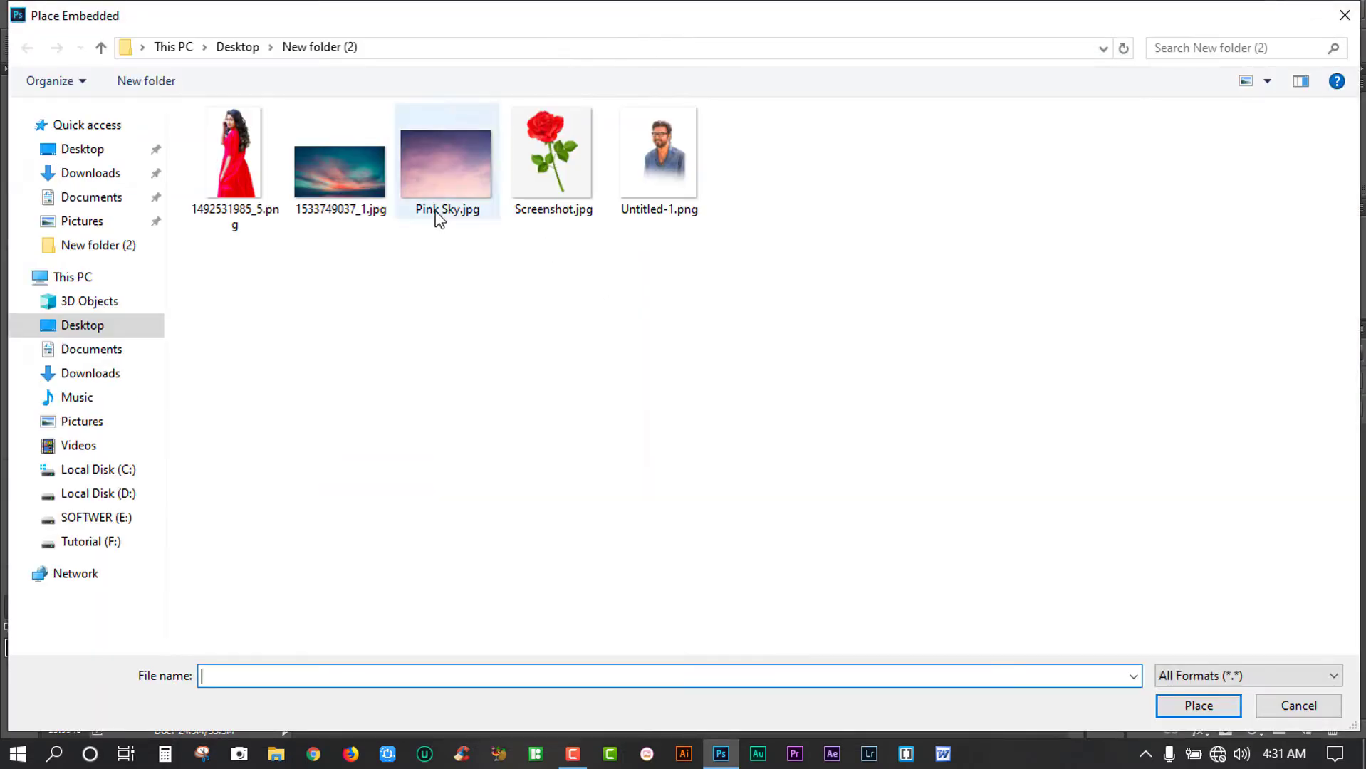
left_click(672, 184)
double_click(670, 182)
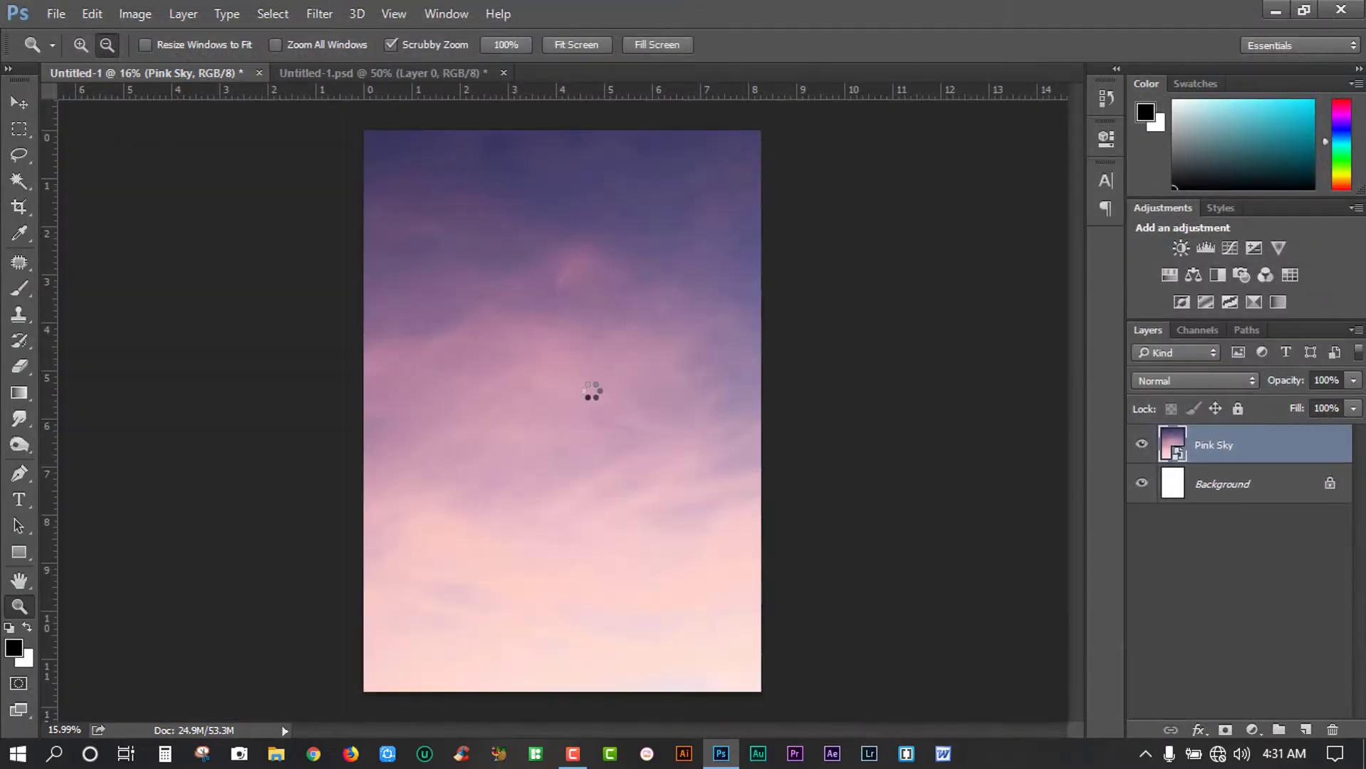
mouse_move(643, 418)
left_mouse_down()
mouse_move(678, 405)
mouse_move(665, 407)
left_mouse_up()
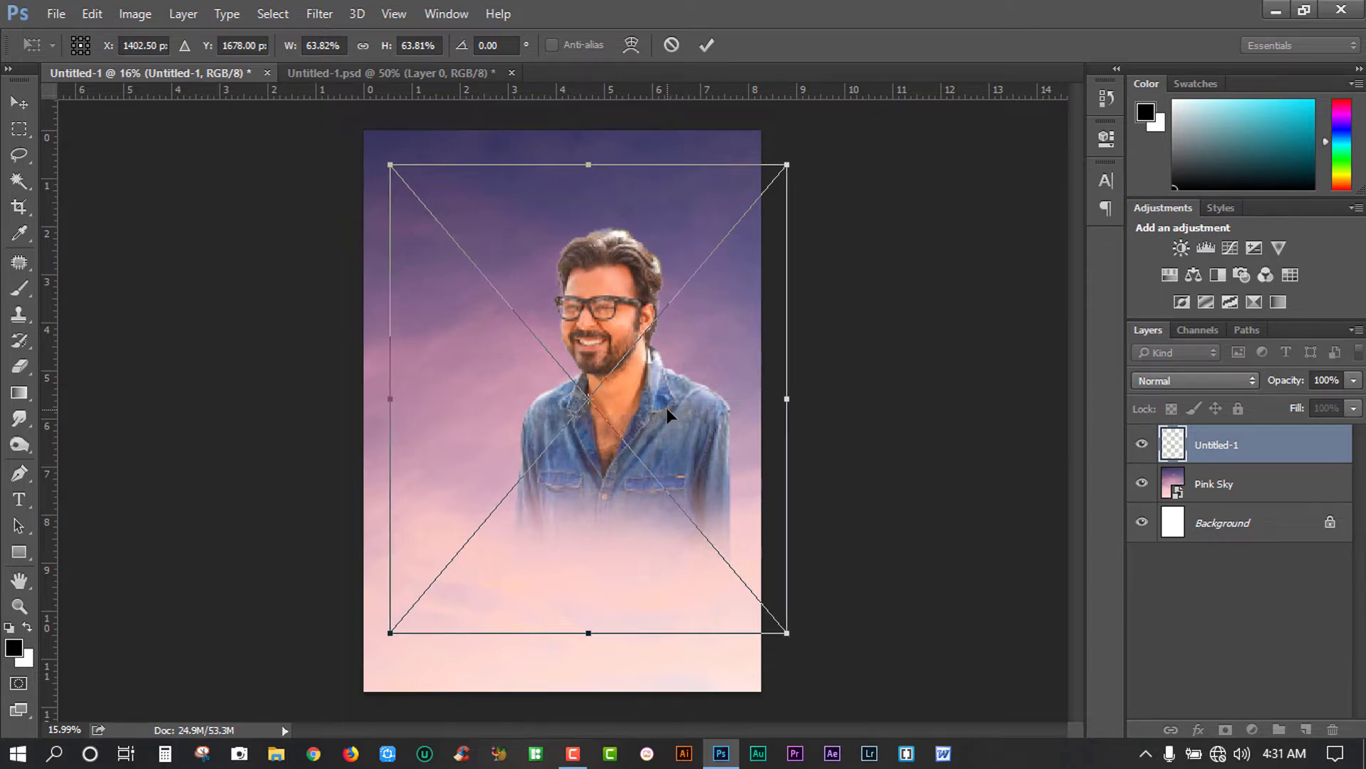
key("Return")
key("z")
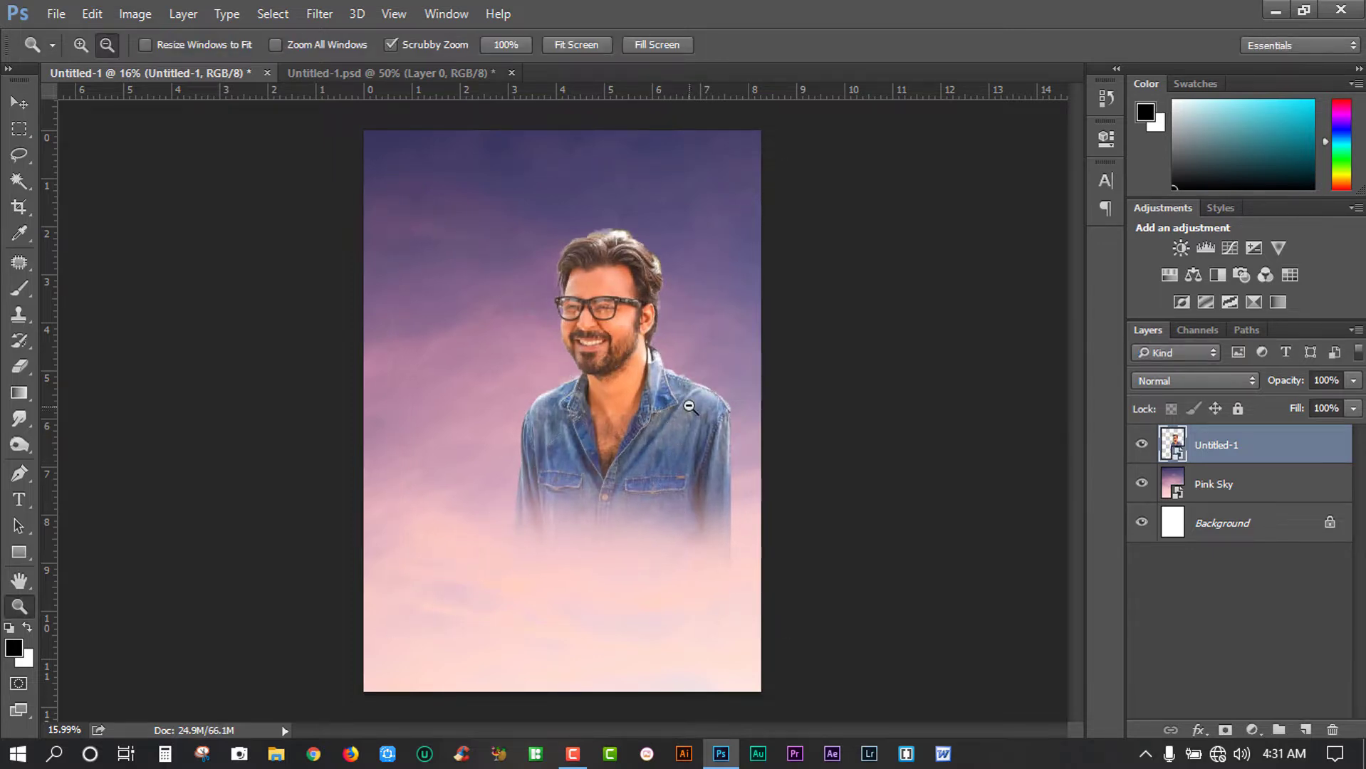
left_click(56, 13)
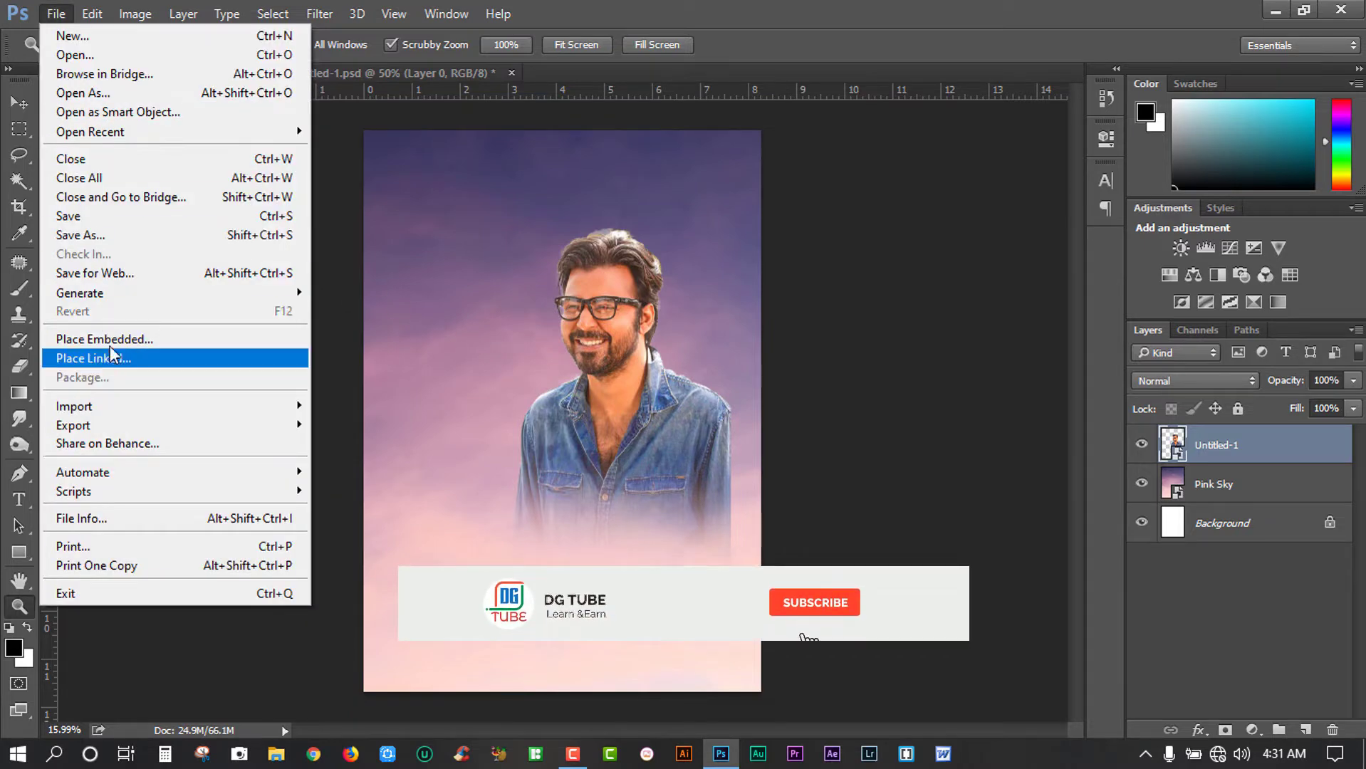
left_click(267, 339)
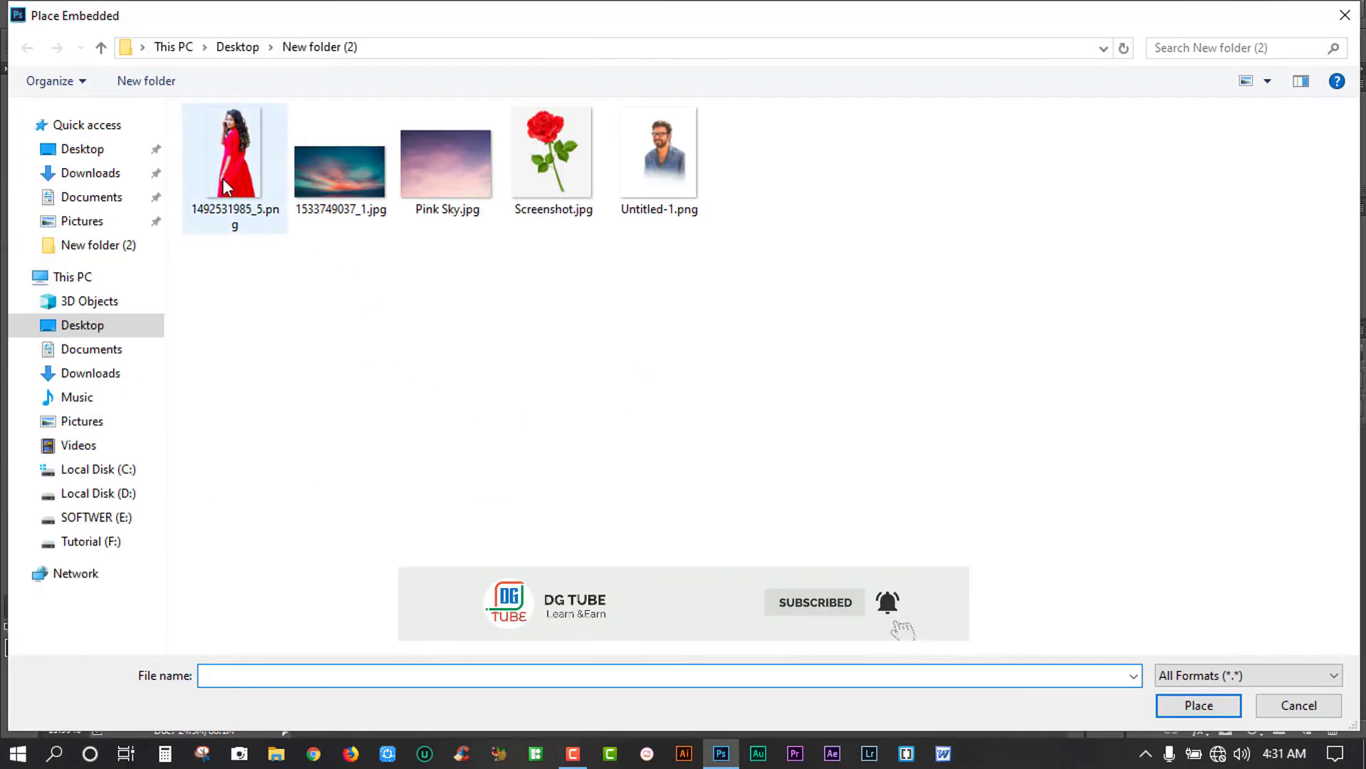
double_click(235, 167)
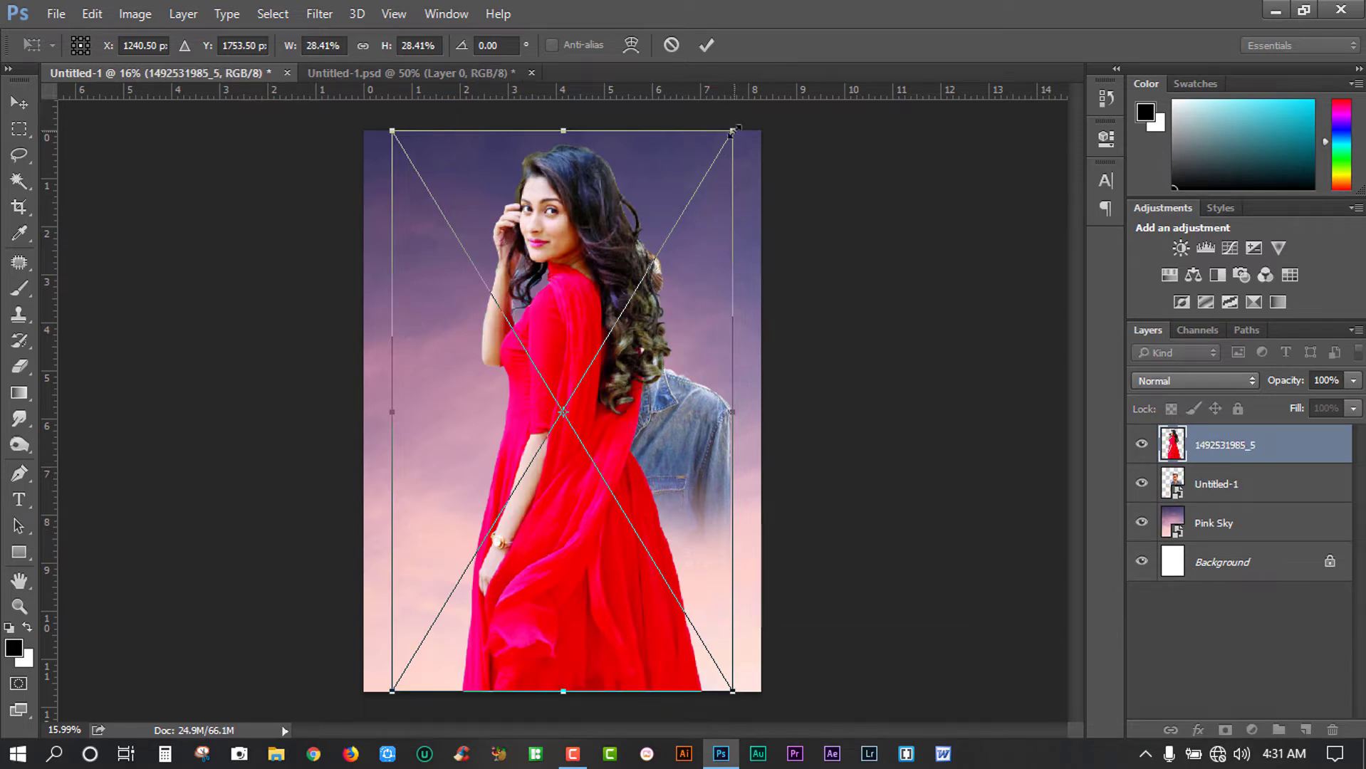
left_click_drag(733, 131, 655, 260)
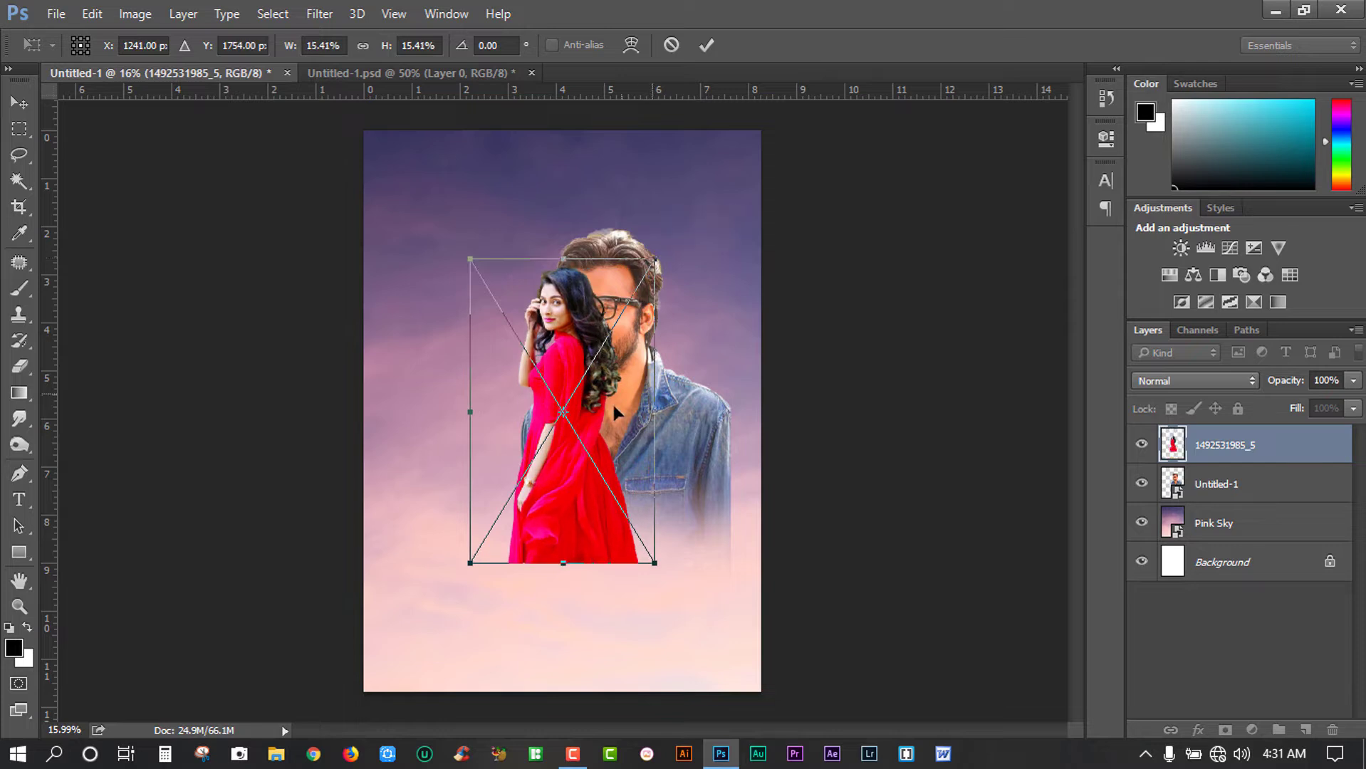
left_click_drag(609, 413, 550, 473)
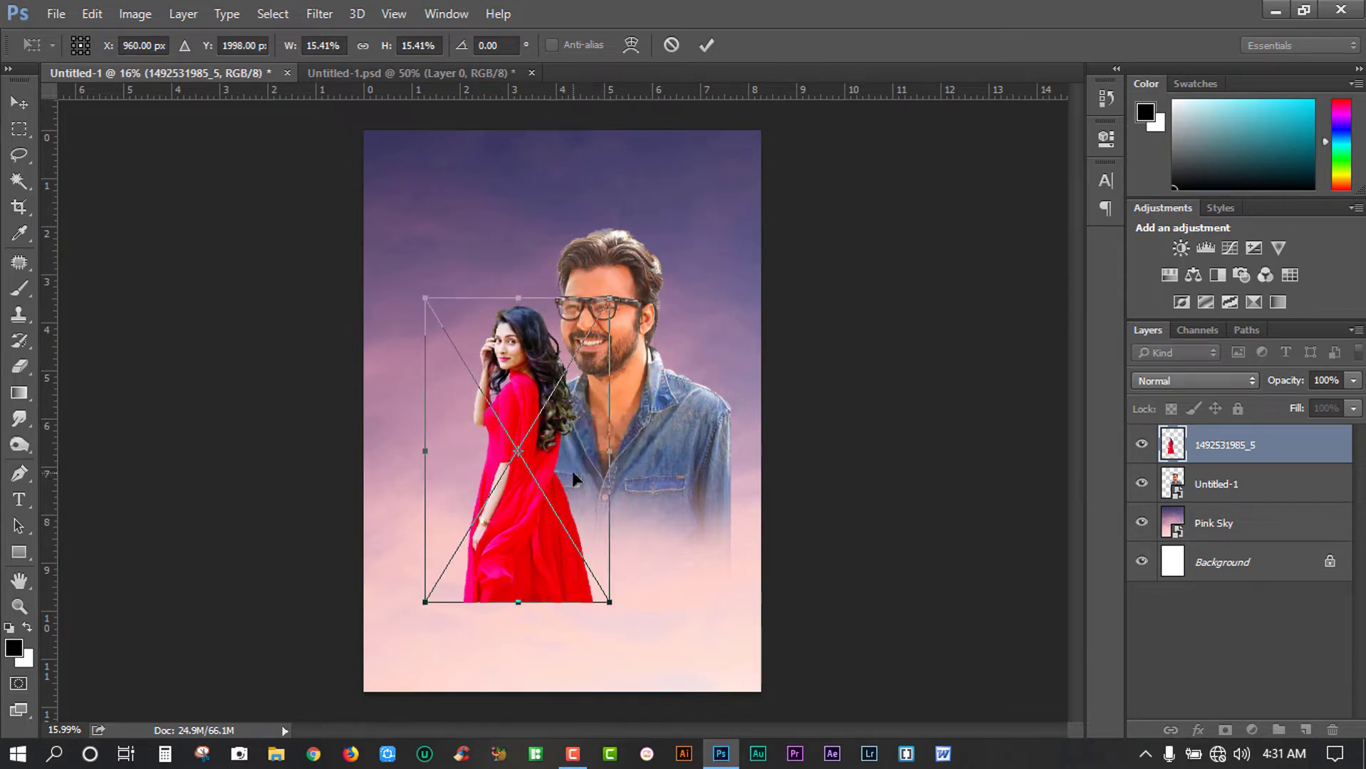
Flip the woman horizontally, enlarge her to about 16.6% and shift her slightly further left beside the man
right_click(550, 470)
left_click(618, 433)
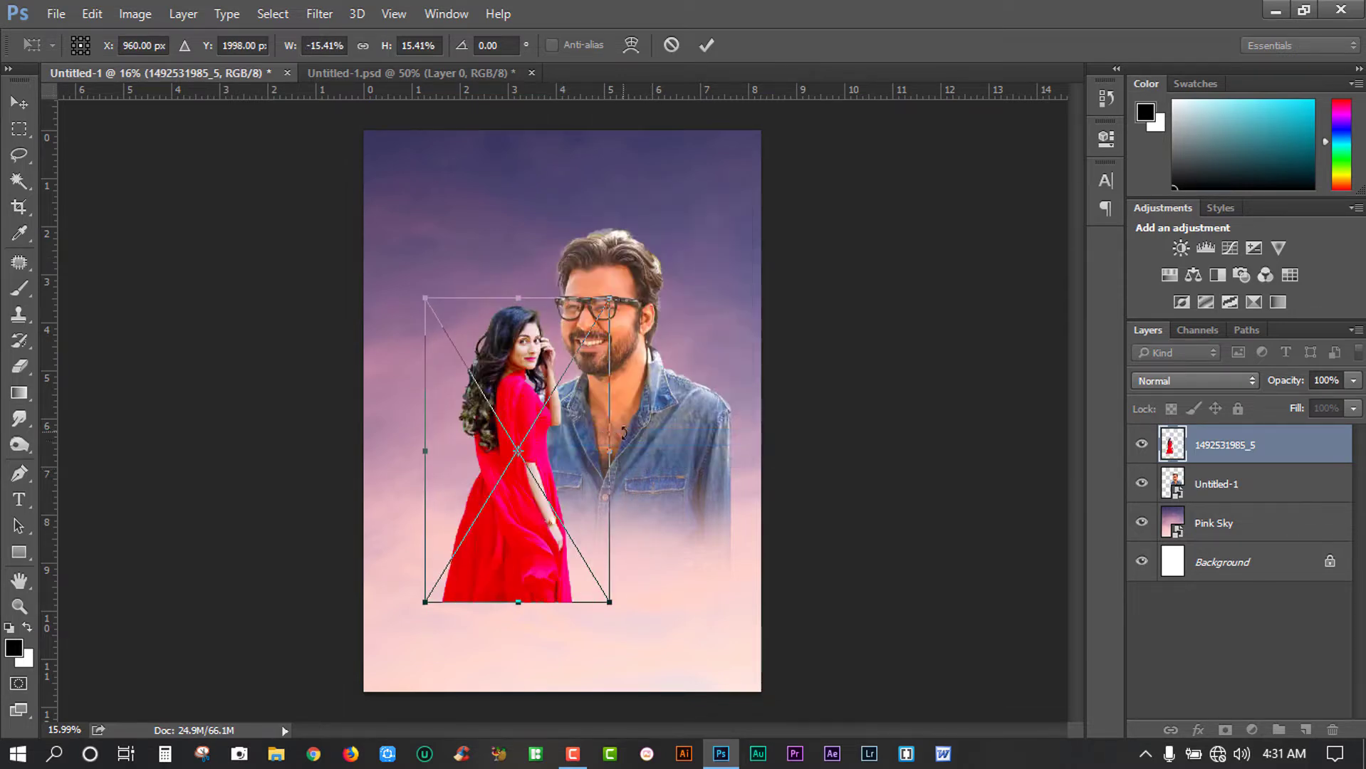
left_click_drag(530, 568, 514, 558)
left_click_drag(588, 597, 596, 610)
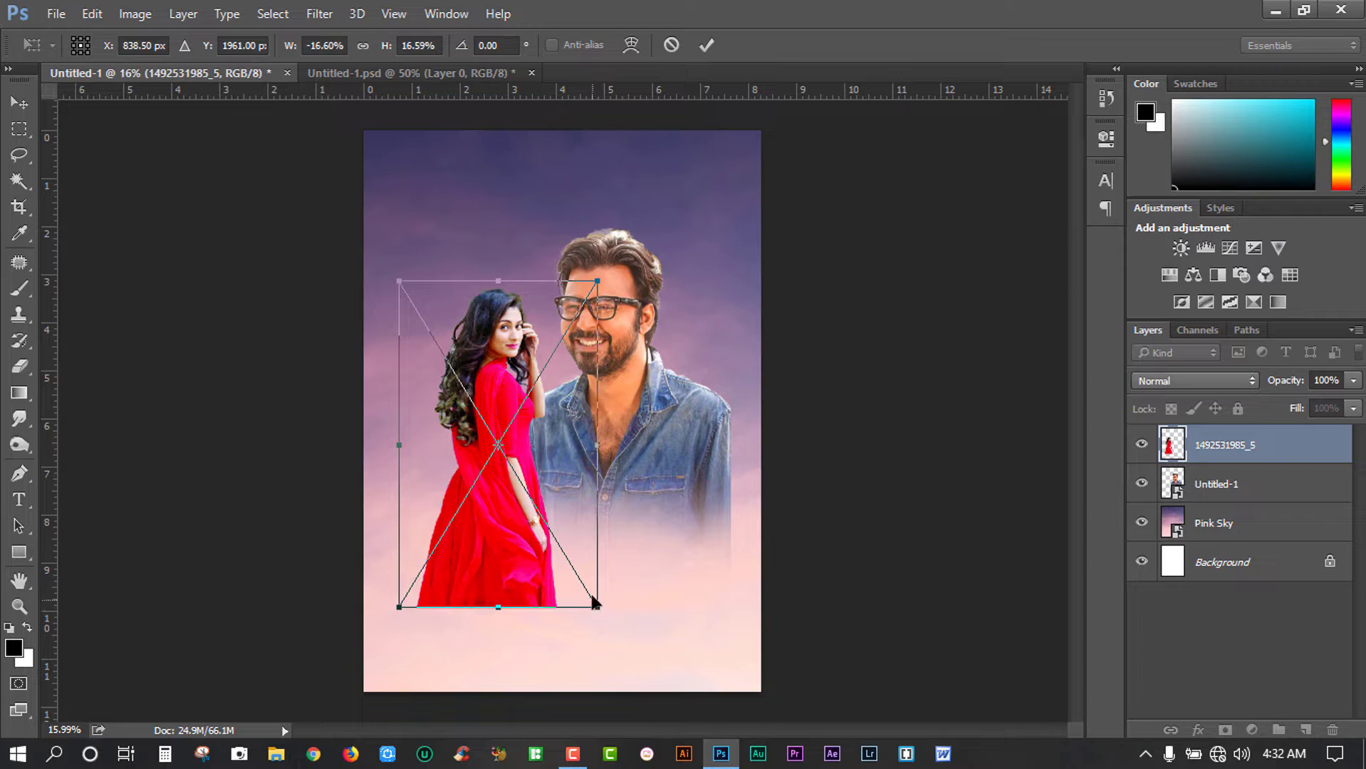
left_click_drag(533, 555, 531, 559)
key("ctrl+space")
key("Return")
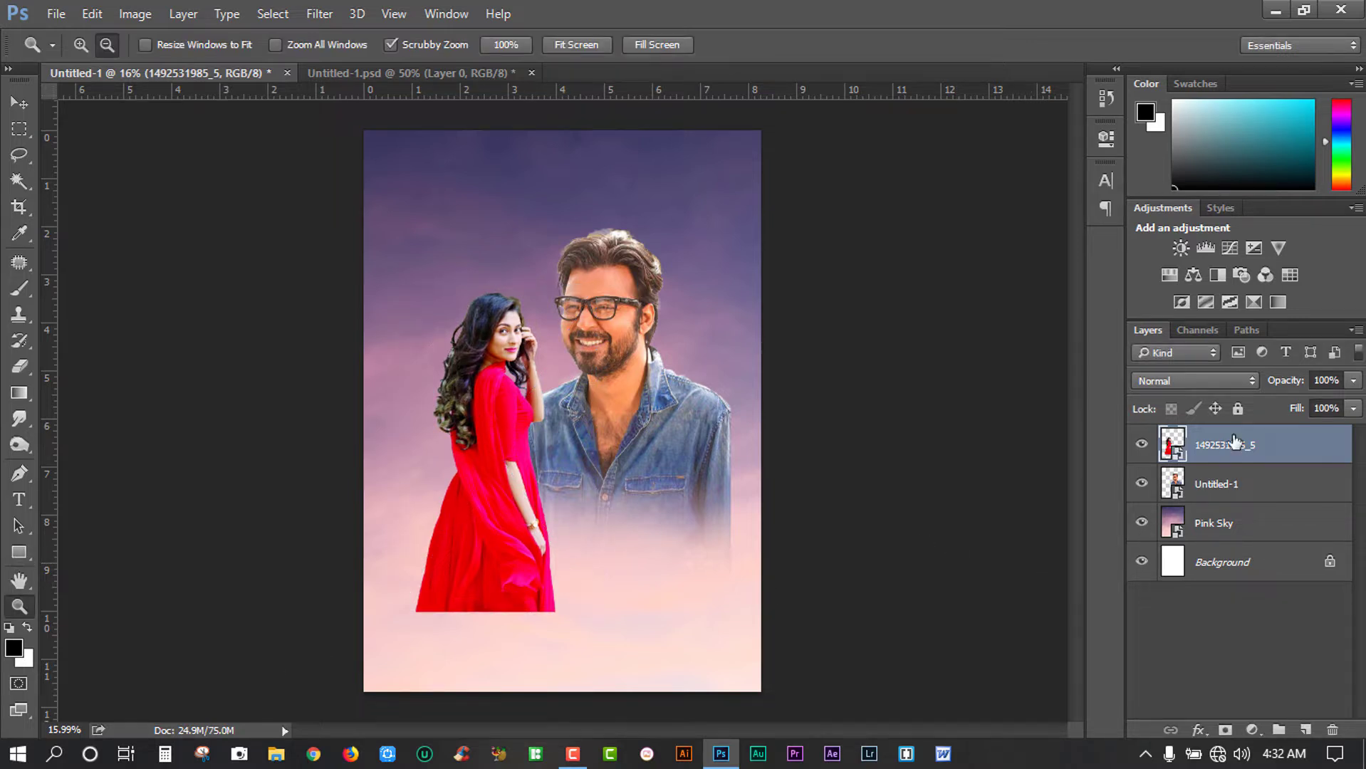
left_click(1224, 731)
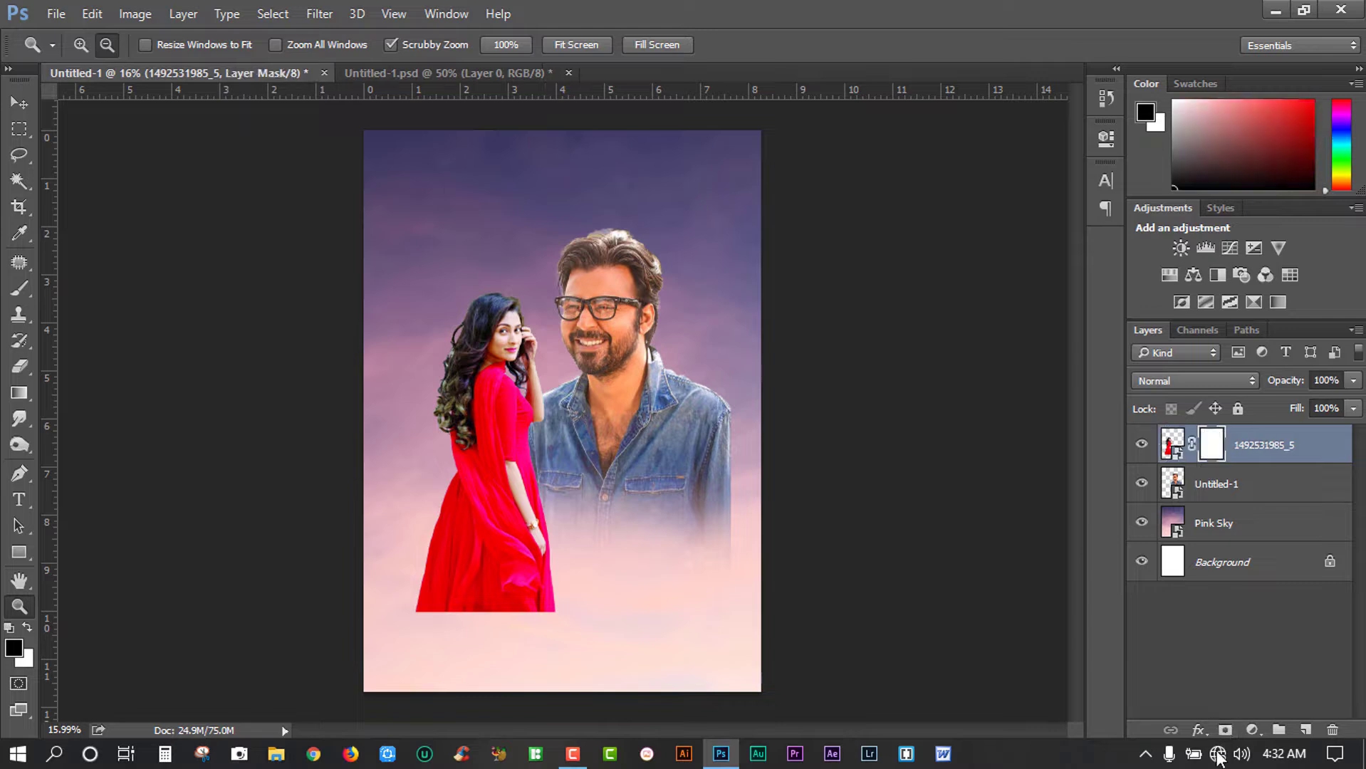
left_click(19, 392)
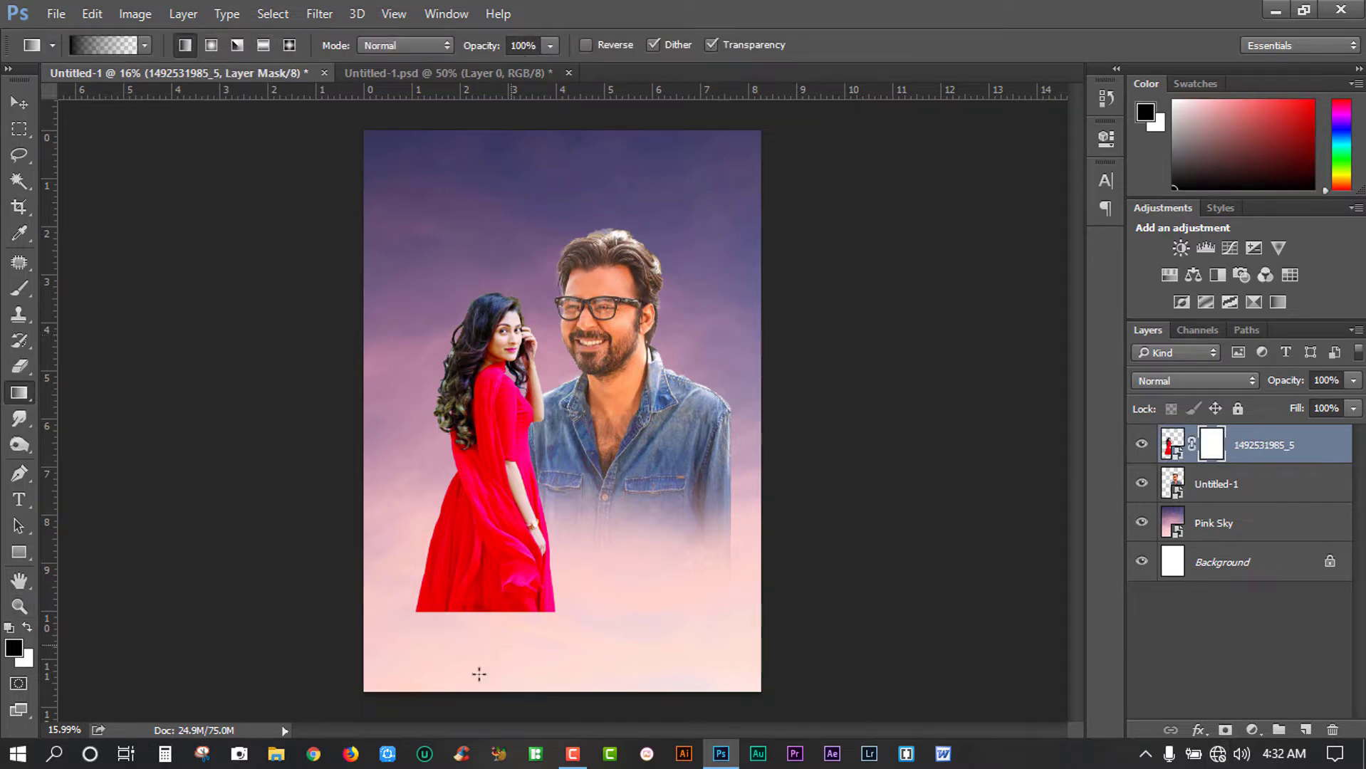
left_click_drag(478, 527, 453, 645)
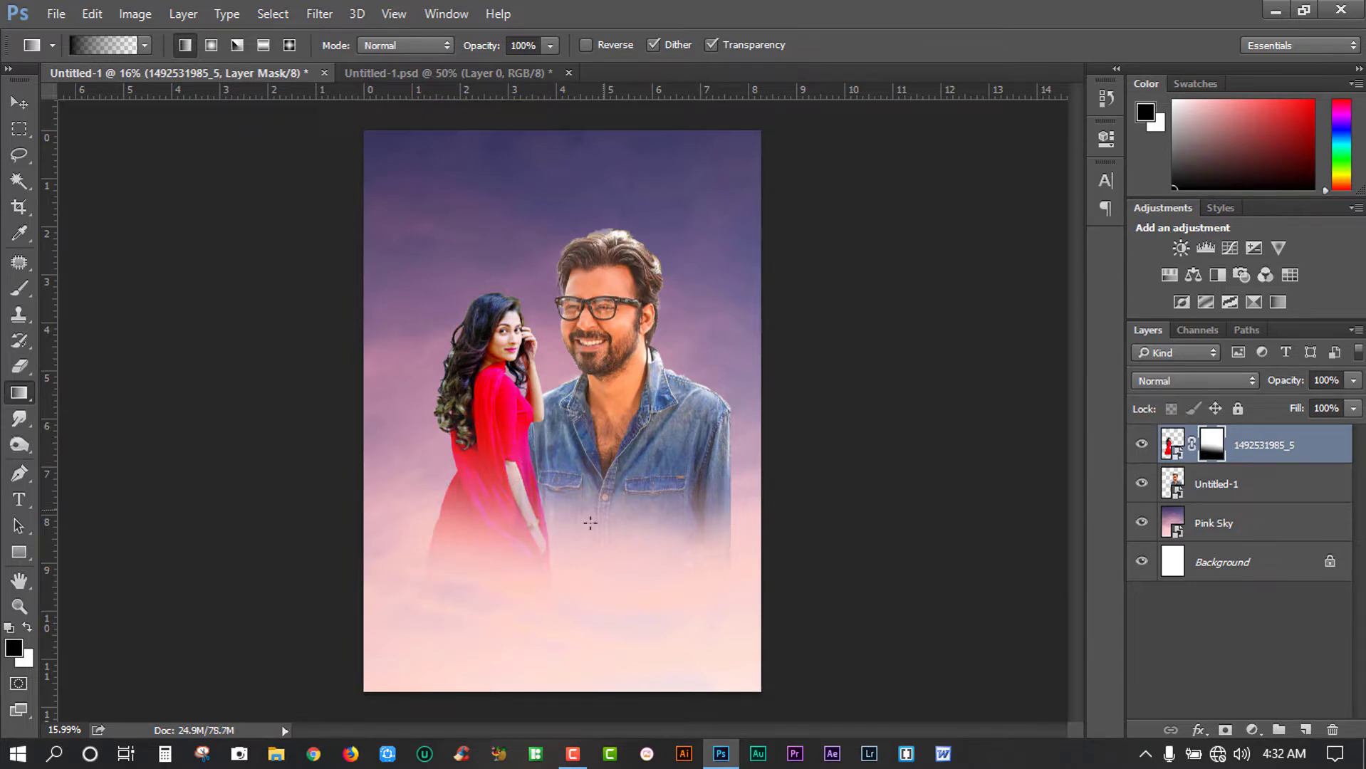
left_click_drag(589, 523, 588, 565)
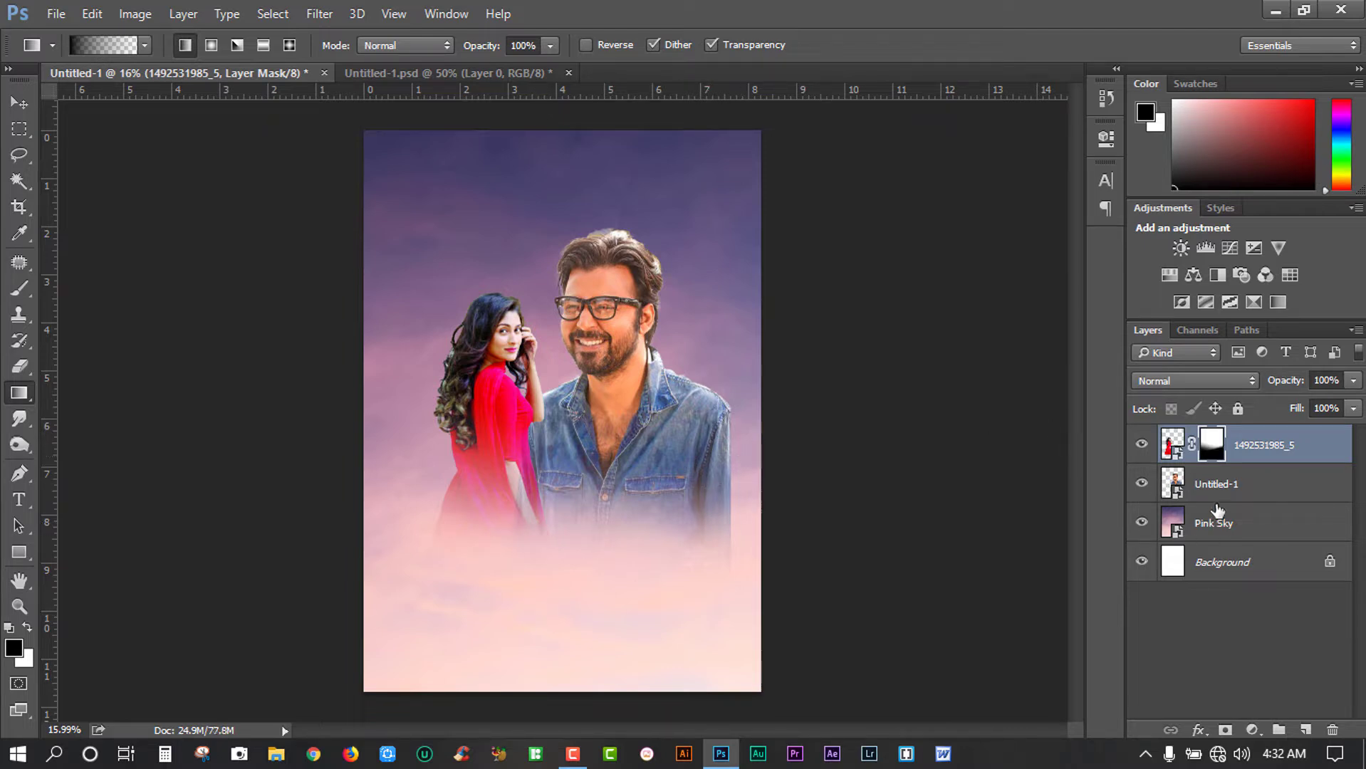
Add a layer mask to the Untitled-1 layer and fade the jacket's lower right edge with diagonal gradients, undoing the last one
left_click(1215, 483)
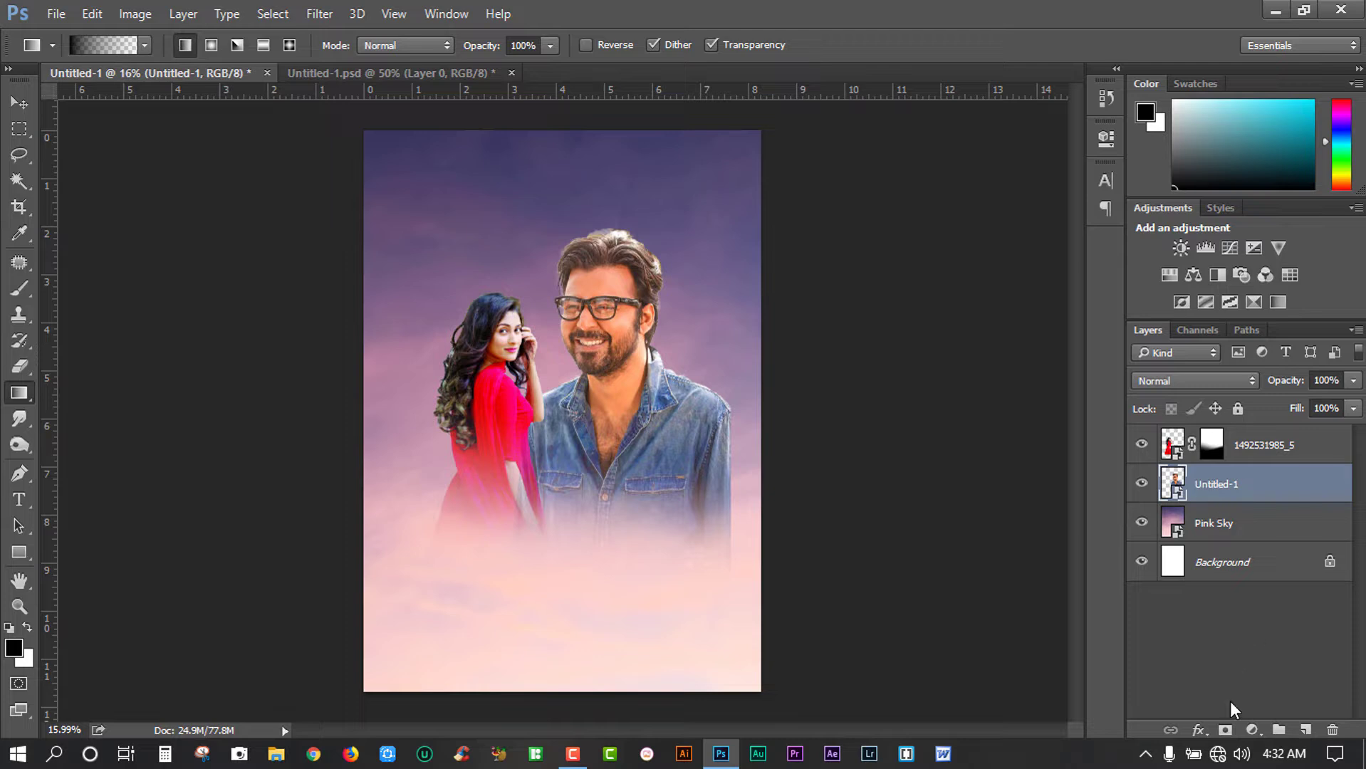
left_click(1224, 731)
left_click_drag(744, 452, 724, 394)
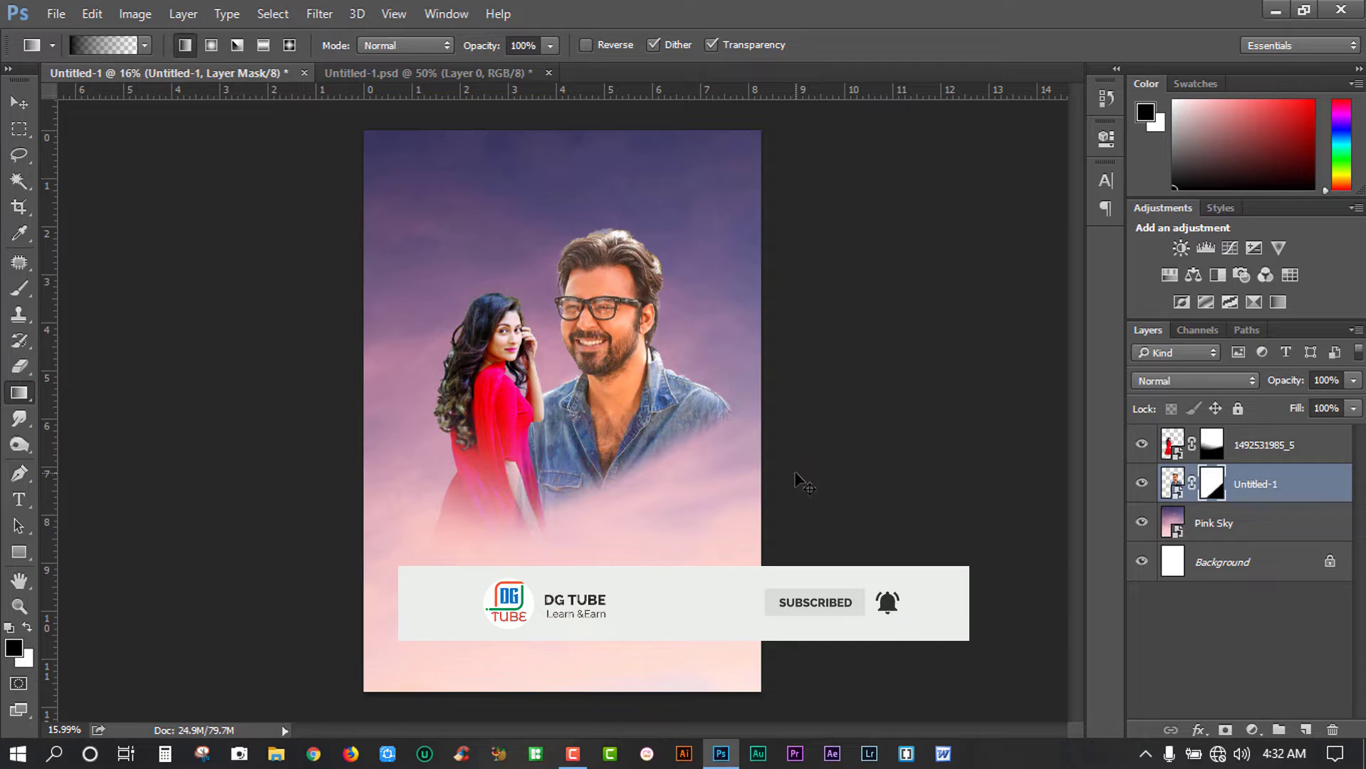
key("ctrl+z")
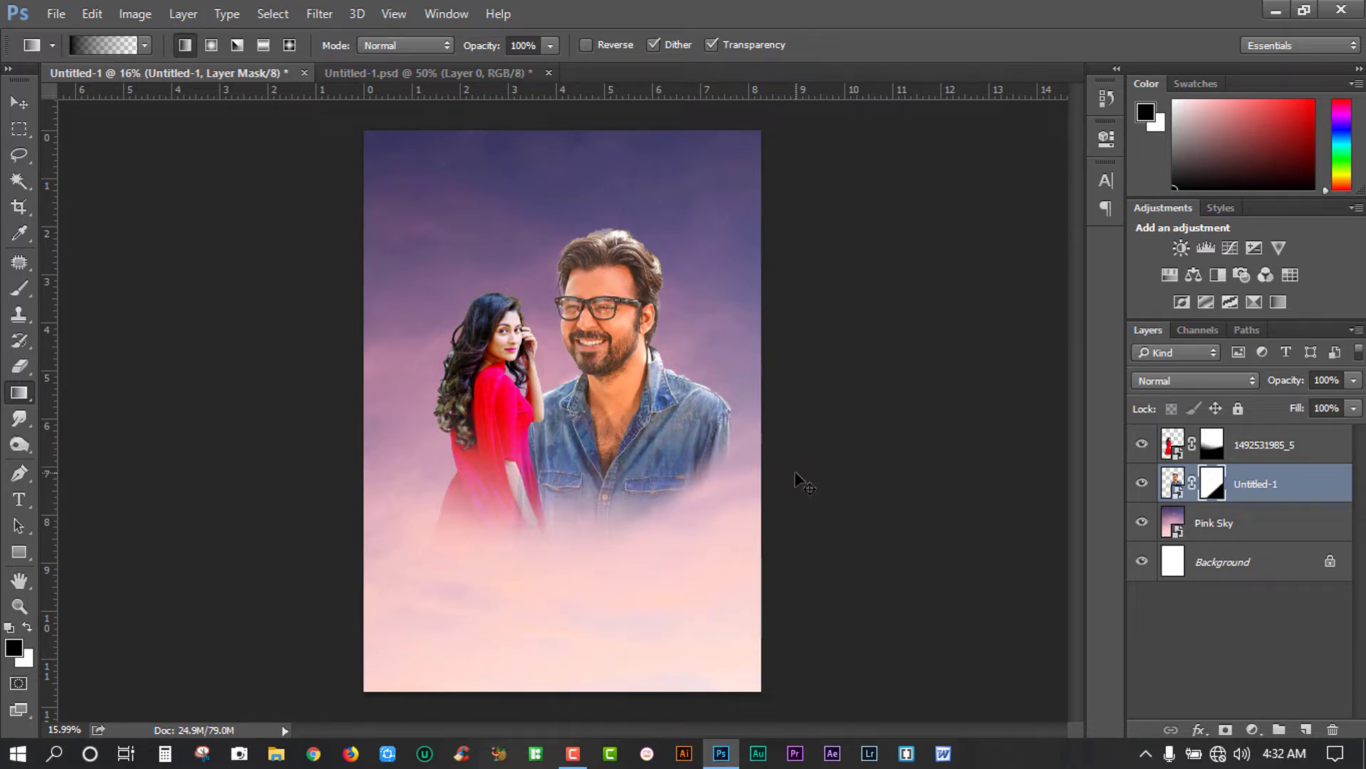
Convert the masked Untitled-1 layer to a smart object and rasterize it so that the Eraser can work on it
left_click(19, 604)
scroll(670, 354, "up", 6)
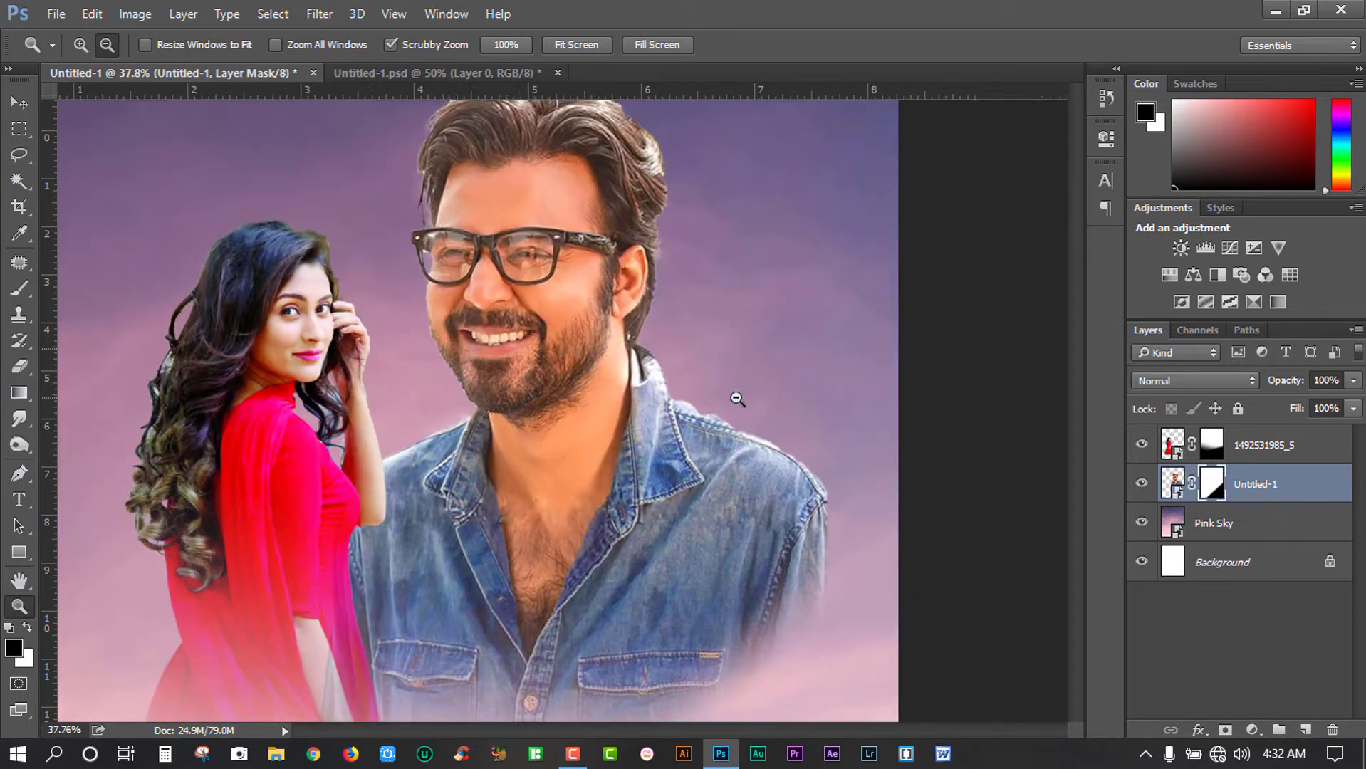
scroll(618, 364, "up", 4)
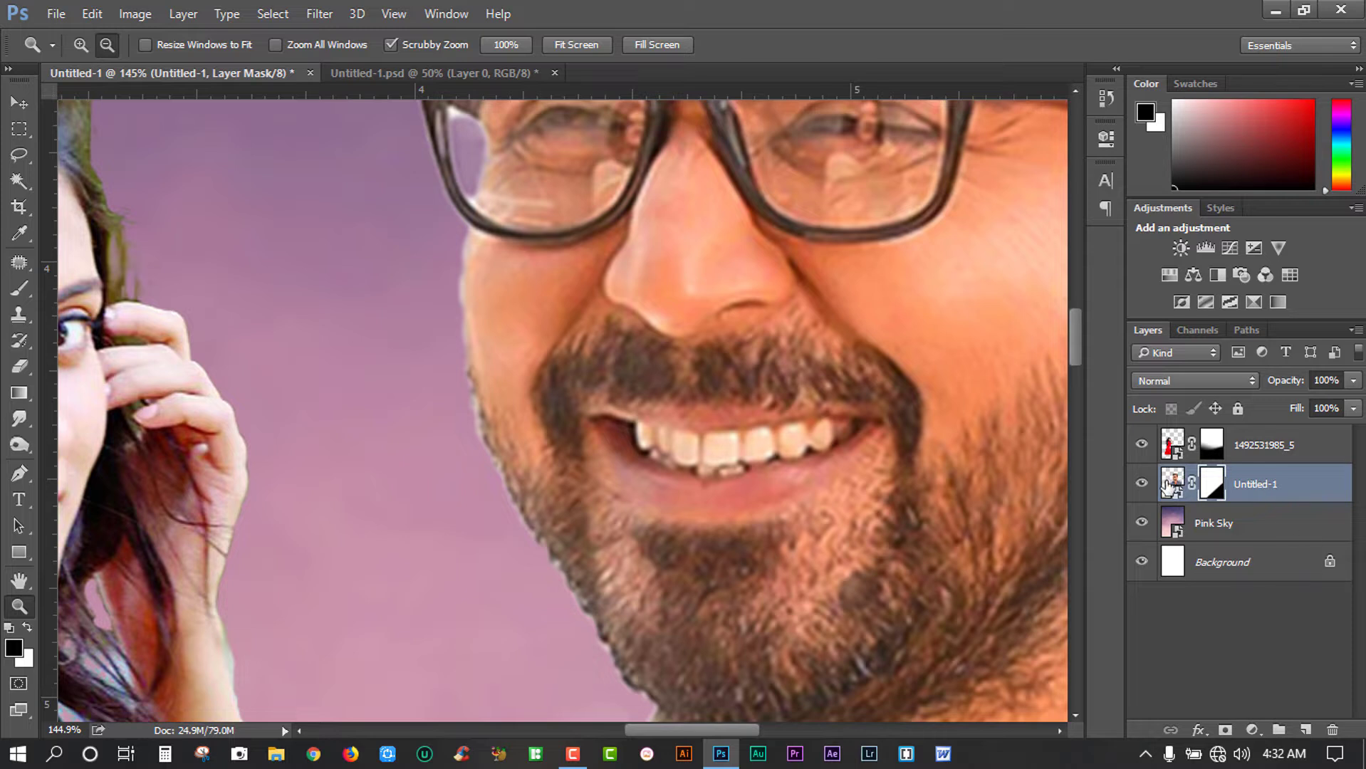
left_click(1168, 486)
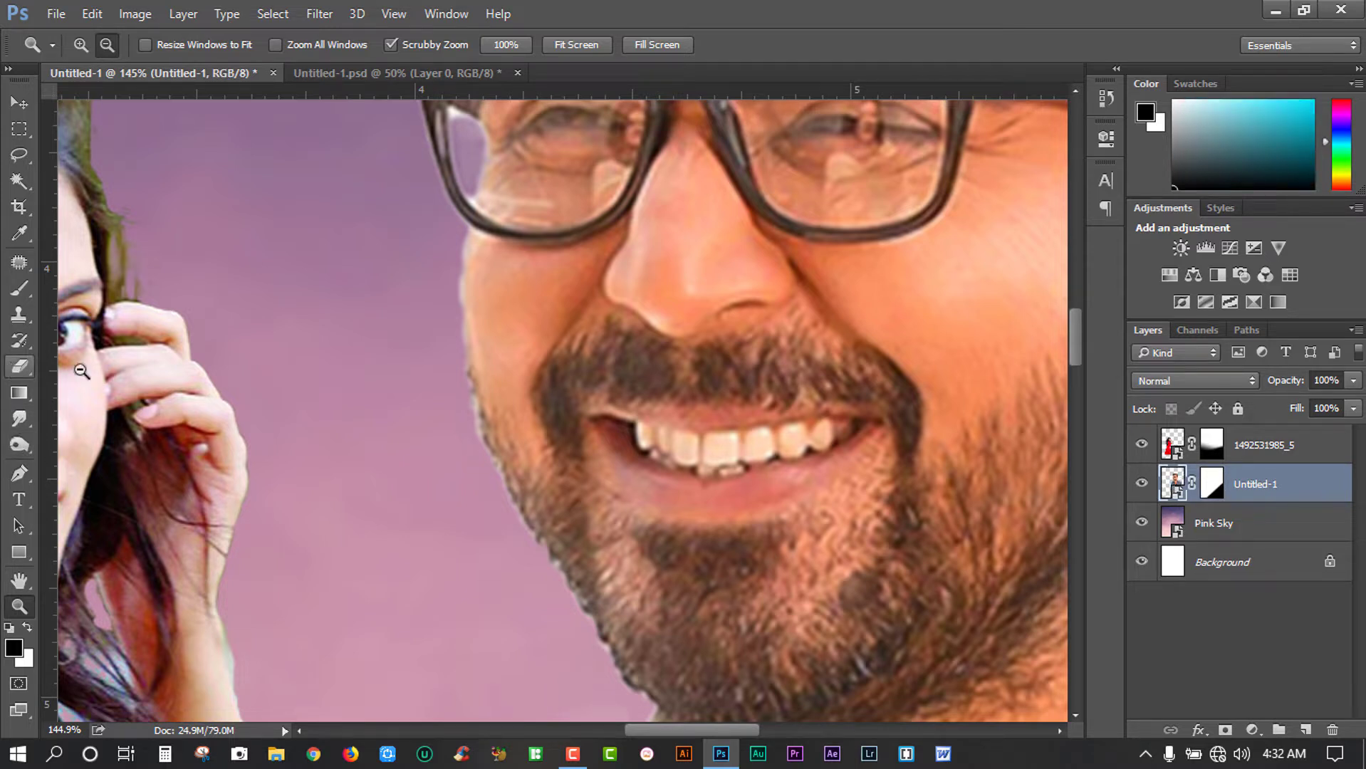
left_click(20, 369)
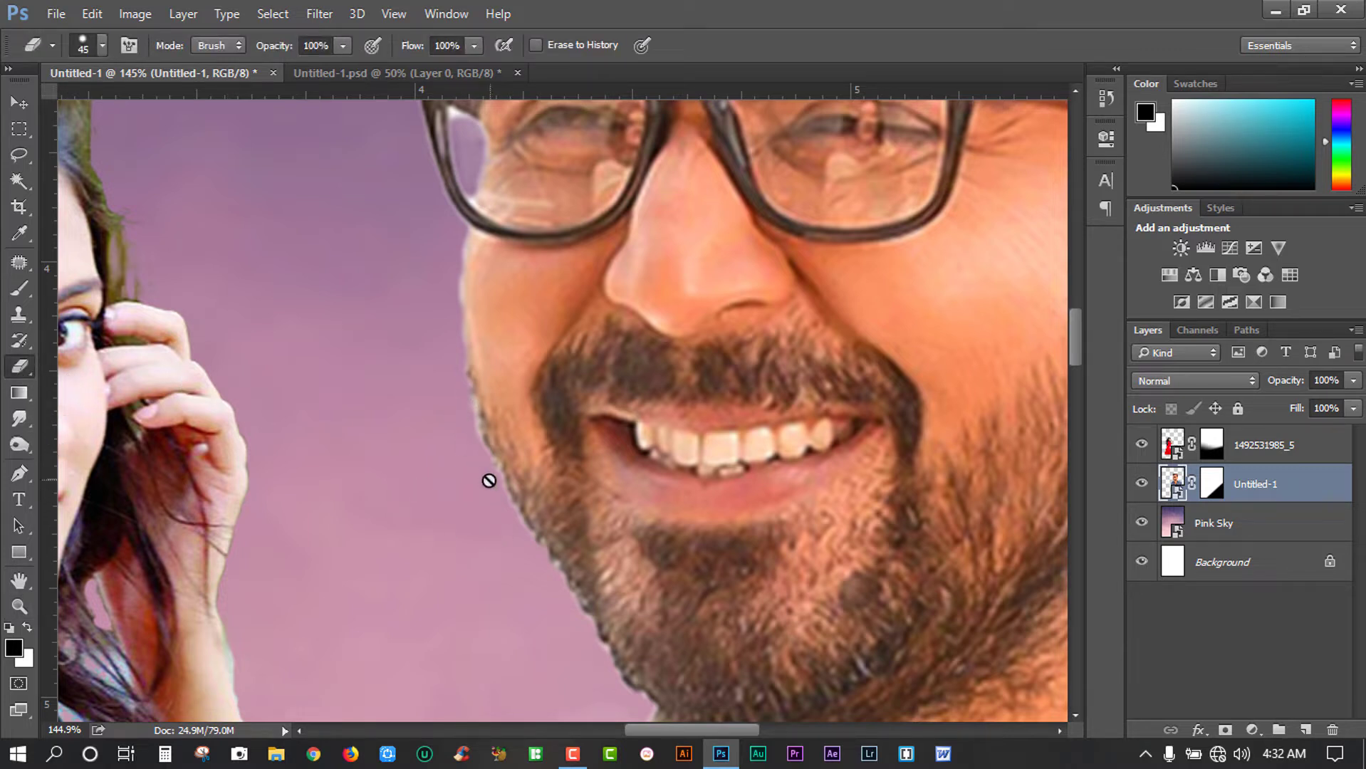
right_click(1204, 489)
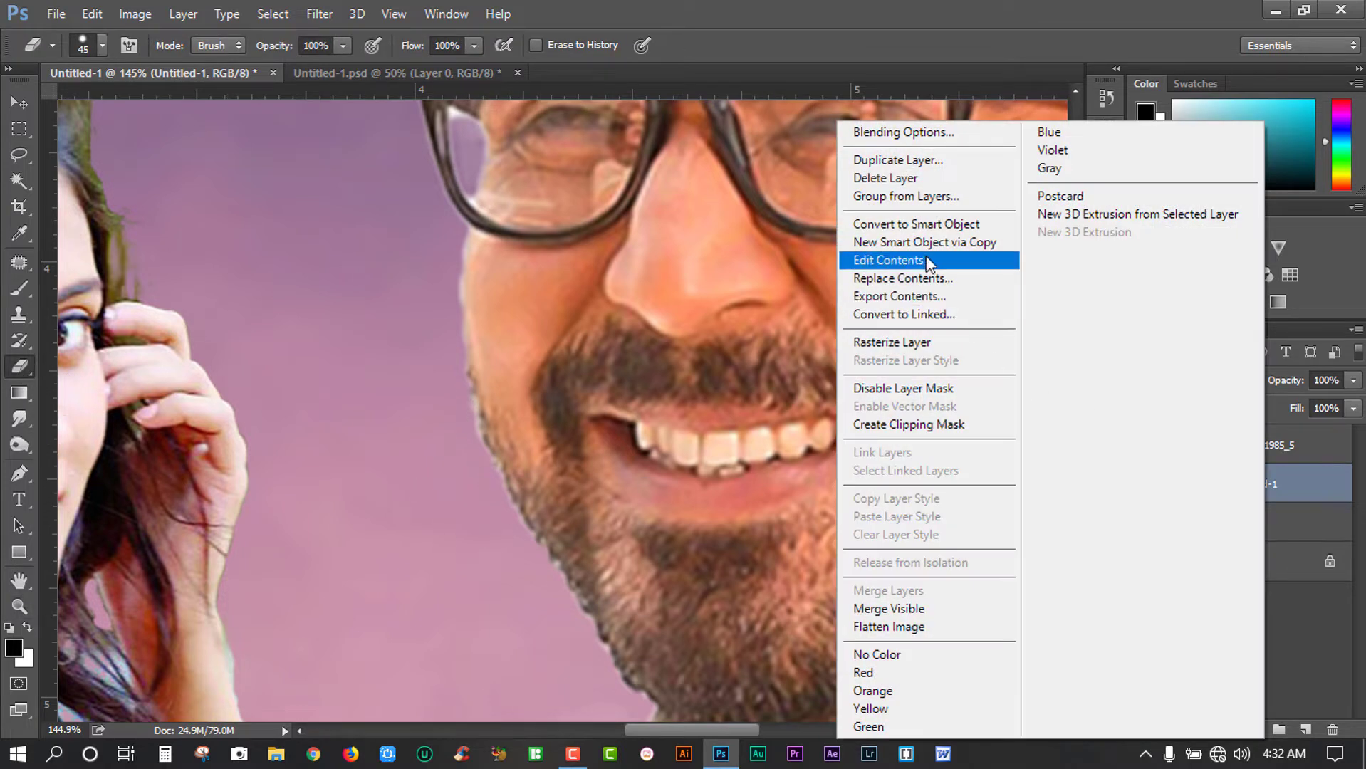
left_click(918, 225)
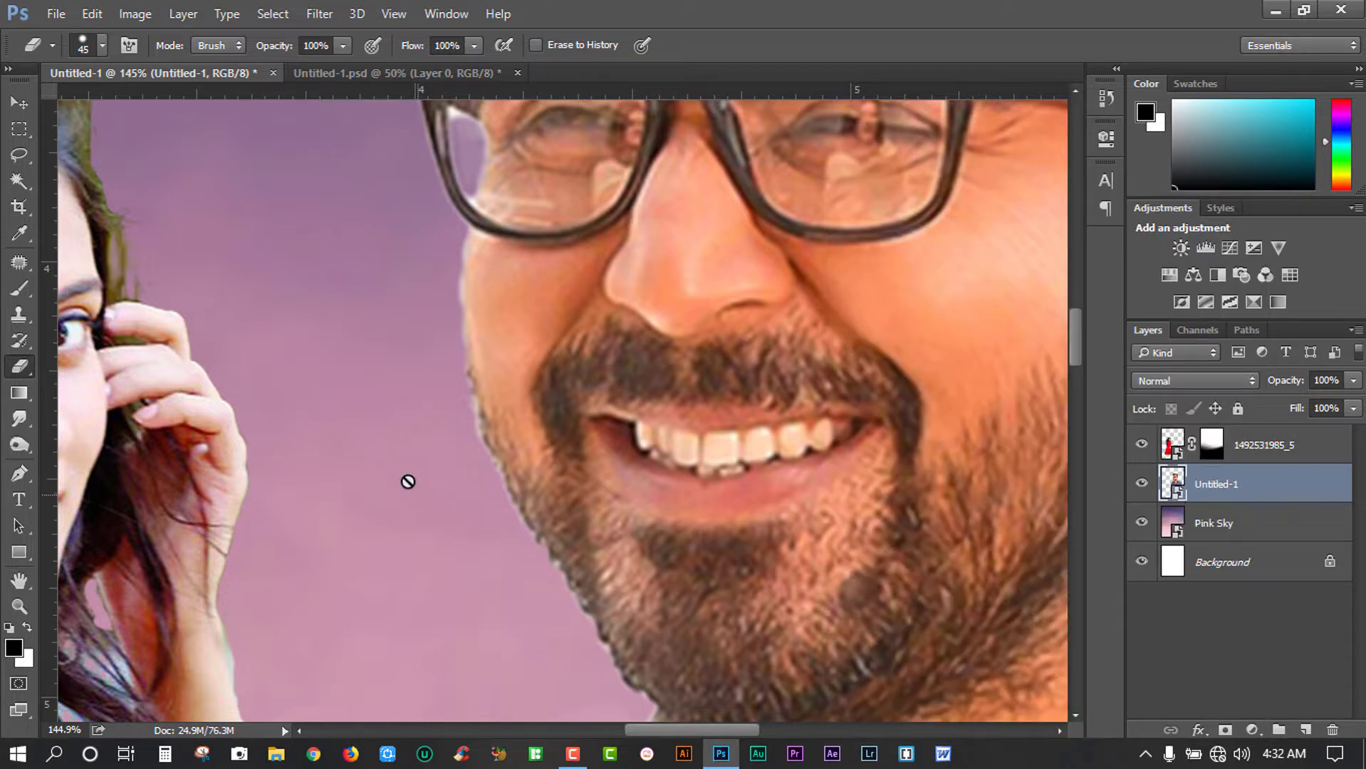
left_click(349, 382)
left_click(680, 324)
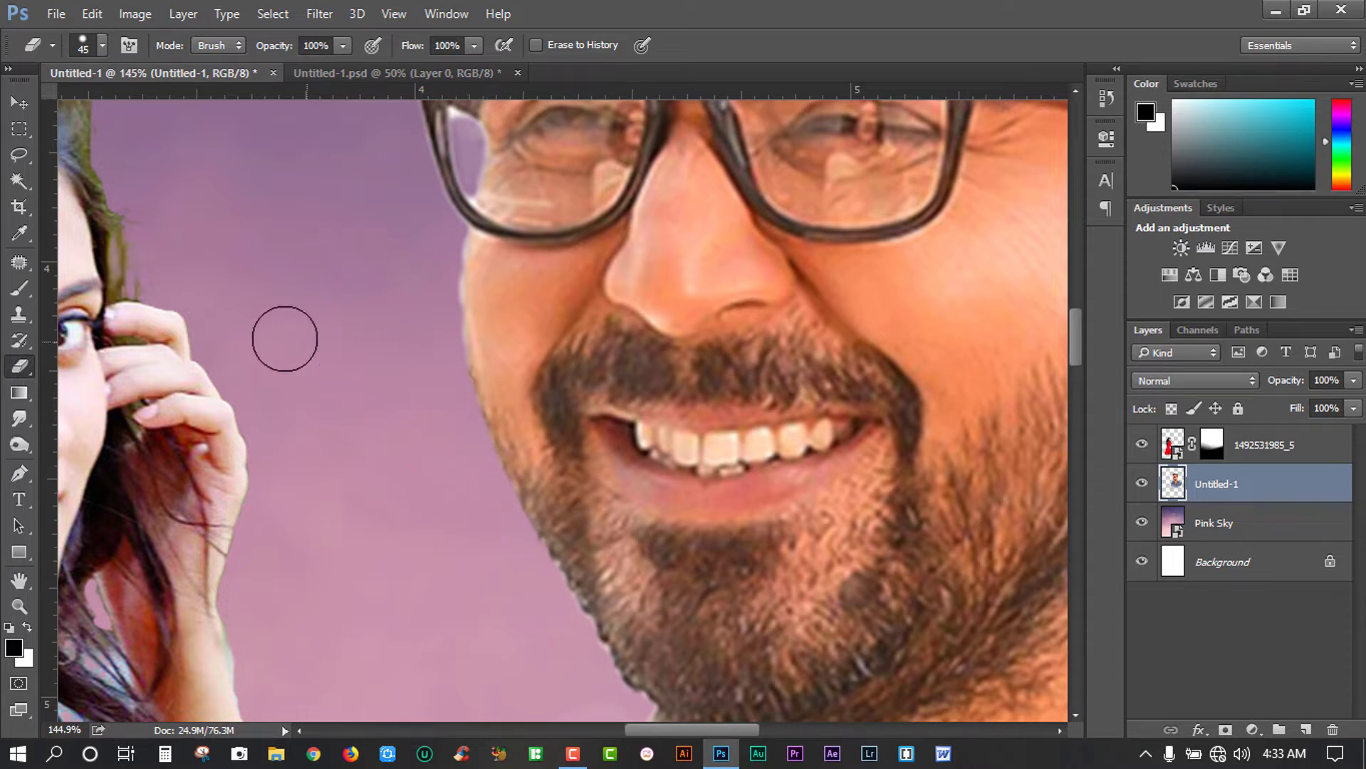
Examine the cut-out edges around the man's cheek, glasses and hair up close
scroll(394, 458, "up", 2)
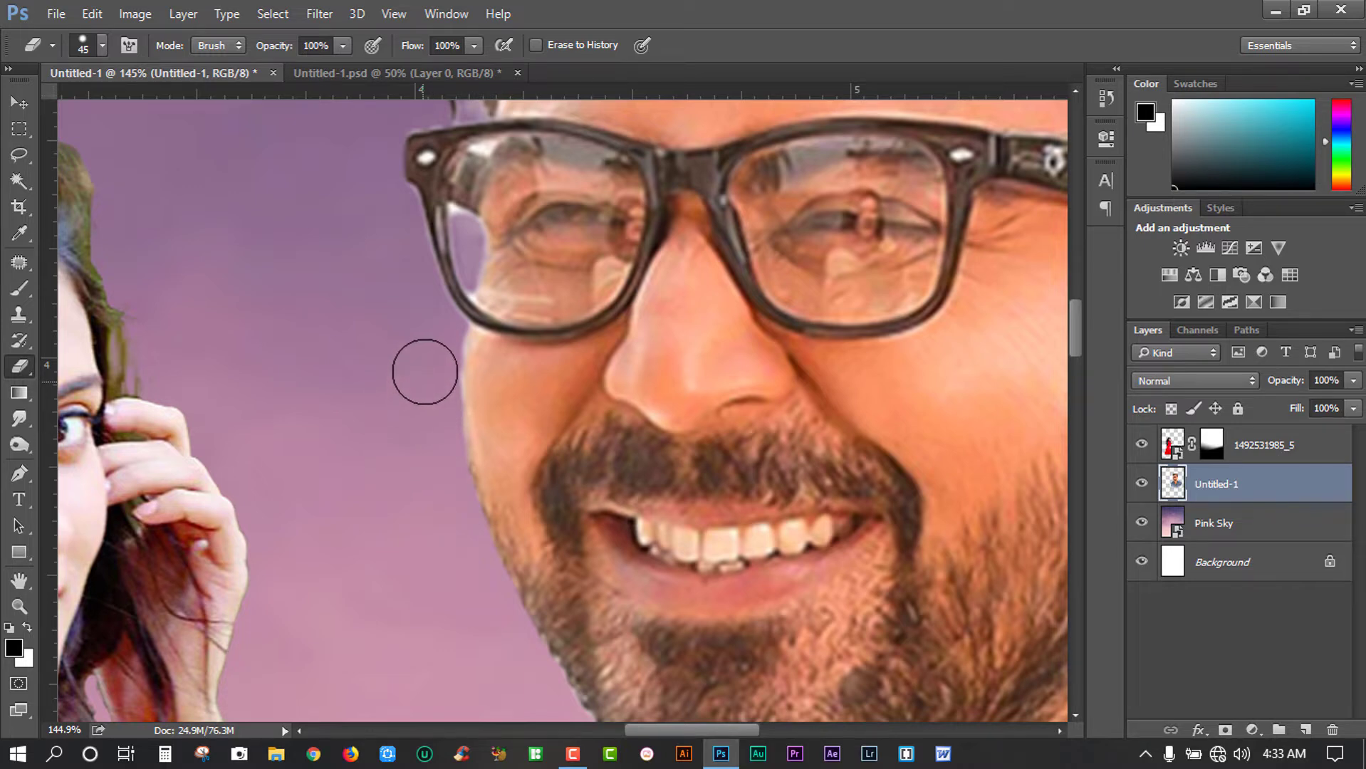
scroll(413, 349, "up", 6)
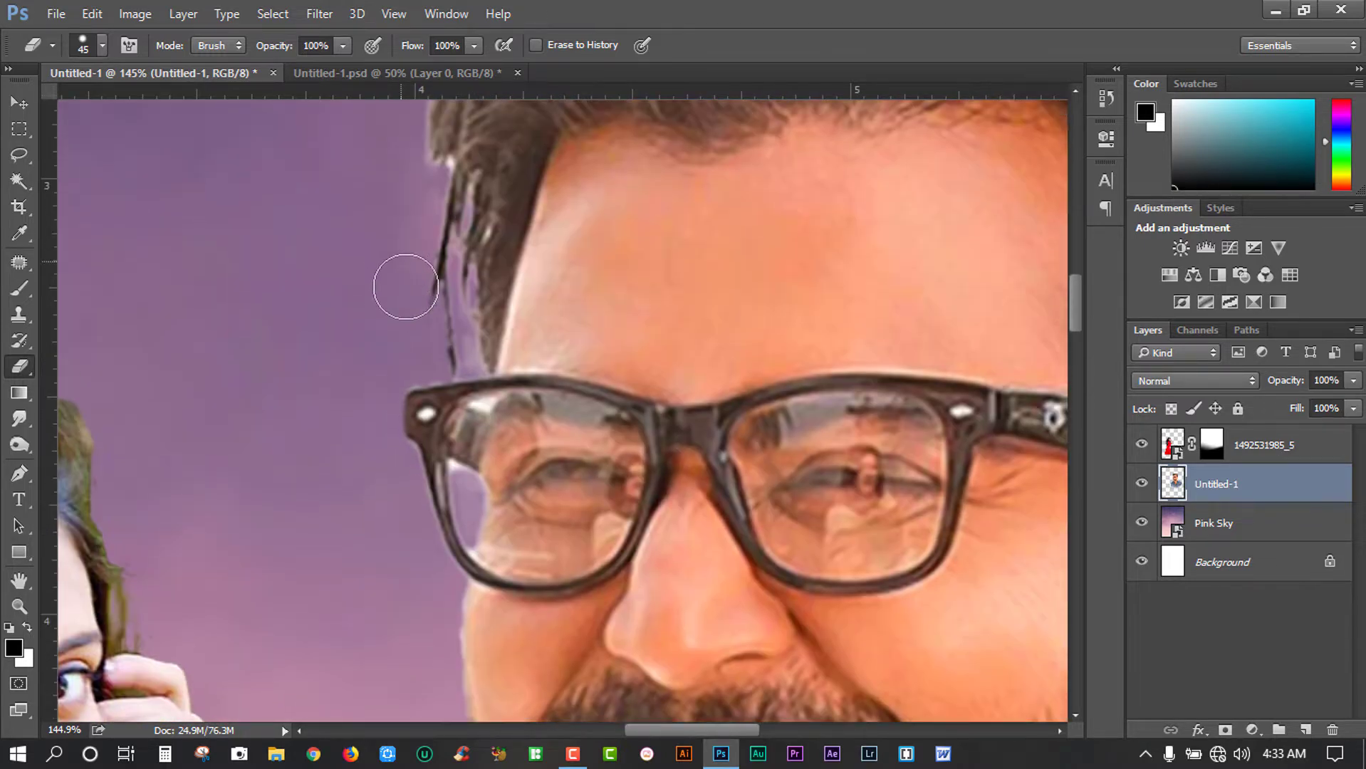
scroll(372, 366, "down", 6)
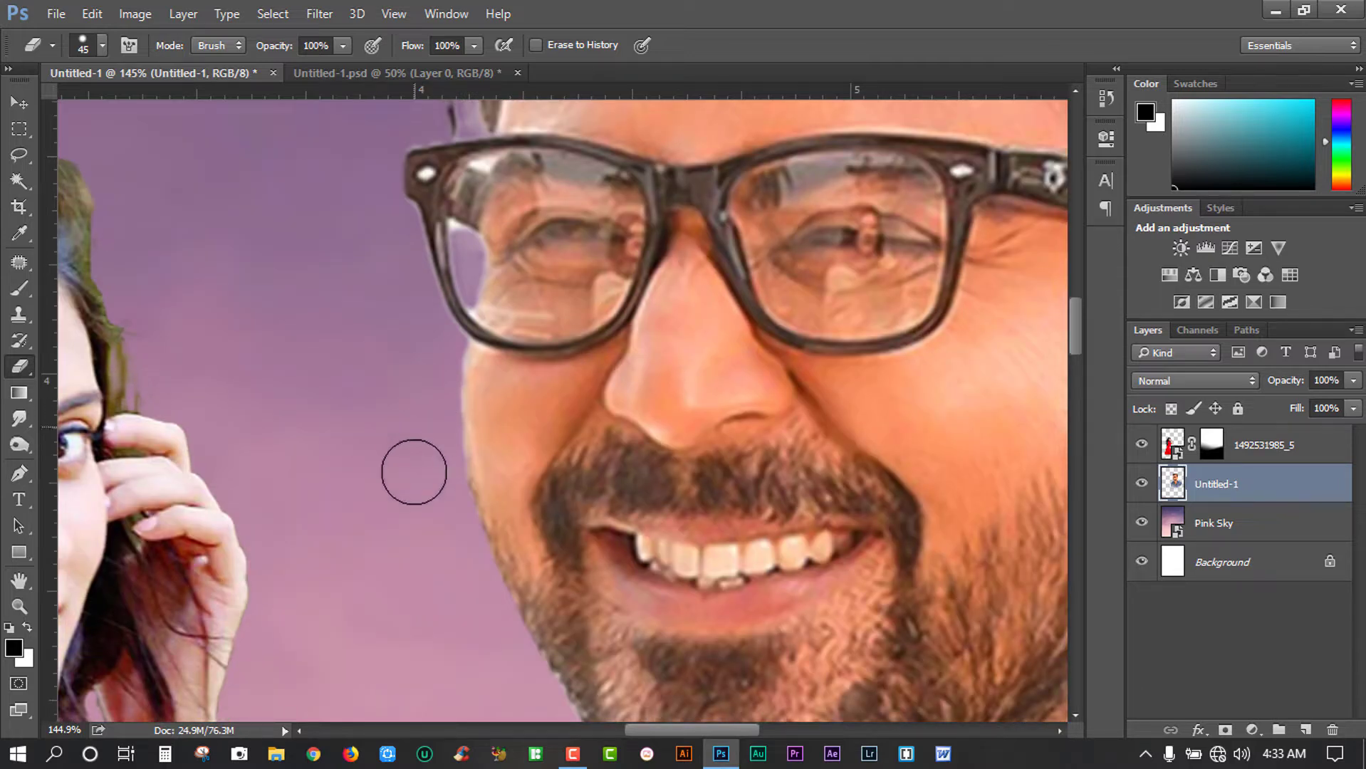
scroll(413, 470, "down", 1)
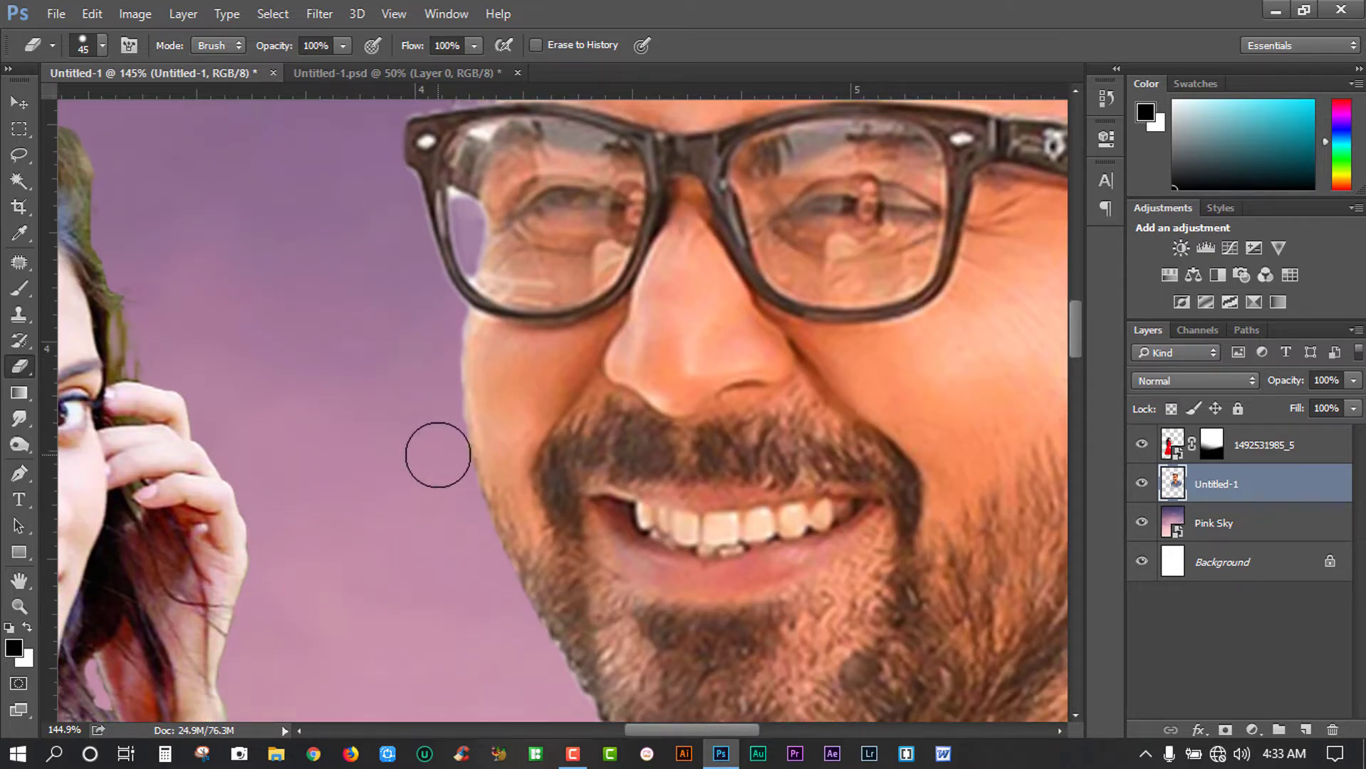
scroll(321, 562, "up", 2)
scroll(279, 597, "up", 2)
left_click(19, 606)
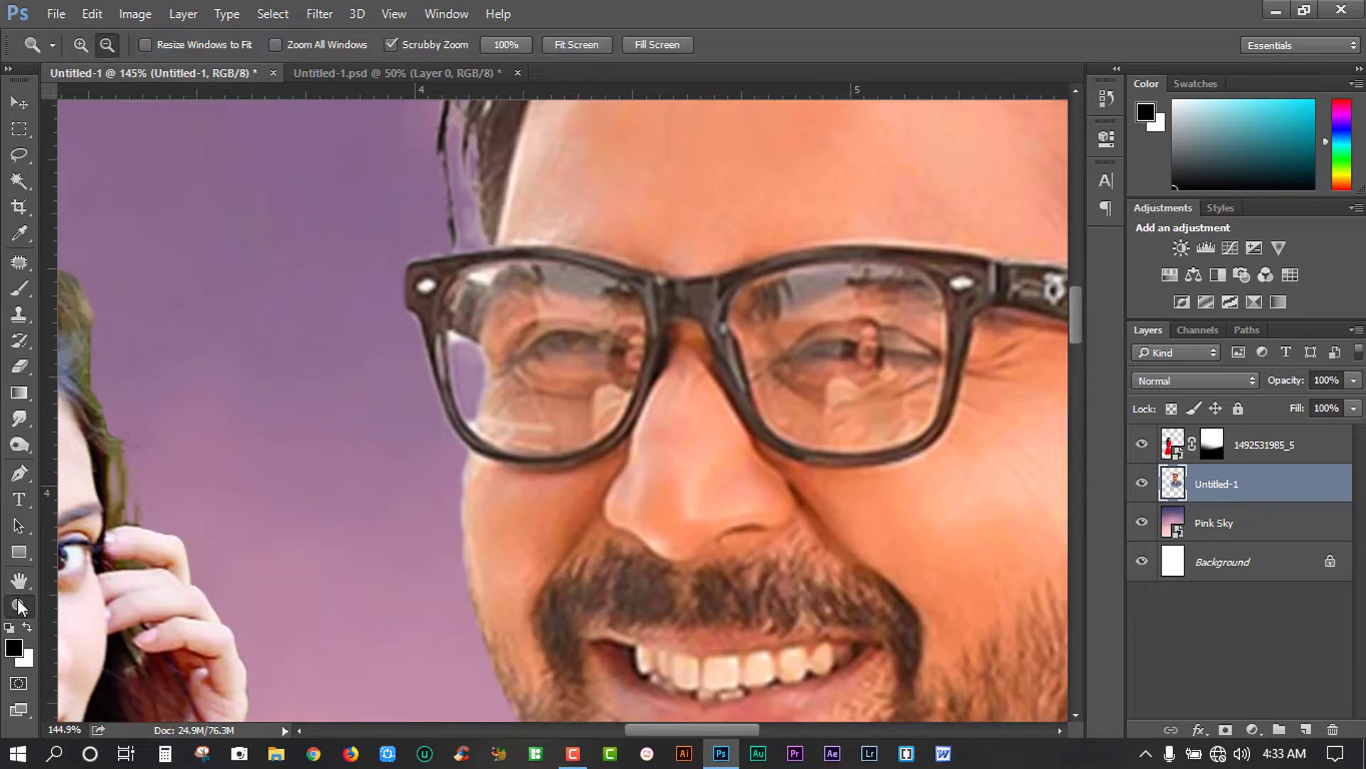
left_click(407, 551, "alt")
left_click(407, 551, "alt")
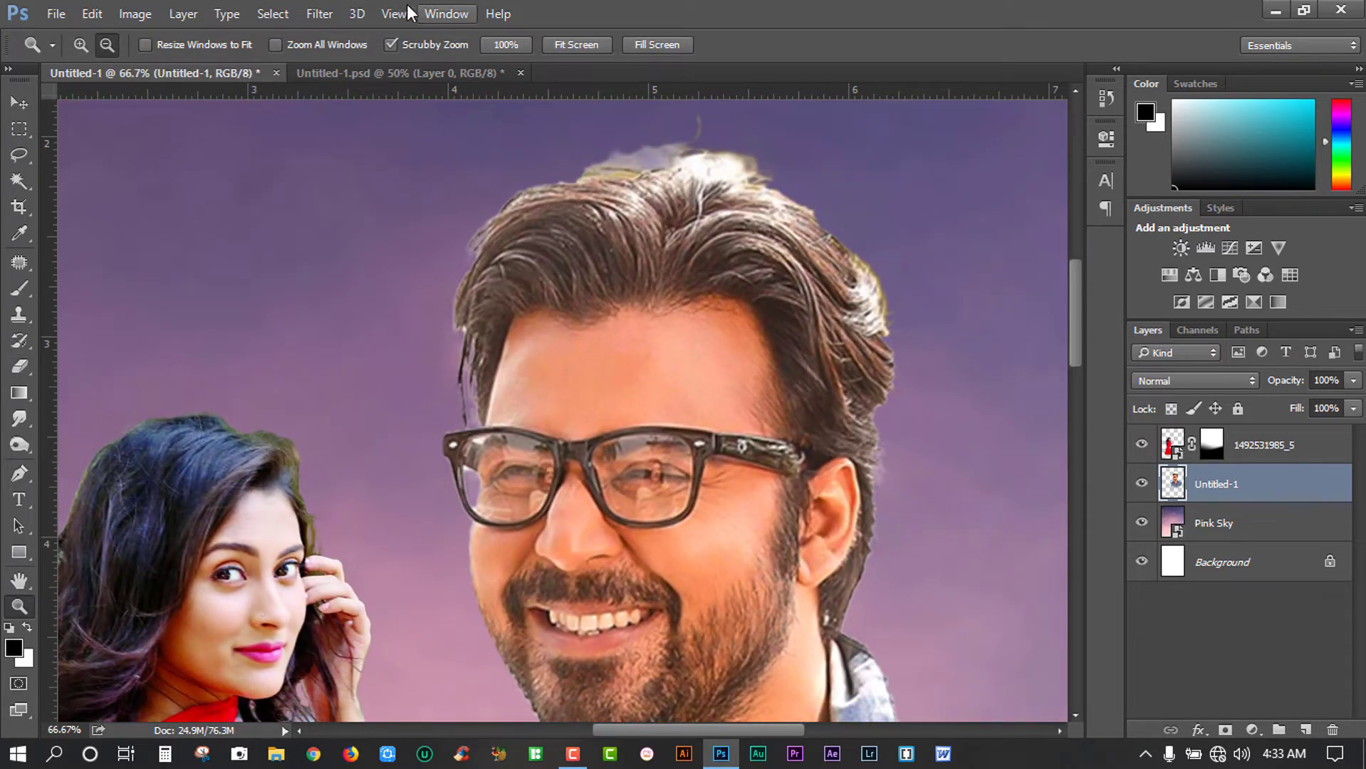
Smooth the man's skin on the Untitled-1 layer with the SkinFiner 2.0 filter using its Default preset
left_click(322, 14)
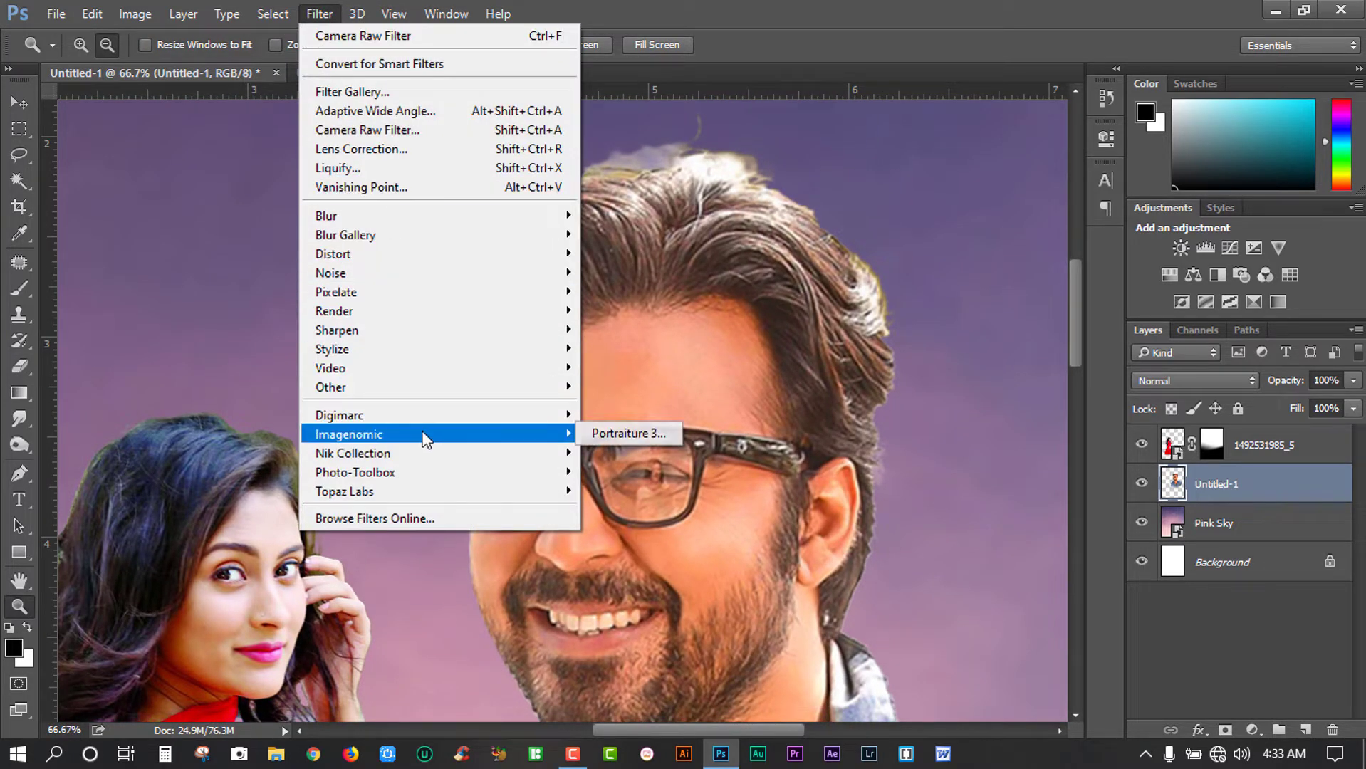
mouse_move(454, 482)
left_click(627, 469)
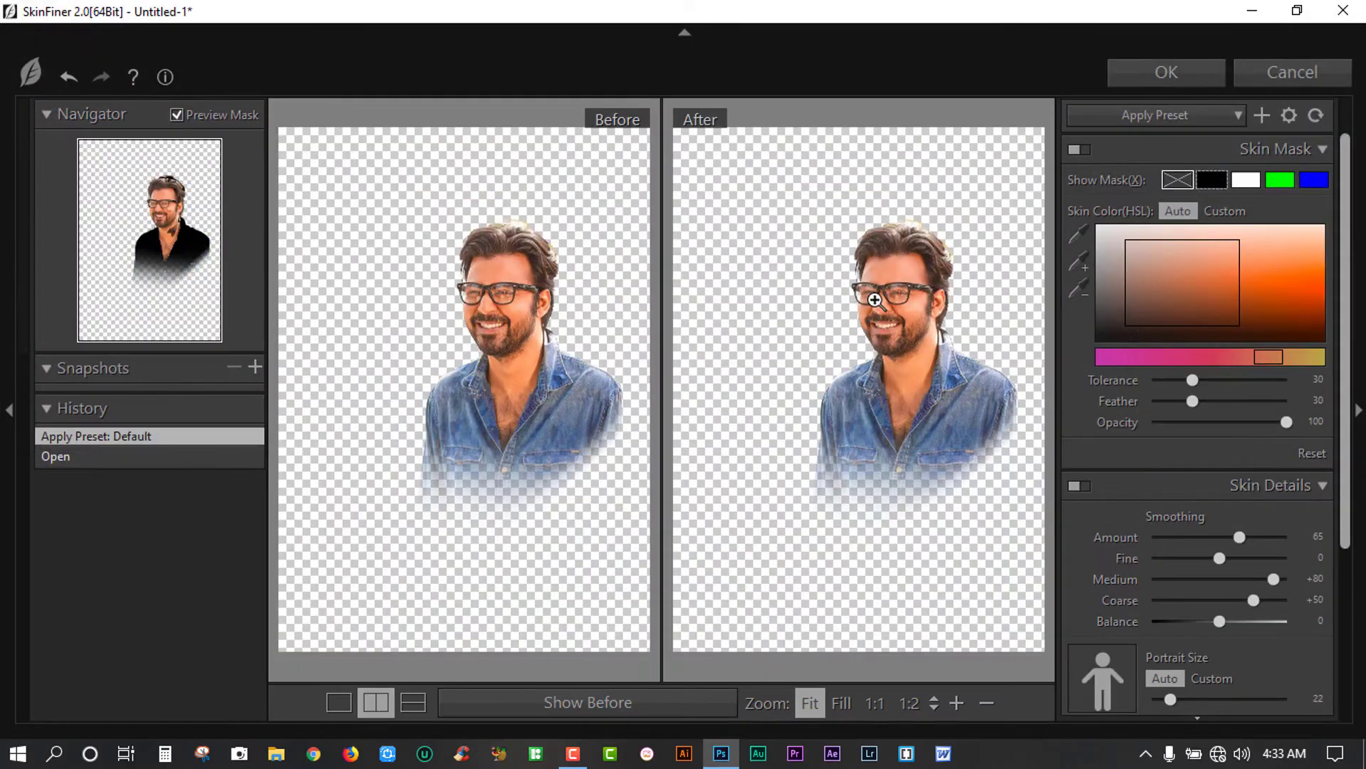
left_click(887, 314)
left_click_drag(950, 332, 833, 433)
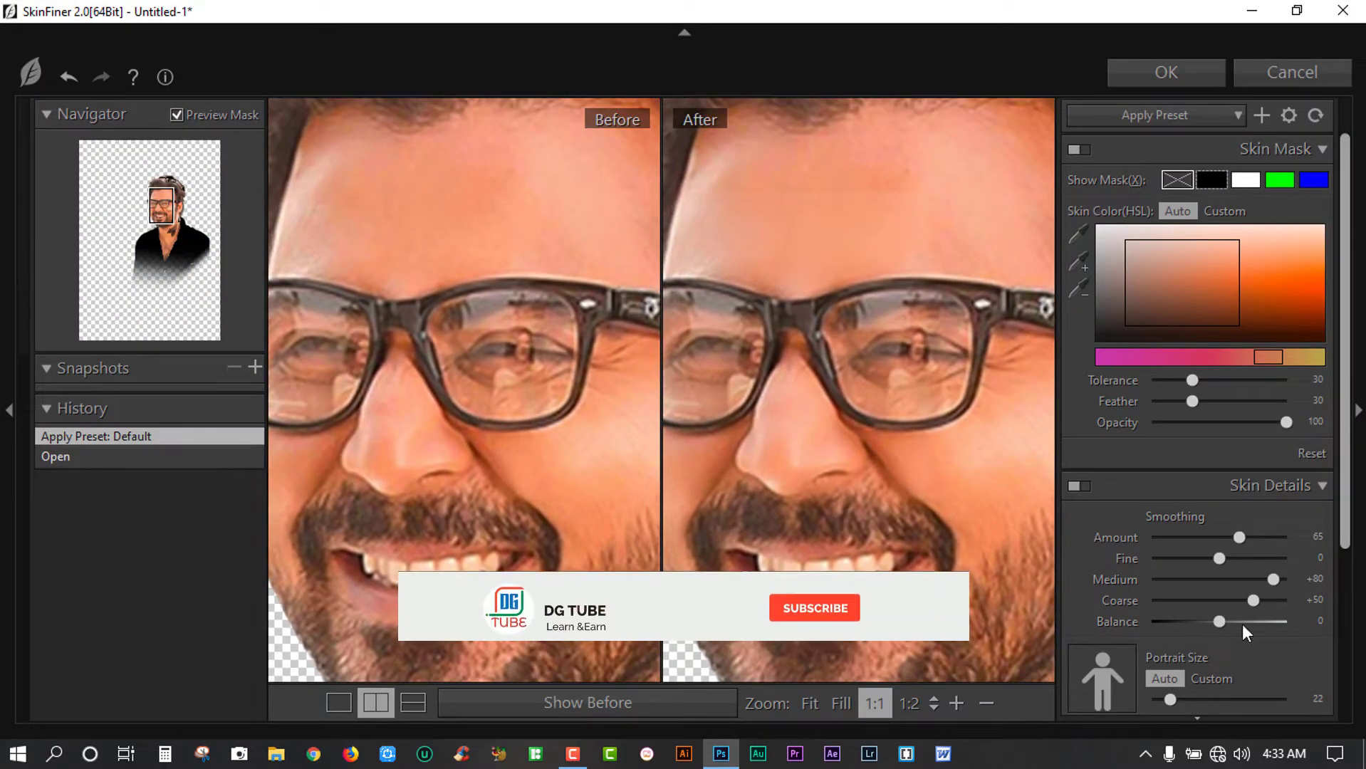
left_click(1174, 68)
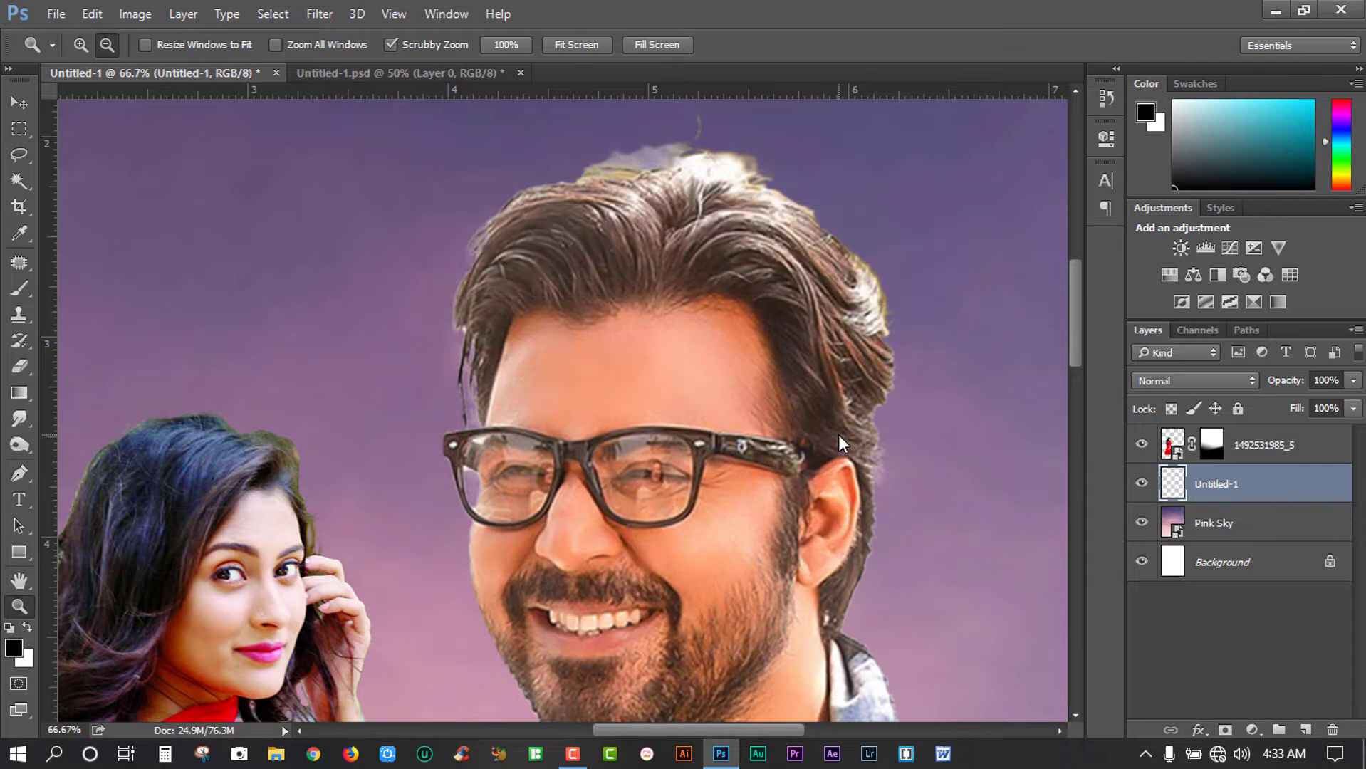
Erase the pale fringe and stray hair above the man's head with a size 45 Eraser
scroll(601, 349, "up", 4)
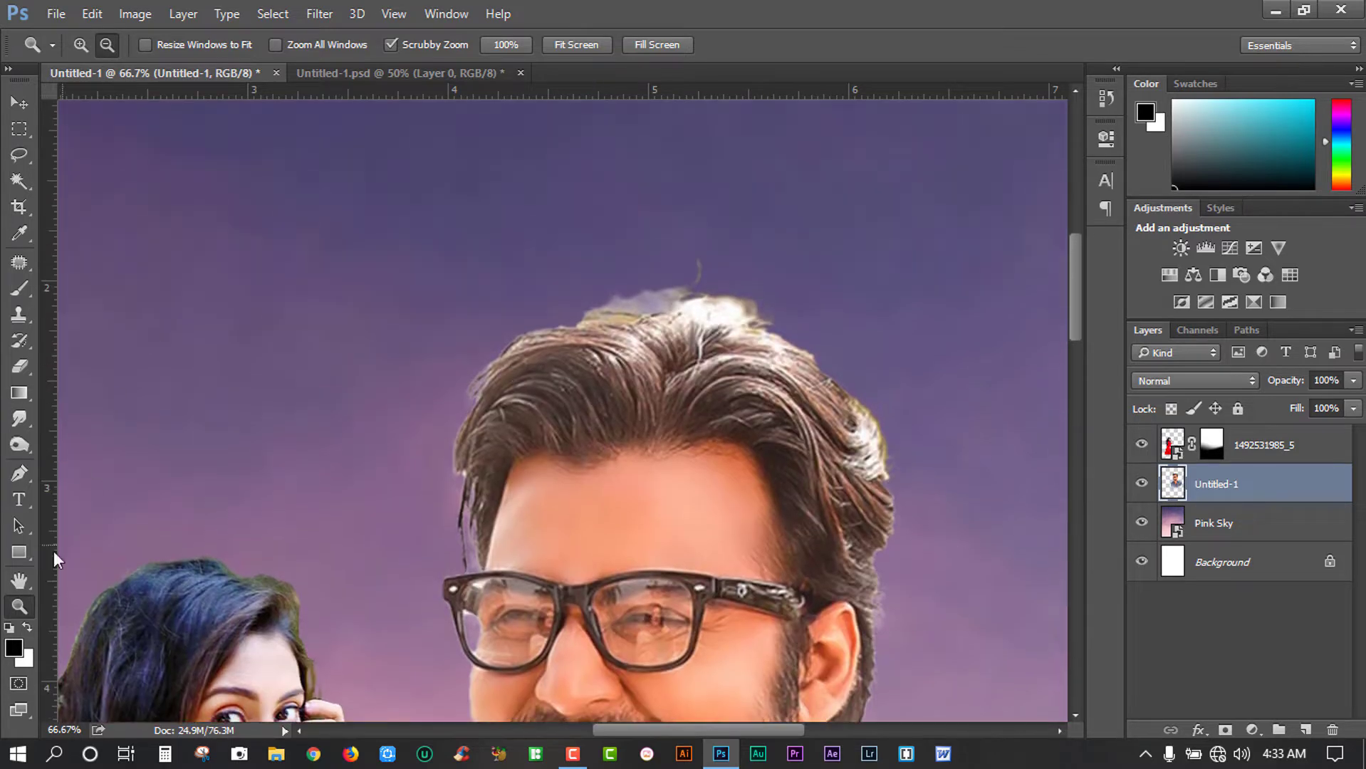
left_click(20, 366)
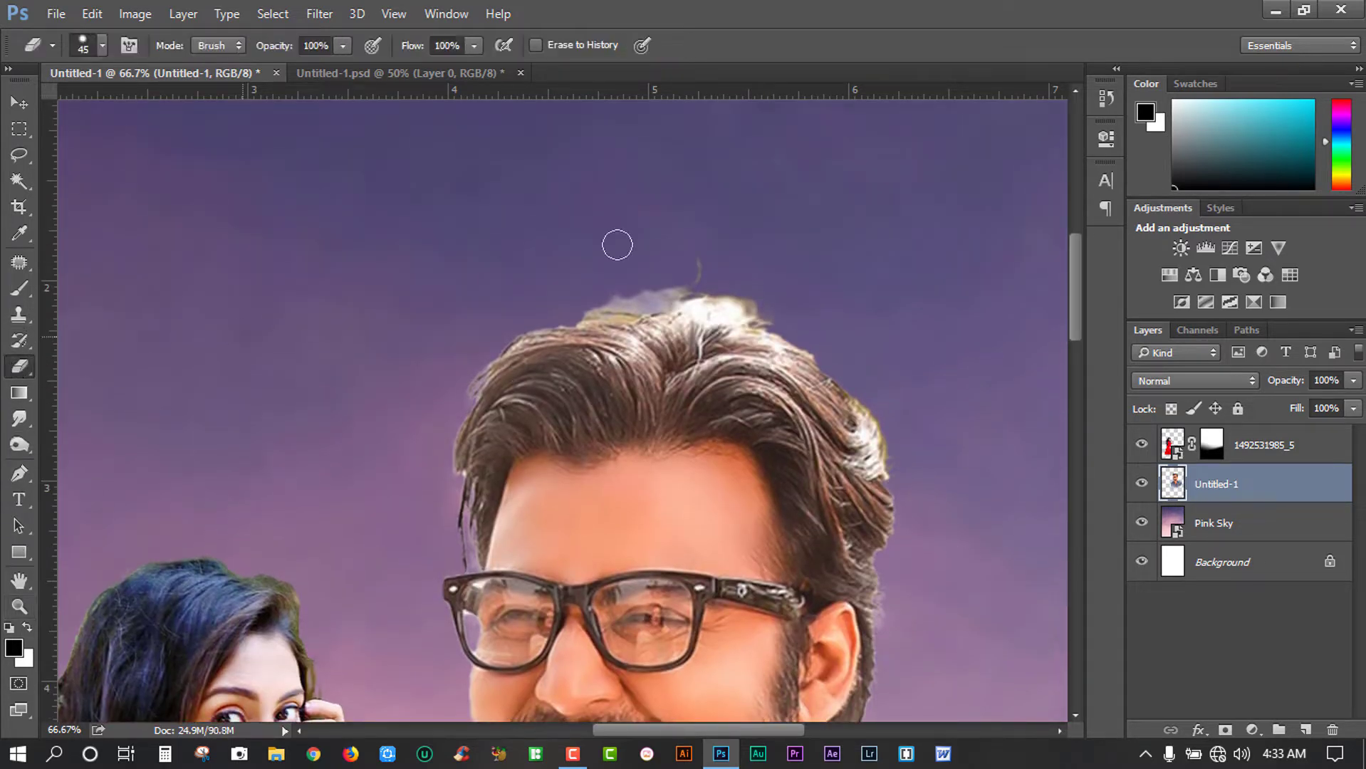
left_click_drag(619, 285, 663, 287)
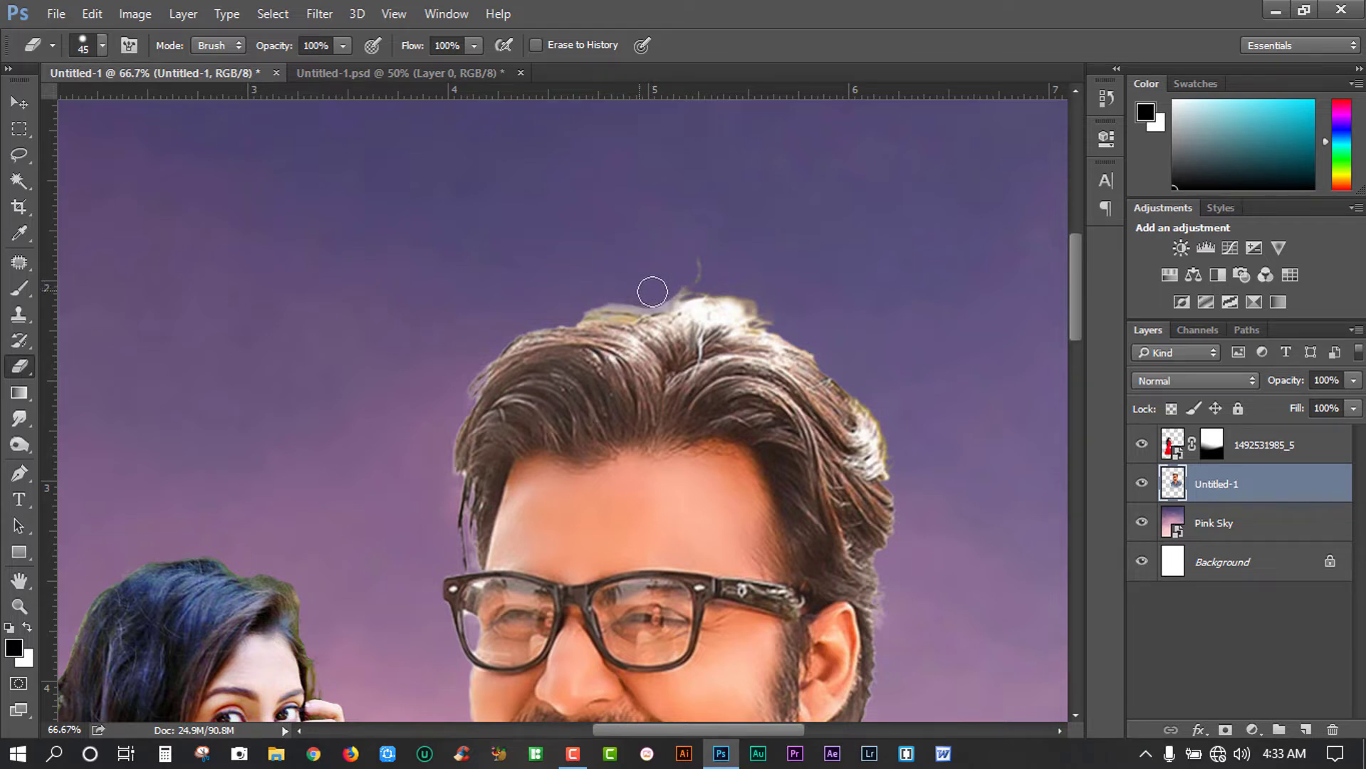
mouse_move(650, 290)
left_mouse_down()
mouse_move(715, 263)
mouse_move(648, 299)
mouse_move(587, 288)
mouse_move(714, 272)
mouse_move(749, 277)
mouse_move(769, 307)
left_mouse_up()
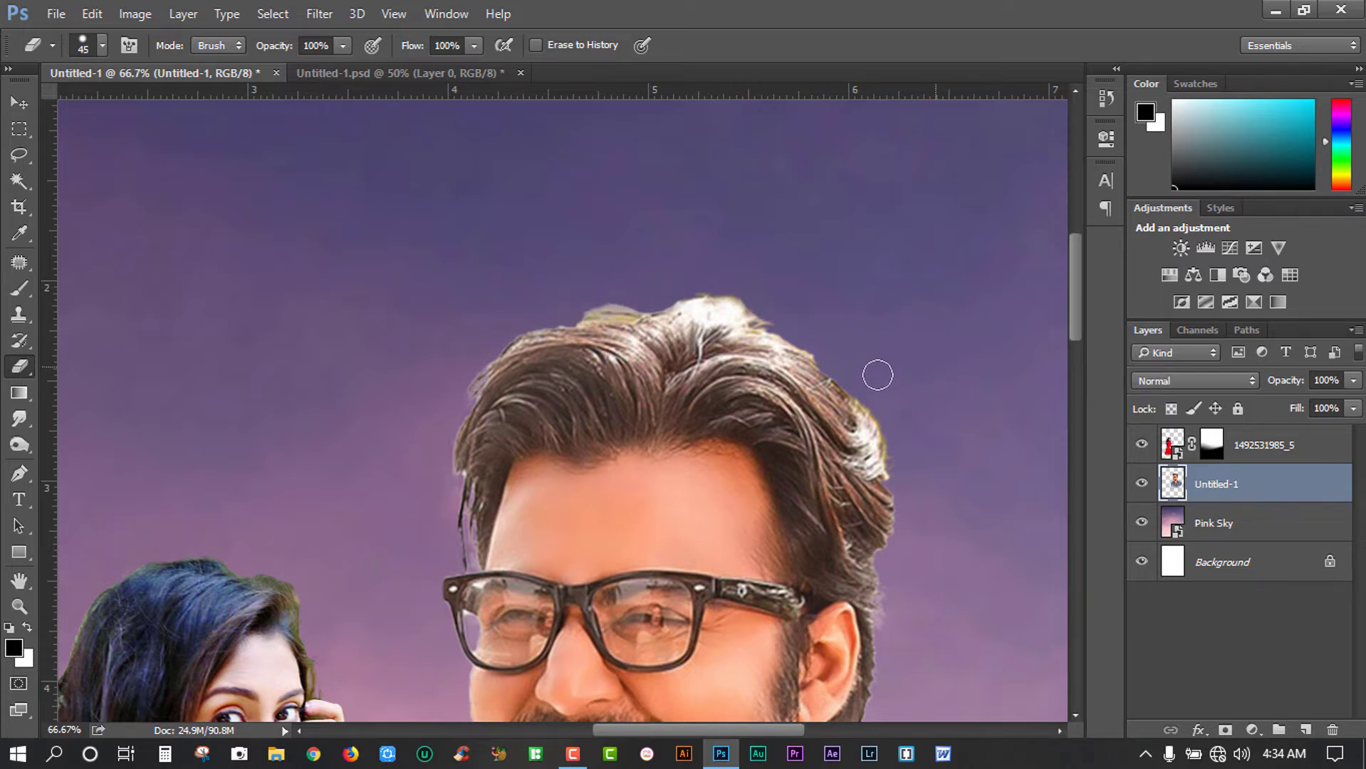
scroll(875, 372, "down", 5)
left_click(18, 608)
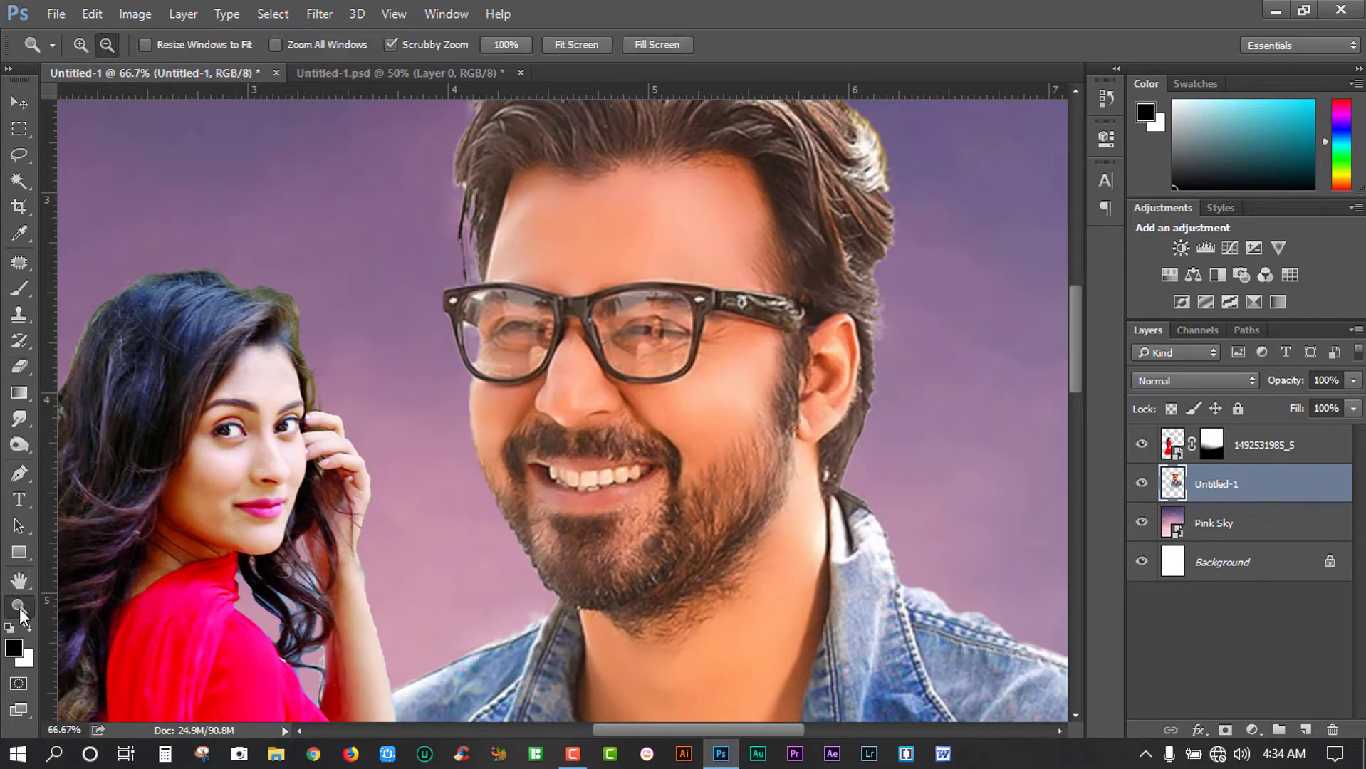
left_click_drag(706, 516, 500, 498)
left_click_drag(621, 510, 594, 525)
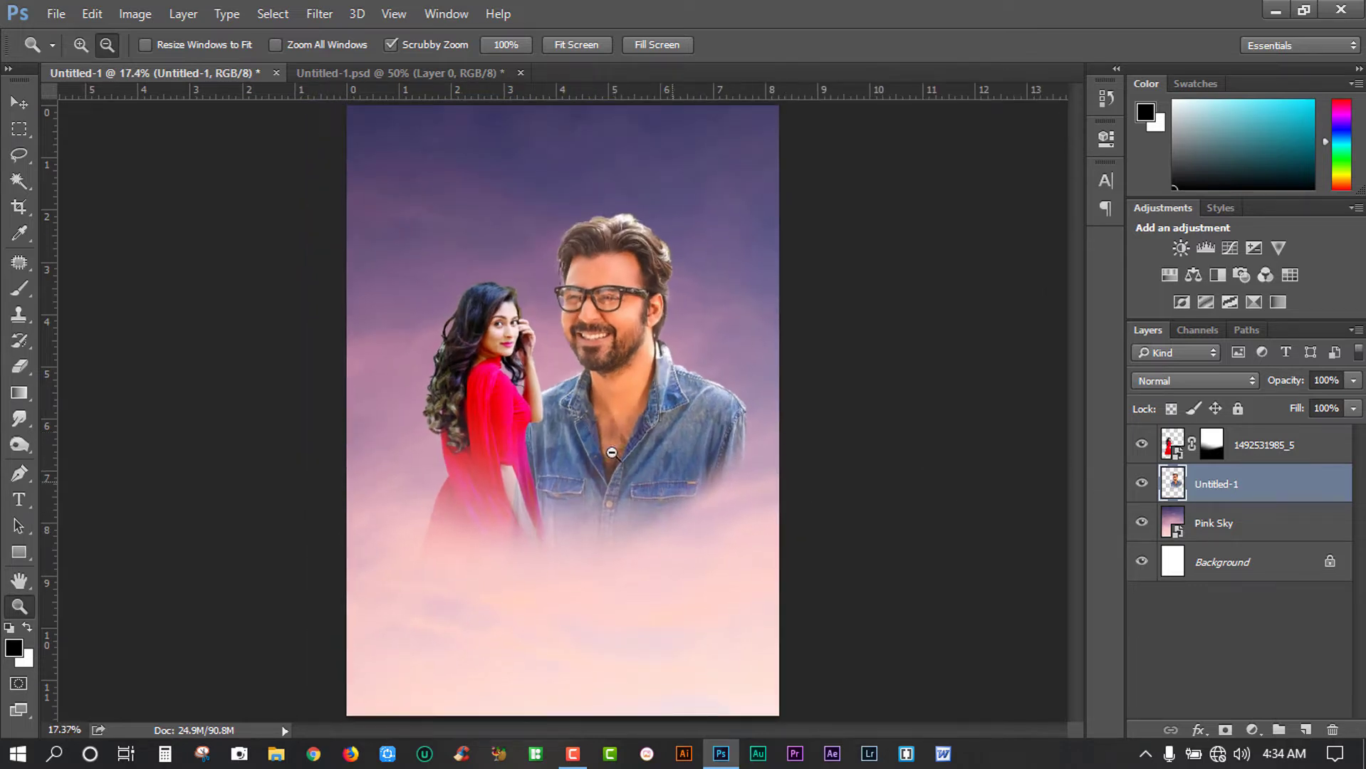
left_click(1282, 449)
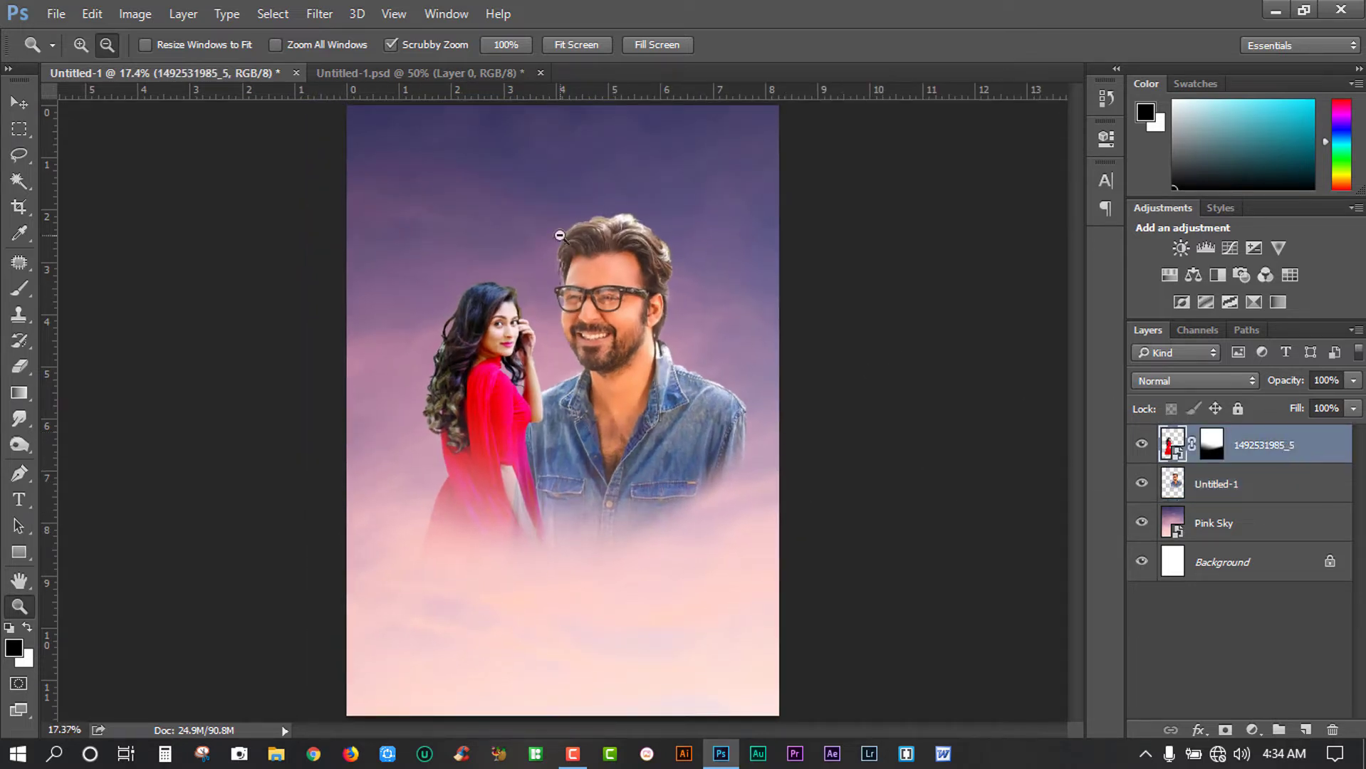
right_click(1282, 455)
left_click(944, 222)
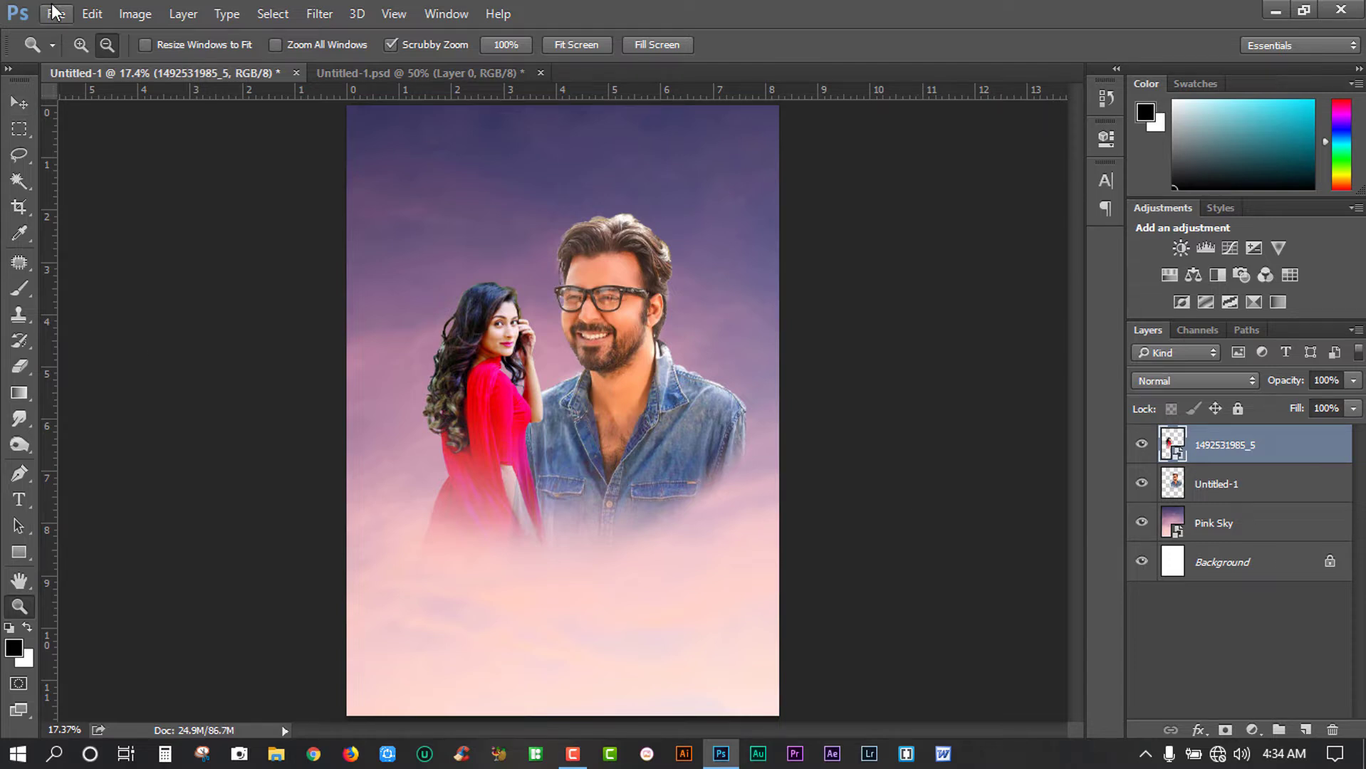
Copy the colourful Bengali title group from Untitled-1.psd into the poster document, below the couple
left_click(356, 76)
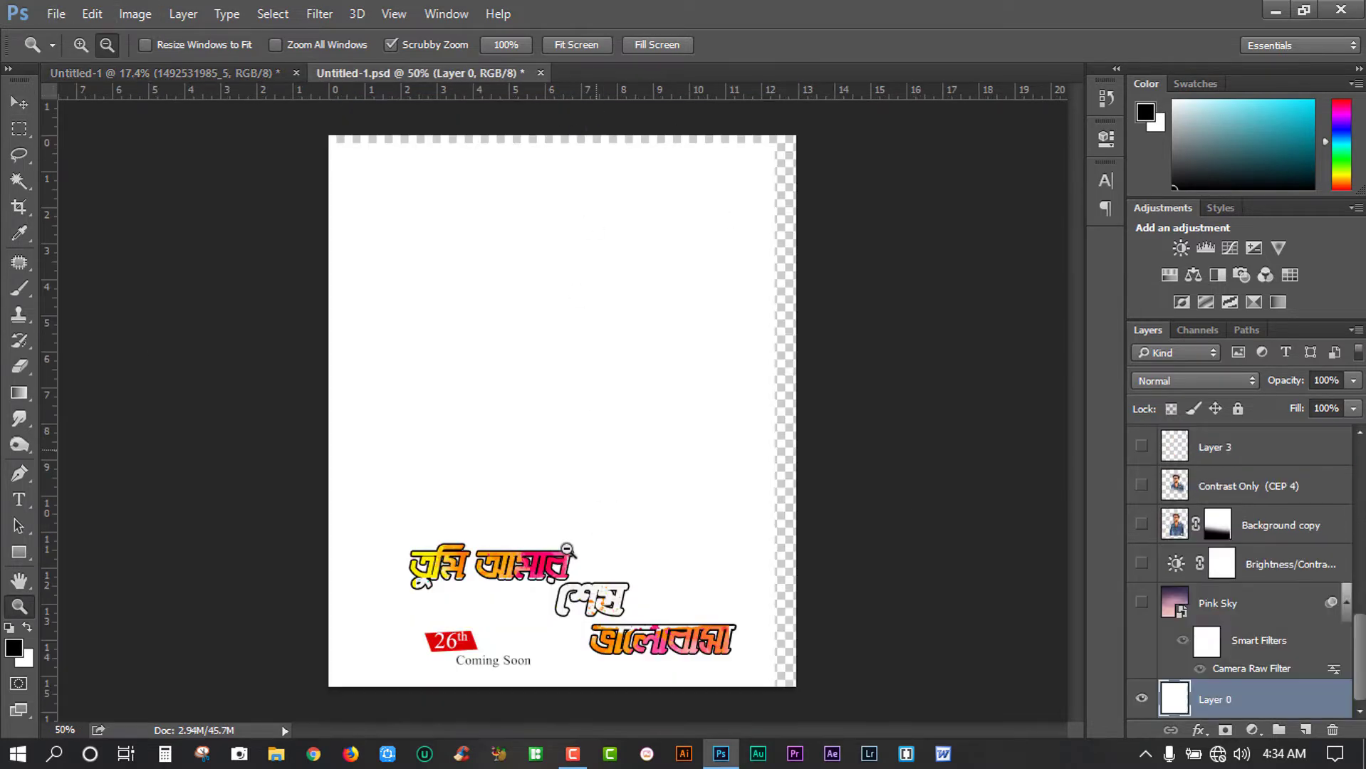
left_click(10, 106)
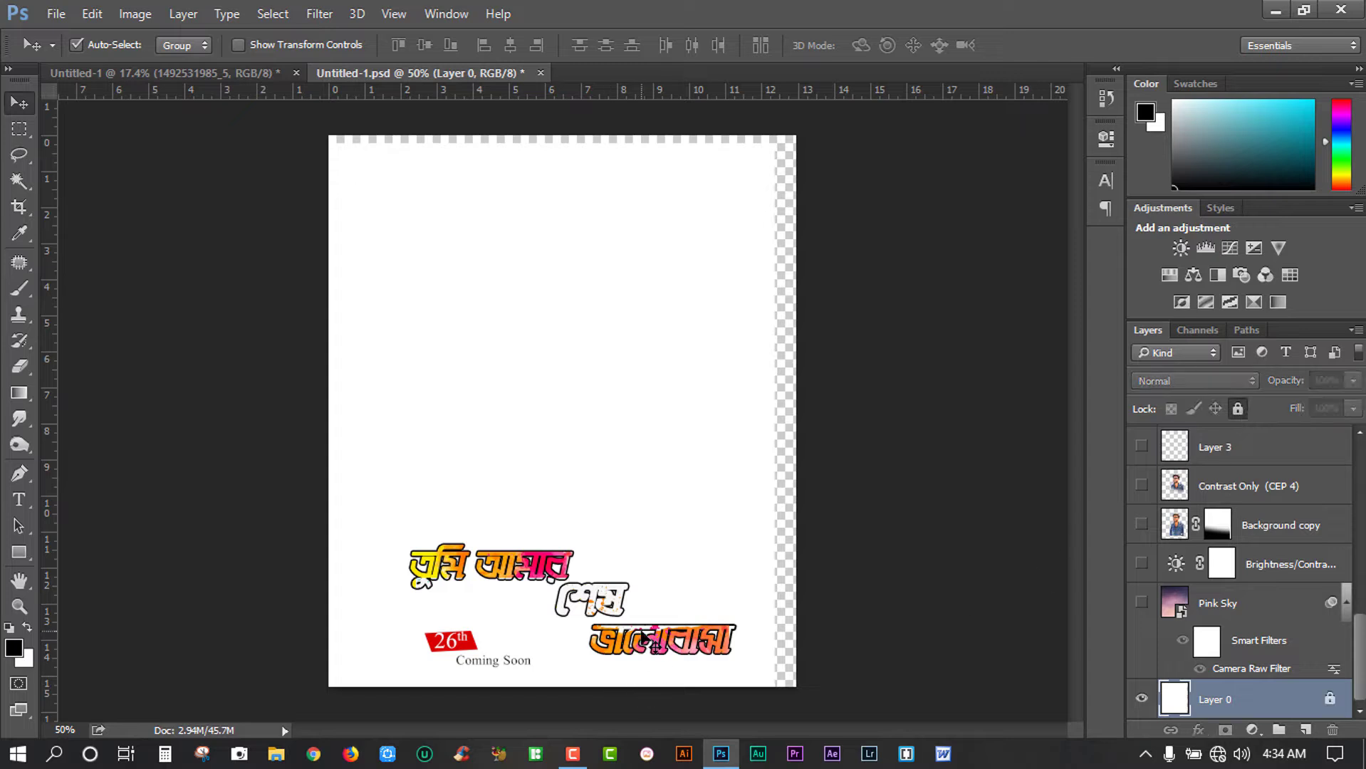
left_click_drag(651, 641, 591, 640)
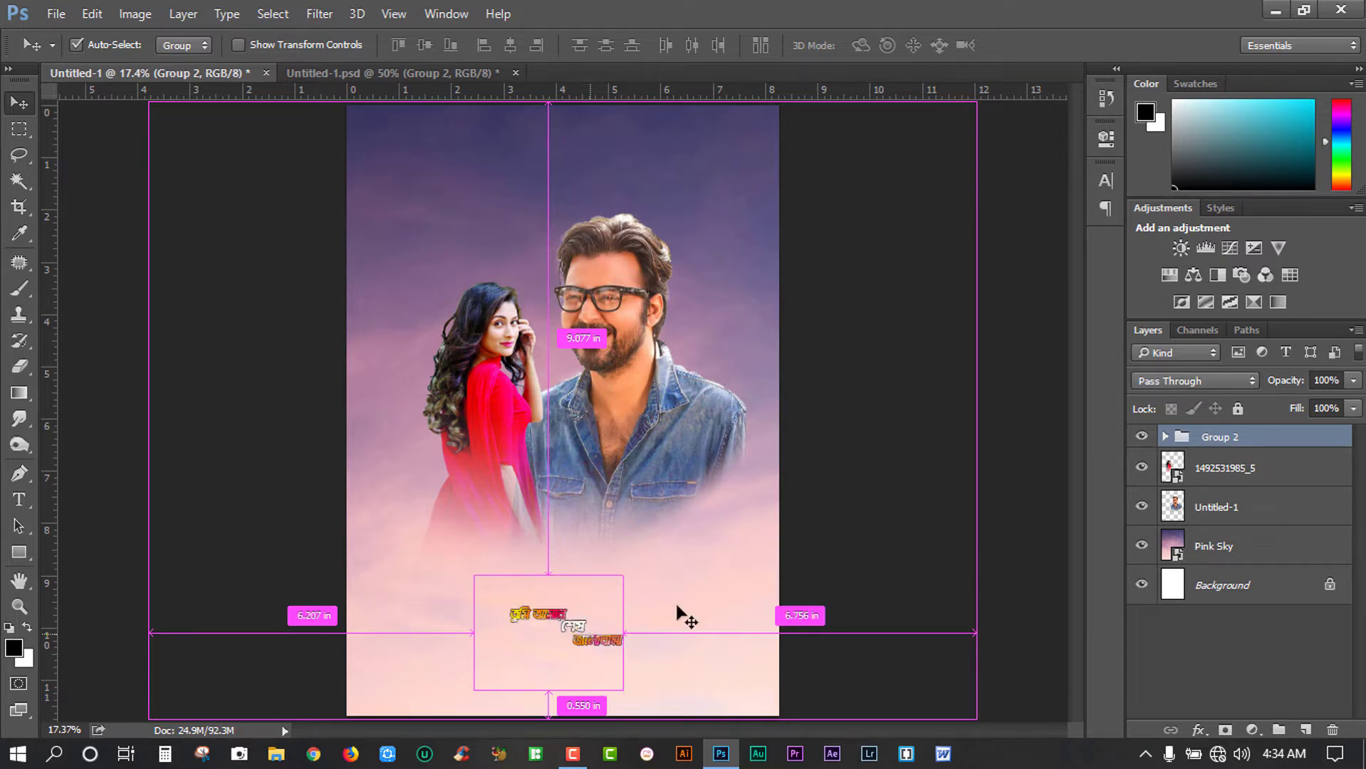
Enlarge the Bengali title group to about 280% and position it across the lower part of the poster, just under the couple
key("ctrl+t")
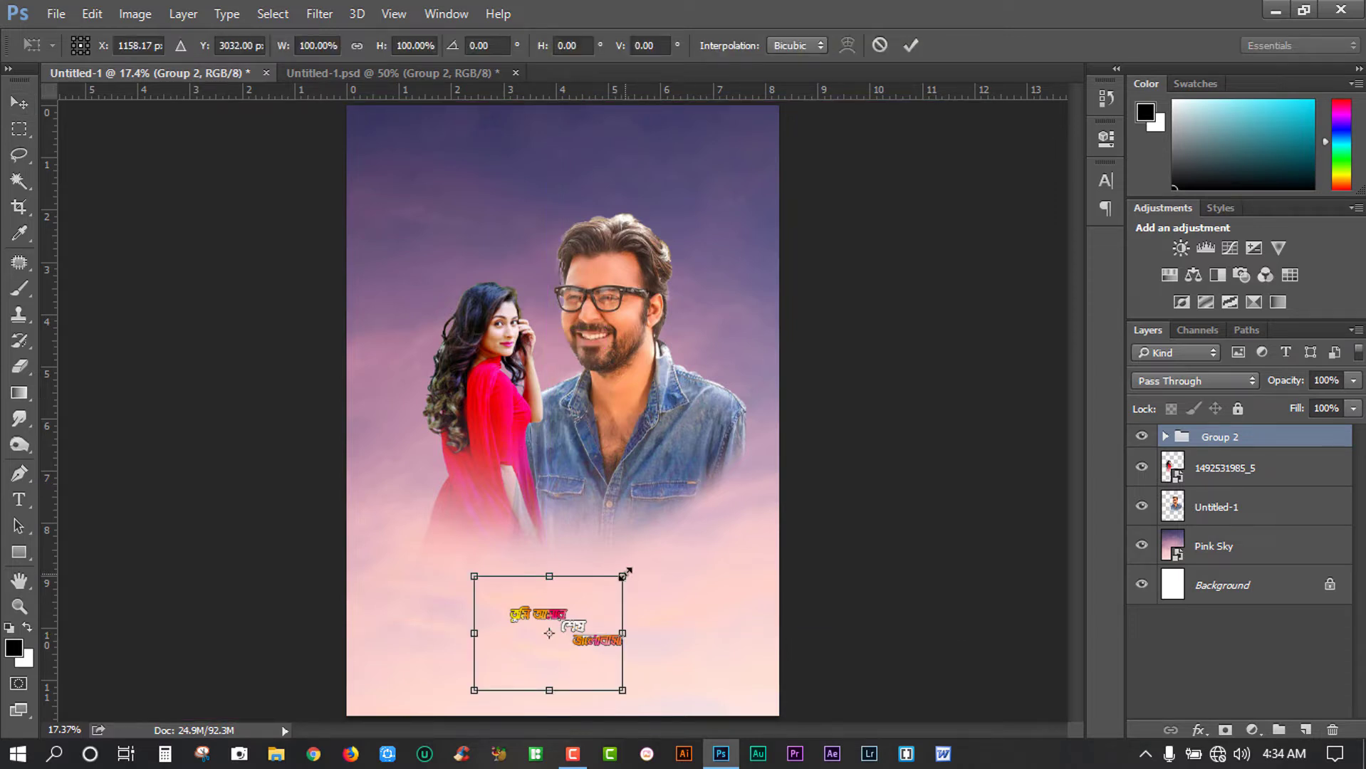
left_click_drag(635, 570, 763, 476)
left_click_drag(665, 602, 644, 576)
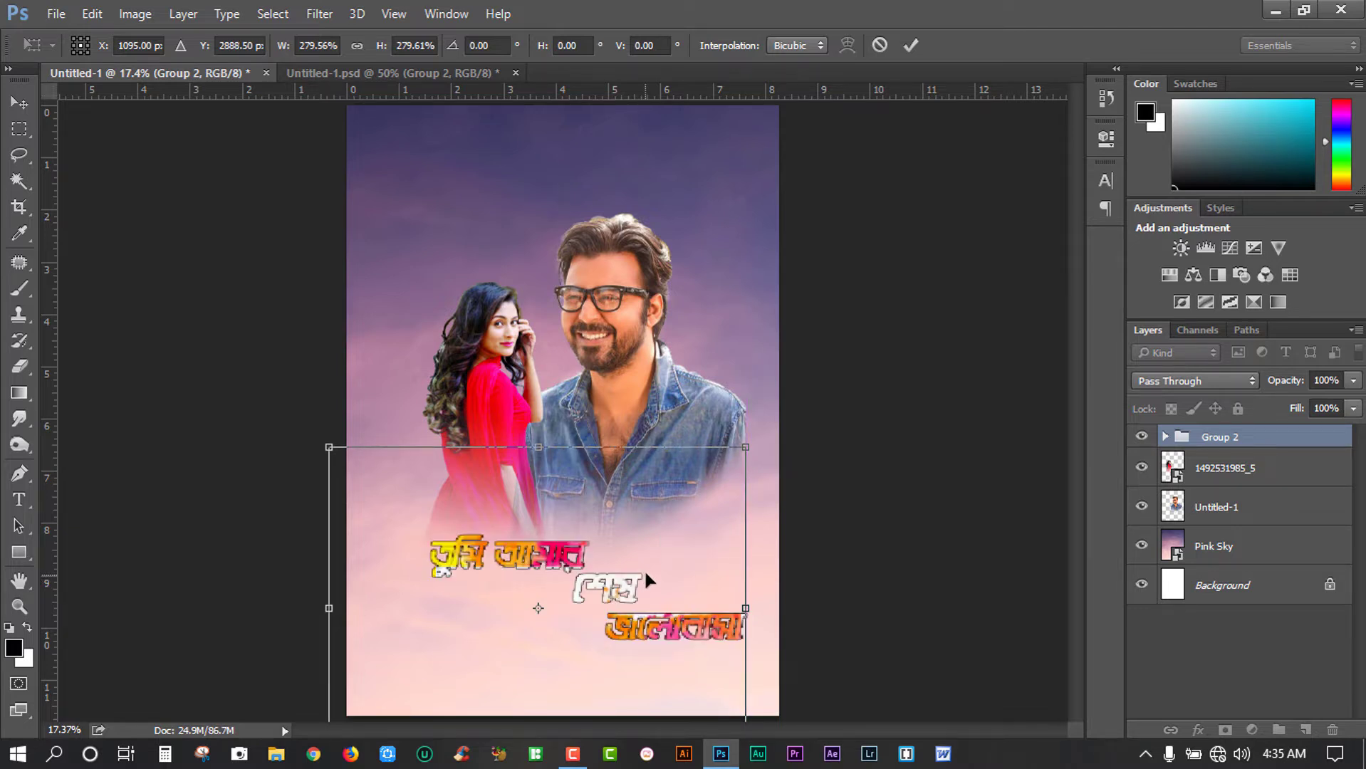
key("Return")
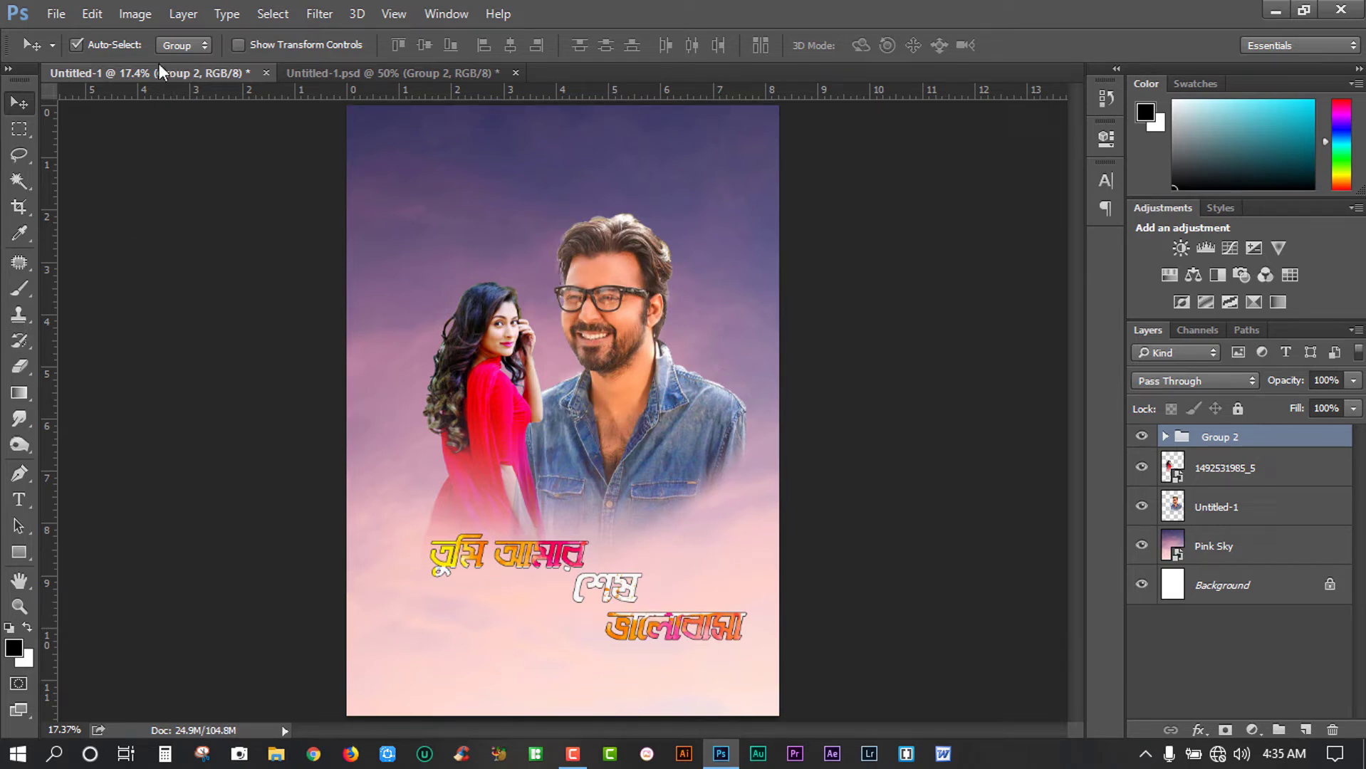
Copy the July 26th release date group from Untitled-1.psd into the poster document, below the left part of the Bengali title
left_click(351, 73)
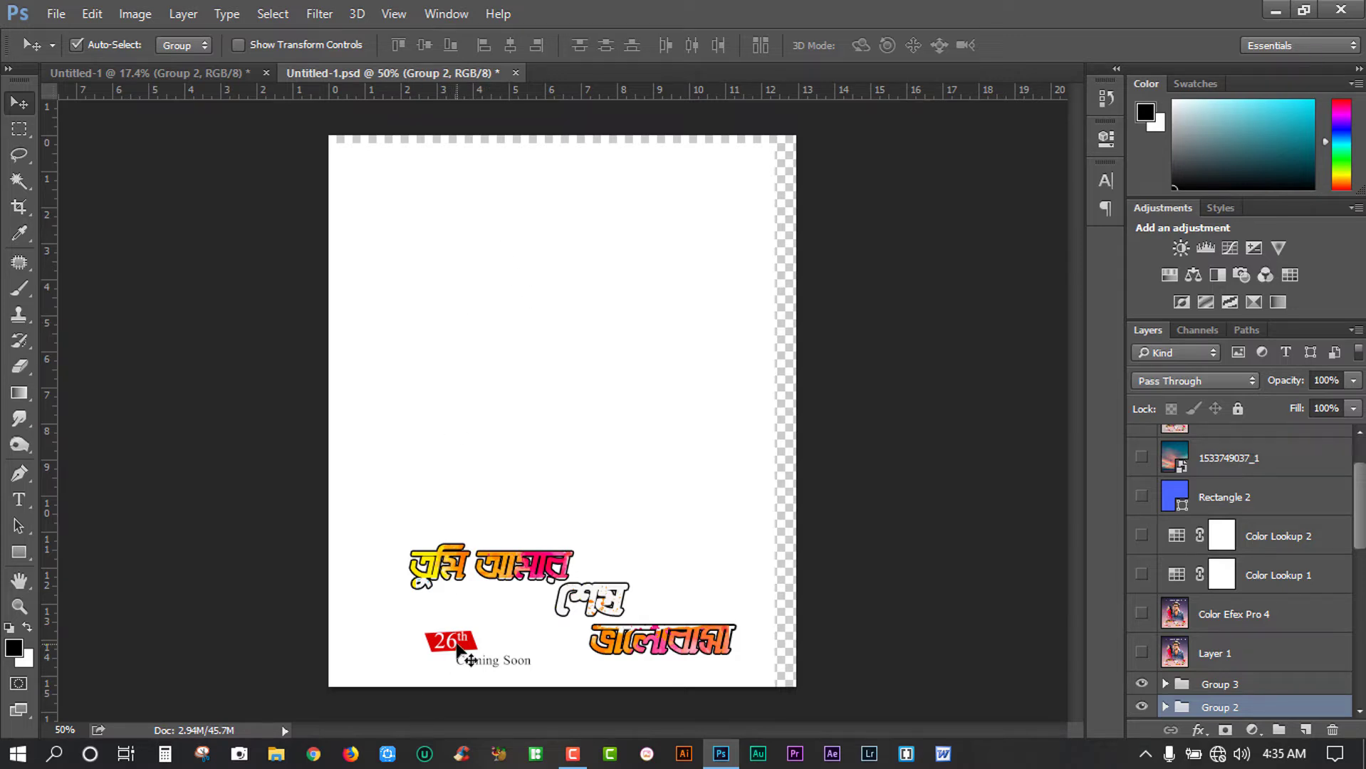
left_click(1243, 690)
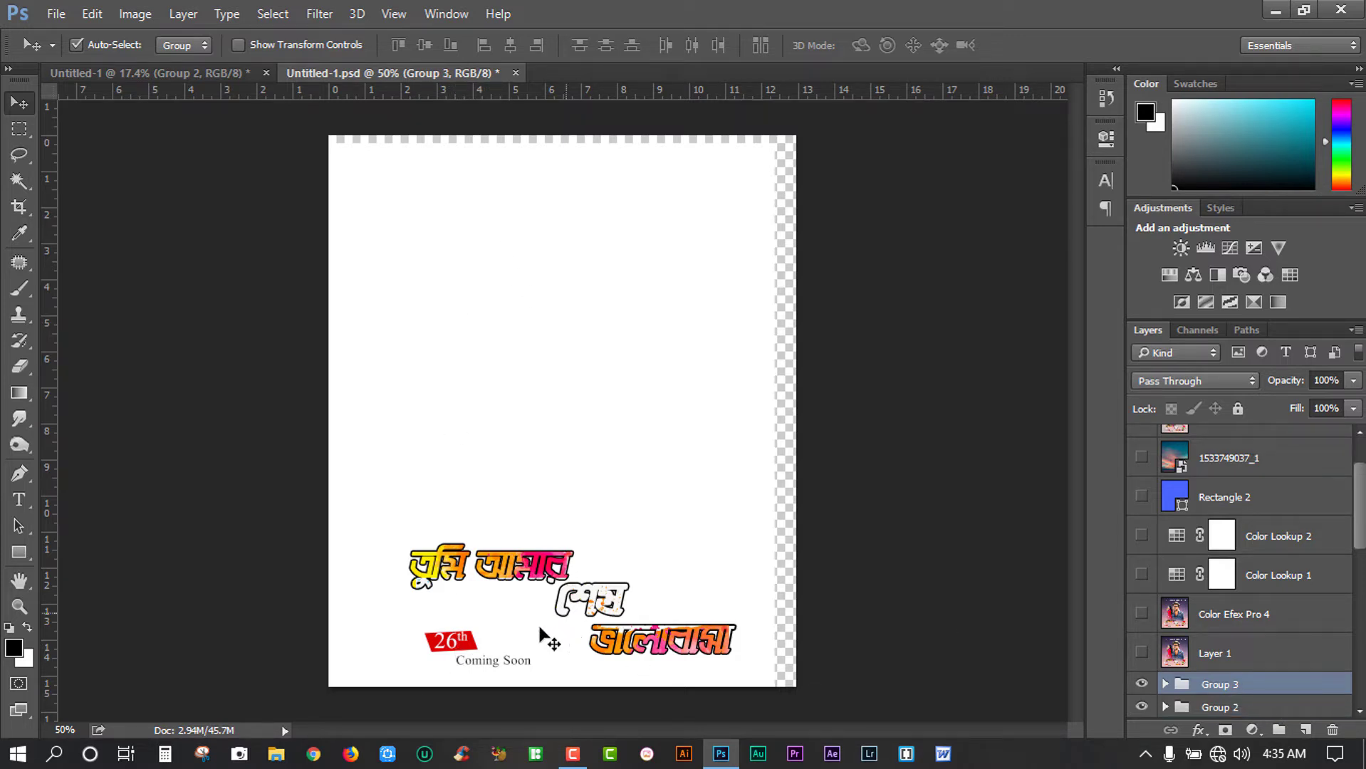
left_click_drag(462, 654, 364, 390)
left_click_drag(462, 659, 466, 652)
key("ctrl")
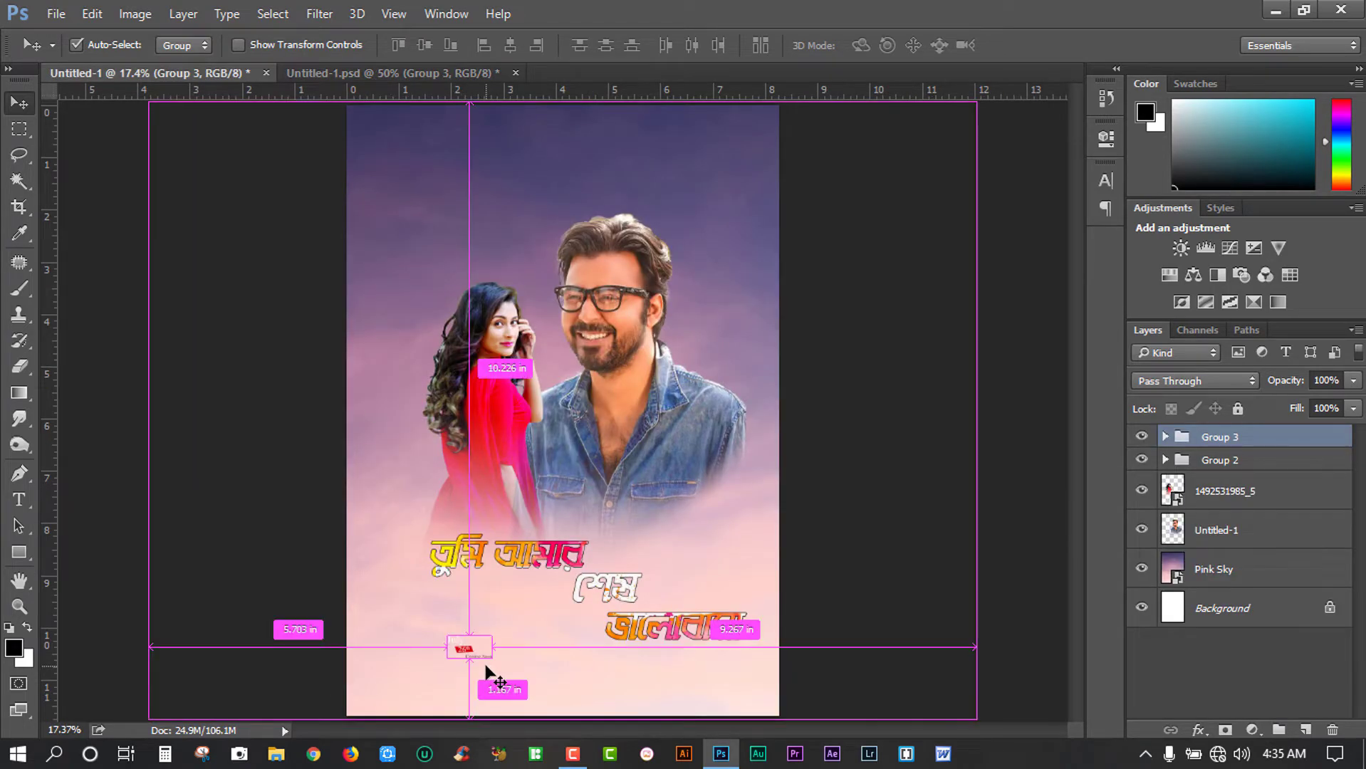
Enlarge the July 26th Coming Soon group and position it beside the last line of the Bengali title
key("ctrl+t")
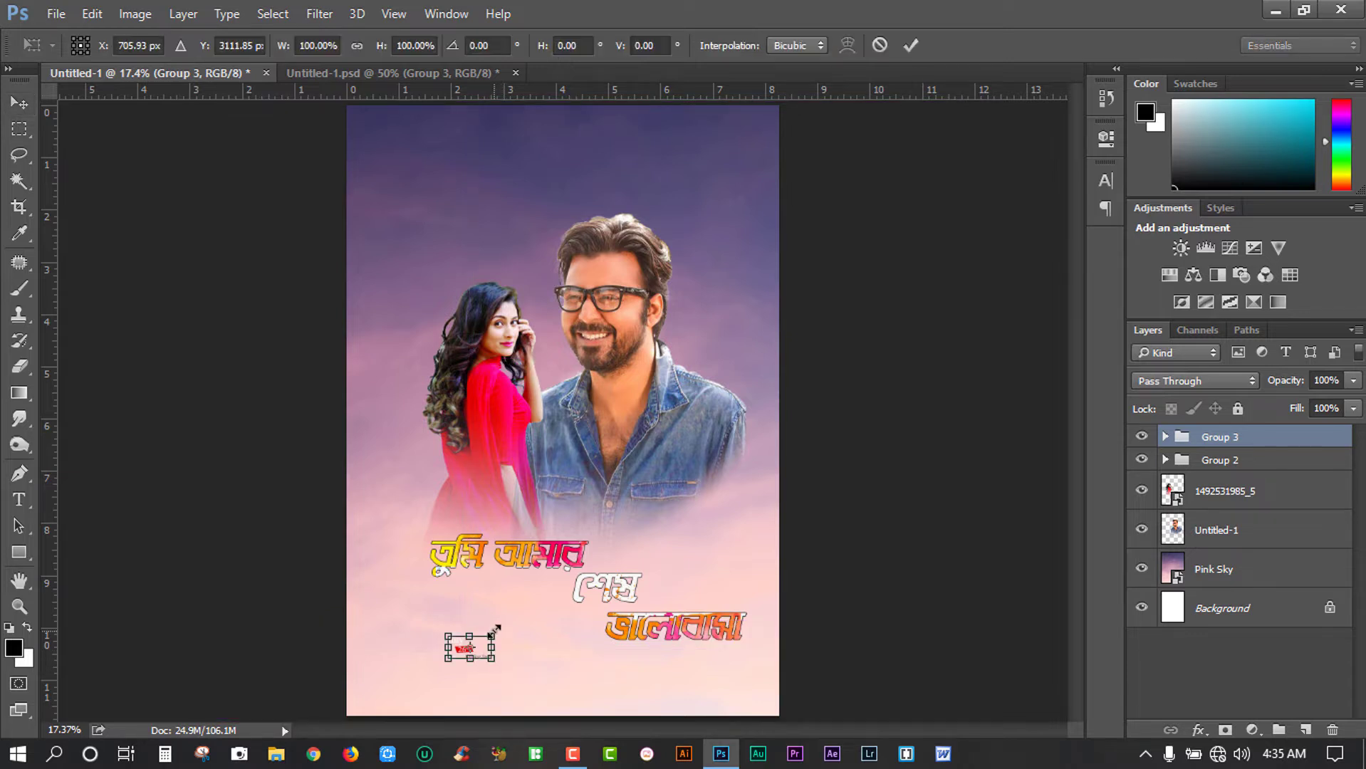
left_click_drag(496, 629, 539, 585)
left_click_drag(511, 649, 539, 640)
key("Return")
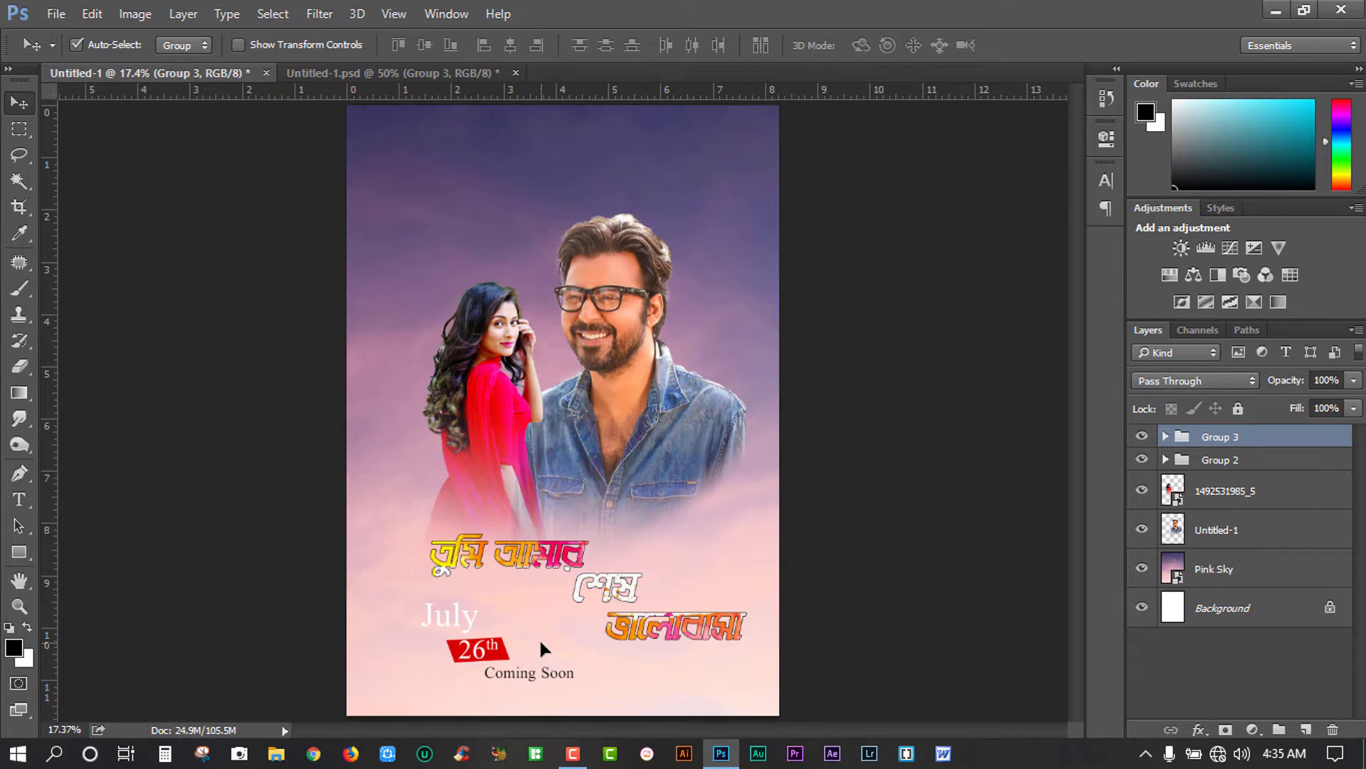
left_click_drag(479, 649, 487, 647)
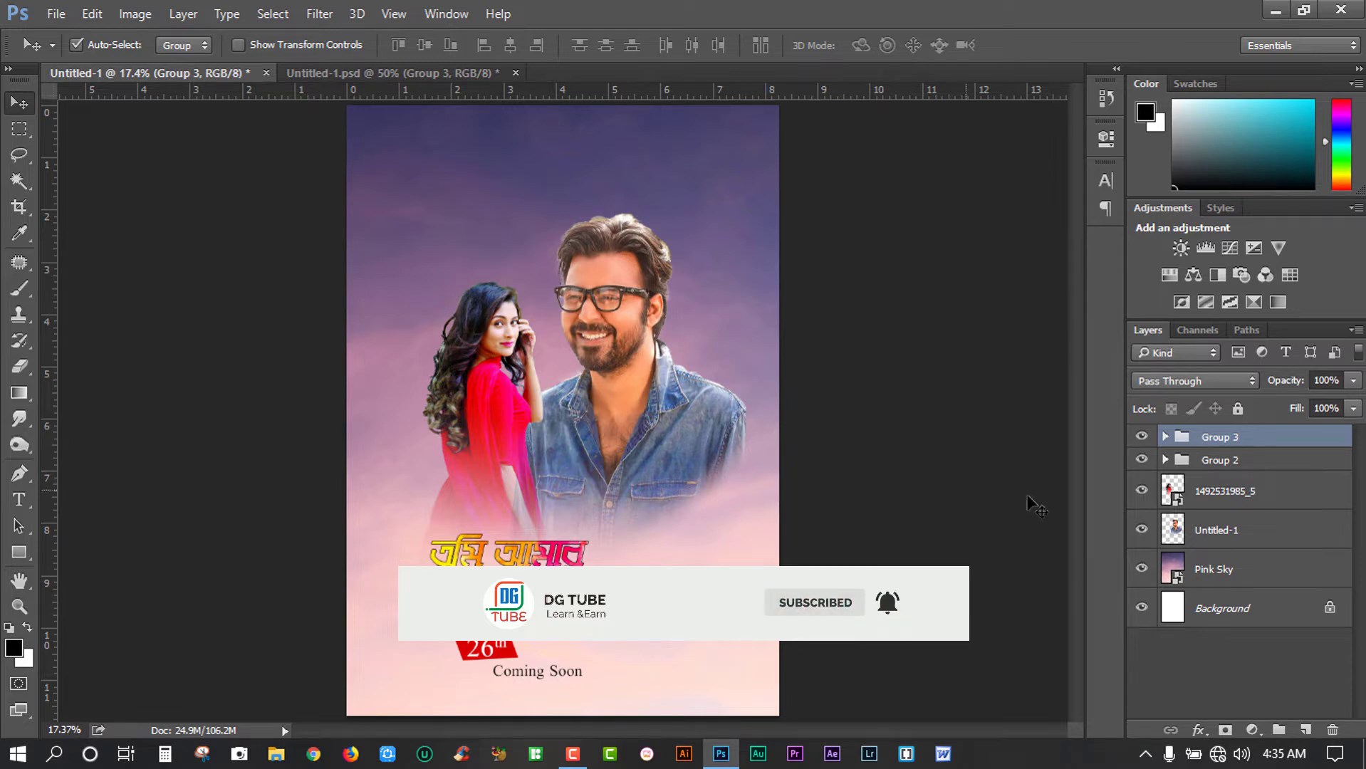
Try a Selective Color adjustment above the man's Untitled-1 layer with Cyan at +7% for the Yellows
left_click(1209, 536)
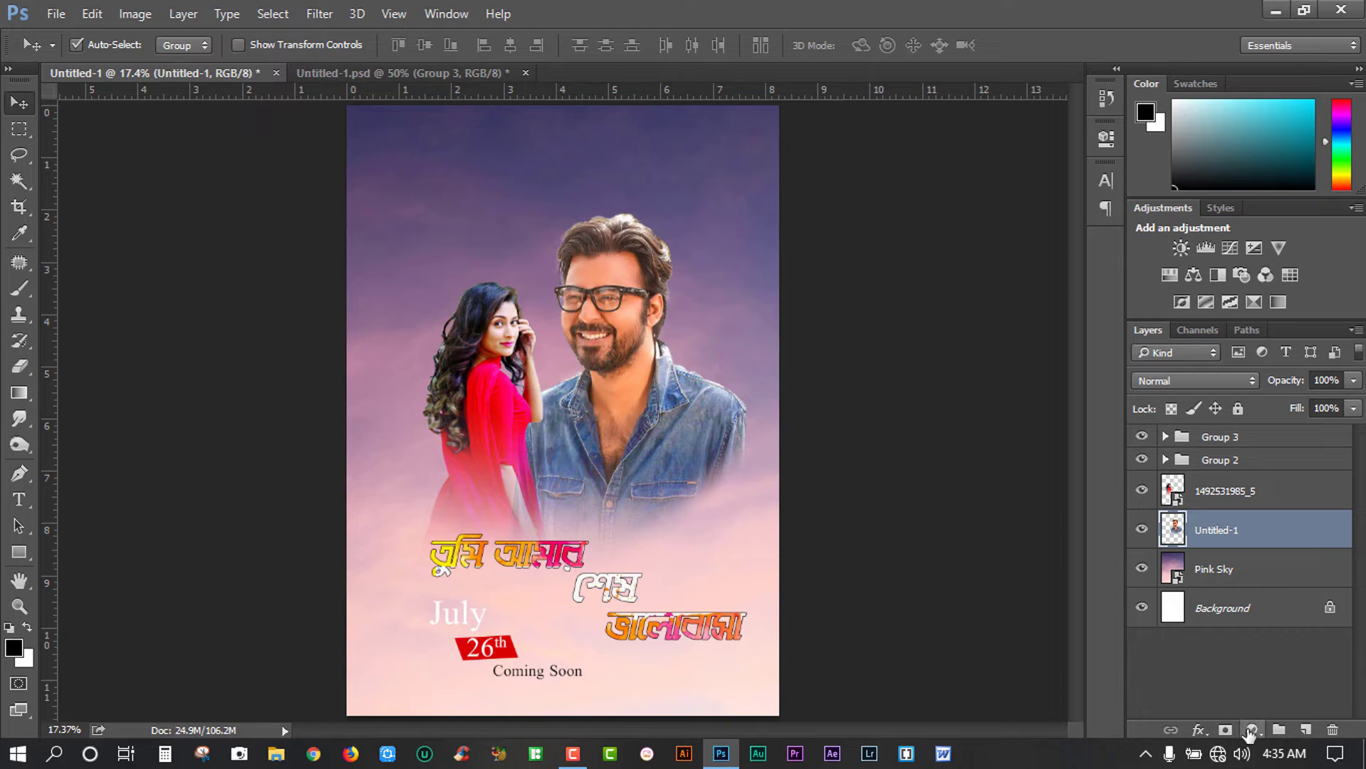
left_click(1251, 731)
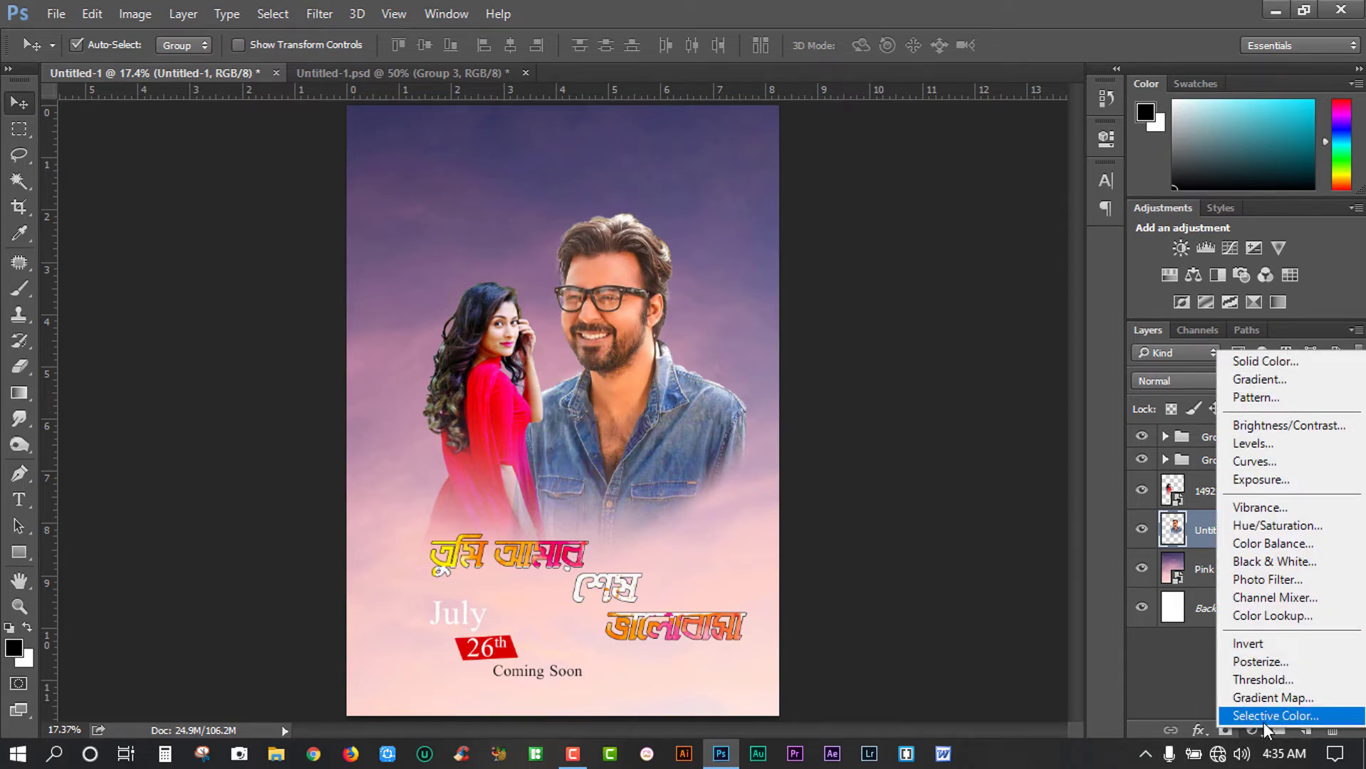
left_click(1263, 719)
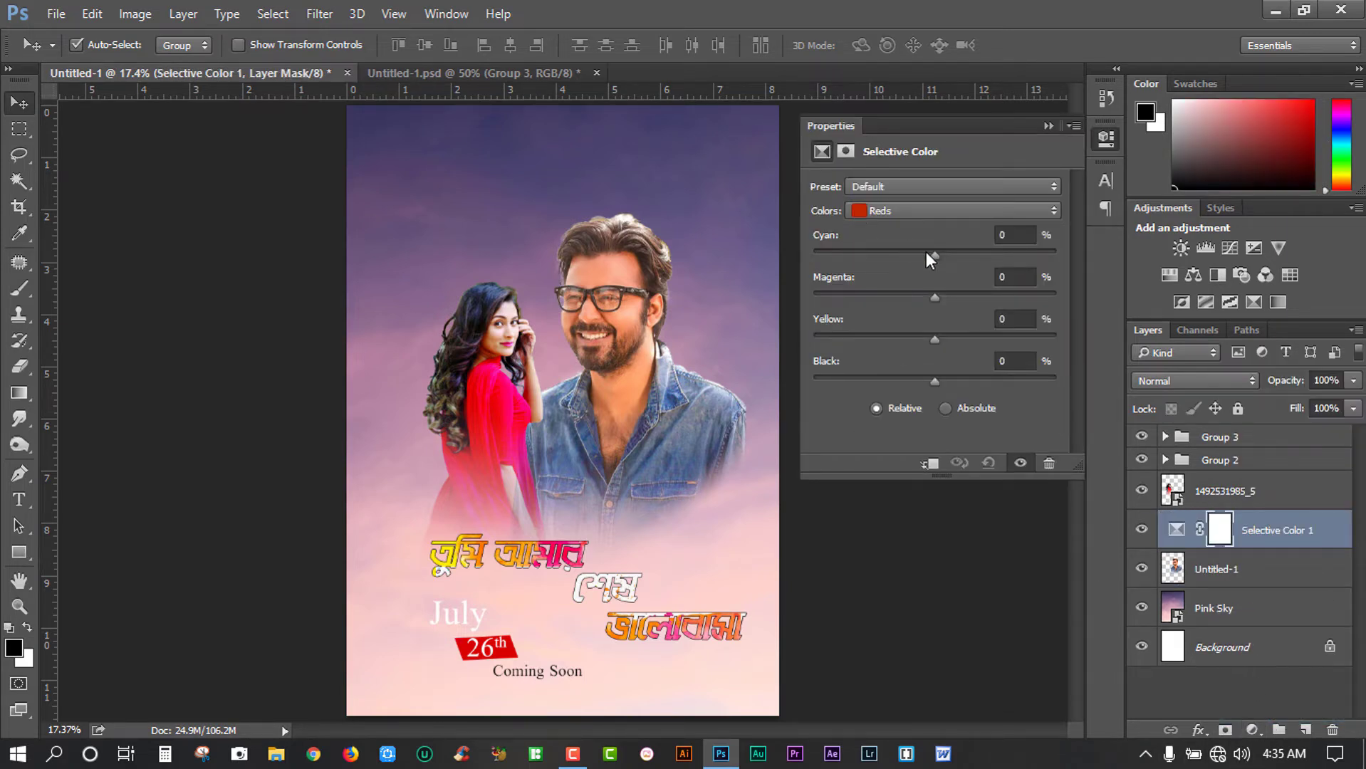
left_click(923, 212)
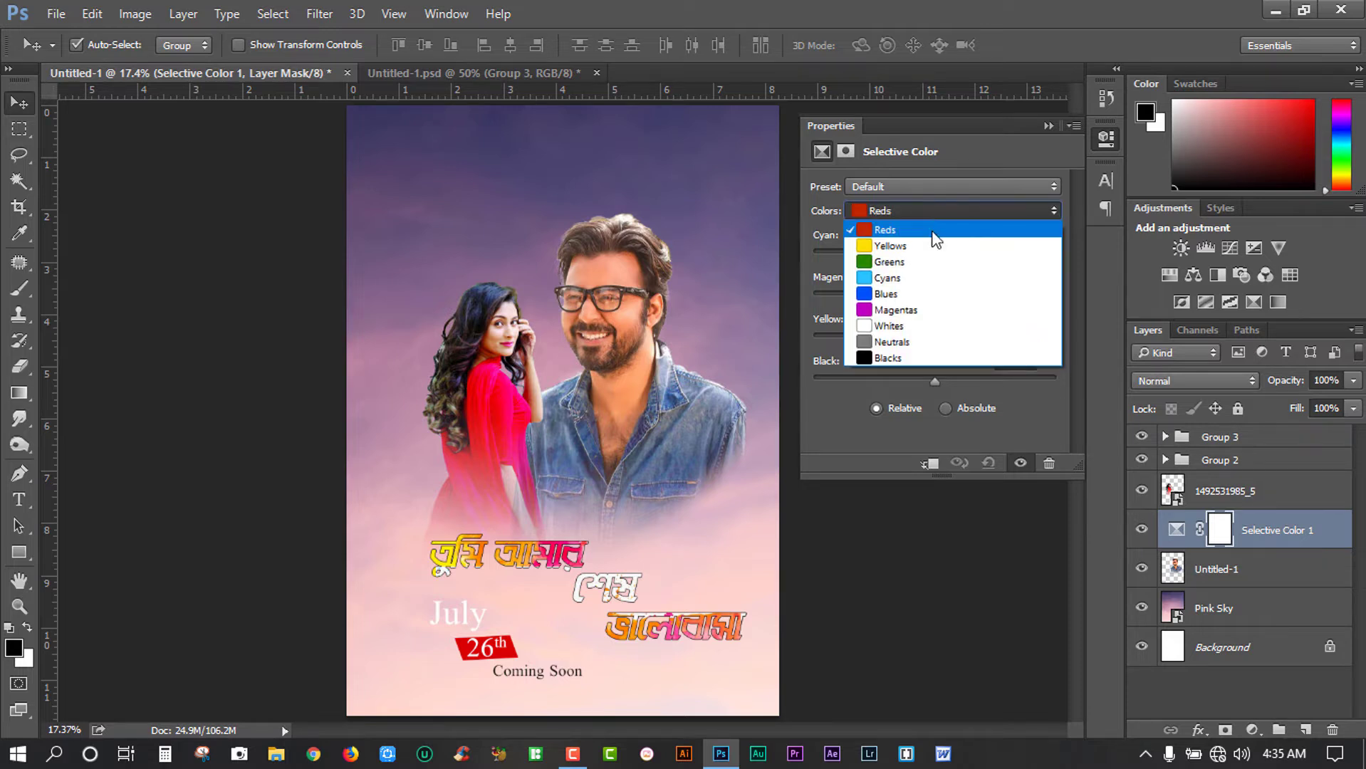
left_click(933, 246)
mouse_move(936, 252)
left_mouse_down()
mouse_move(996, 255)
mouse_move(942, 257)
left_mouse_up()
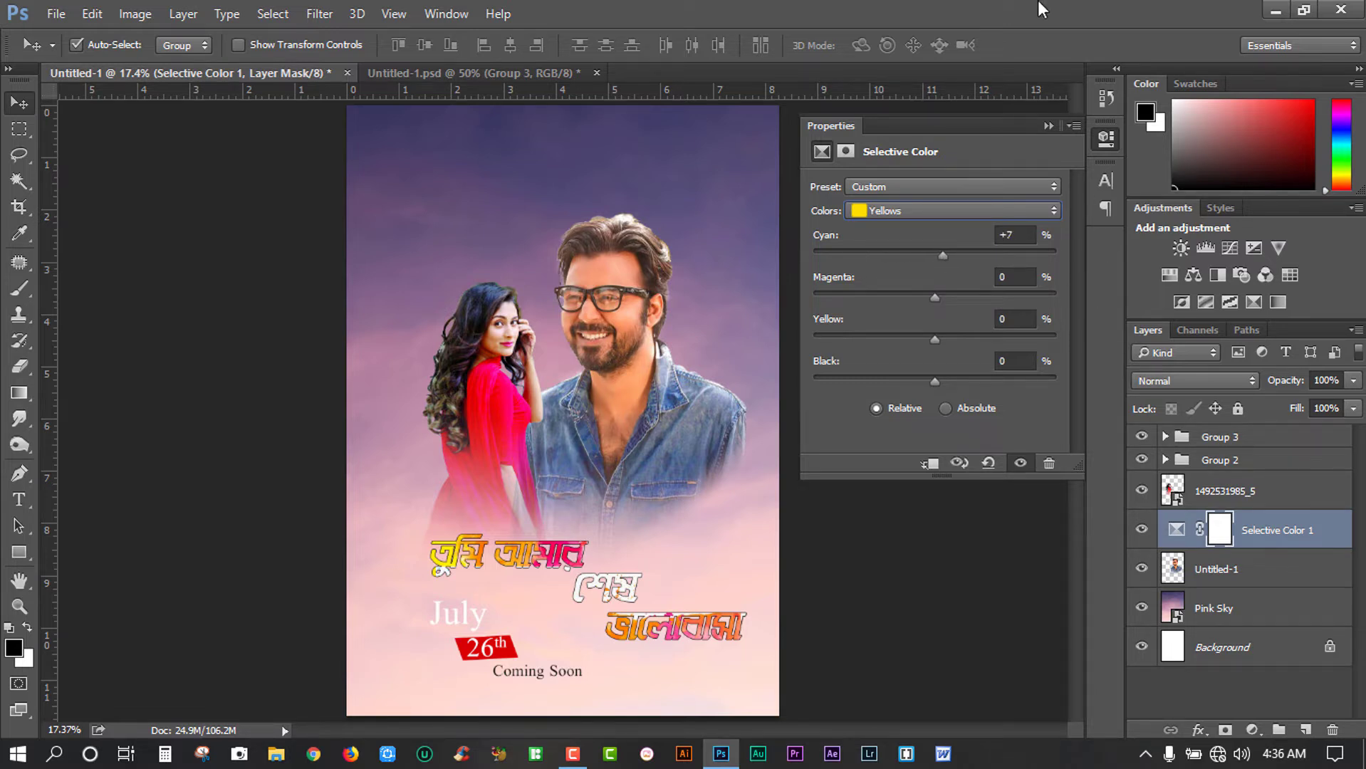
left_click(1045, 126)
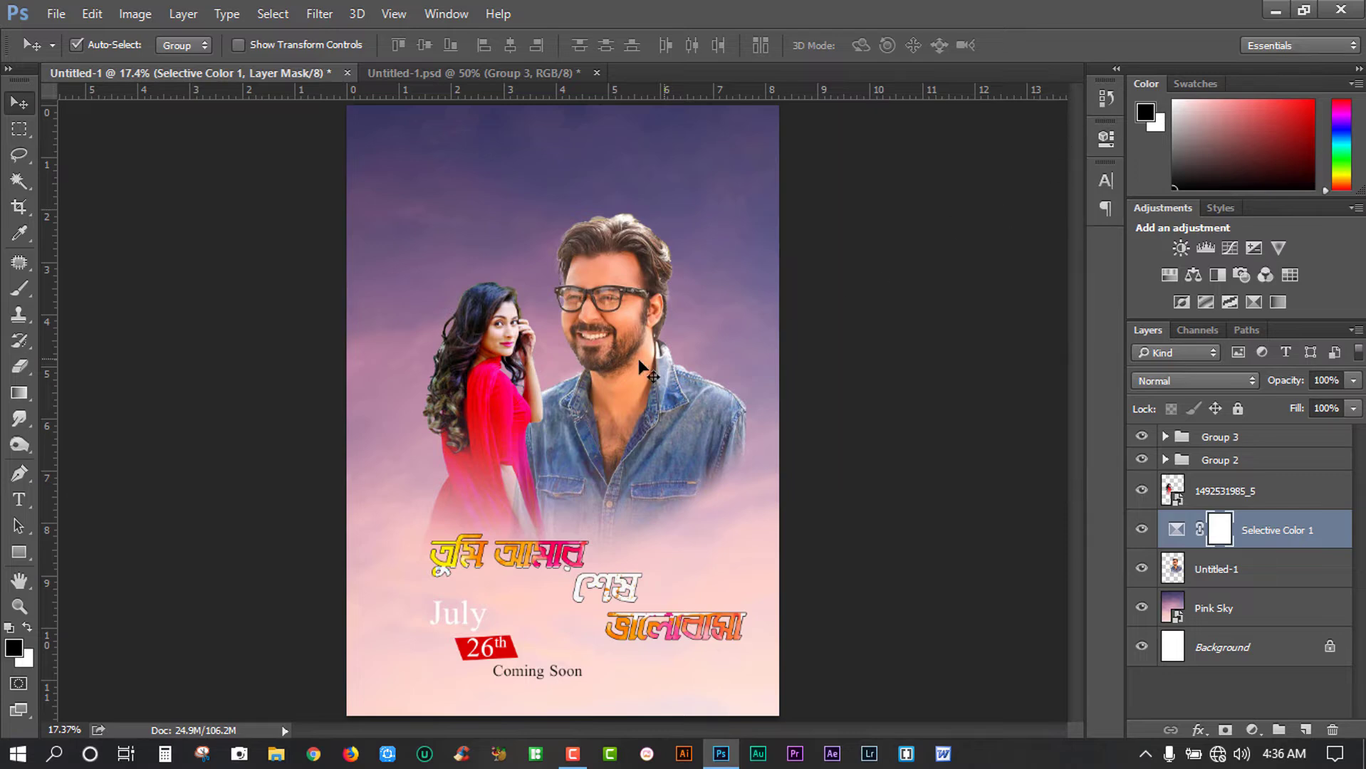
Compare the poster with and without the Selective Color adjustment, and delete that adjustment layer
left_click(19, 606)
left_click_drag(508, 379, 484, 415)
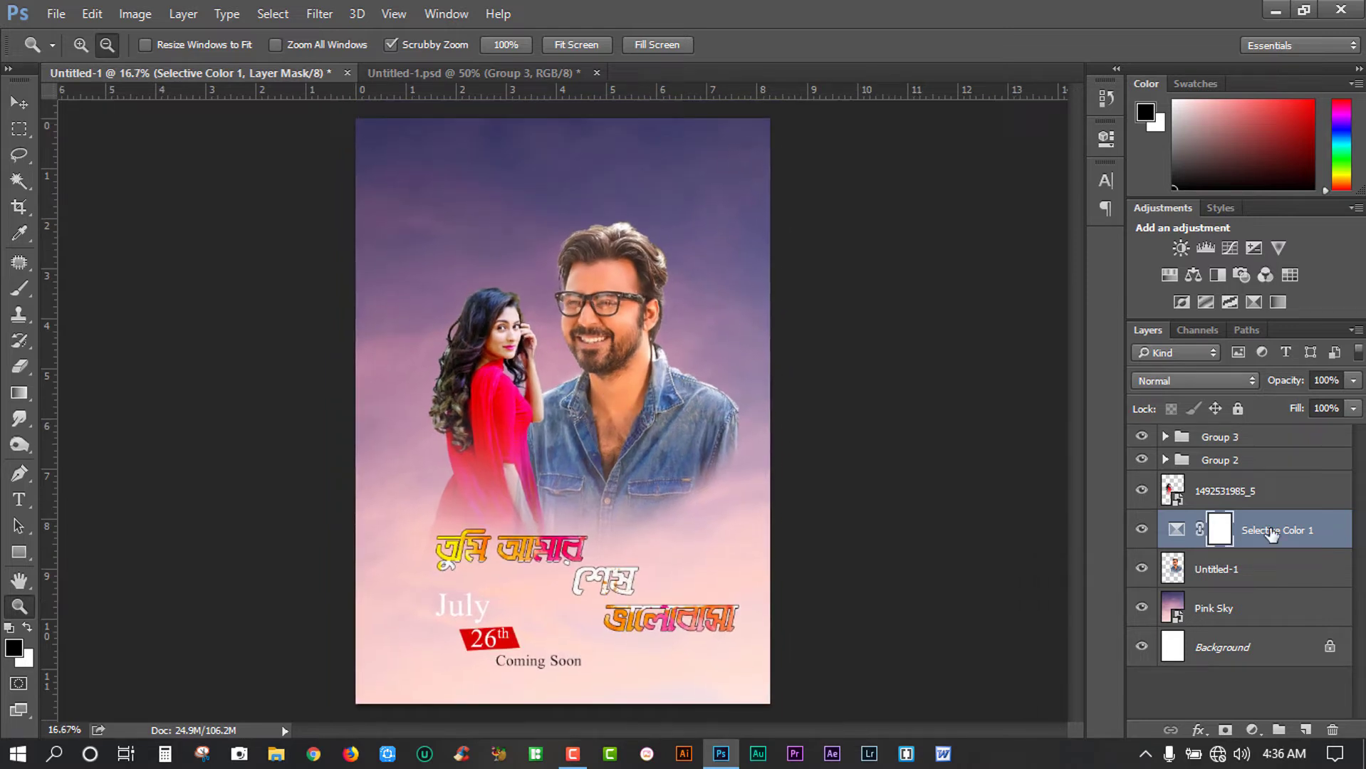
left_click(1141, 530)
left_click(1141, 531)
left_click(1141, 531)
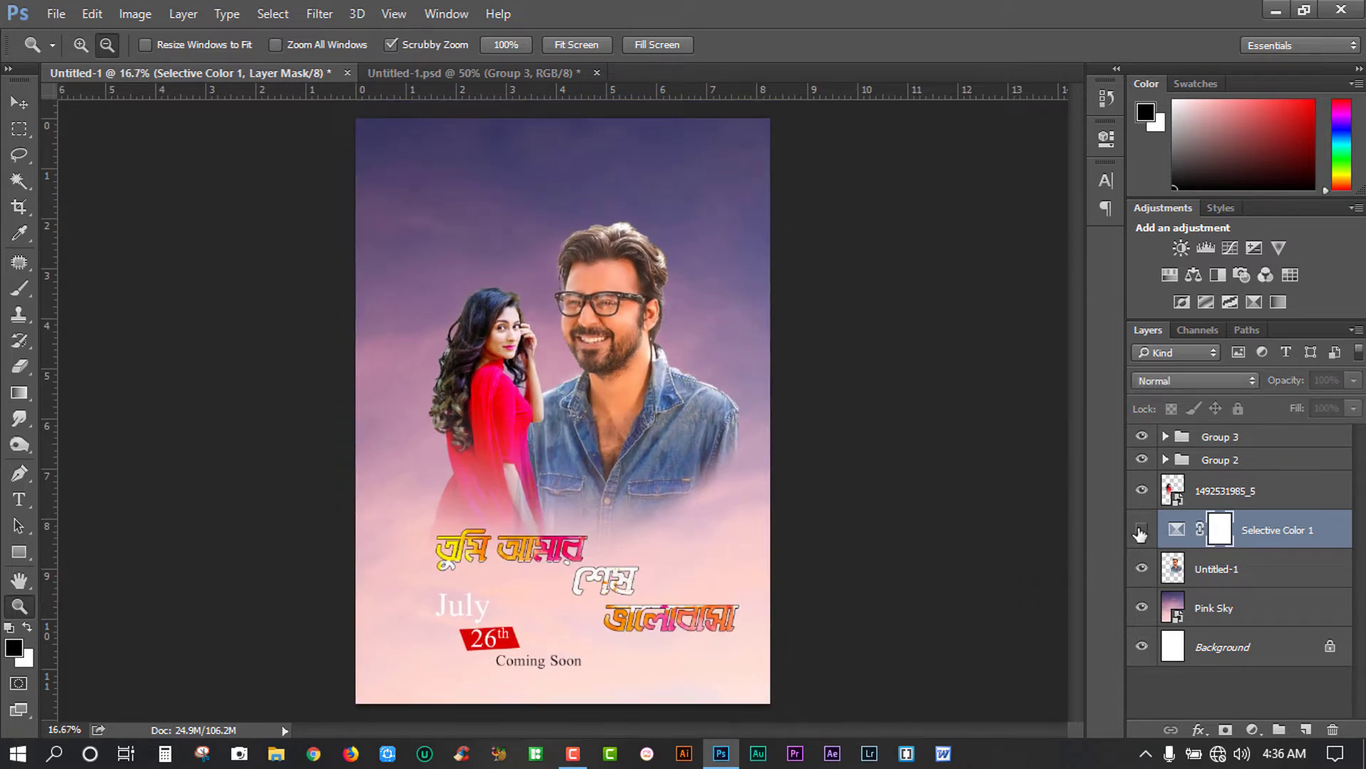
left_click(1141, 531)
left_click_drag(1168, 531, 1284, 643)
key("Delete")
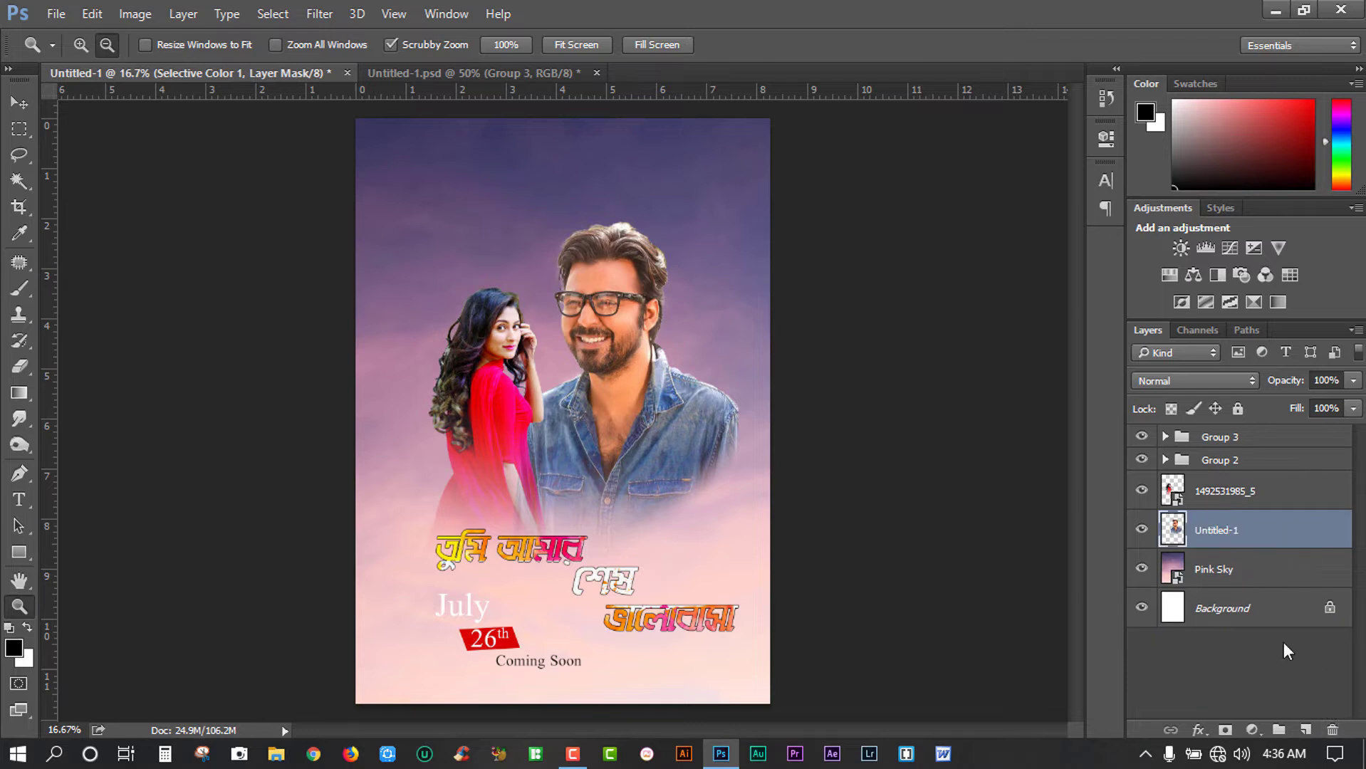
Hide the white Layer 0 in Untitled-1.psd and copy its Afran nisho Multi Media text to the top of the poster
left_click_drag(574, 388, 614, 335)
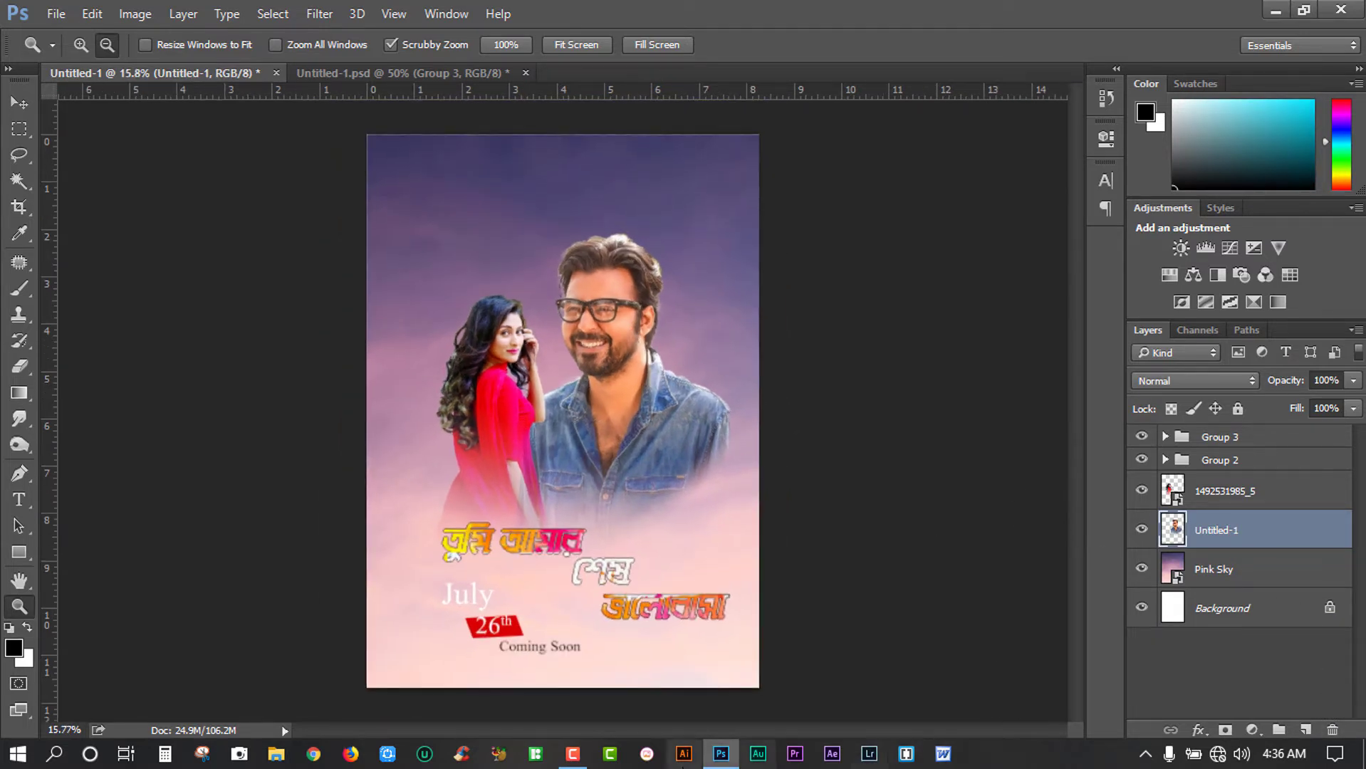
left_click(334, 69)
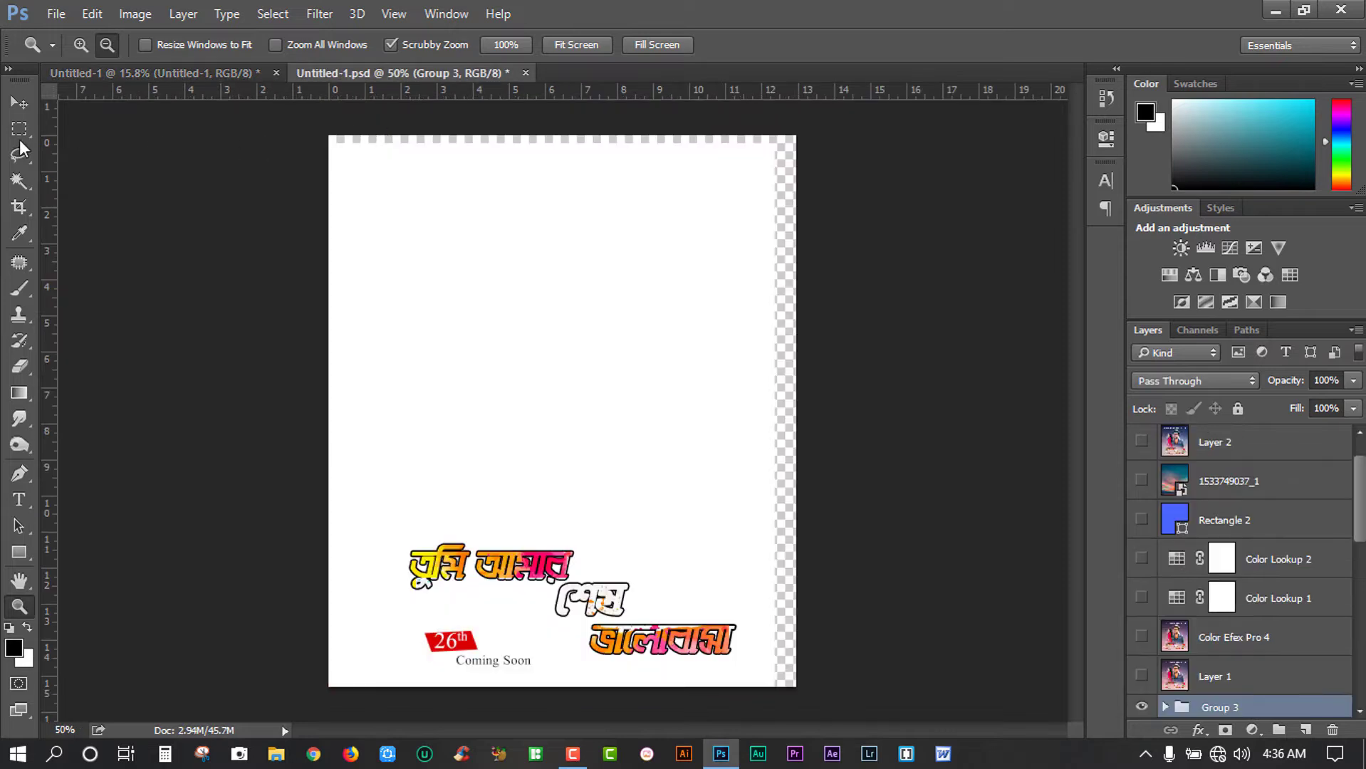
key("v")
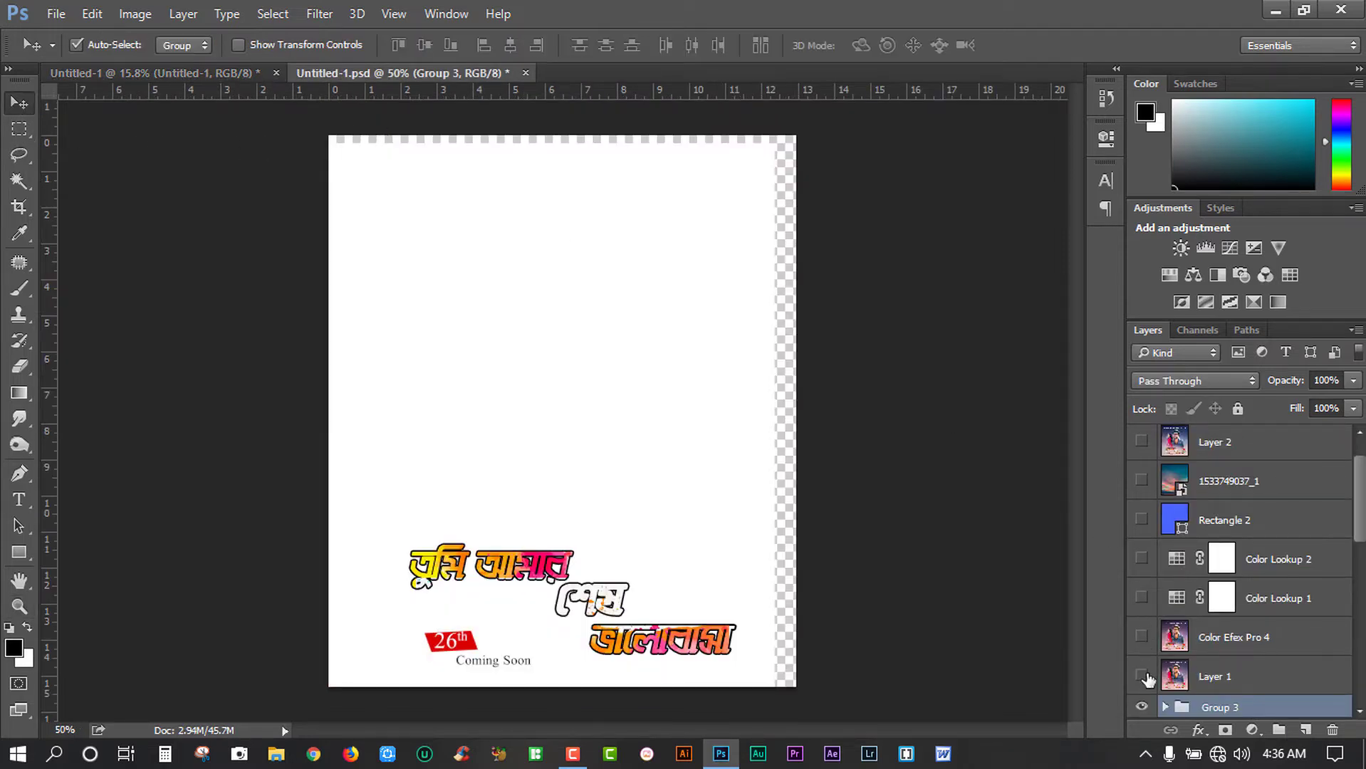
scroll(1148, 681, "down", 10)
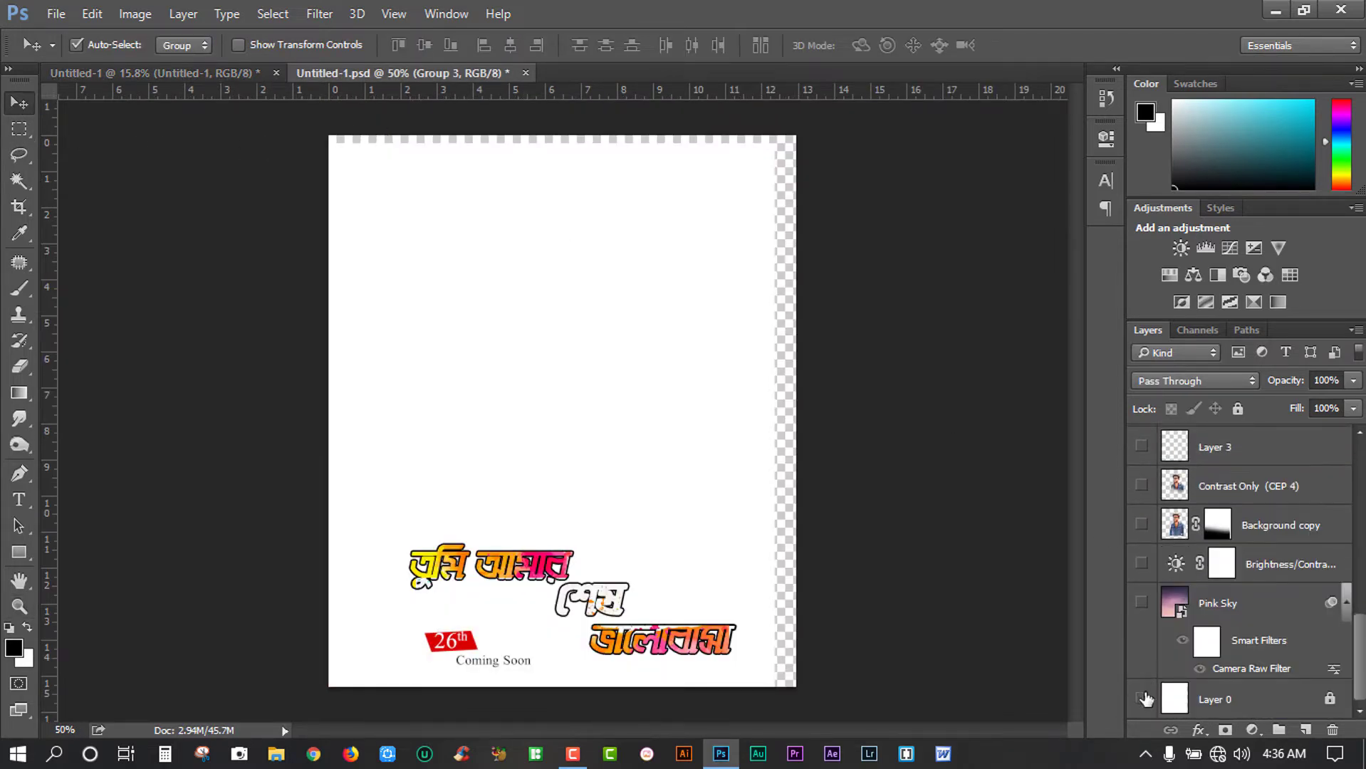
left_click(1143, 700)
left_click_drag(527, 171, 571, 173)
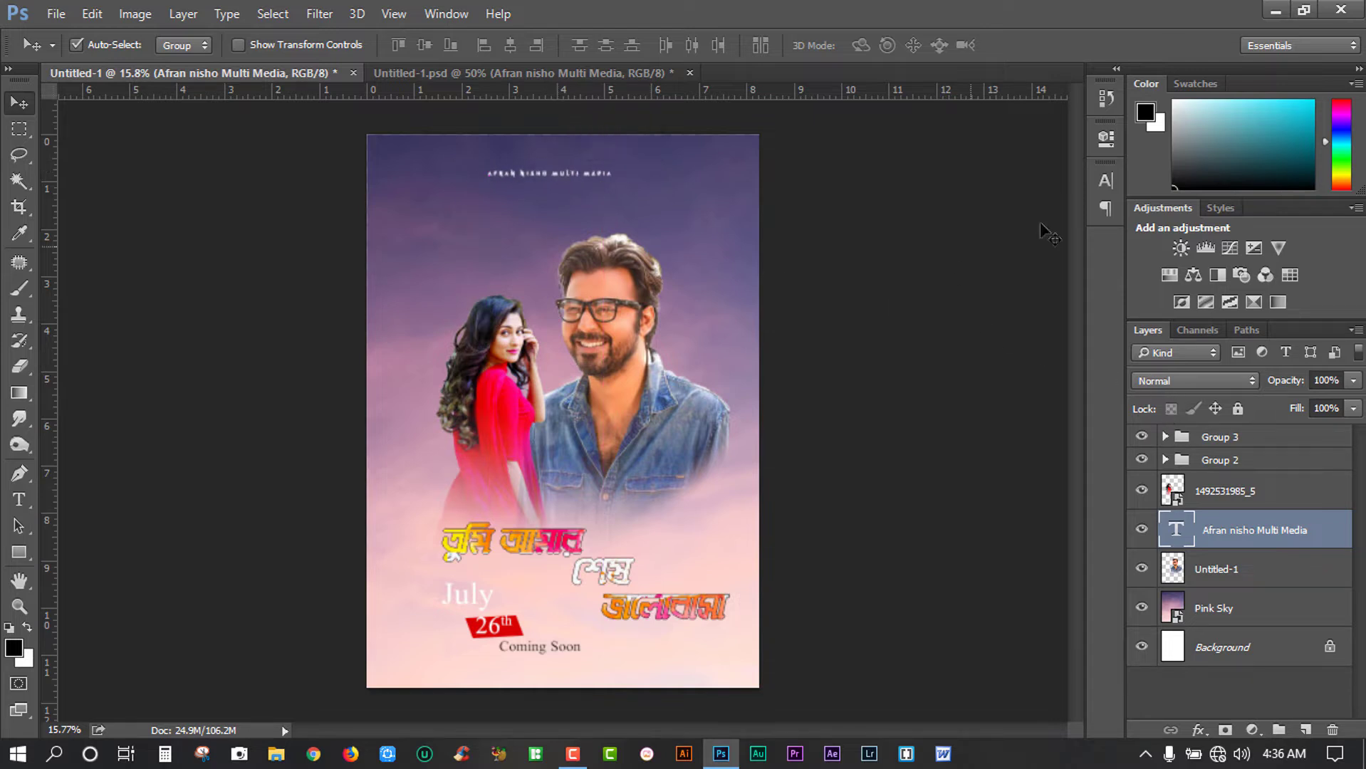
Set the Afran nisho Multi Media text size to 62.8 pt and position it across the top of the poster
left_click(1106, 180)
left_click(915, 221)
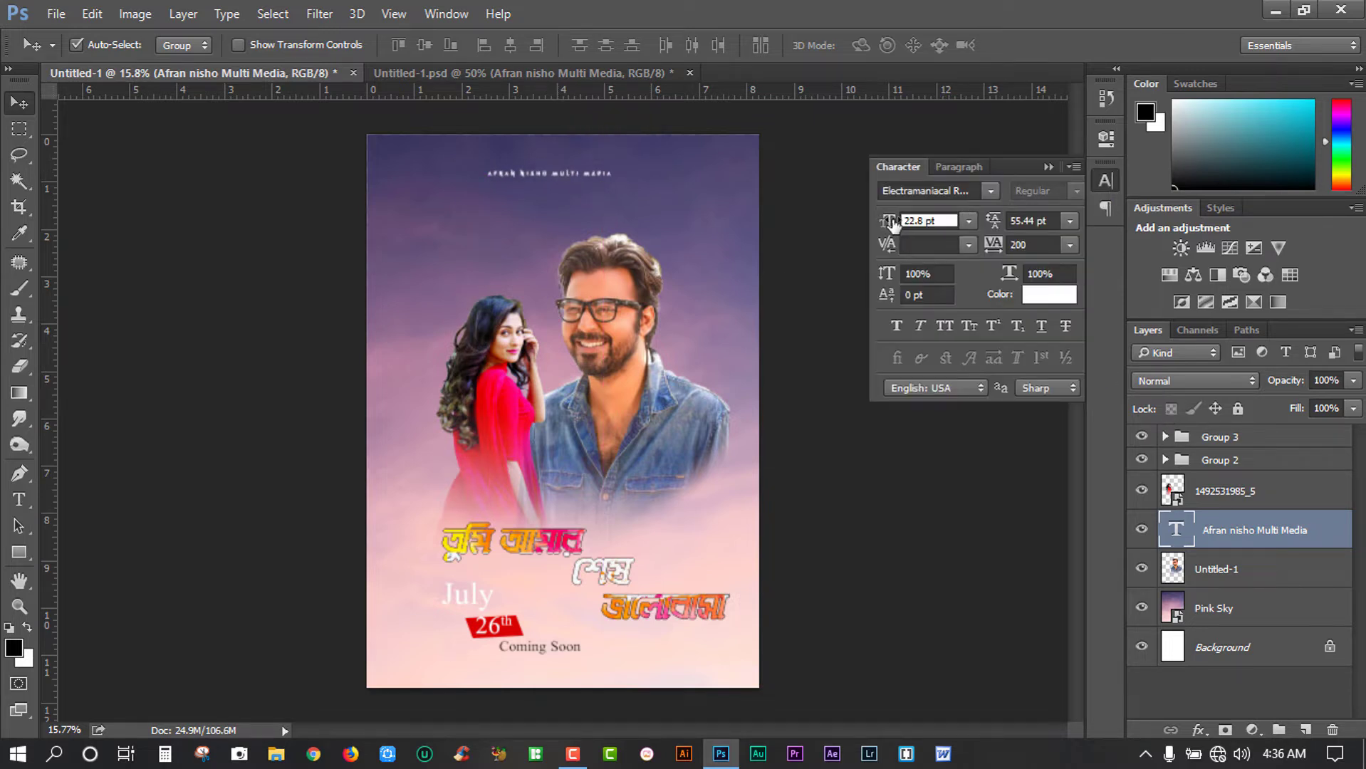
type("58.8")
key("Return")
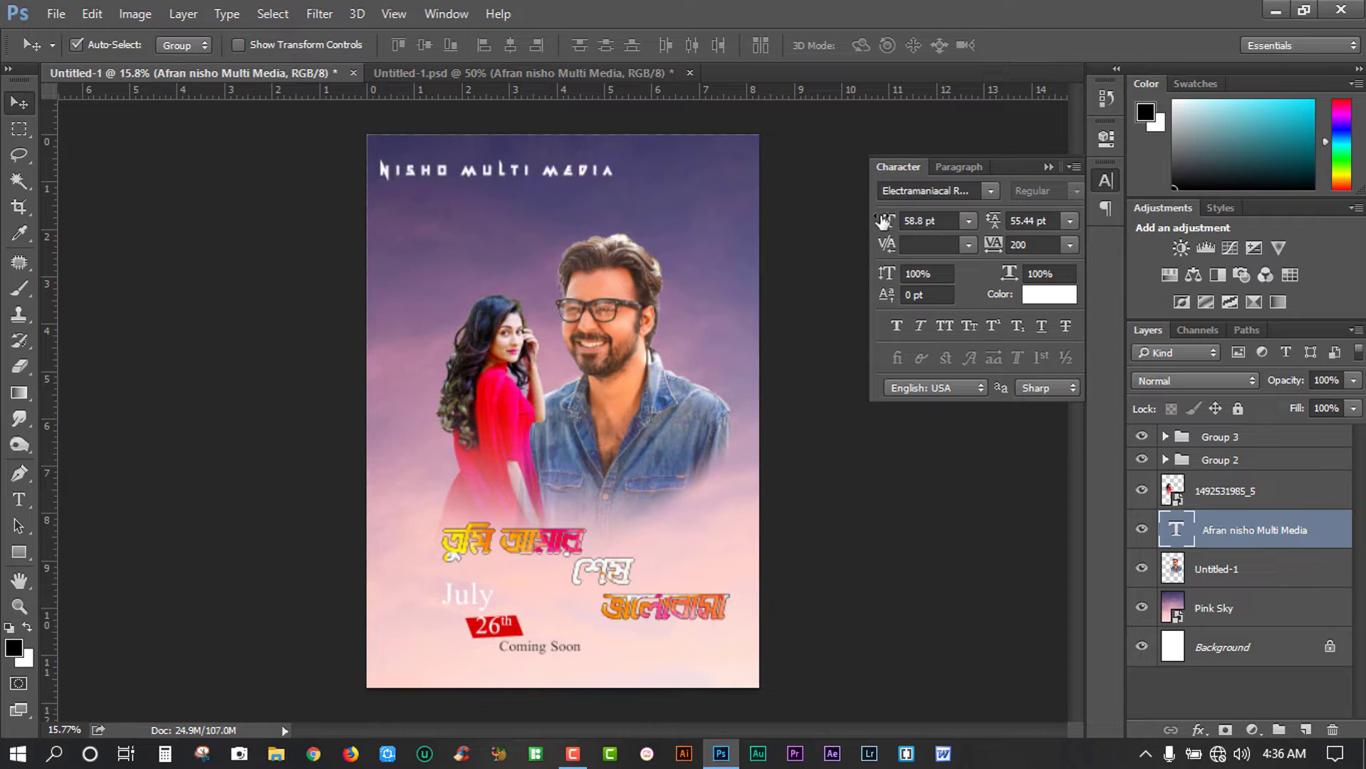
left_click_drag(888, 222, 901, 222)
left_click_drag(575, 171, 666, 169)
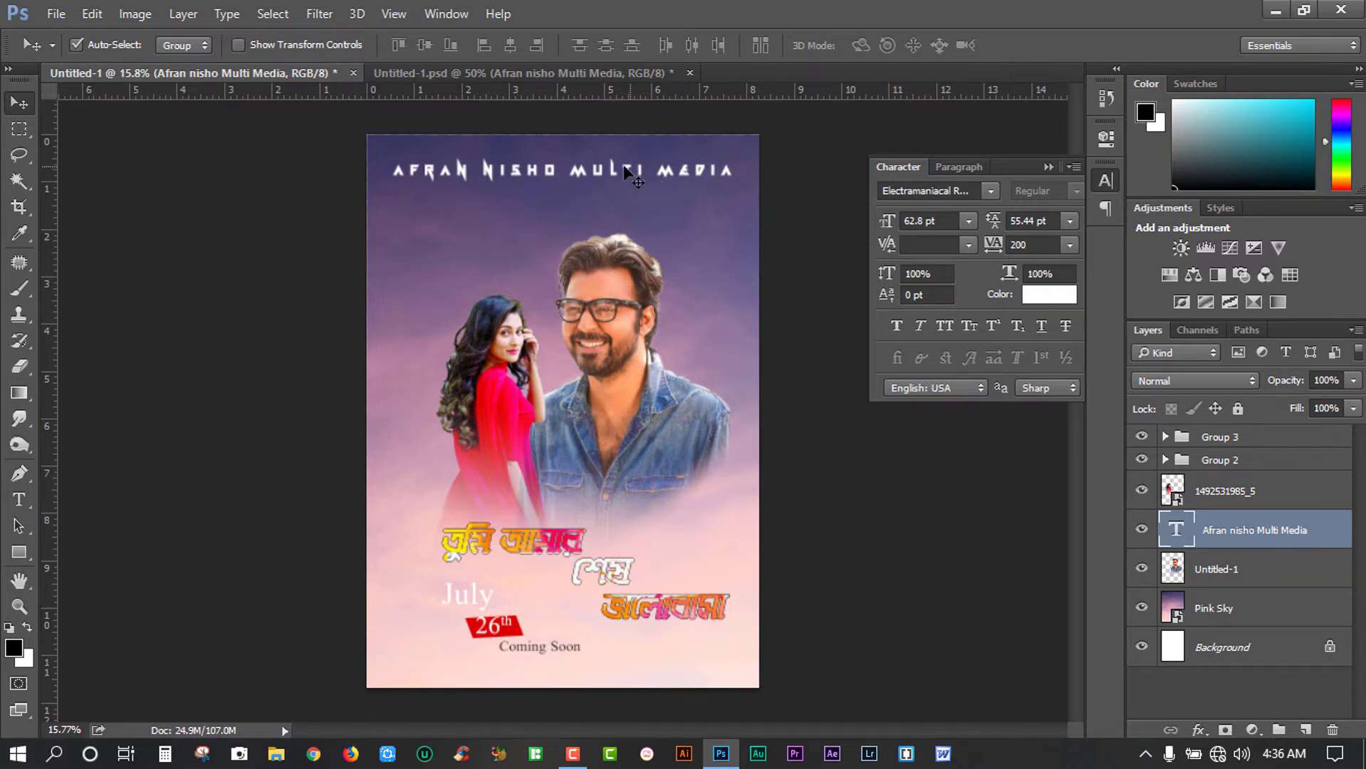
left_click_drag(621, 171, 629, 169)
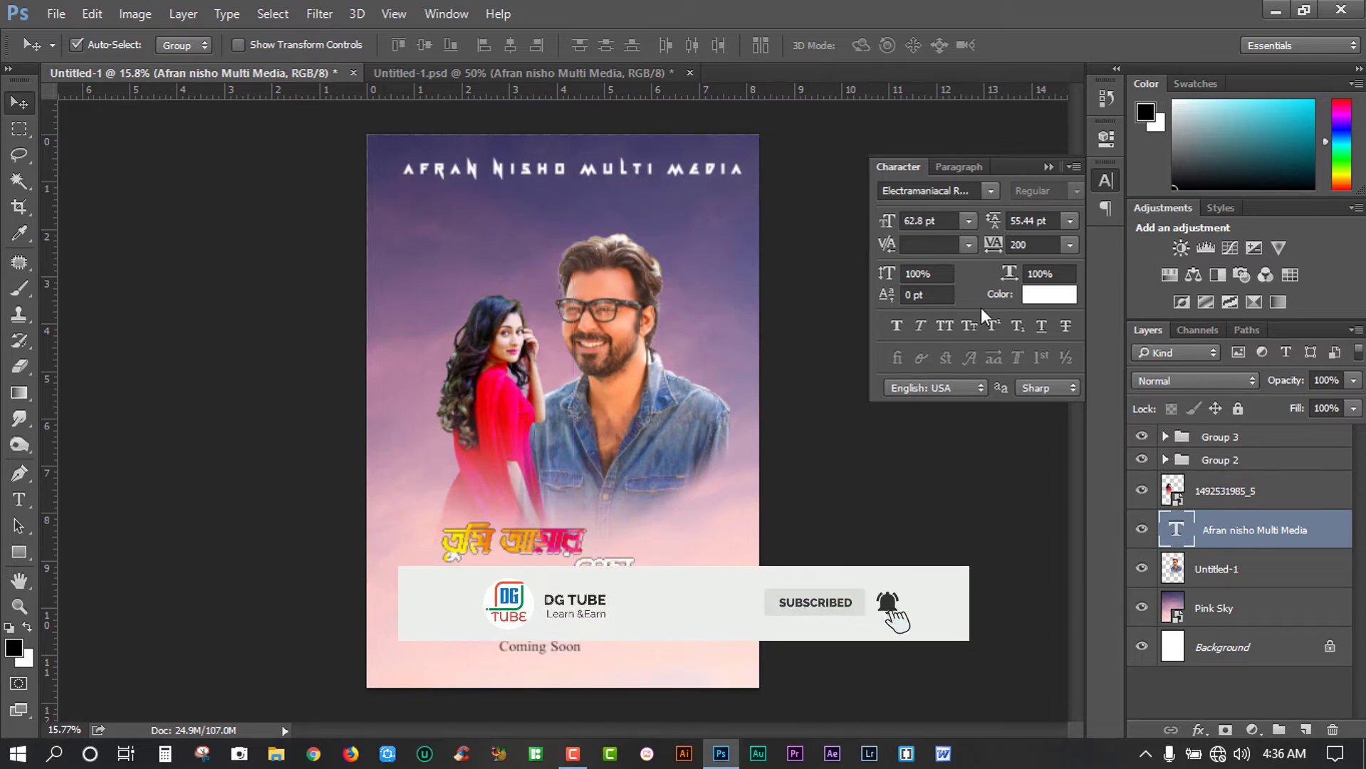
left_click(1045, 168)
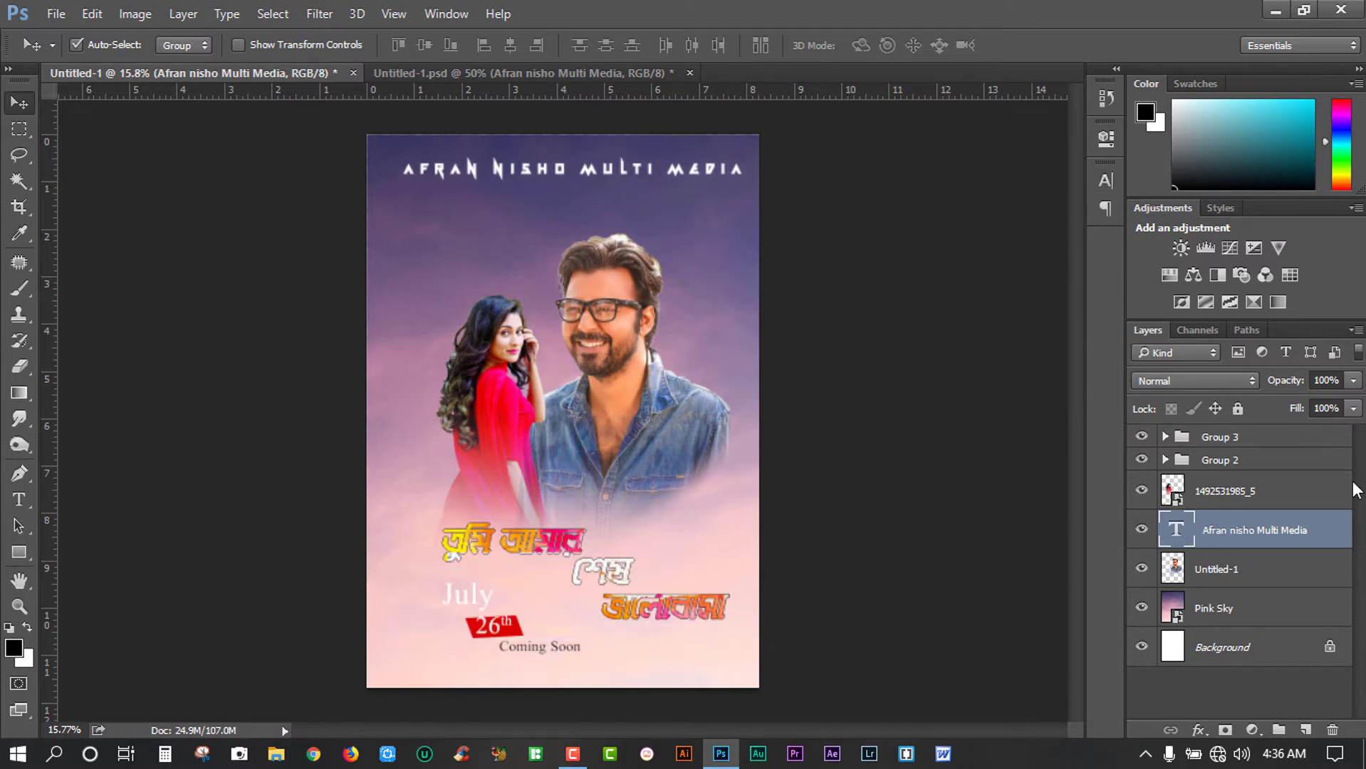
Reduce the opacity of the Afran nisho Multi Media text layer to 66%
left_click_drag(1290, 386, 1255, 385)
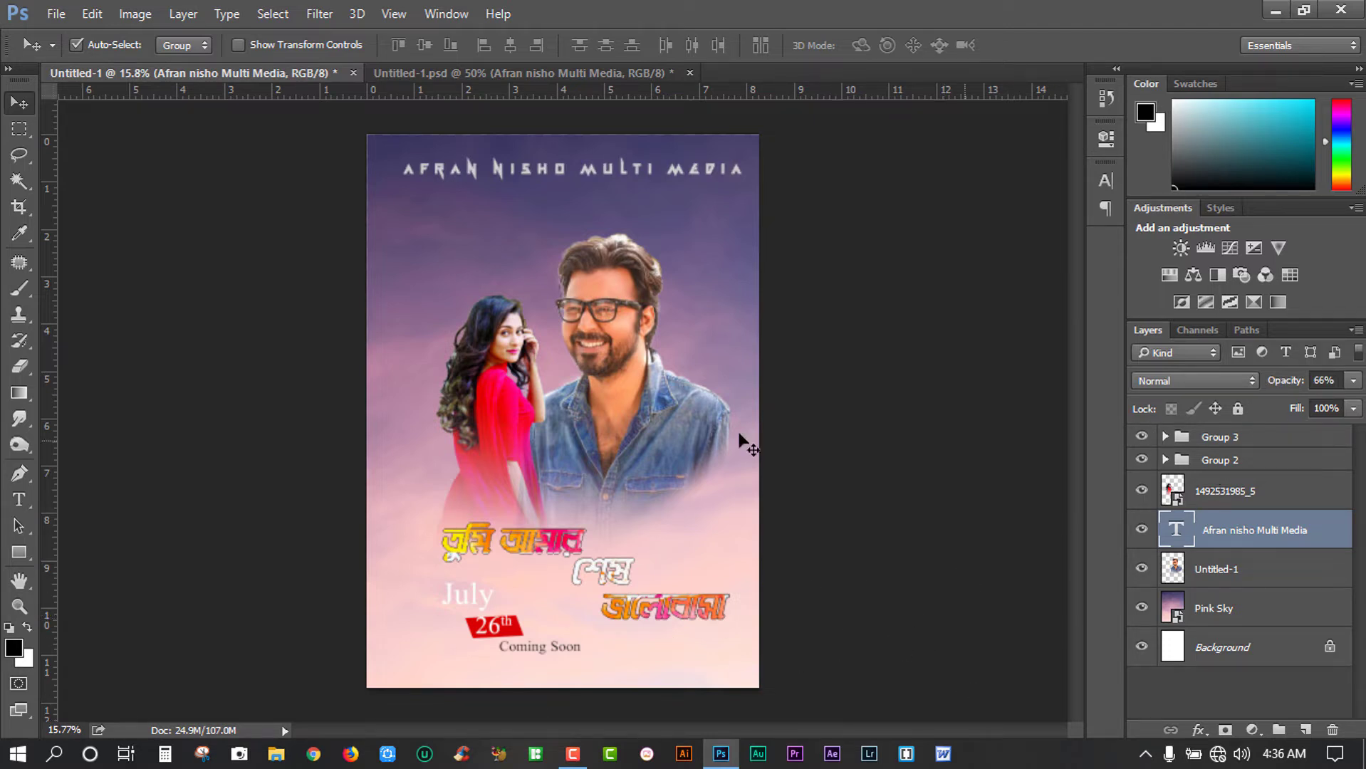
left_click(19, 606)
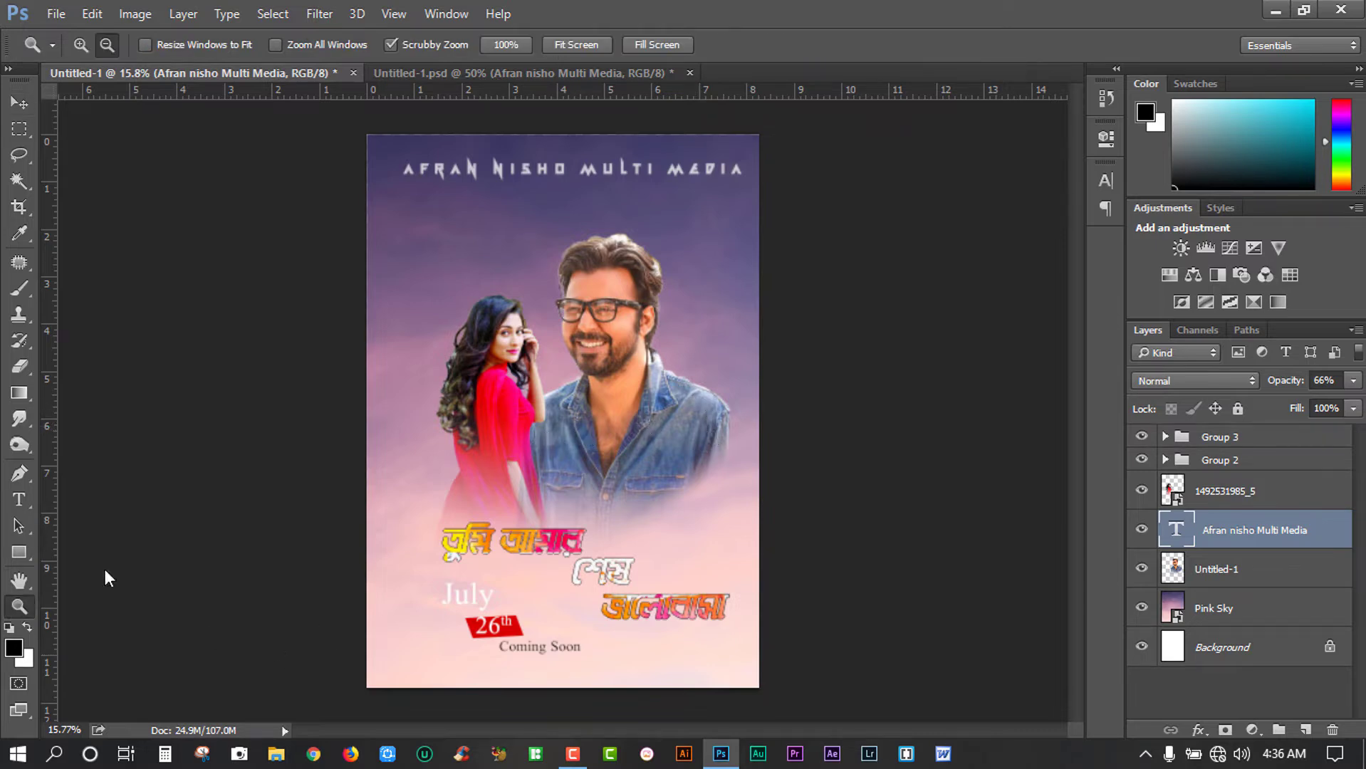
left_click_drag(589, 432, 620, 445)
left_click(621, 444, "alt")
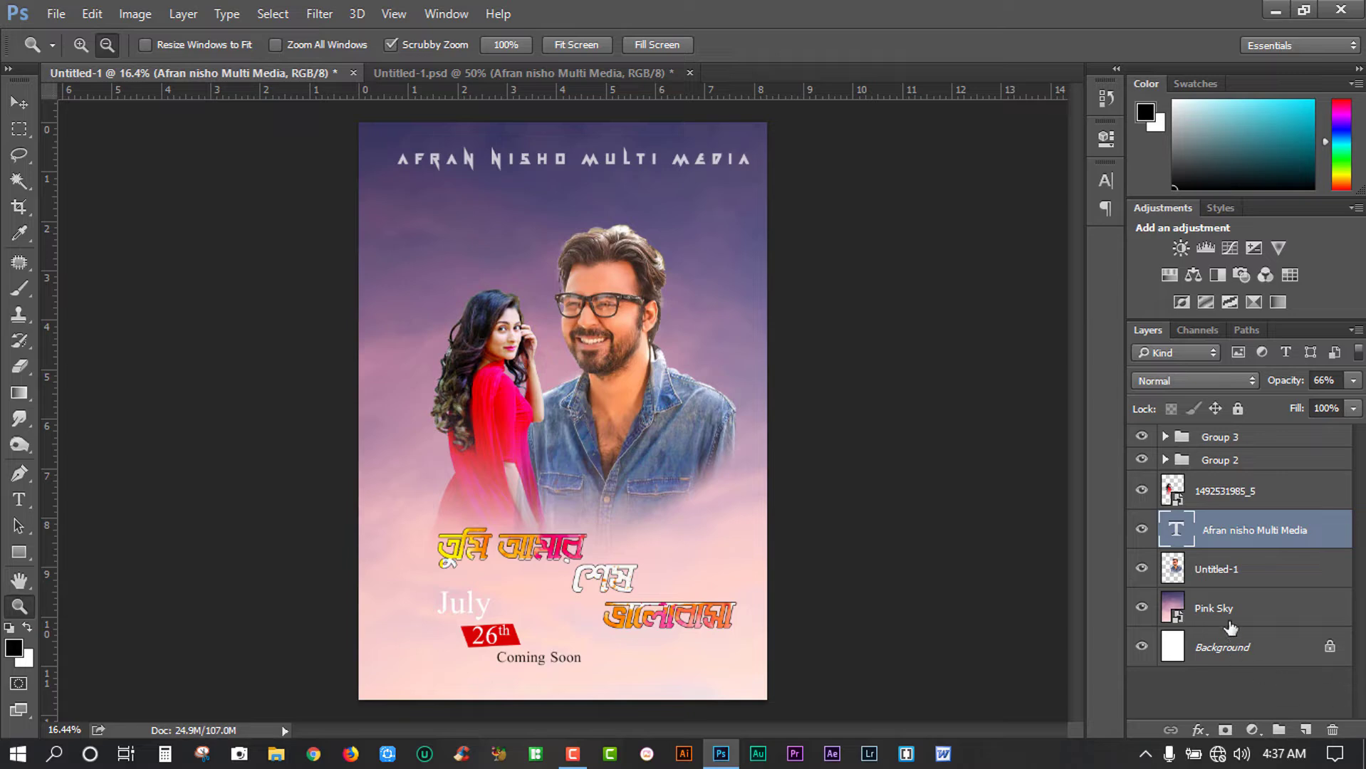
left_click(1289, 440)
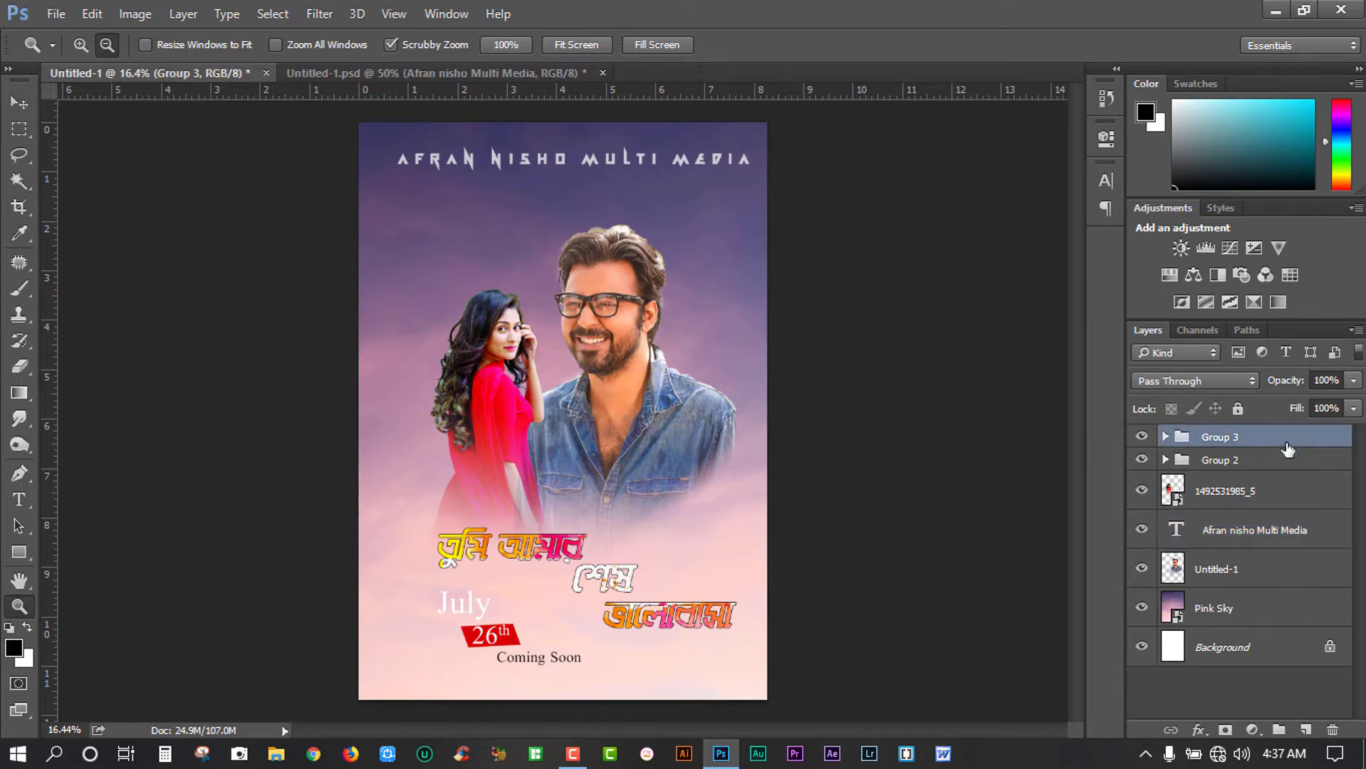
left_click(57, 15)
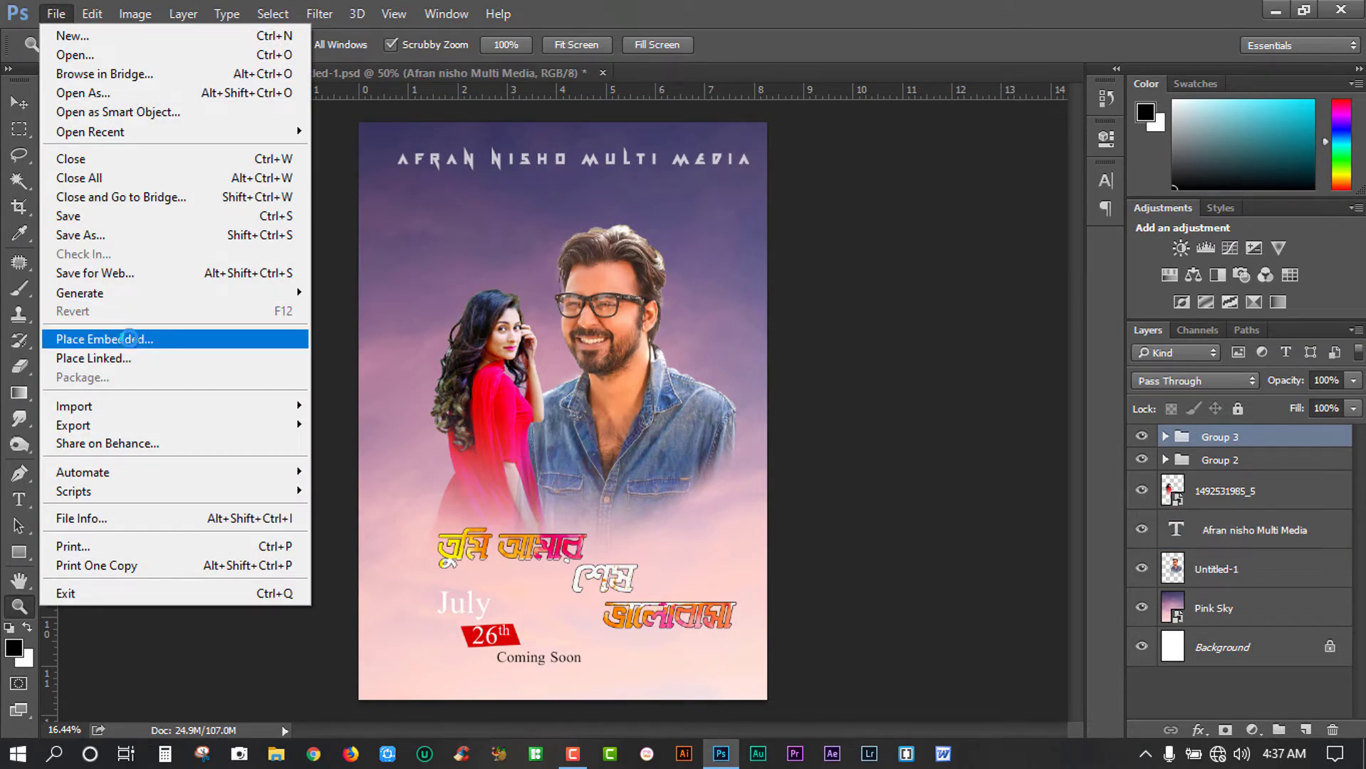
left_click(125, 339)
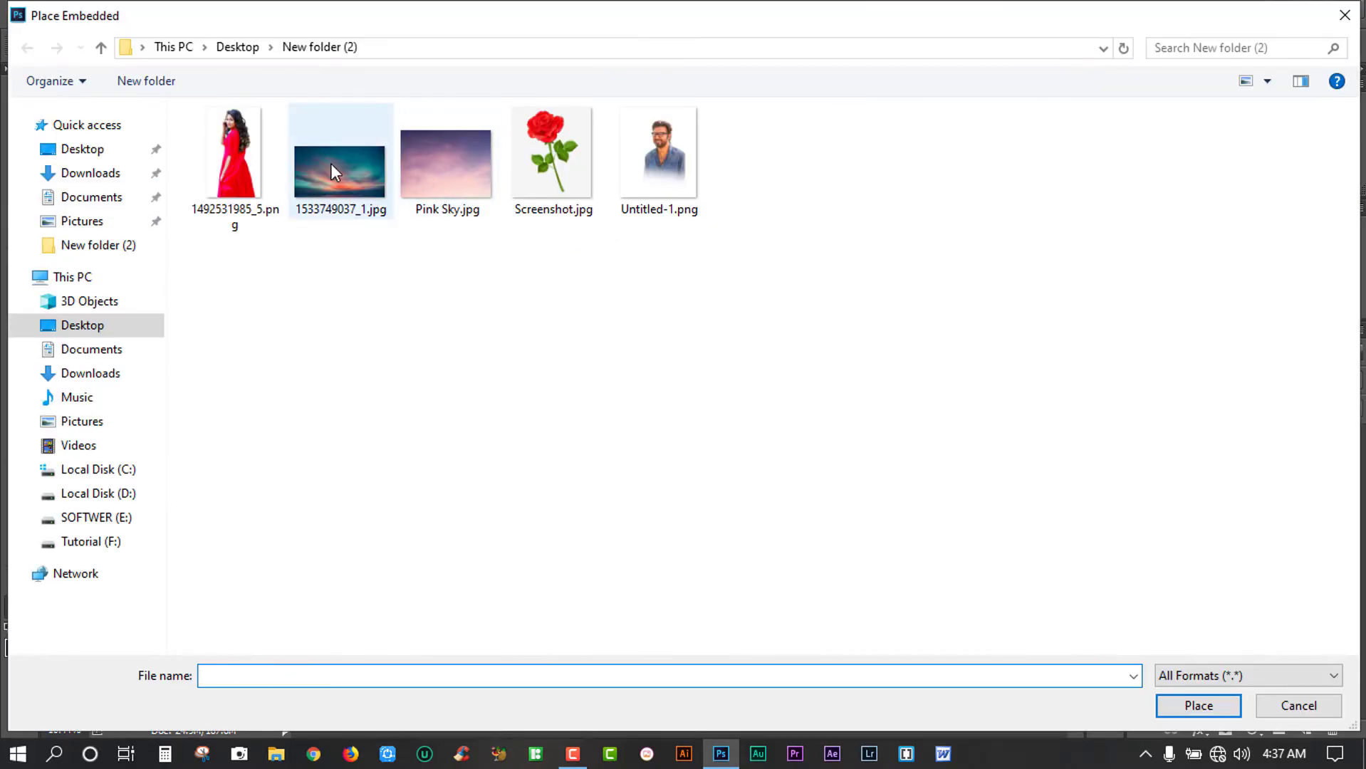
double_click(331, 163)
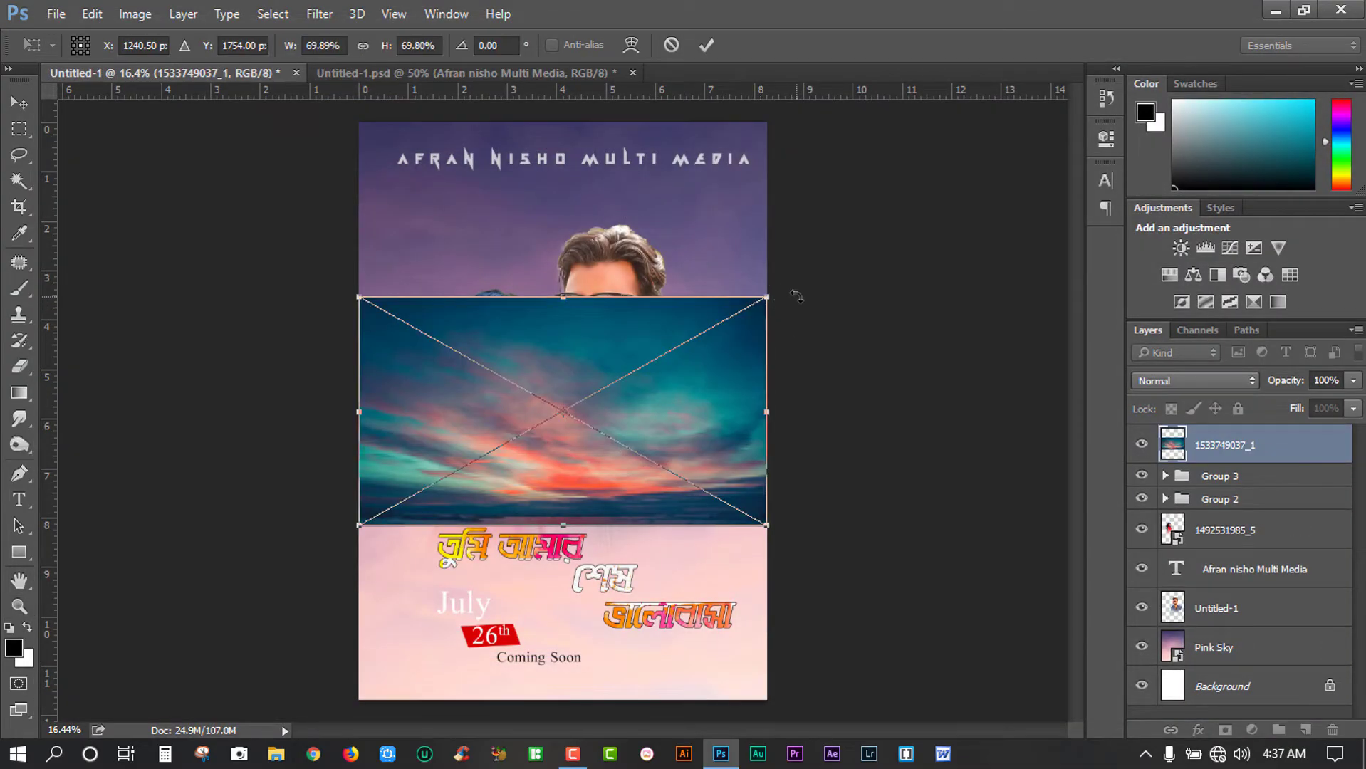
Rotate the placed sunset image by -0.60 degrees and enlarge it to about 186% so it covers the whole poster
mouse_move(796, 296)
left_mouse_down()
mouse_move(741, 583)
mouse_move(675, 636)
mouse_move(797, 388)
mouse_move(783, 281)
mouse_move(792, 295)
left_mouse_up()
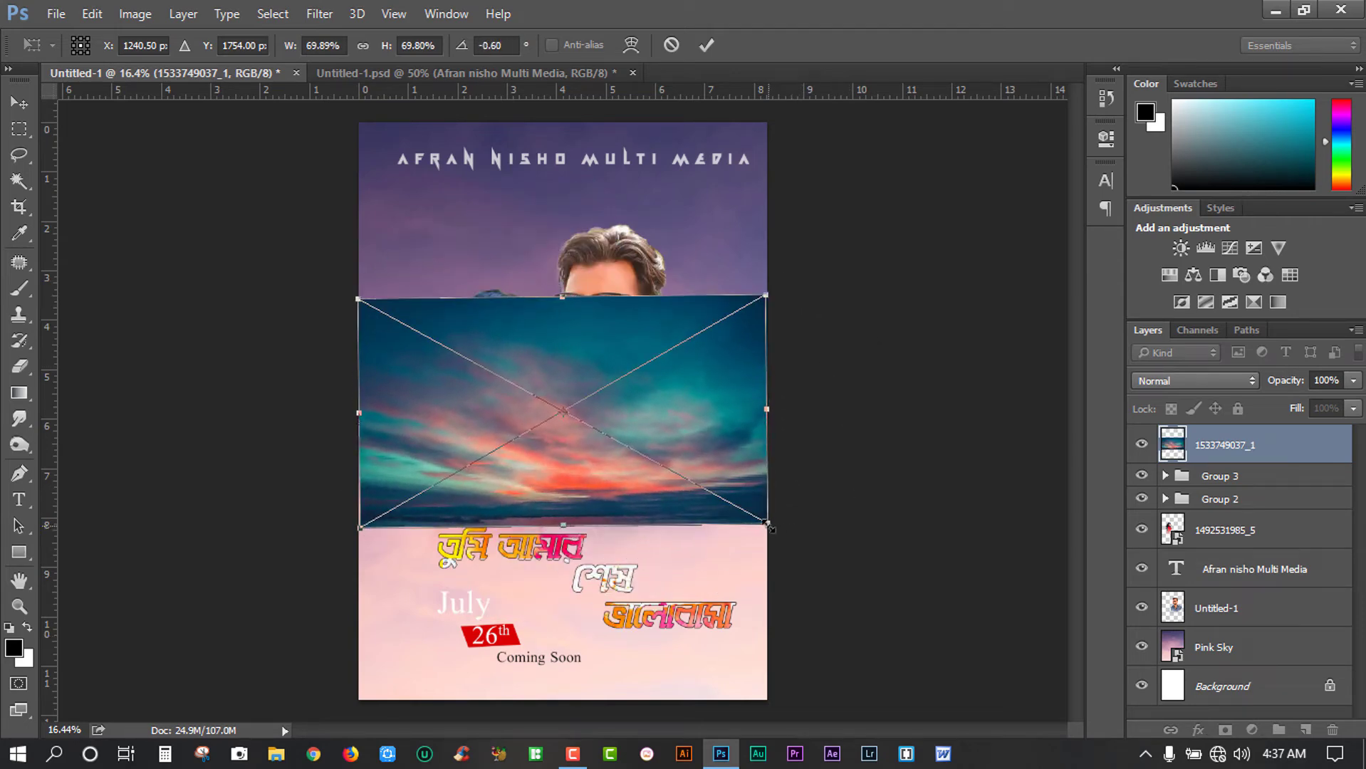
left_click_drag(769, 527, 944, 673)
left_click_drag(1036, 694, 1061, 706)
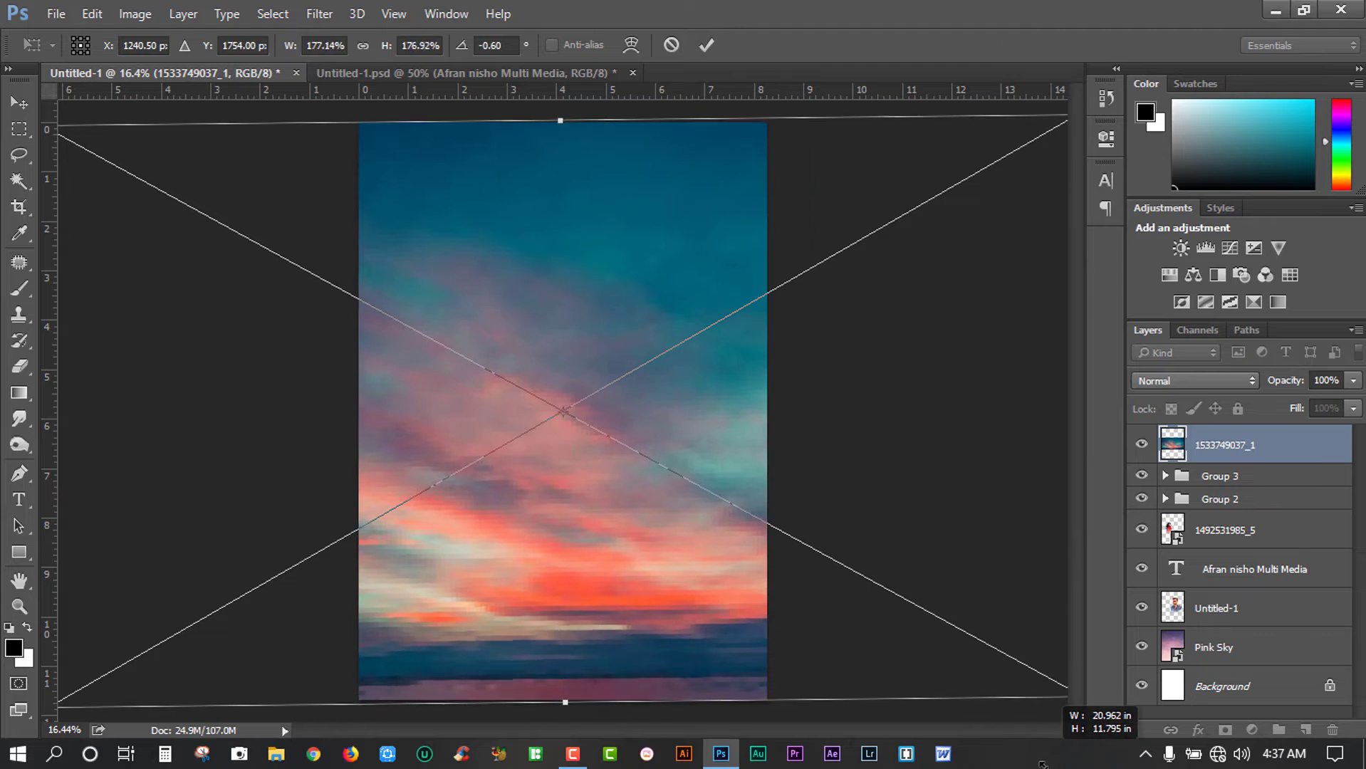
left_click_drag(1042, 764, 1077, 764)
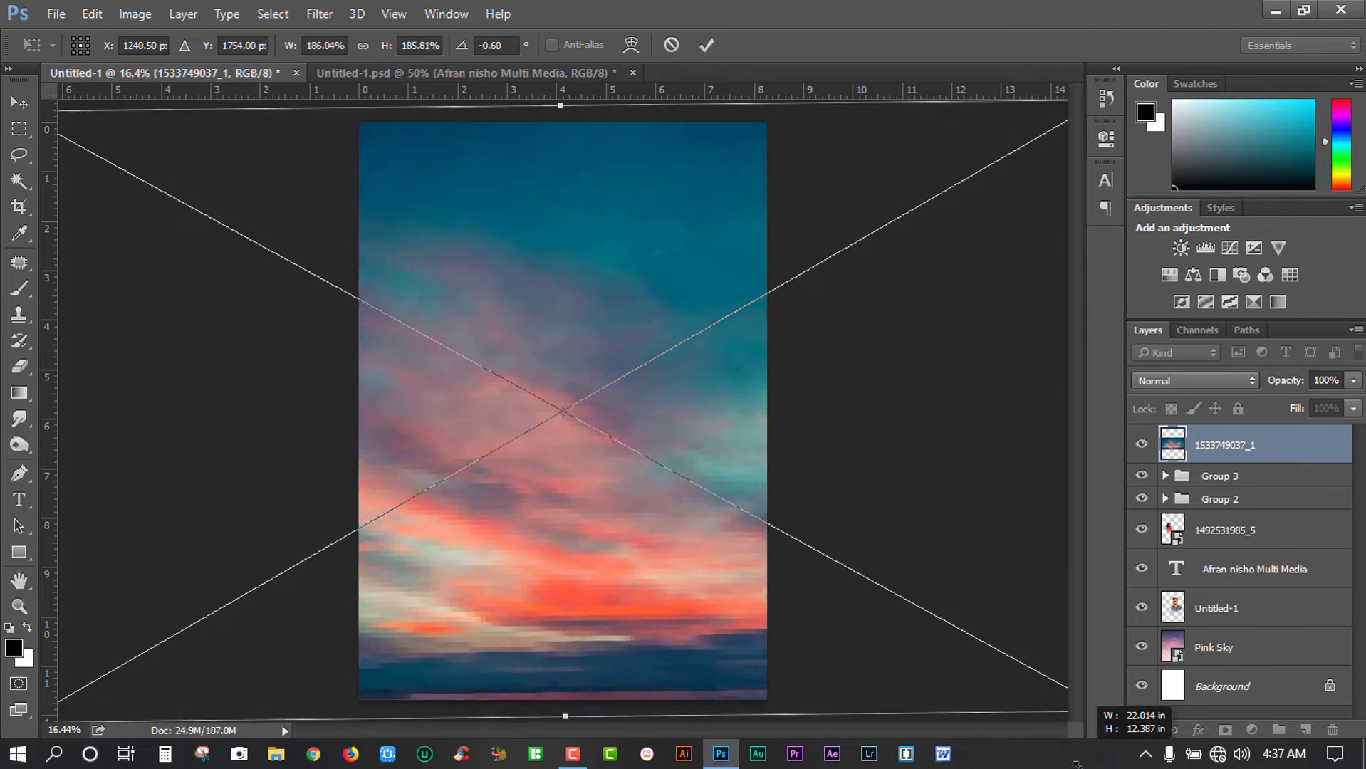
left_click_drag(645, 409, 648, 396)
key("z")
key("Return")
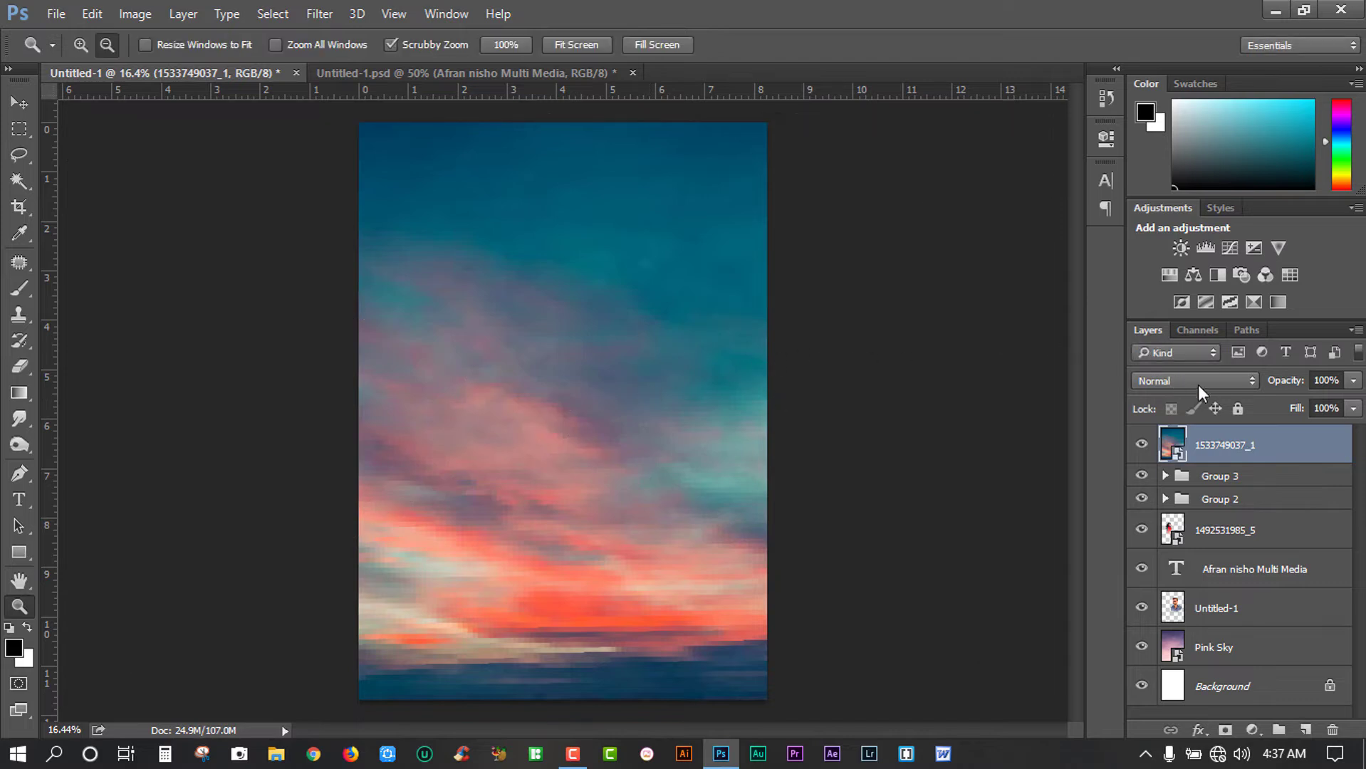
left_click(1211, 382)
left_click(1211, 381)
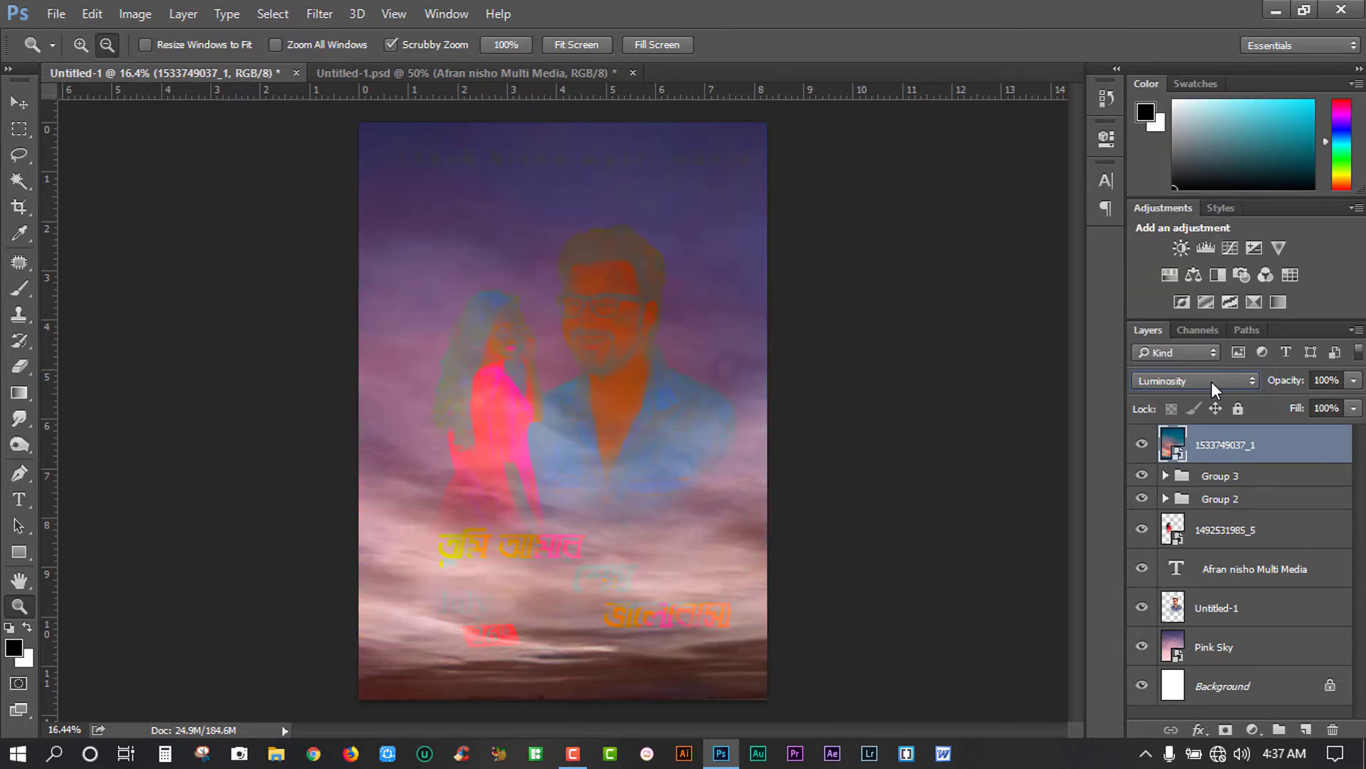
key("Up")
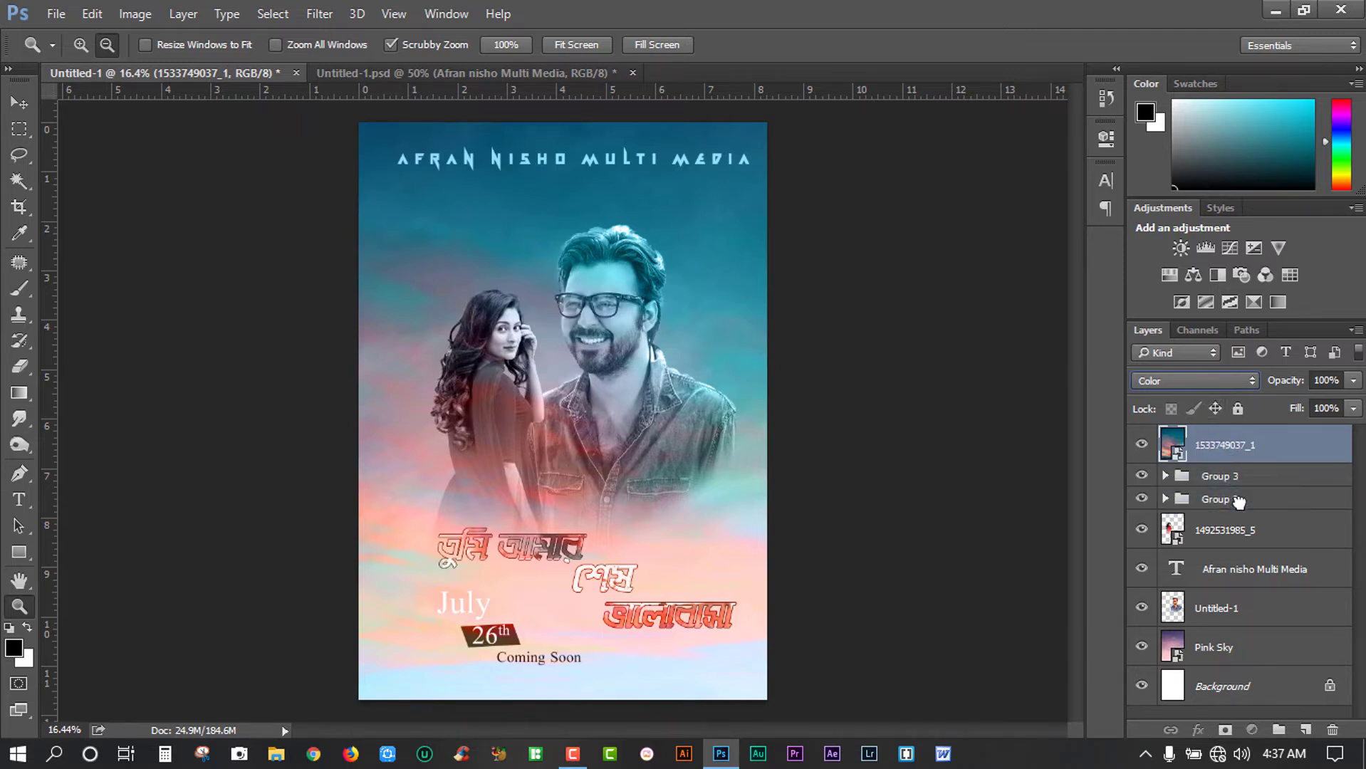
left_click_drag(1239, 502, 1238, 500)
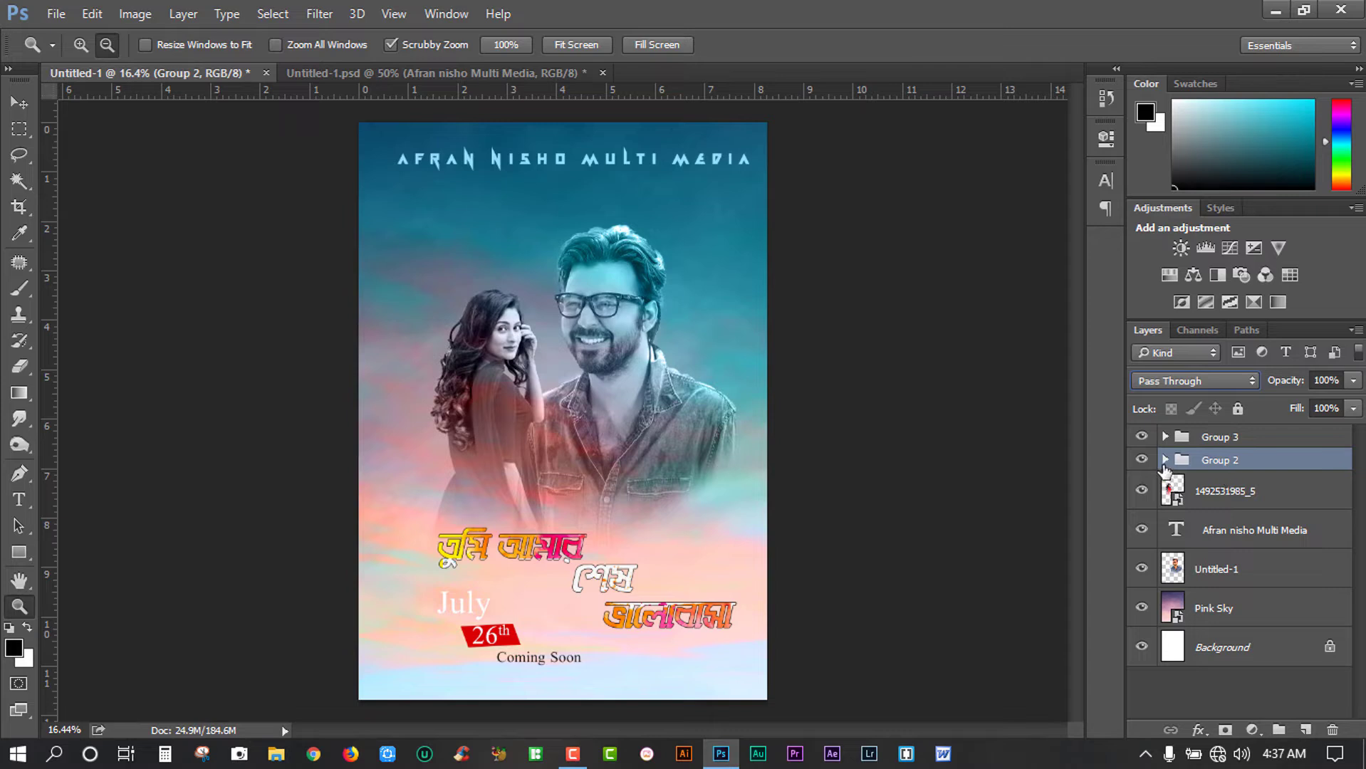
left_click(1165, 462)
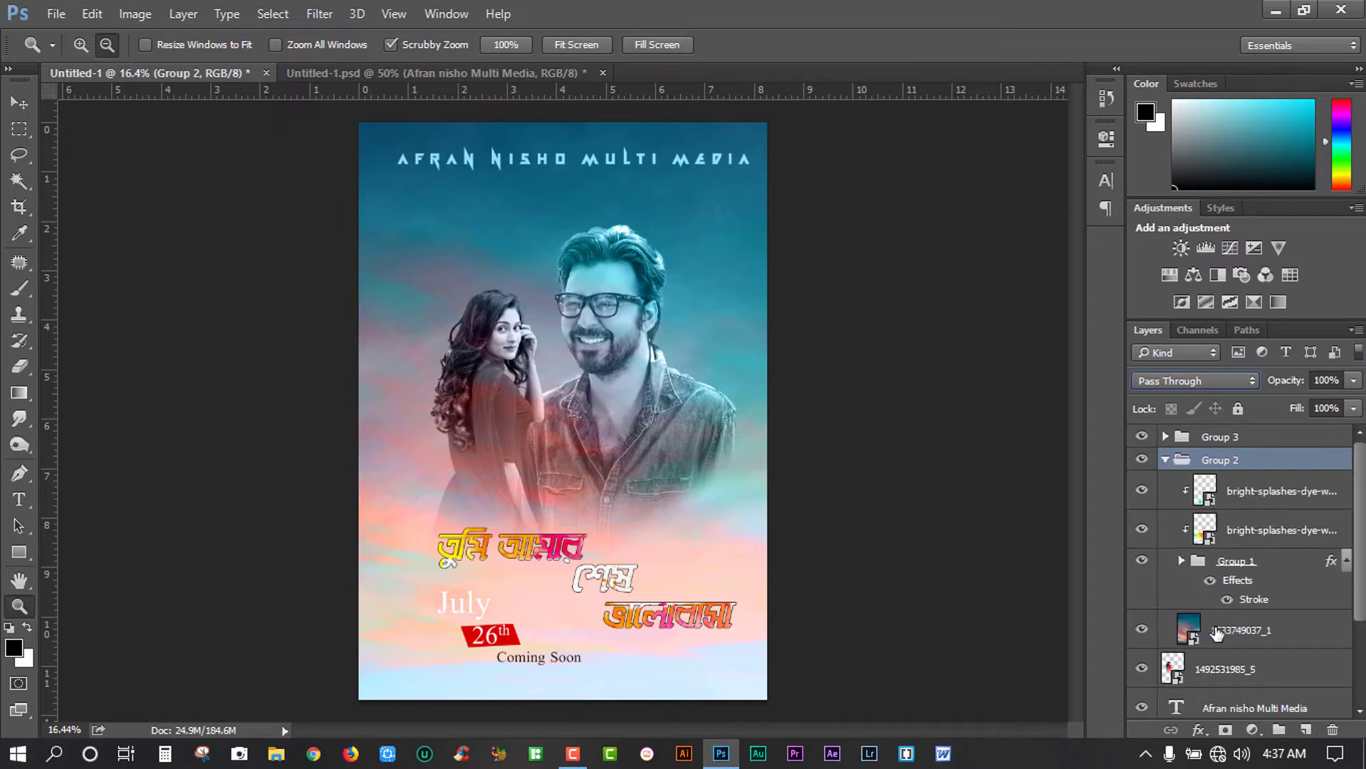
left_click_drag(1219, 634, 1220, 633)
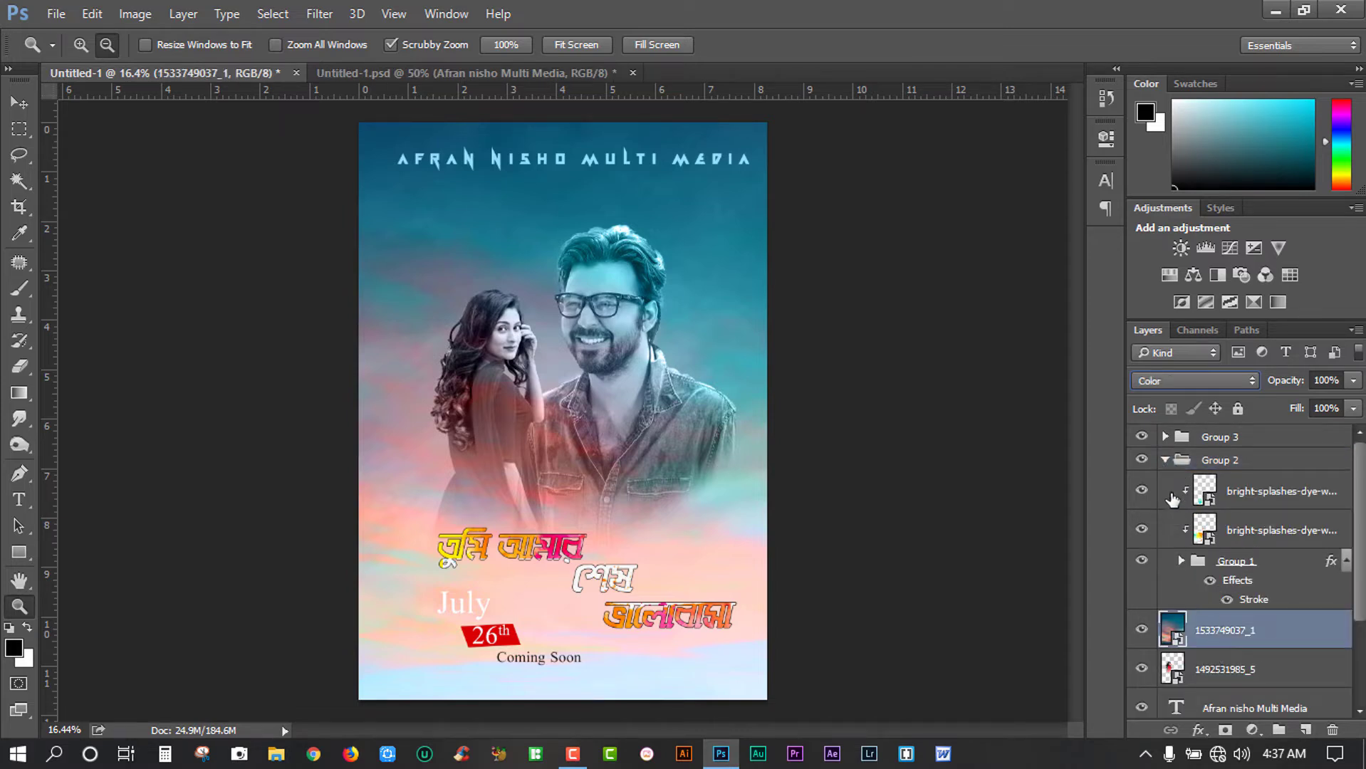
left_click(1165, 462)
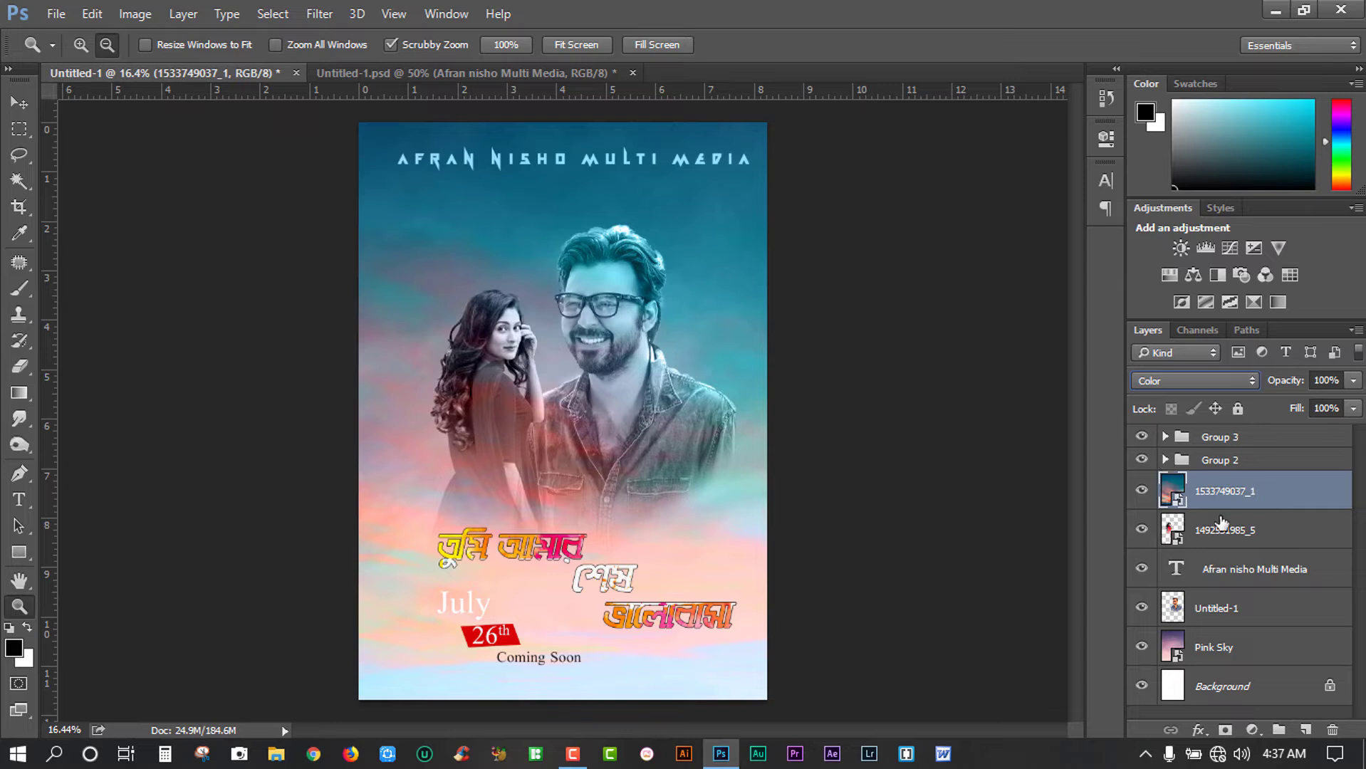
Try the Hard Light and Soft Light blend modes on the sunset layer and compare the poster with and without it
left_click_drag(1284, 391, 1364, 390)
left_click(1200, 379)
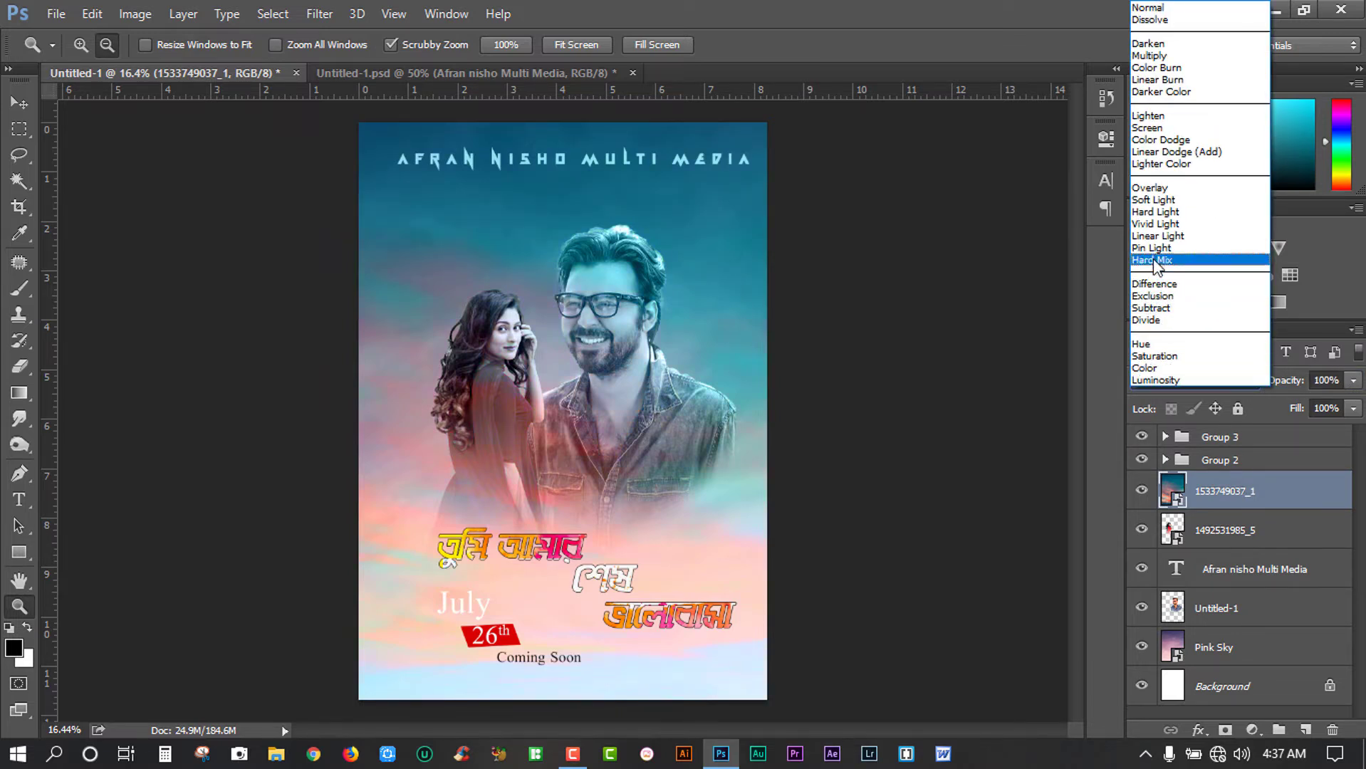
left_click(1154, 213)
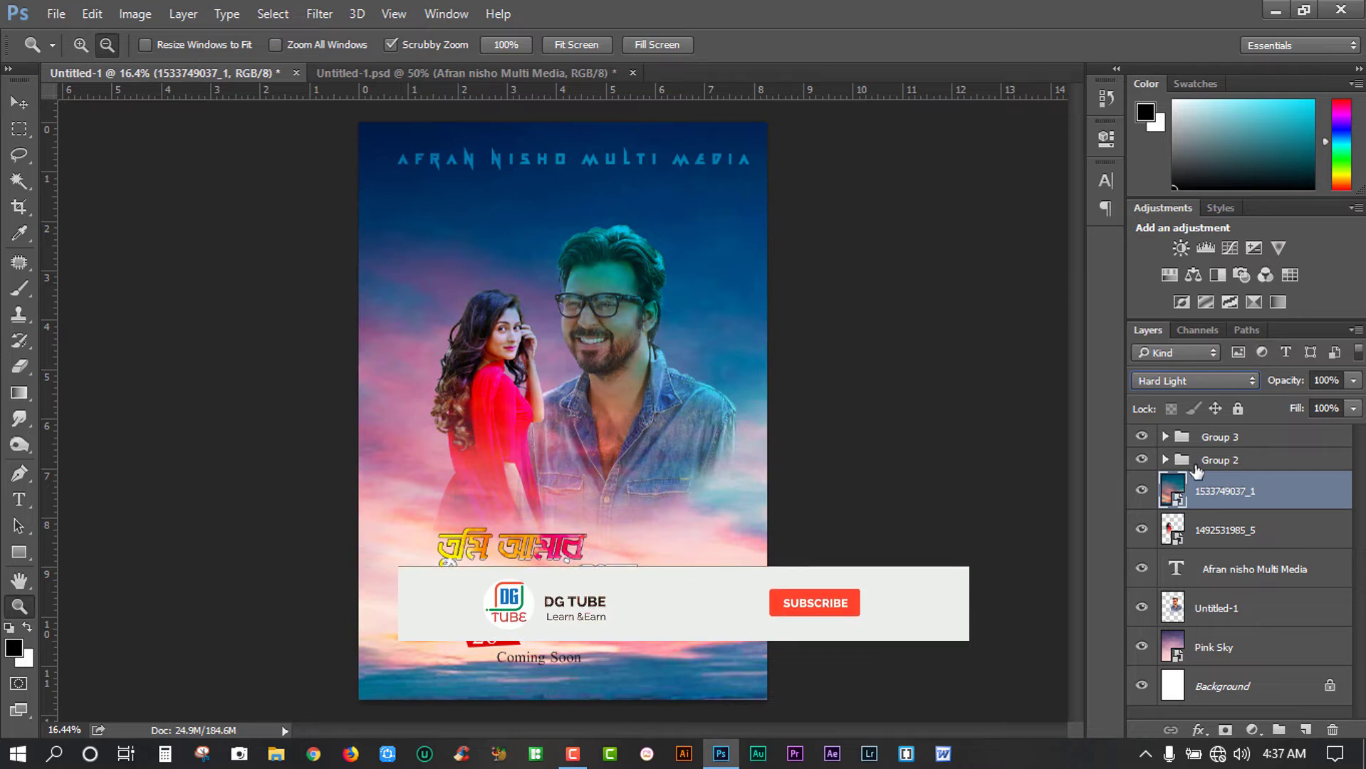
scroll(1195, 379, "up", 1)
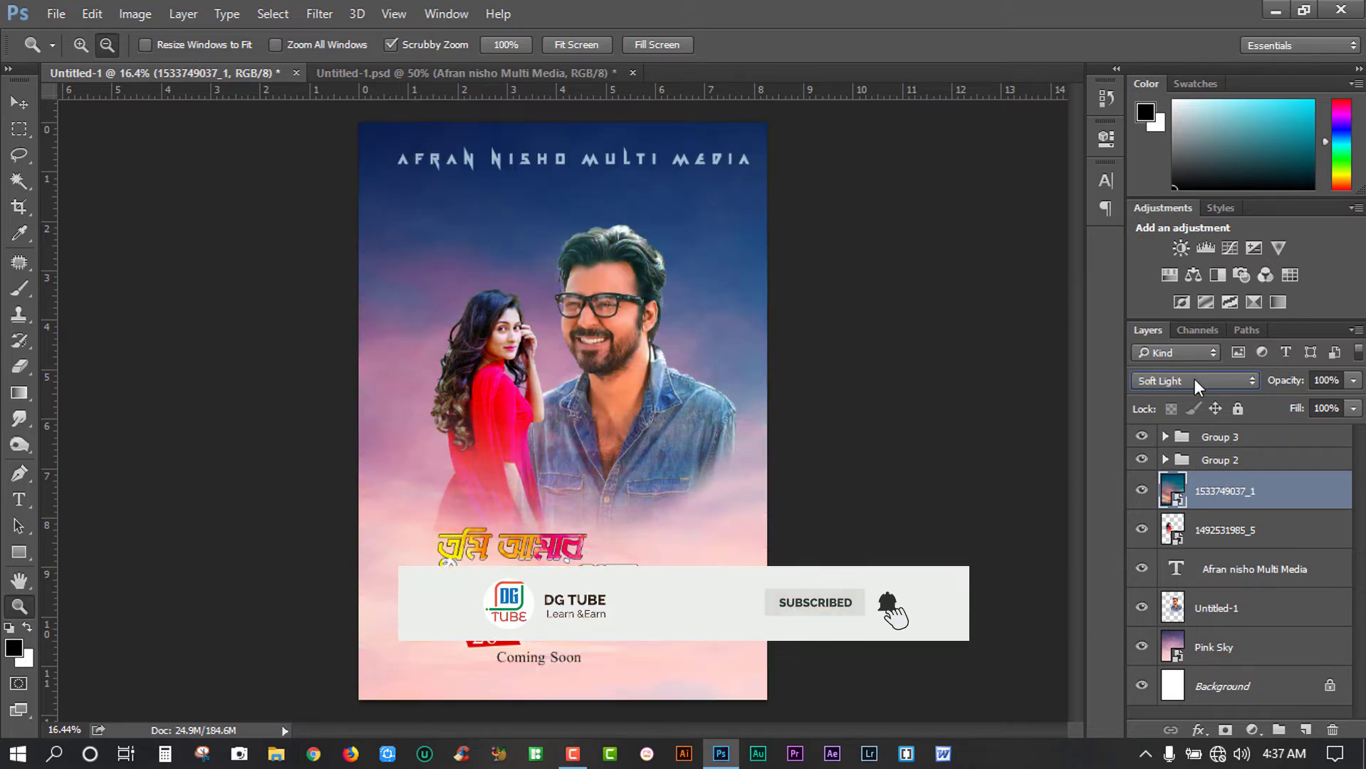
left_click(1143, 490)
left_click(1152, 490)
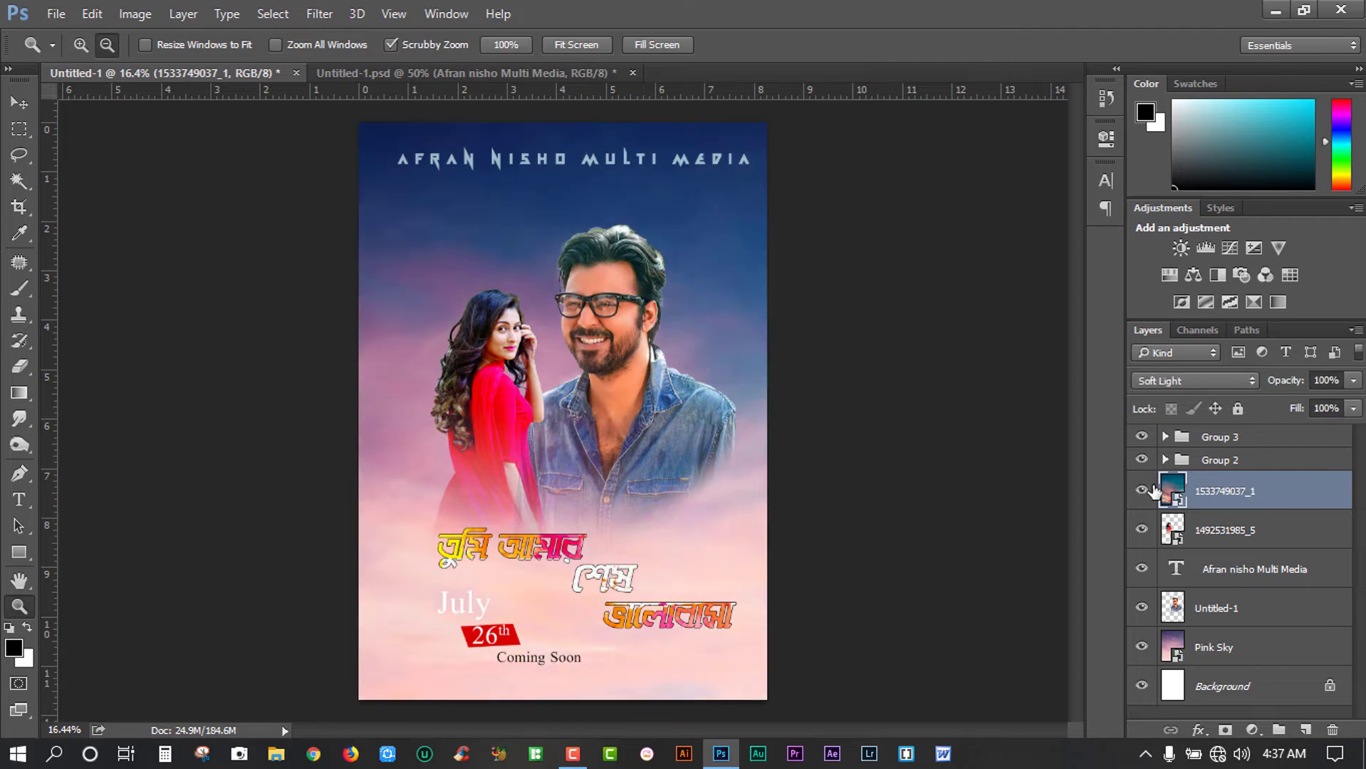
Try the Hue blend mode on the sunset layer and reduce its opacity to 33%
left_click(1207, 376)
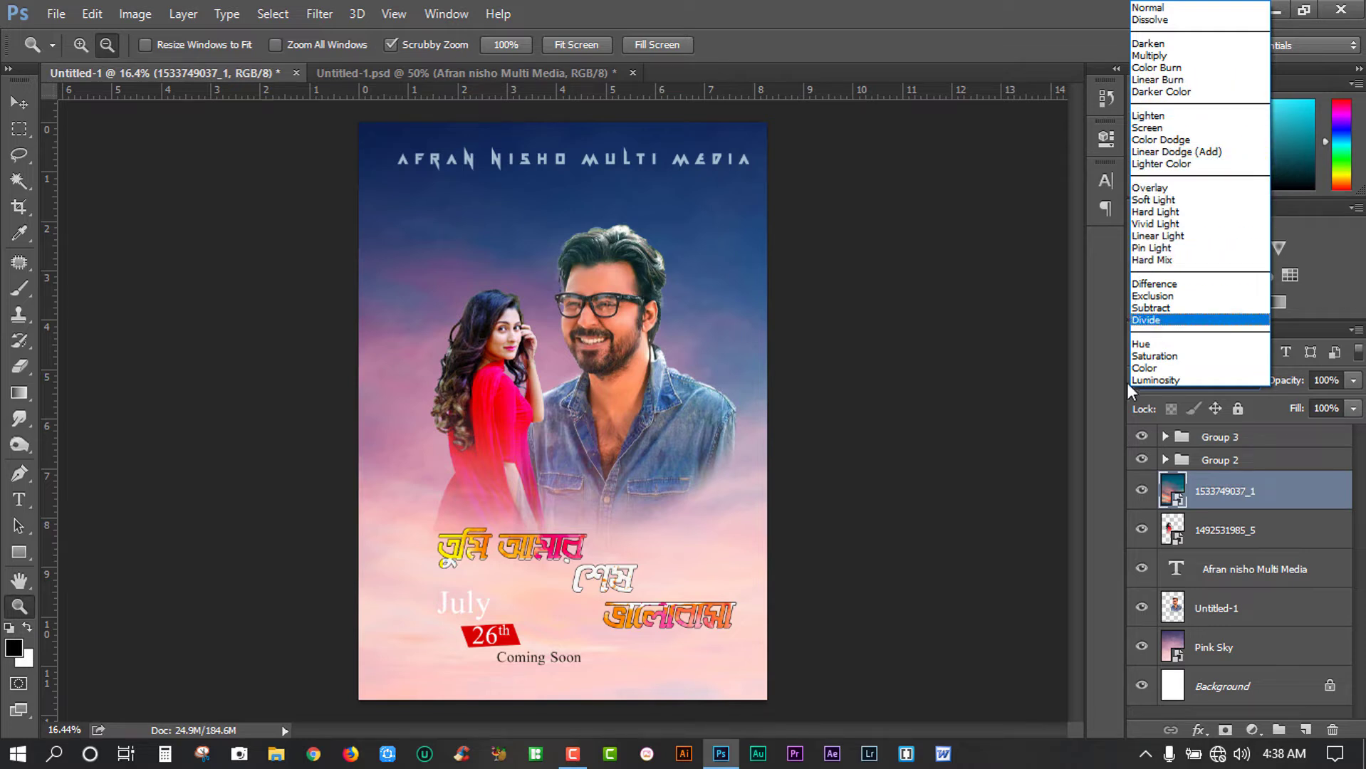
left_click(1096, 452)
left_click(1166, 377)
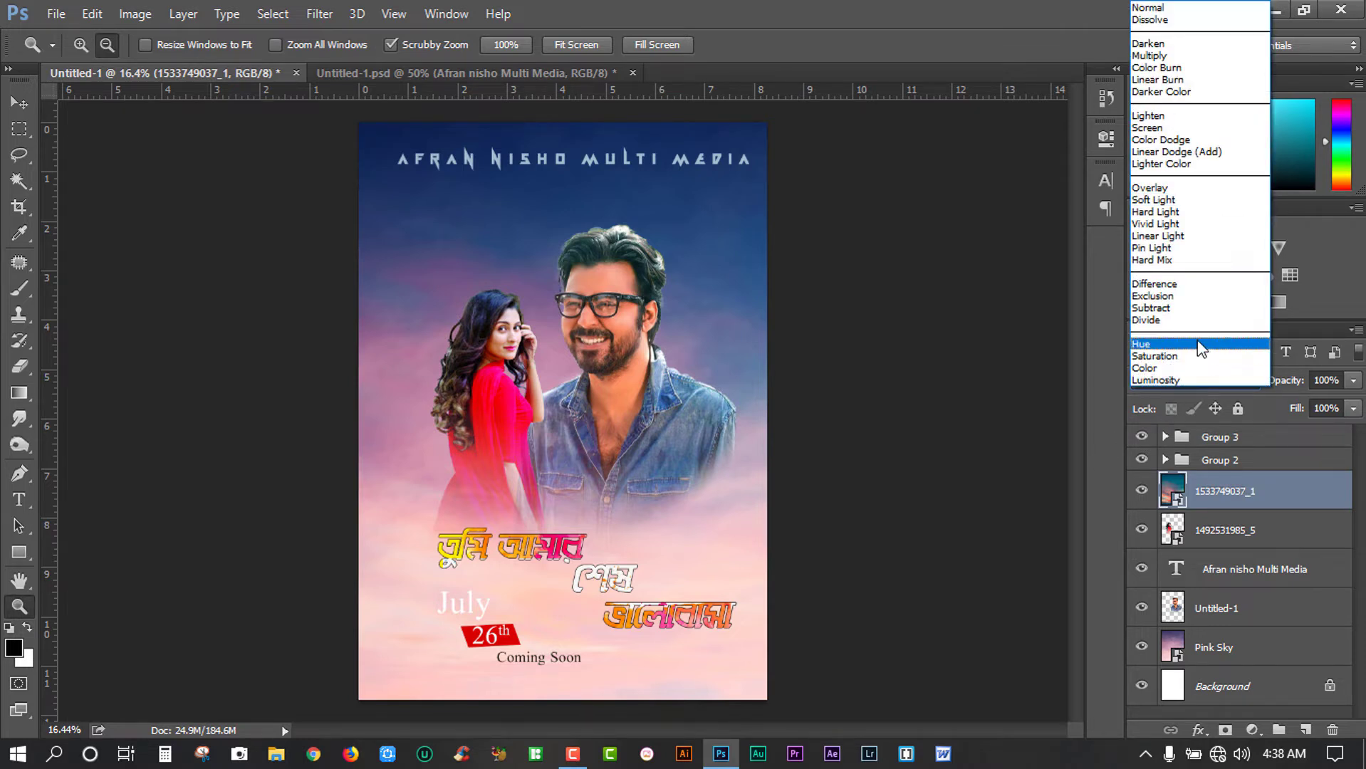
left_click(1139, 345)
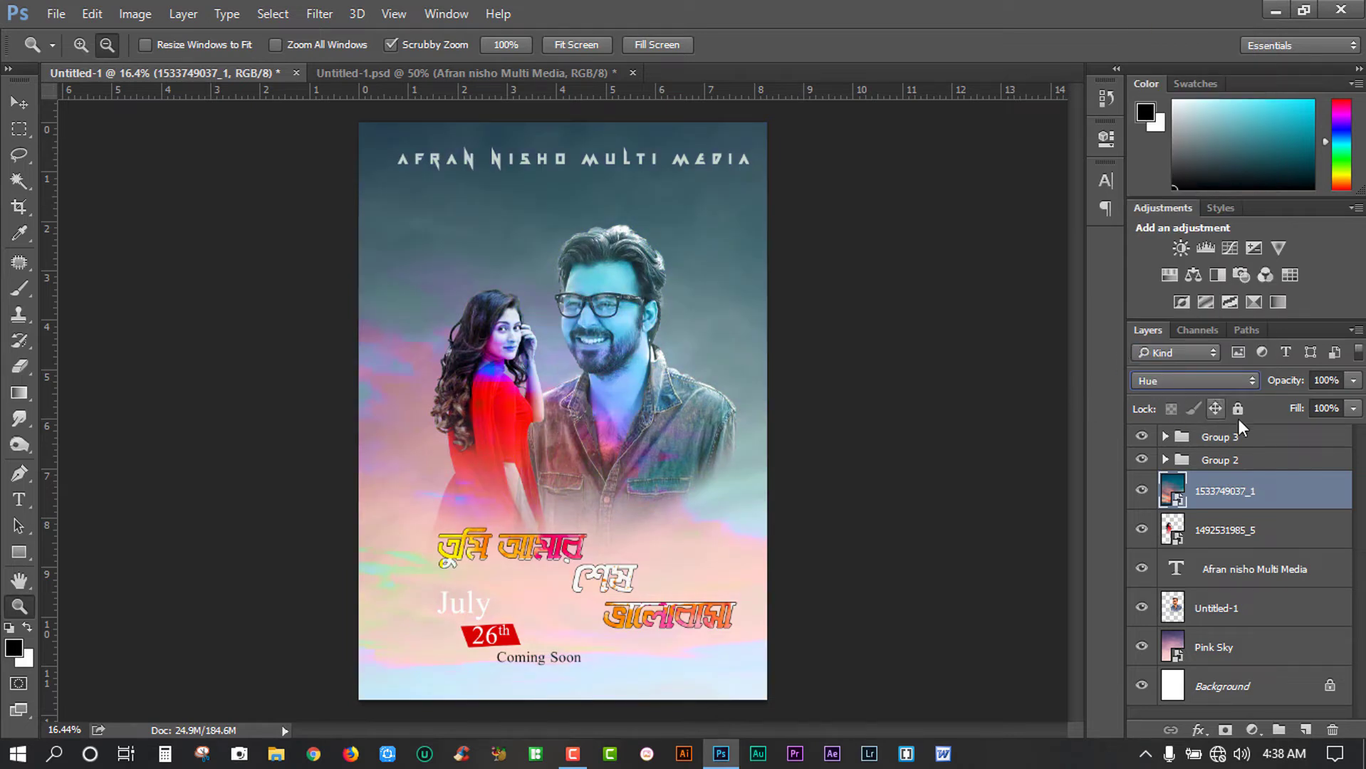
left_click_drag(1285, 382, 1207, 382)
Try Exclusion, Vivid Light and Hard Light on the sunset layer, and settle on the Soft Light blend mode
left_click(1205, 379)
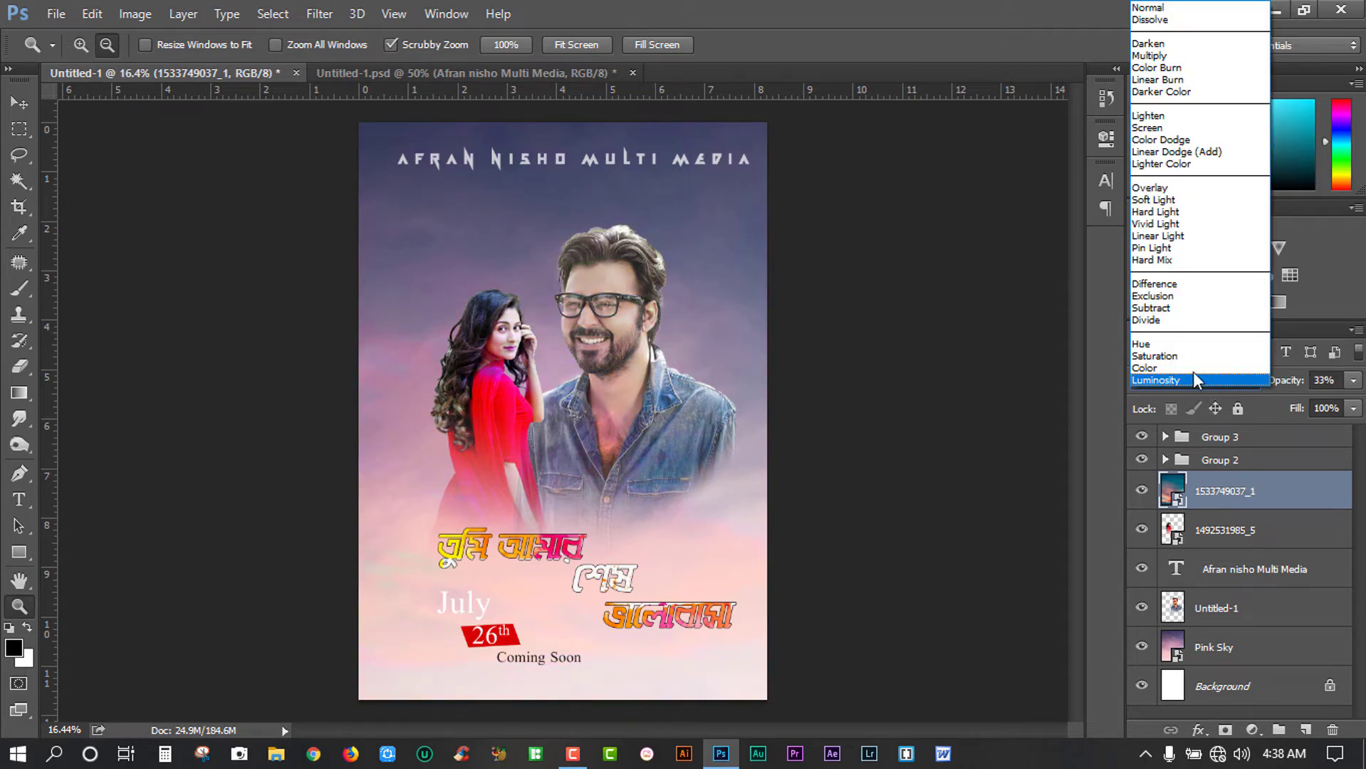
left_click(1159, 297)
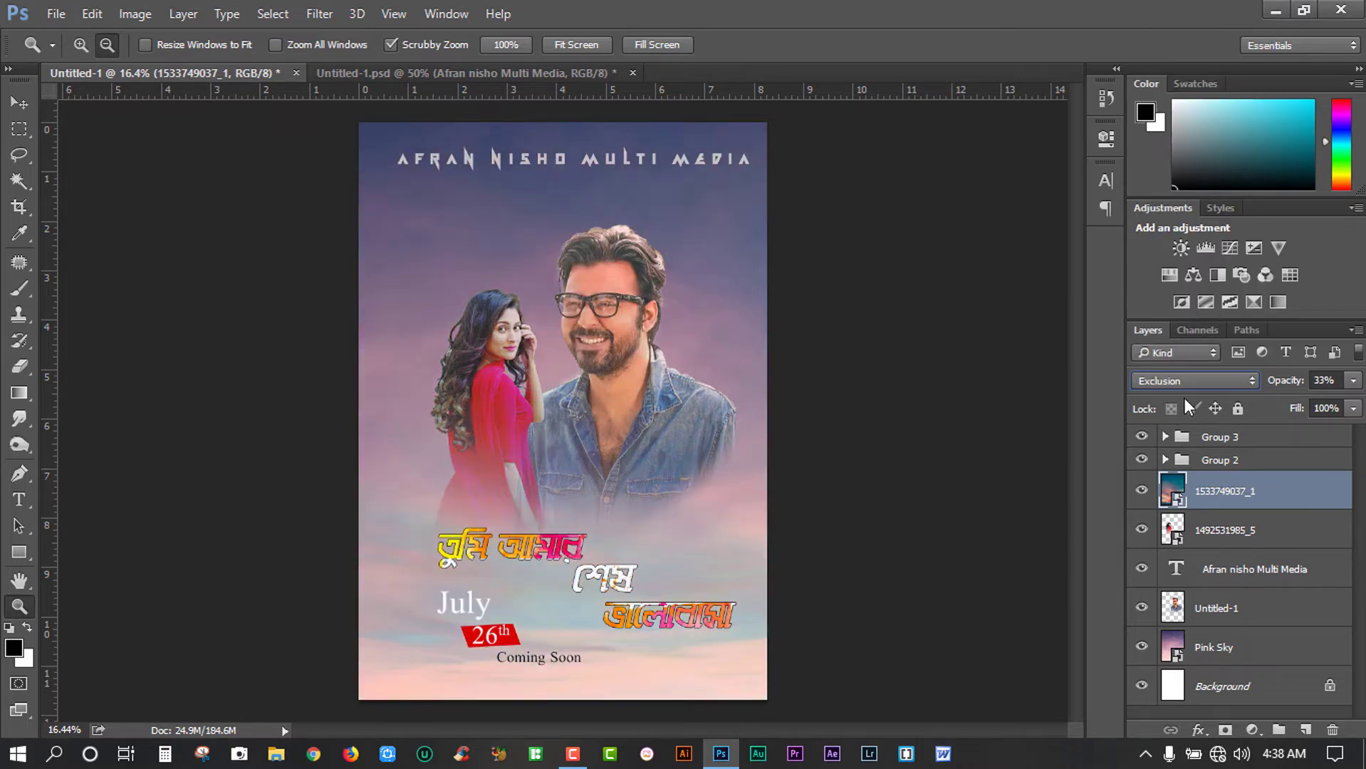
scroll(1186, 374, "up", 1)
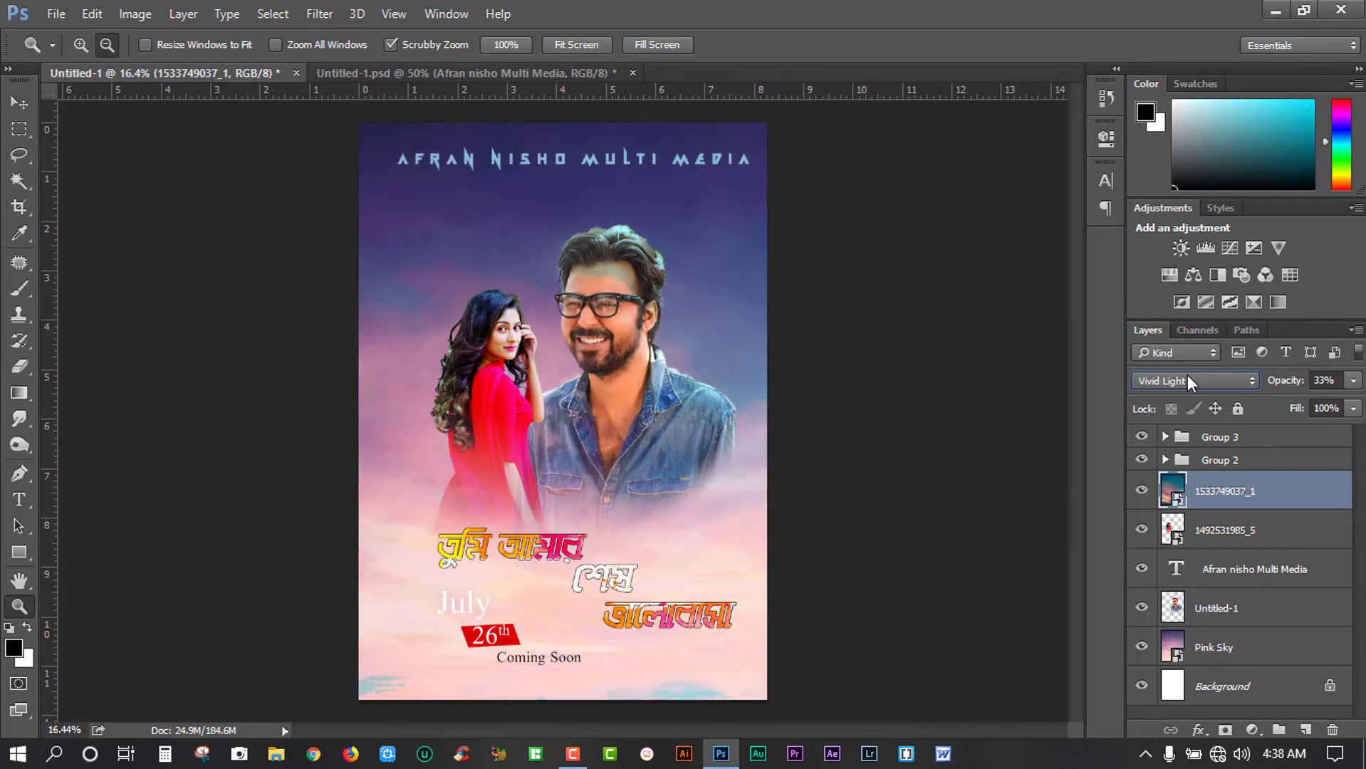
scroll(1188, 381, "up", 1)
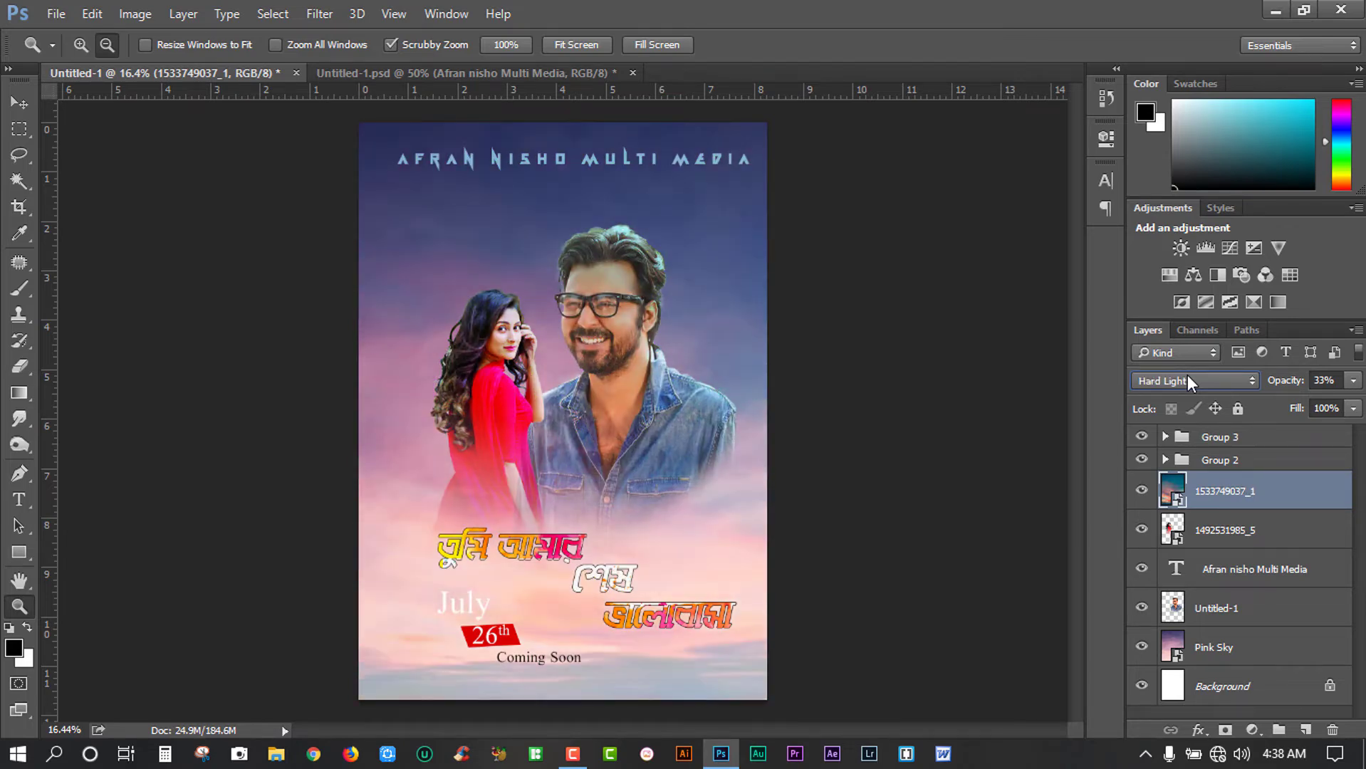
scroll(1186, 380, "up", 1)
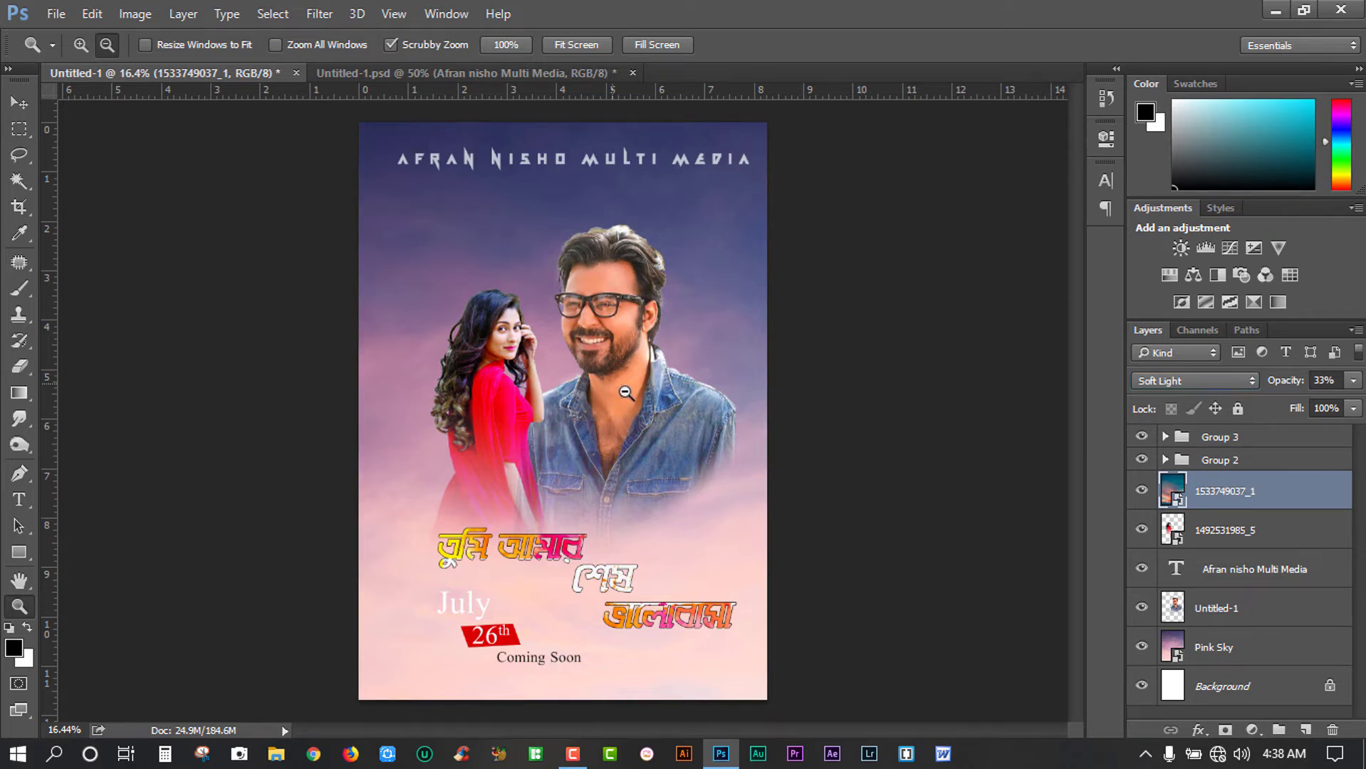
Compare the poster with and without the sunset layer and set the layer's opacity to 36%
left_click_drag(610, 391, 746, 418)
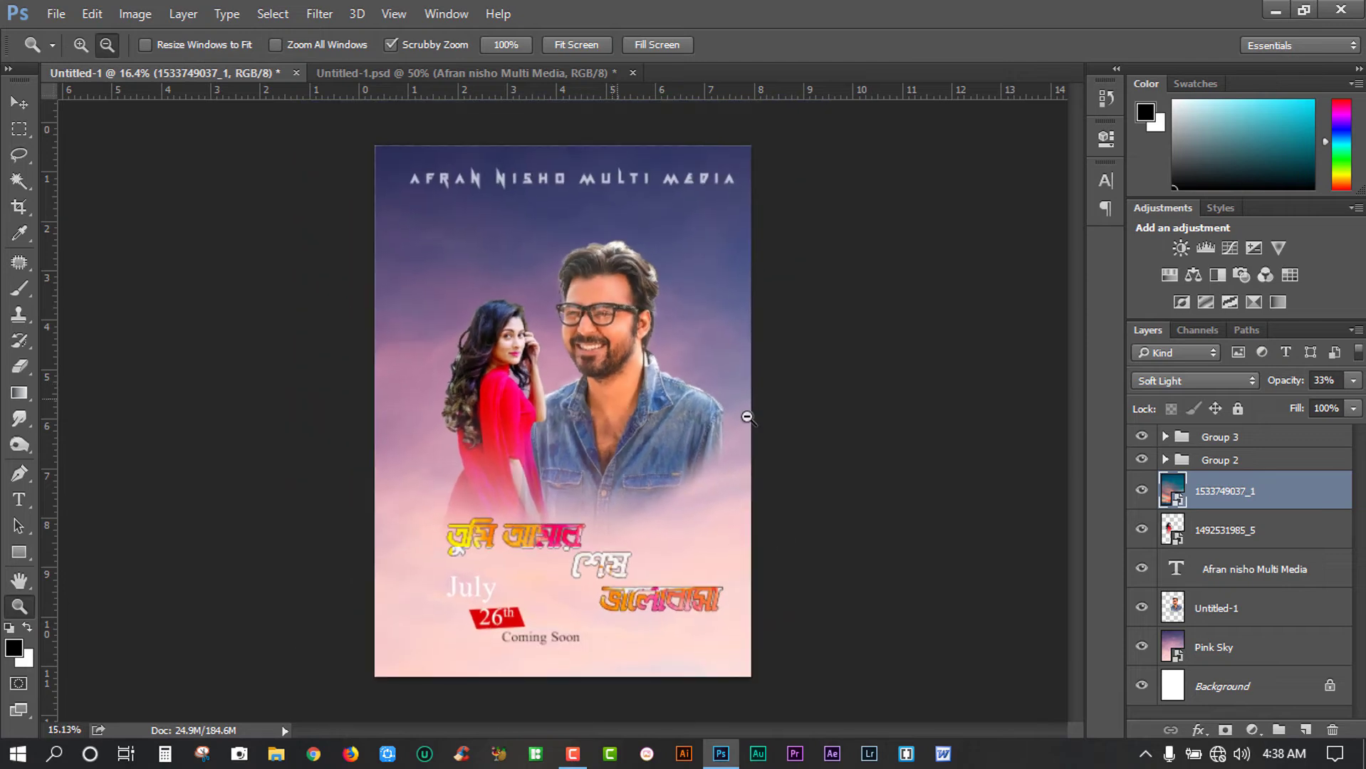
left_click(1142, 491)
left_click(1142, 491)
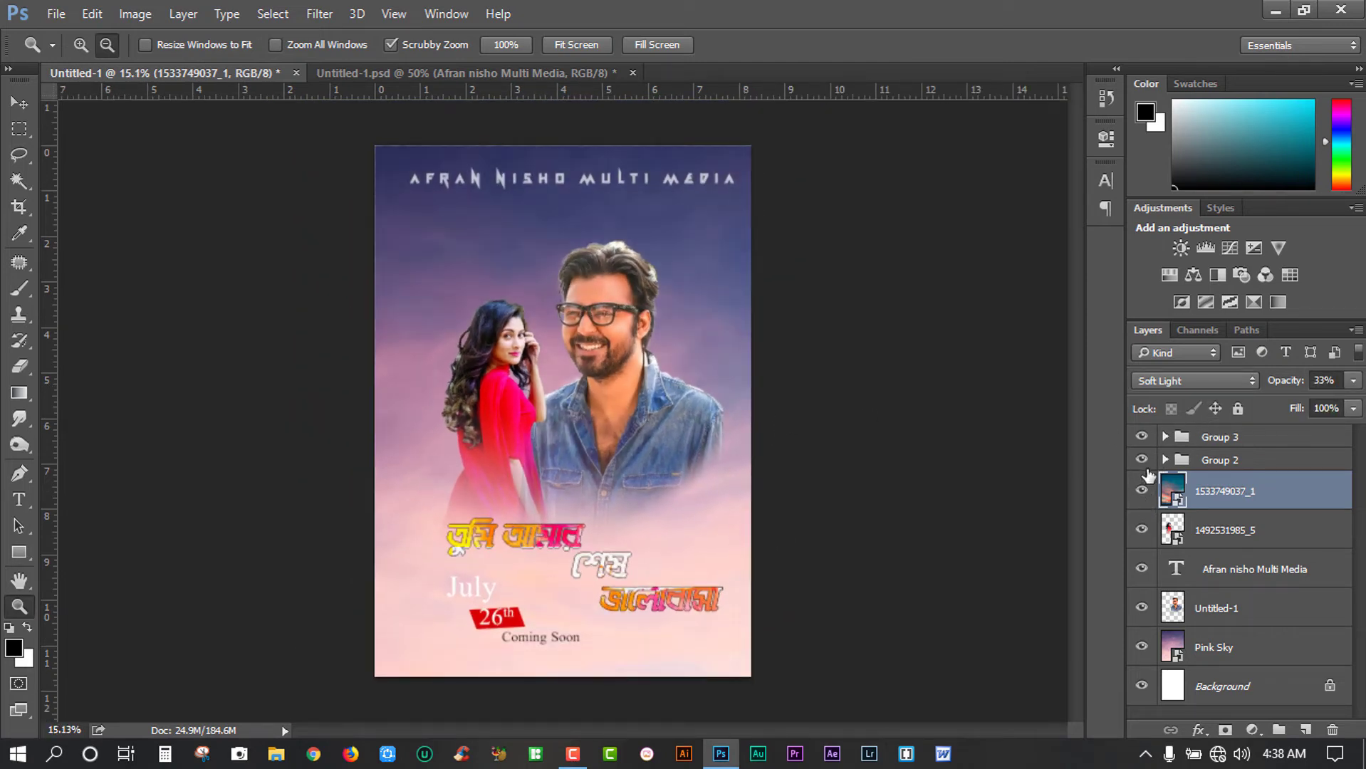
left_click_drag(1284, 382, 1288, 384)
mouse_move(1295, 385)
left_mouse_down()
mouse_move(1336, 387)
mouse_move(1304, 403)
left_mouse_up()
key("Return")
left_click_drag(598, 354, 613, 386)
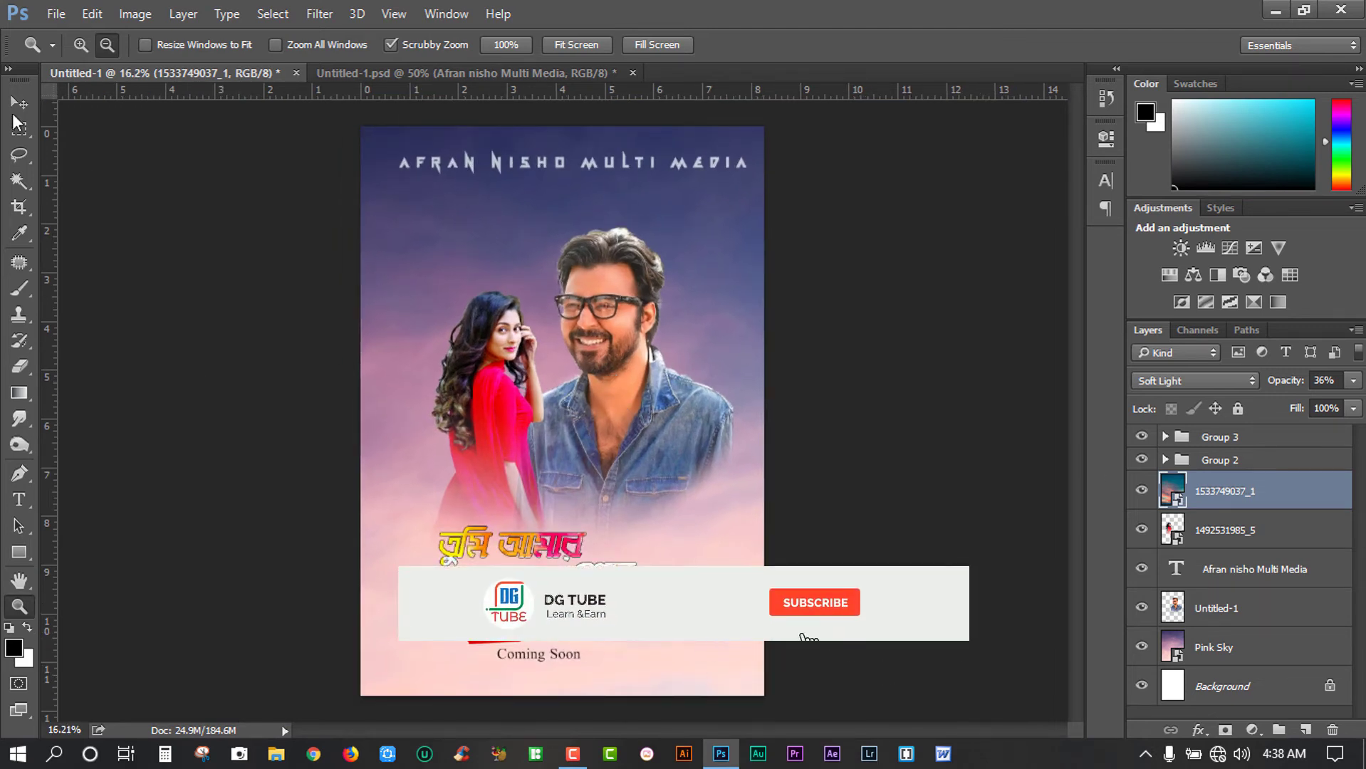
Move the July 26th release-date group left and slightly down, and shift the Bengali title slightly down
key("v")
left_click_drag(524, 662, 491, 665)
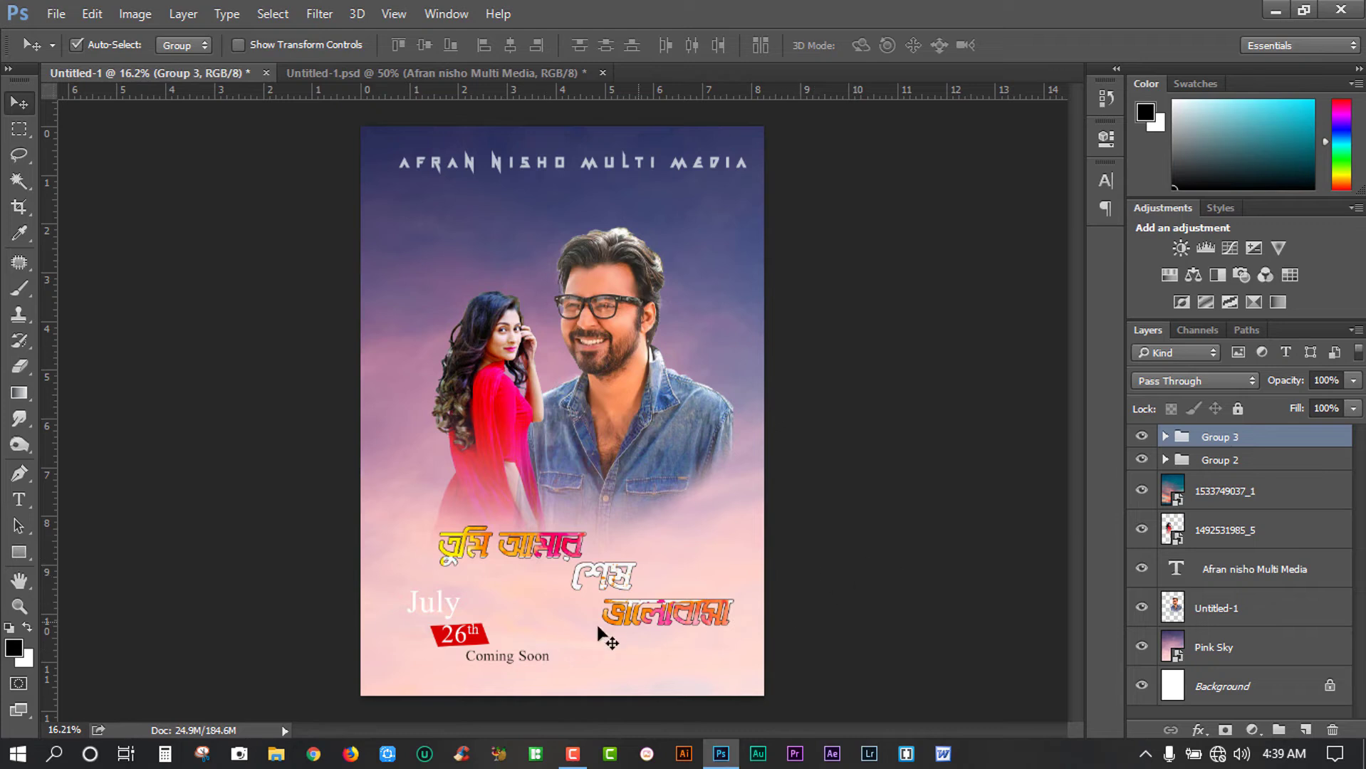
left_click_drag(641, 623, 640, 632)
mouse_move(501, 643)
left_mouse_down()
mouse_move(463, 635)
mouse_move(540, 634)
mouse_move(492, 647)
left_mouse_up()
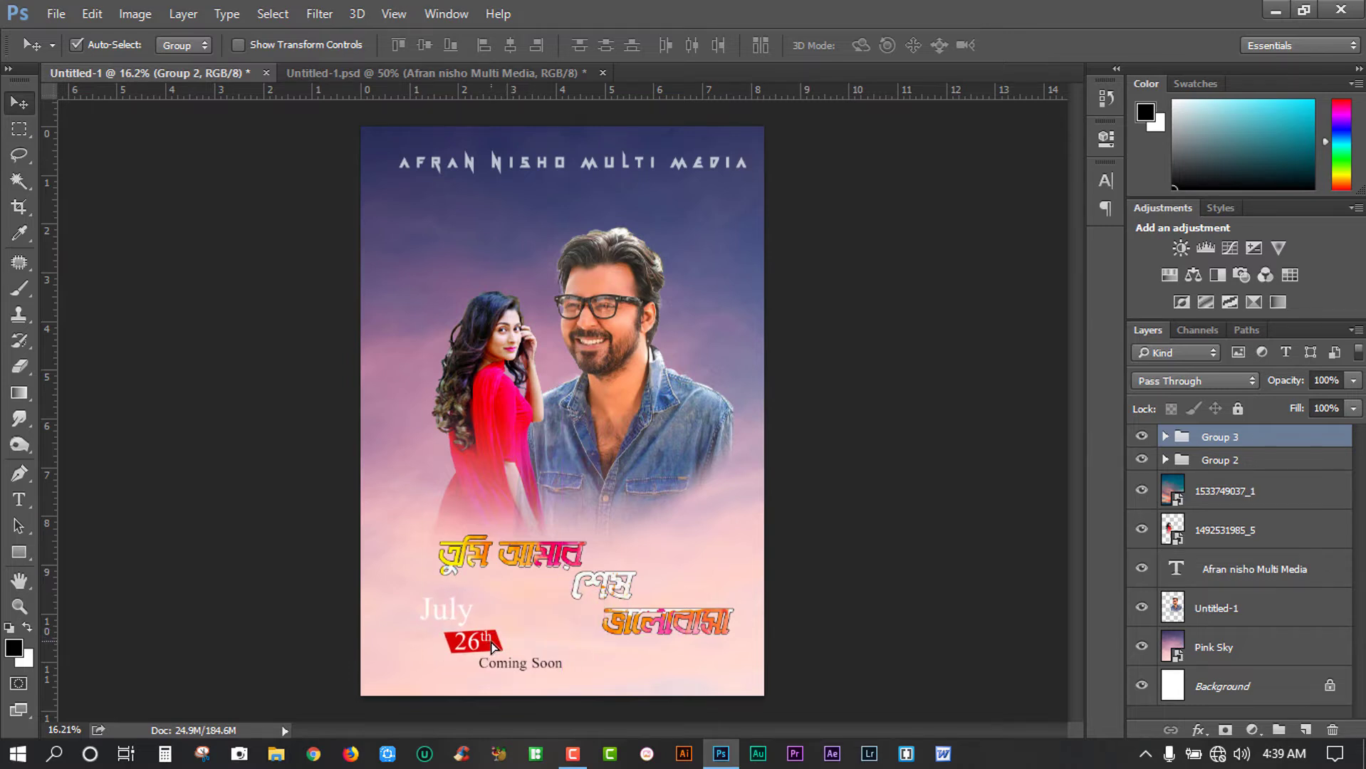
Rotate the July 26th Coming Soon group by 0.72 degrees
key("ctrl+t")
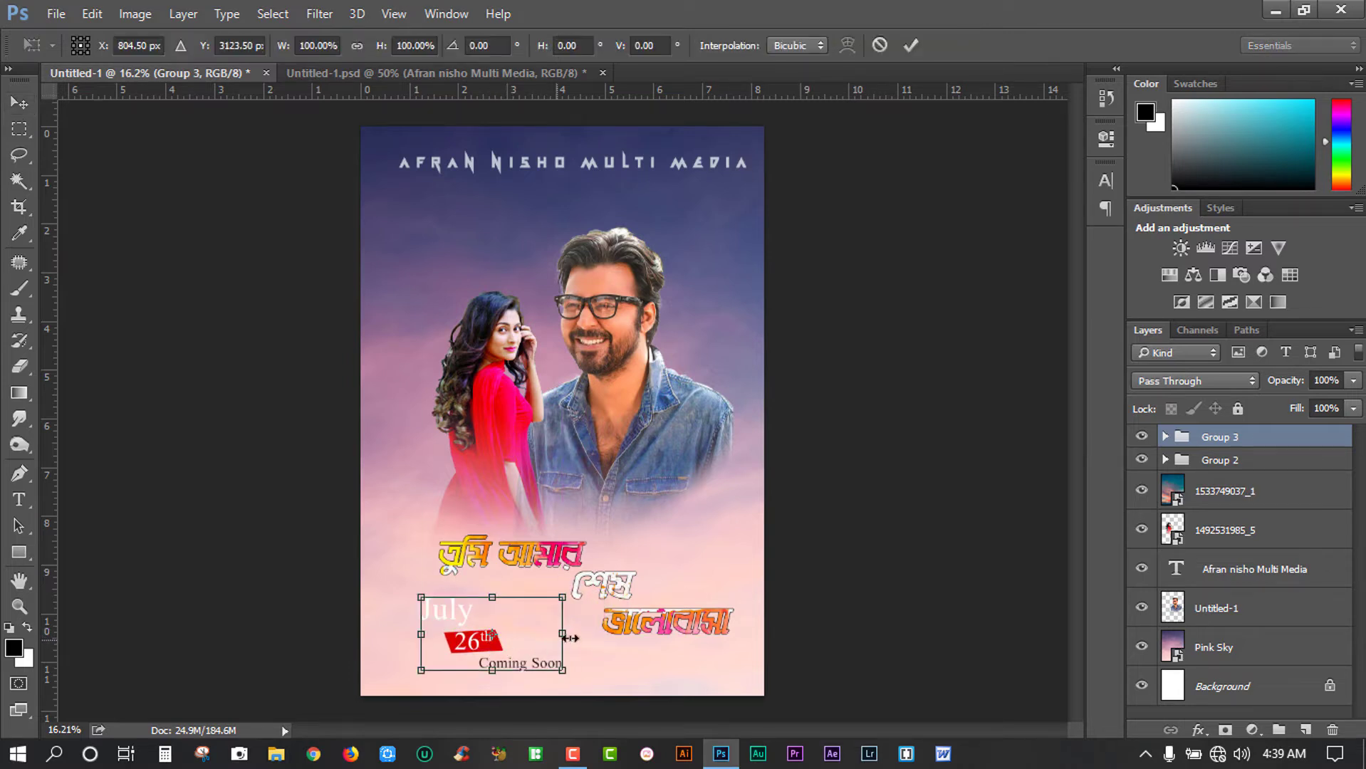
mouse_move(607, 641)
left_mouse_down()
mouse_move(606, 661)
mouse_move(599, 644)
left_mouse_up()
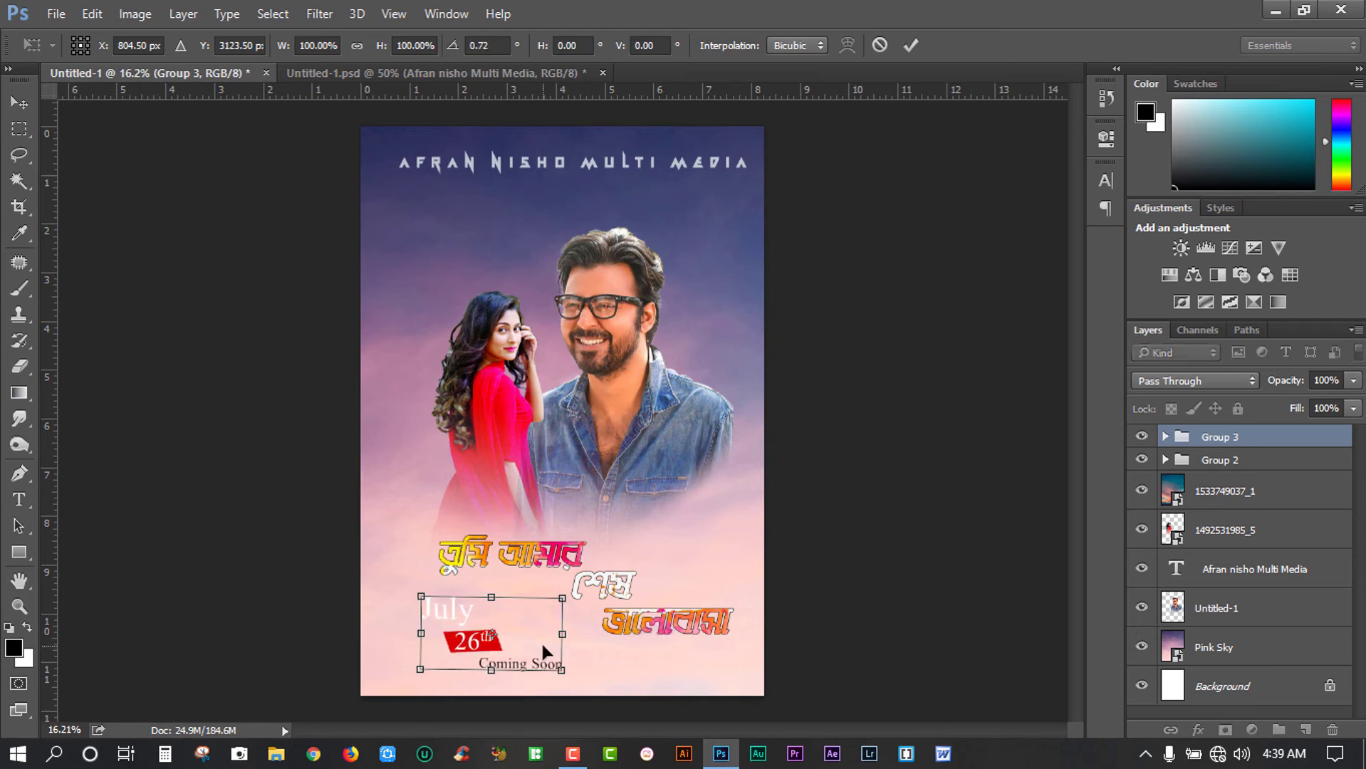
key("Return")
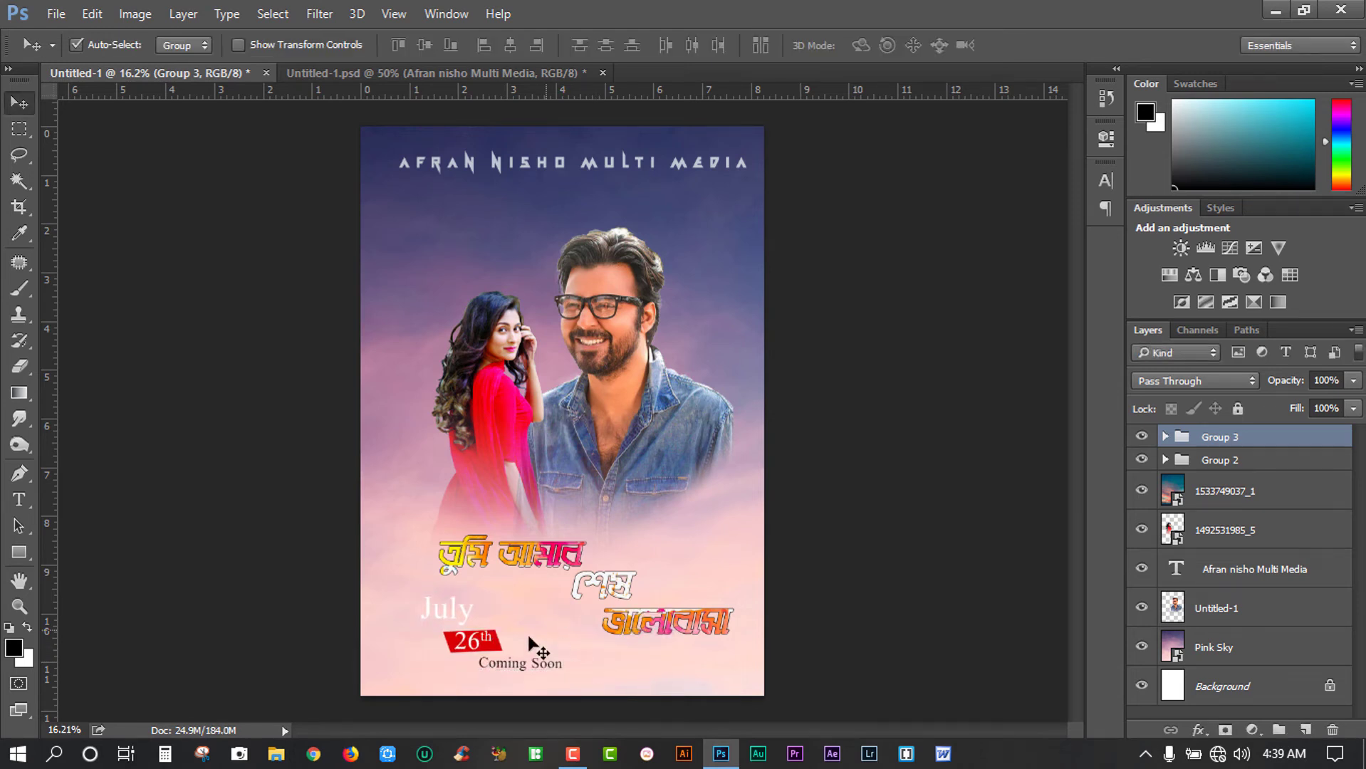
Add a black Multiply drop shadow with raised opacity to Group 3, the release-date group
right_click(1225, 438)
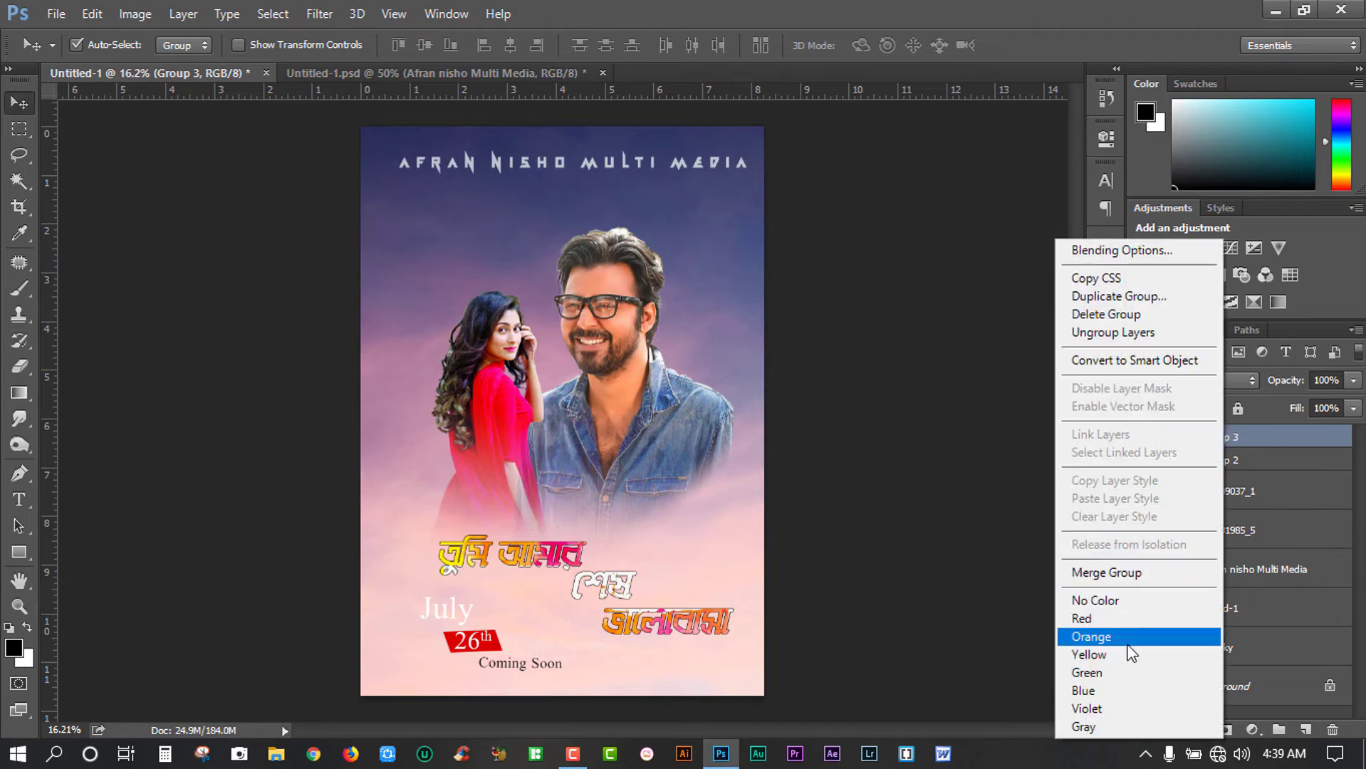
left_click(1280, 435)
left_click(1199, 732)
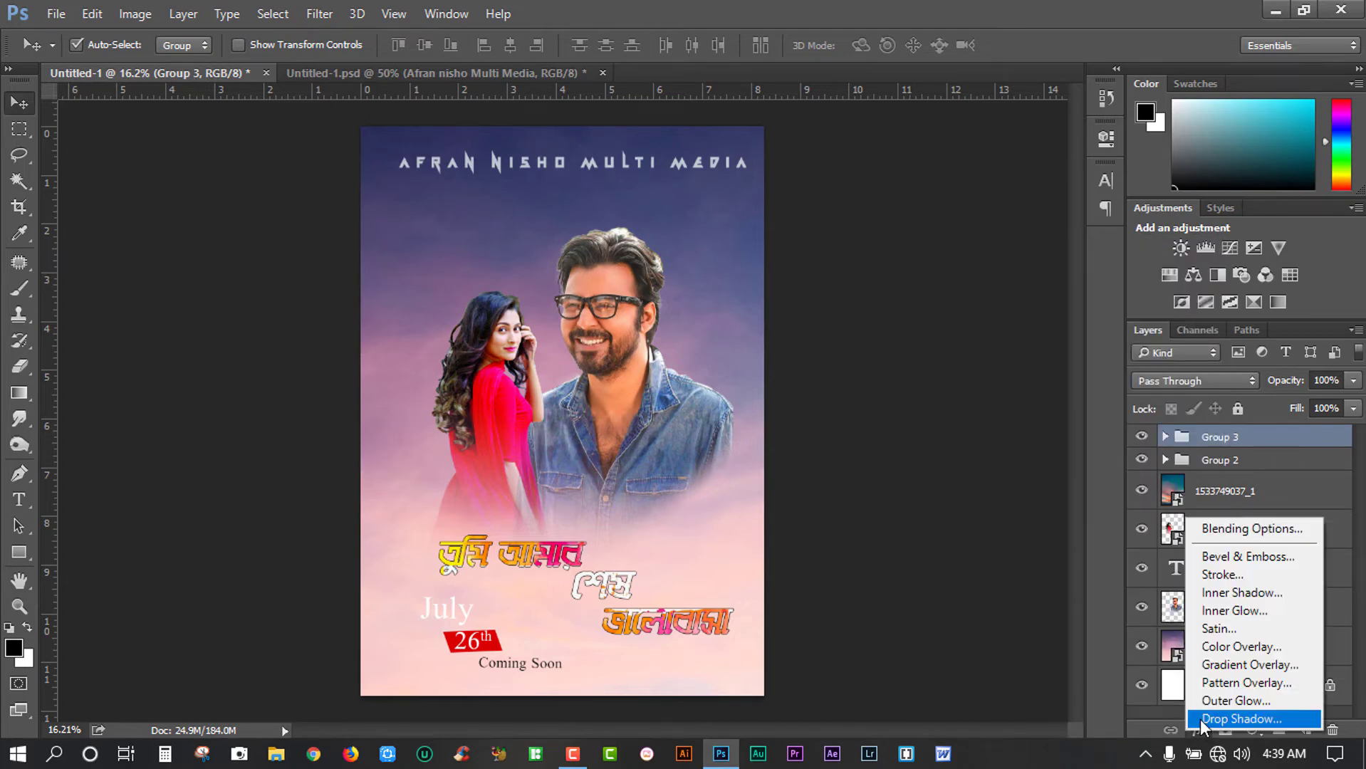
left_click(1219, 720)
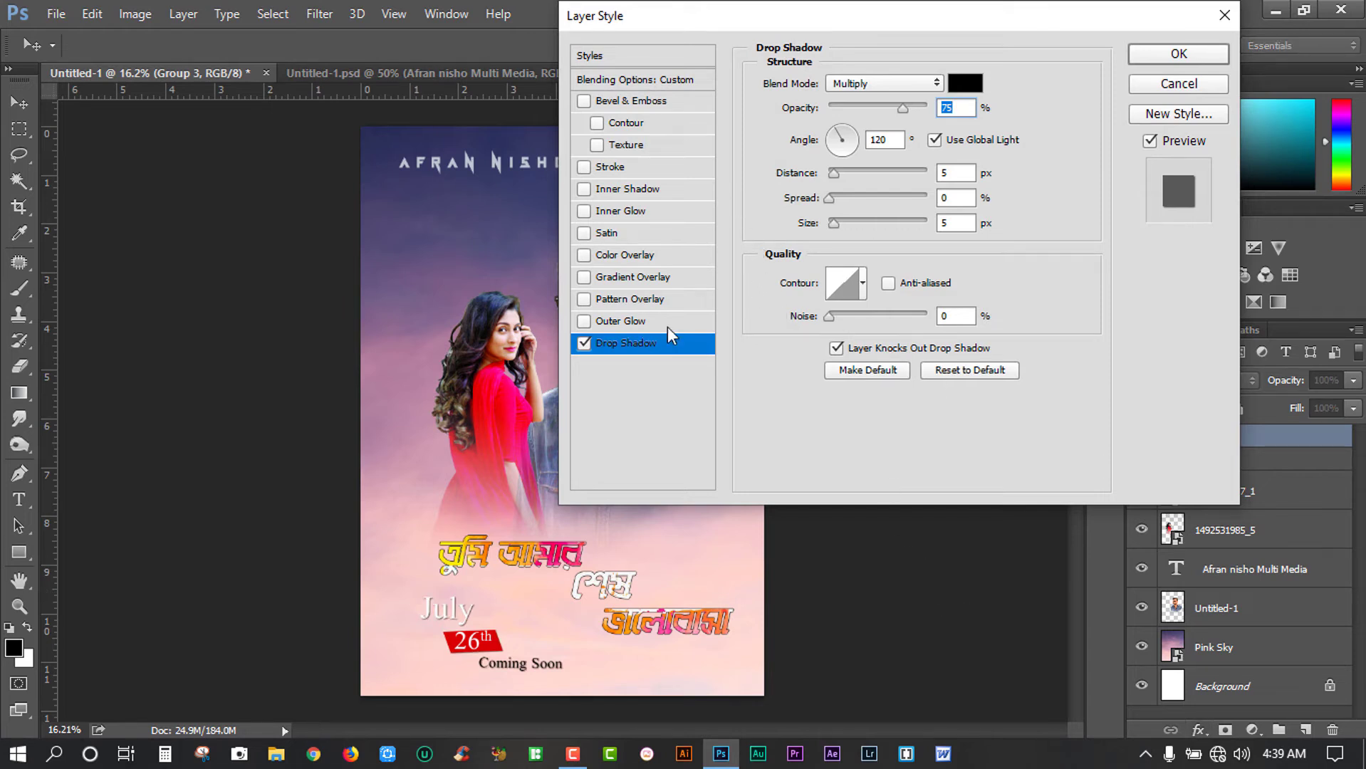
left_click_drag(897, 109, 1005, 109)
left_click(1179, 53)
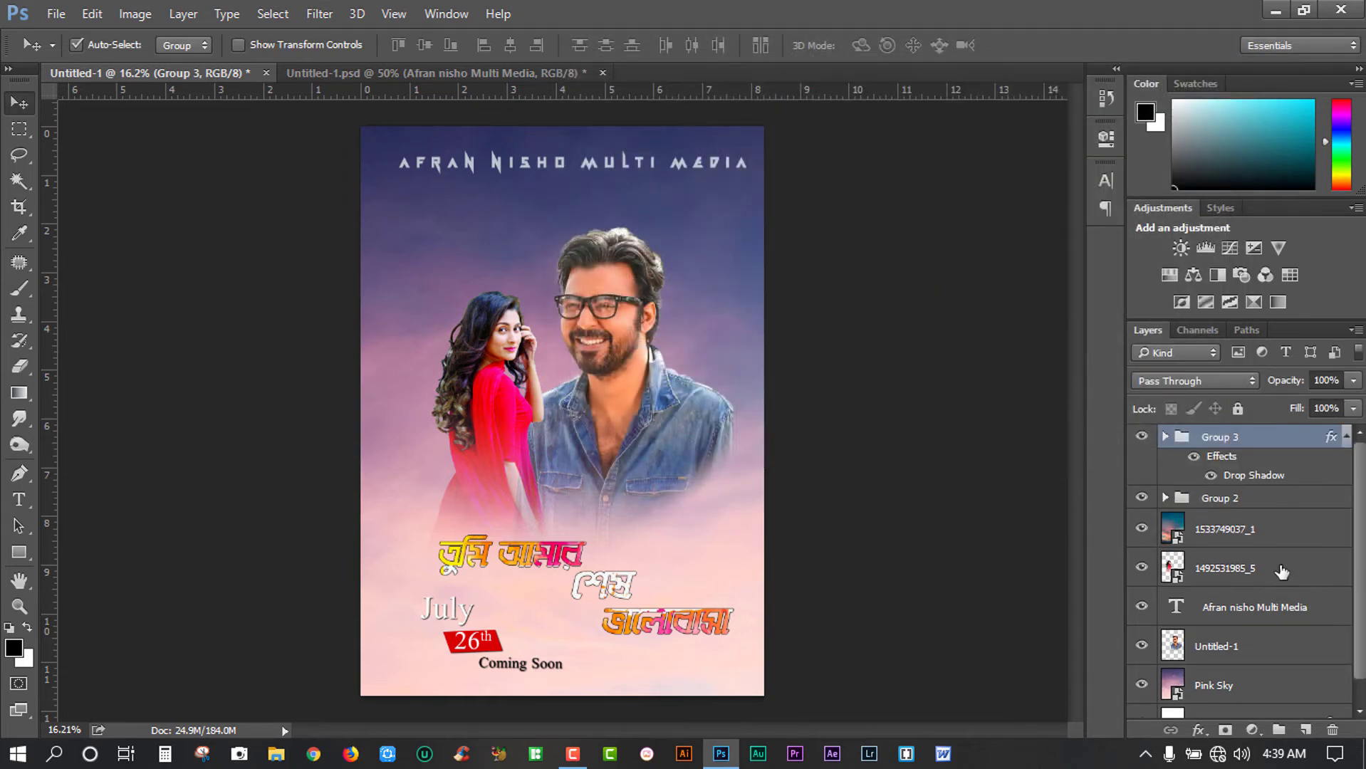
Add a black Multiply drop shadow with 5 px distance and 5 px size to Group 2
left_click(1220, 505)
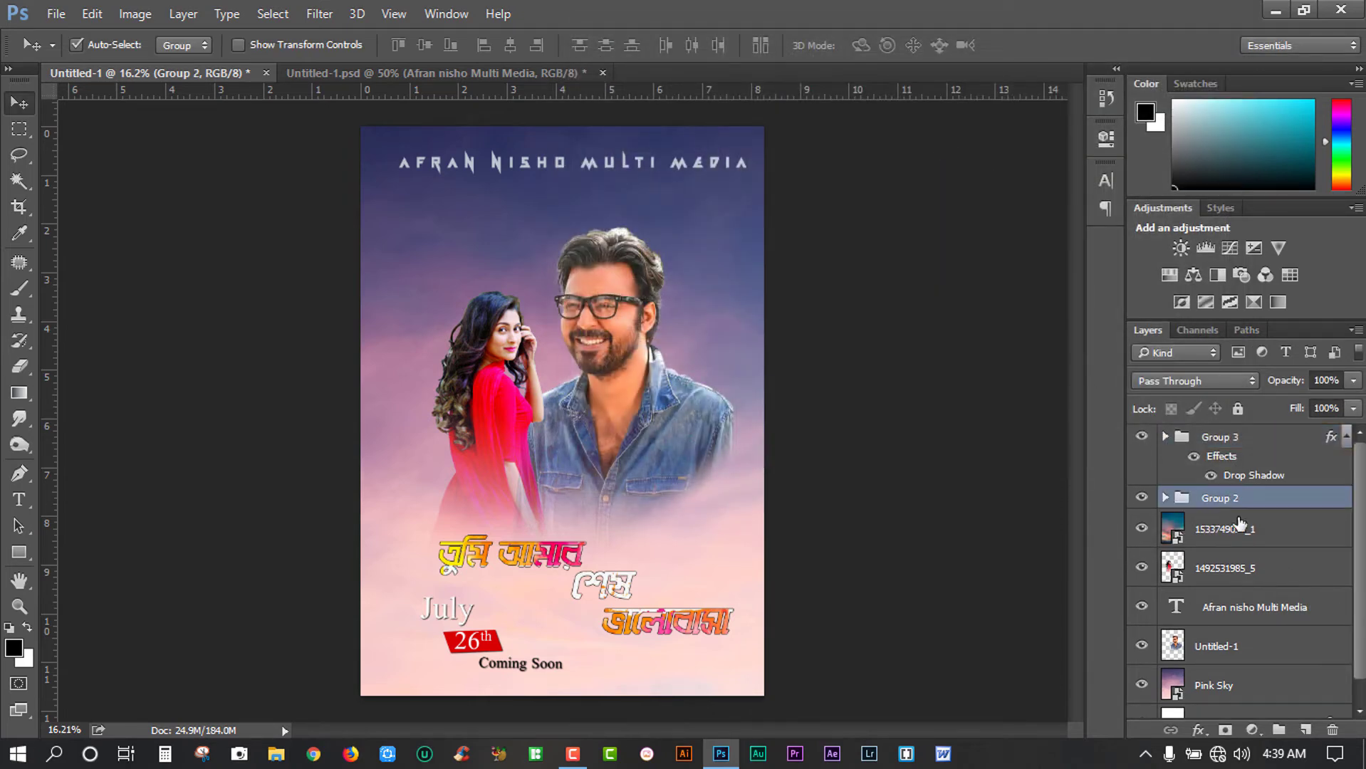
left_click(1199, 730)
left_click(1213, 717)
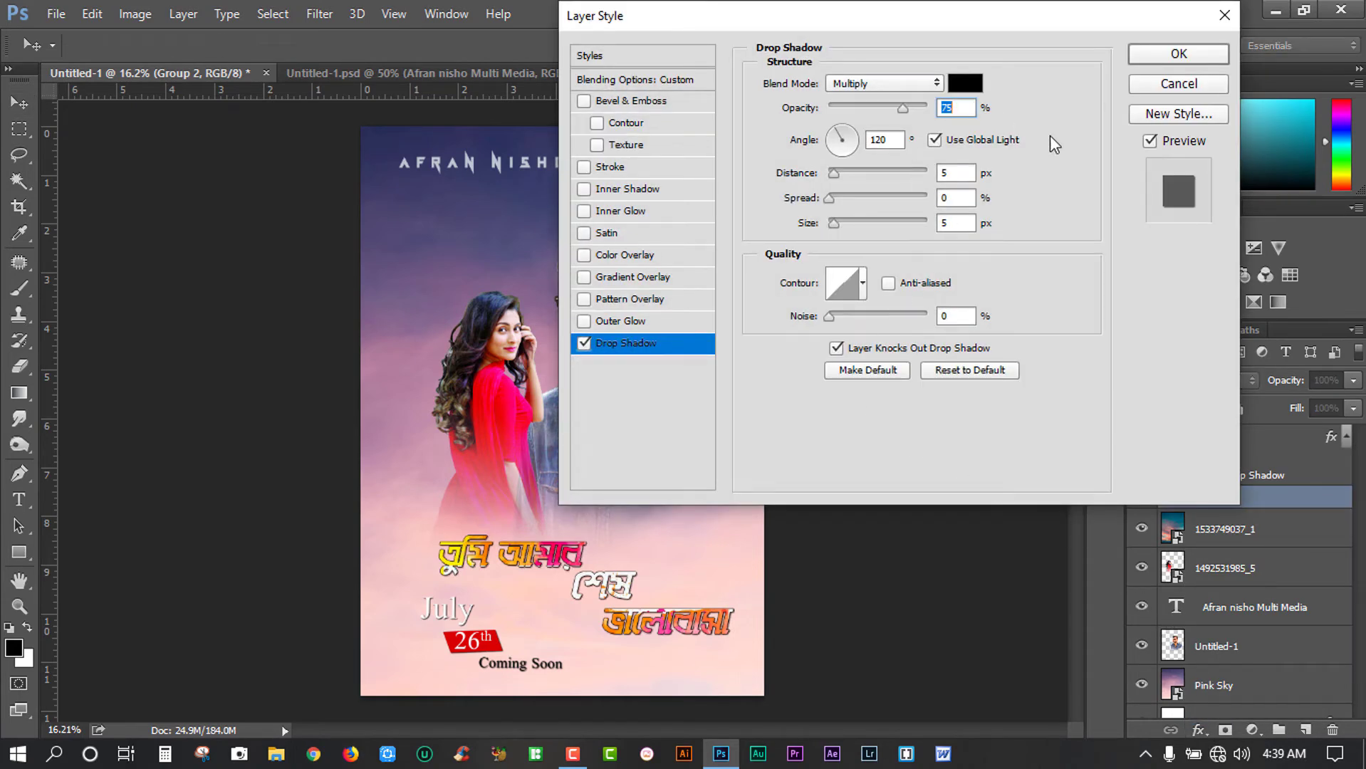
left_click(1164, 58)
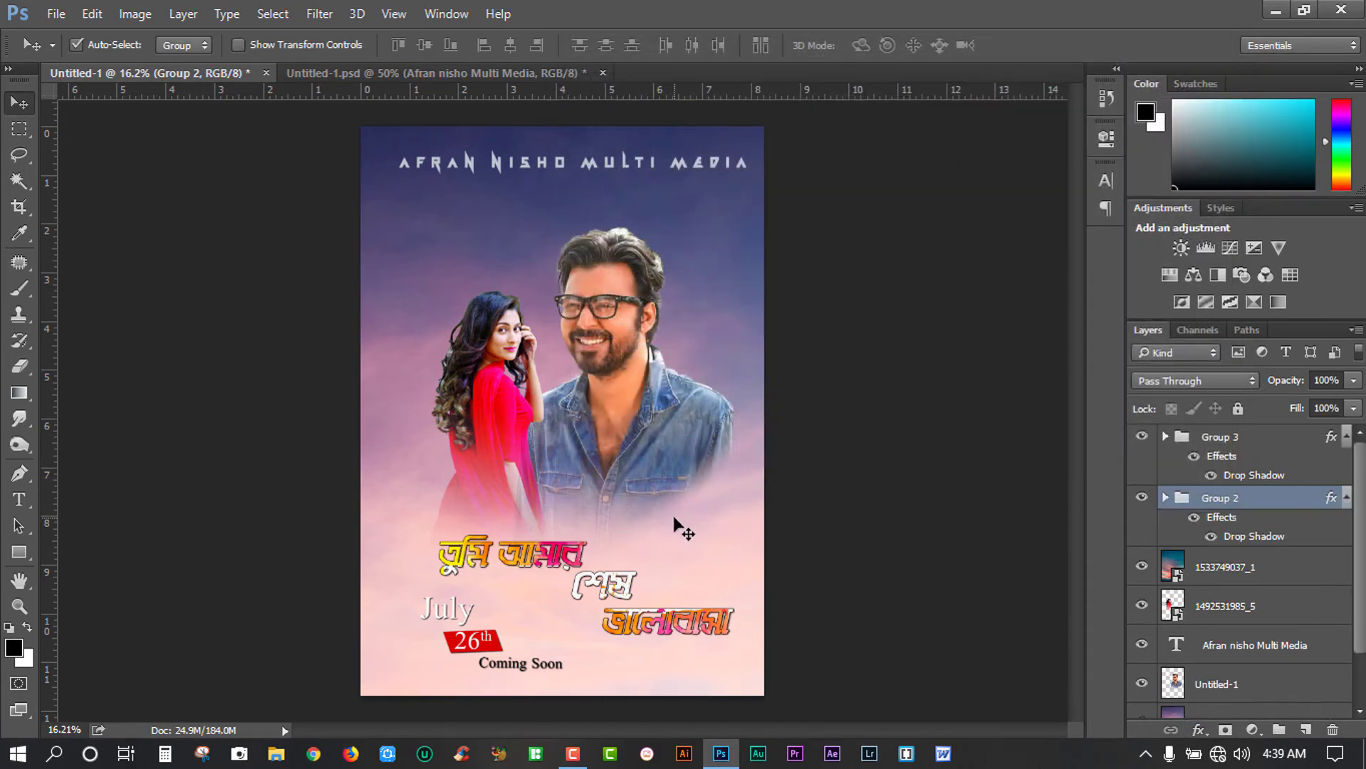
left_click(19, 606)
left_click_drag(534, 527, 607, 540)
scroll(608, 540, "up", 5)
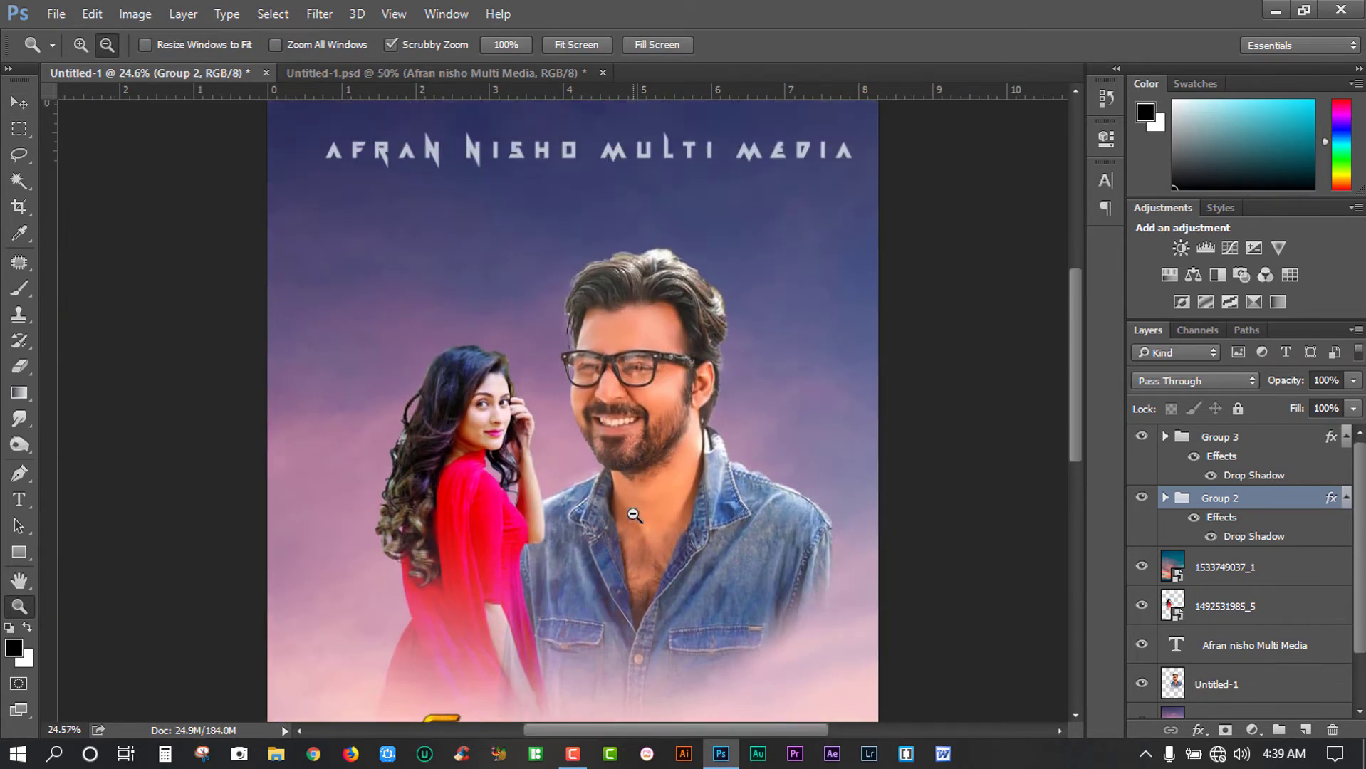
scroll(633, 514, "down", 1)
left_click_drag(726, 602, 638, 584)
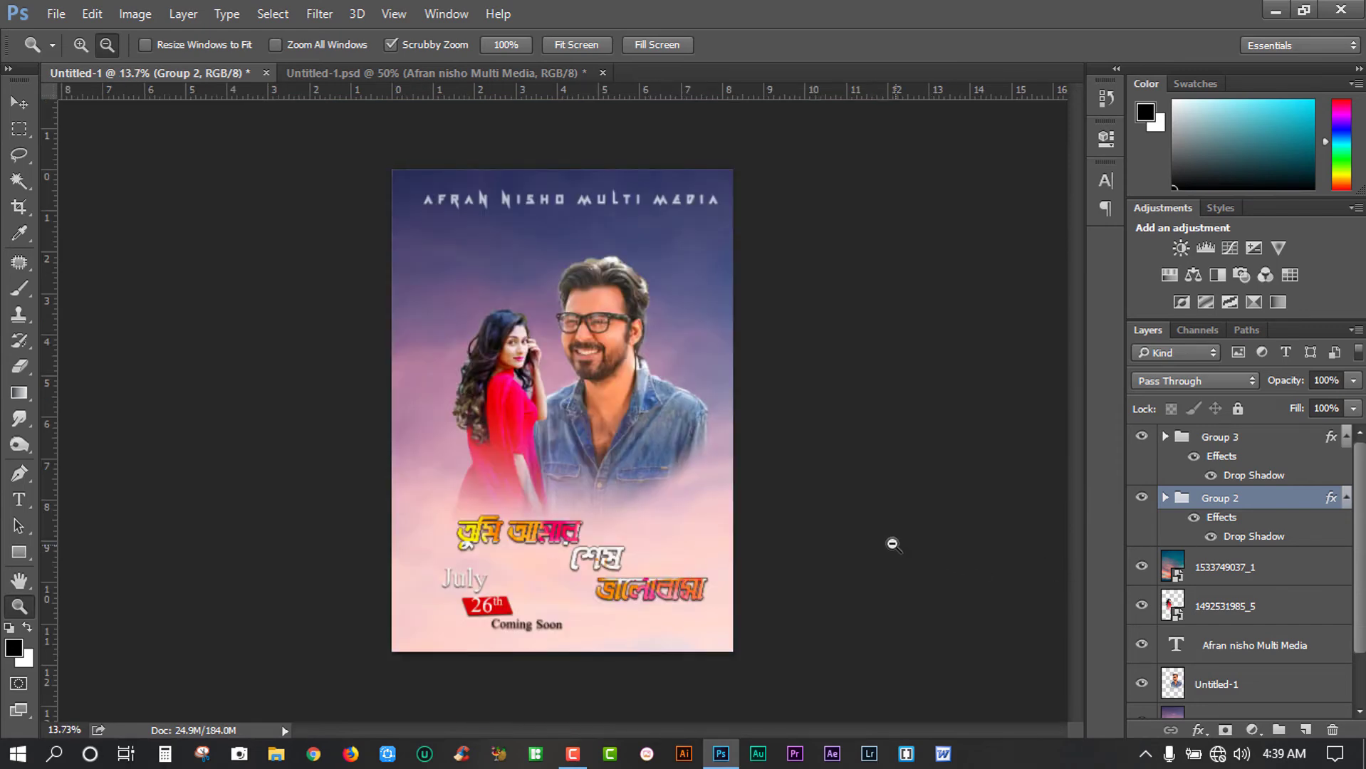
left_click(309, 19)
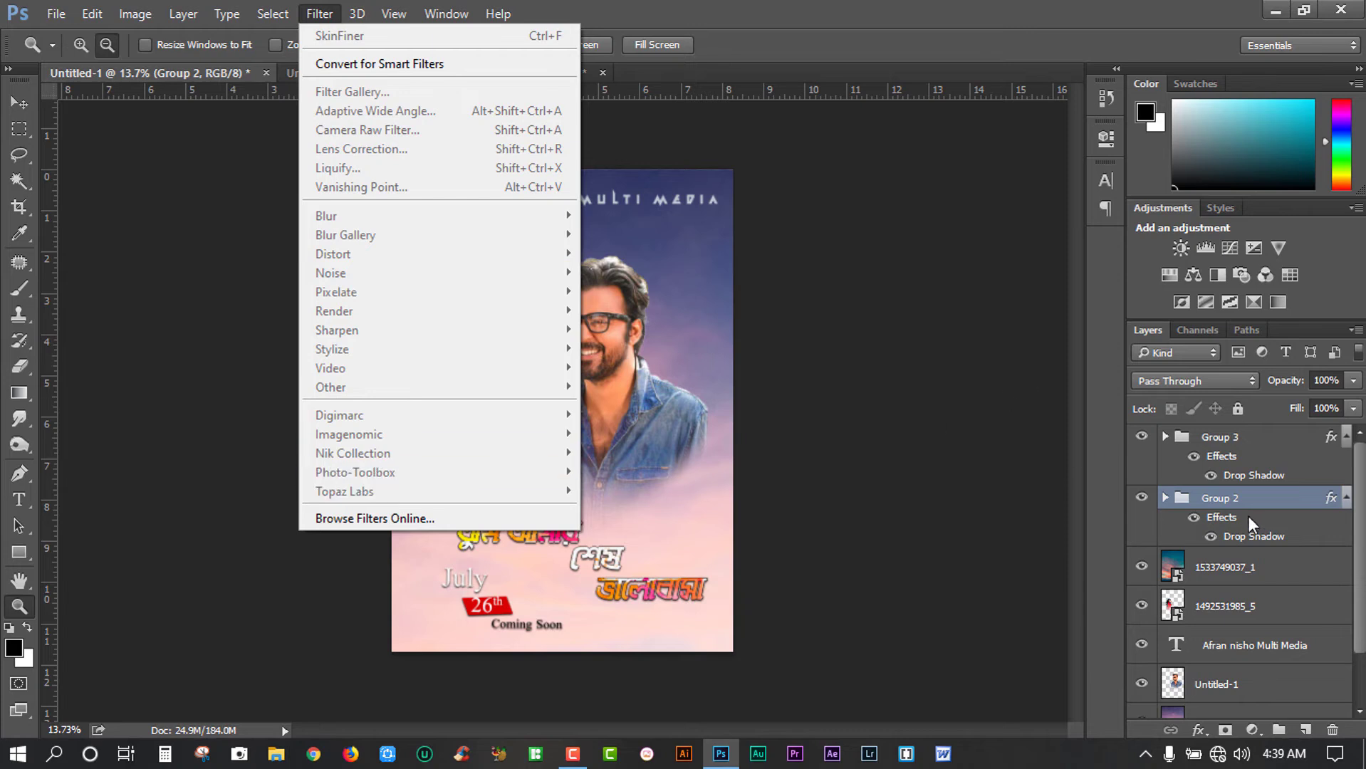
Add a Color Lookup adjustment layer above Group 3 using the 2Strip.look 3DLUT file
left_click(1248, 436)
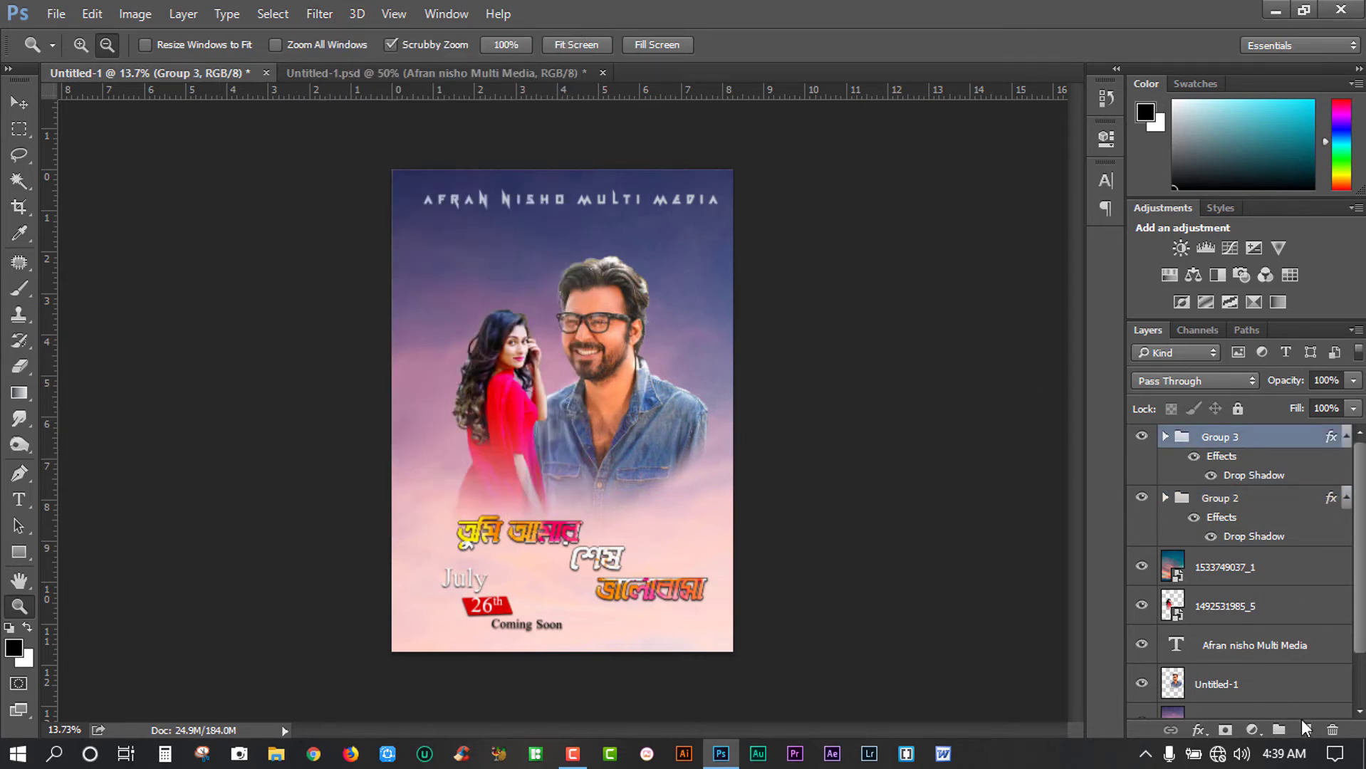
left_click(1252, 730)
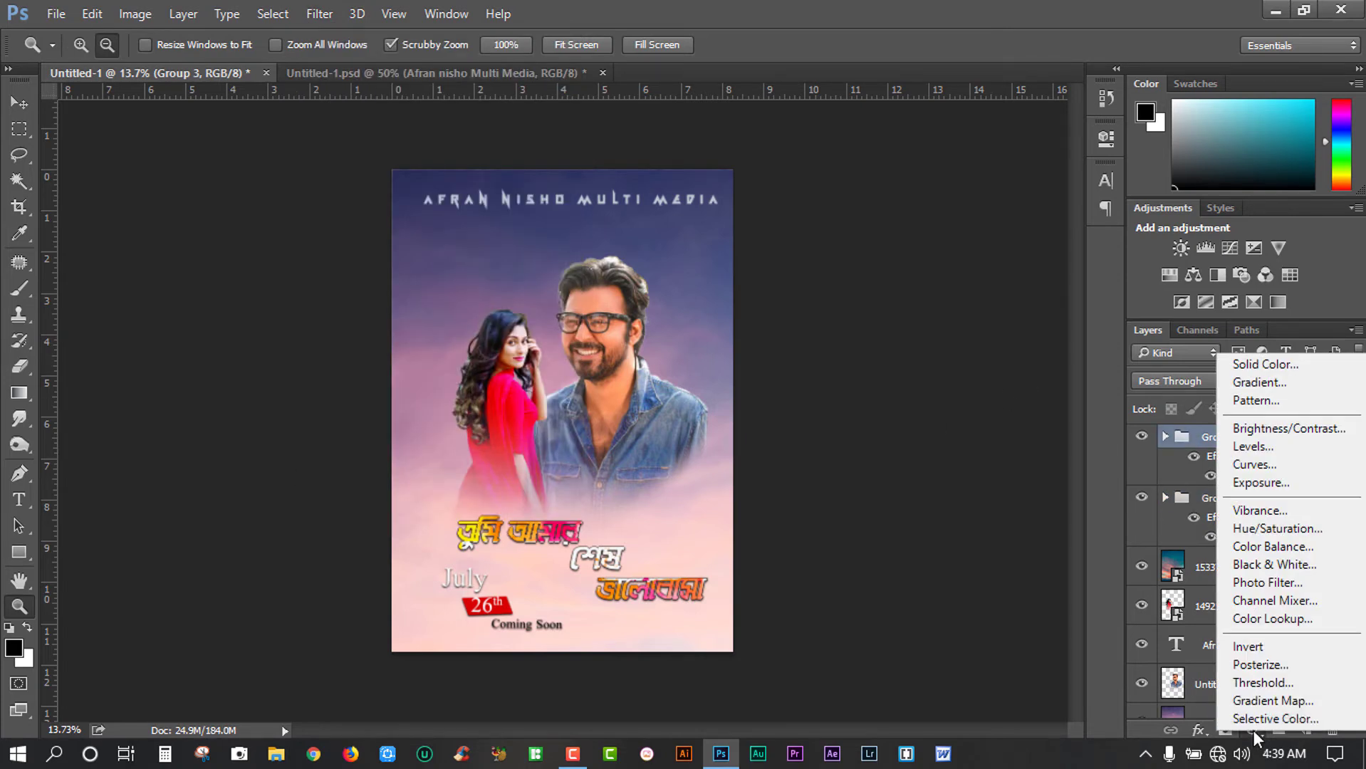
left_click(1267, 645)
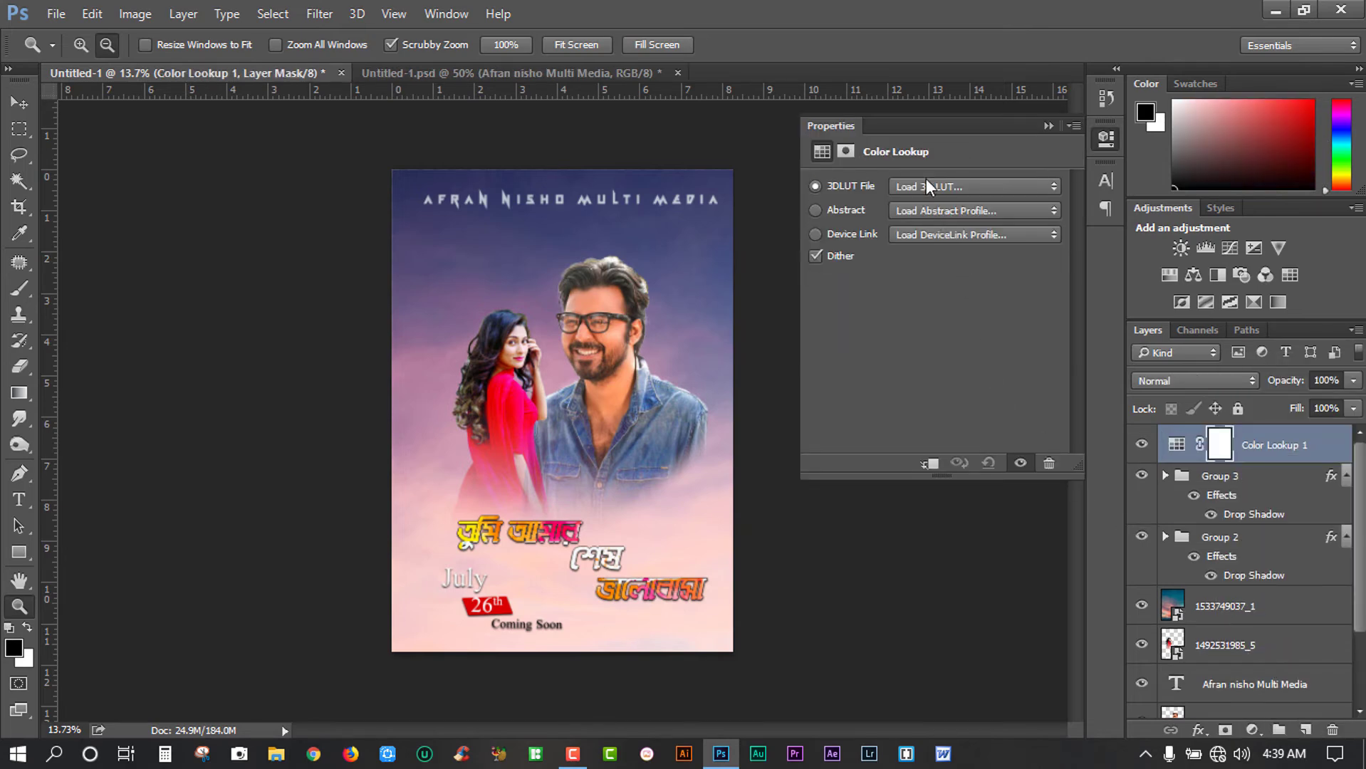
left_click(927, 185)
left_click(931, 253)
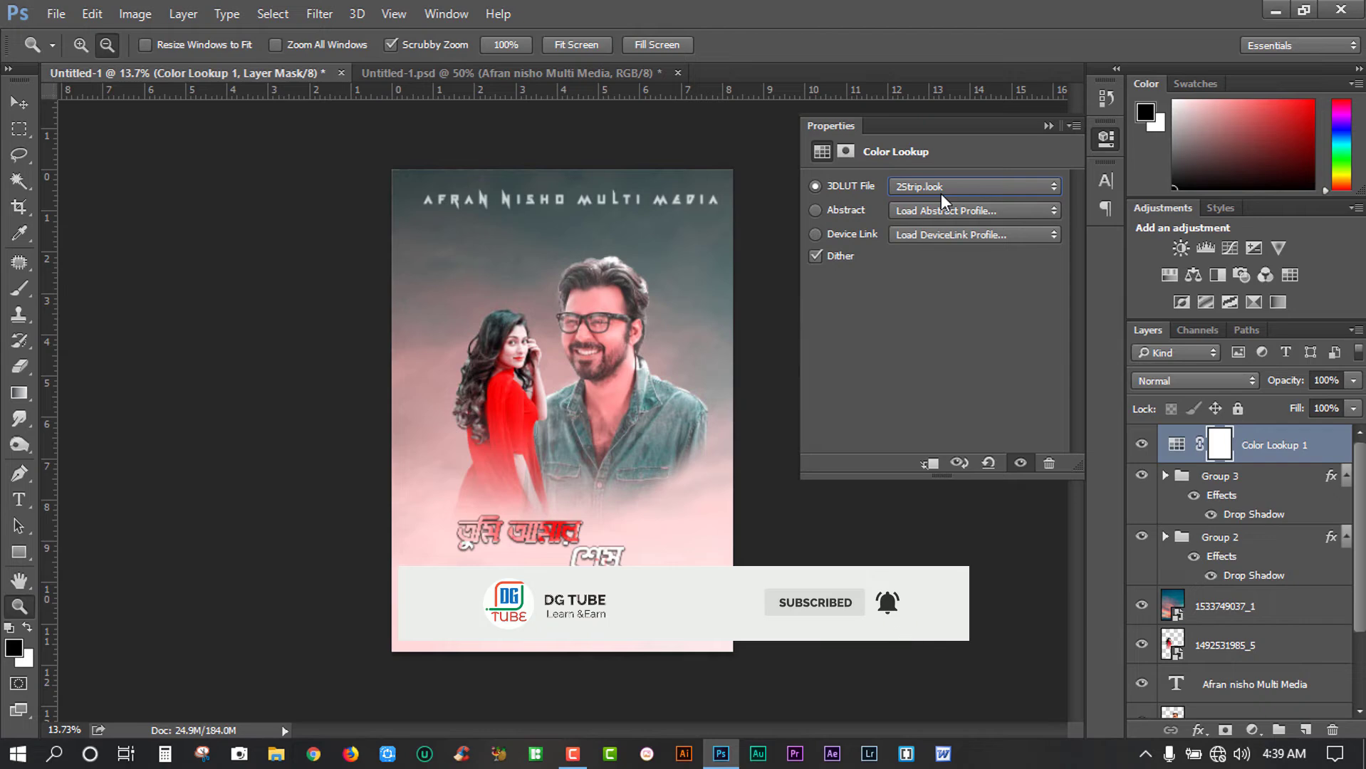
Try the 3DLUT files from 3Strip.look through FoggyNight.3DL on the Color Lookup layer, and return to 2Strip.look
key("Down")
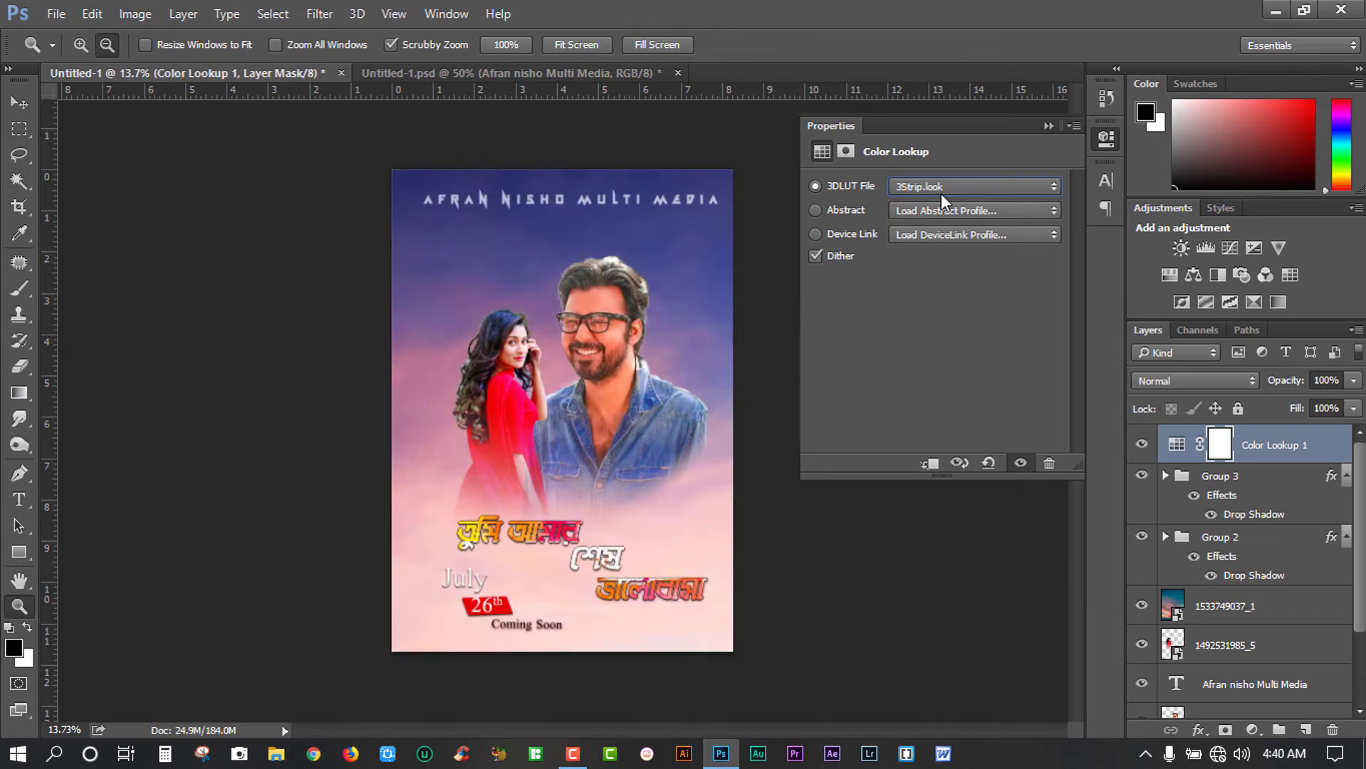
key("Down")
key("Down")
key("Down")
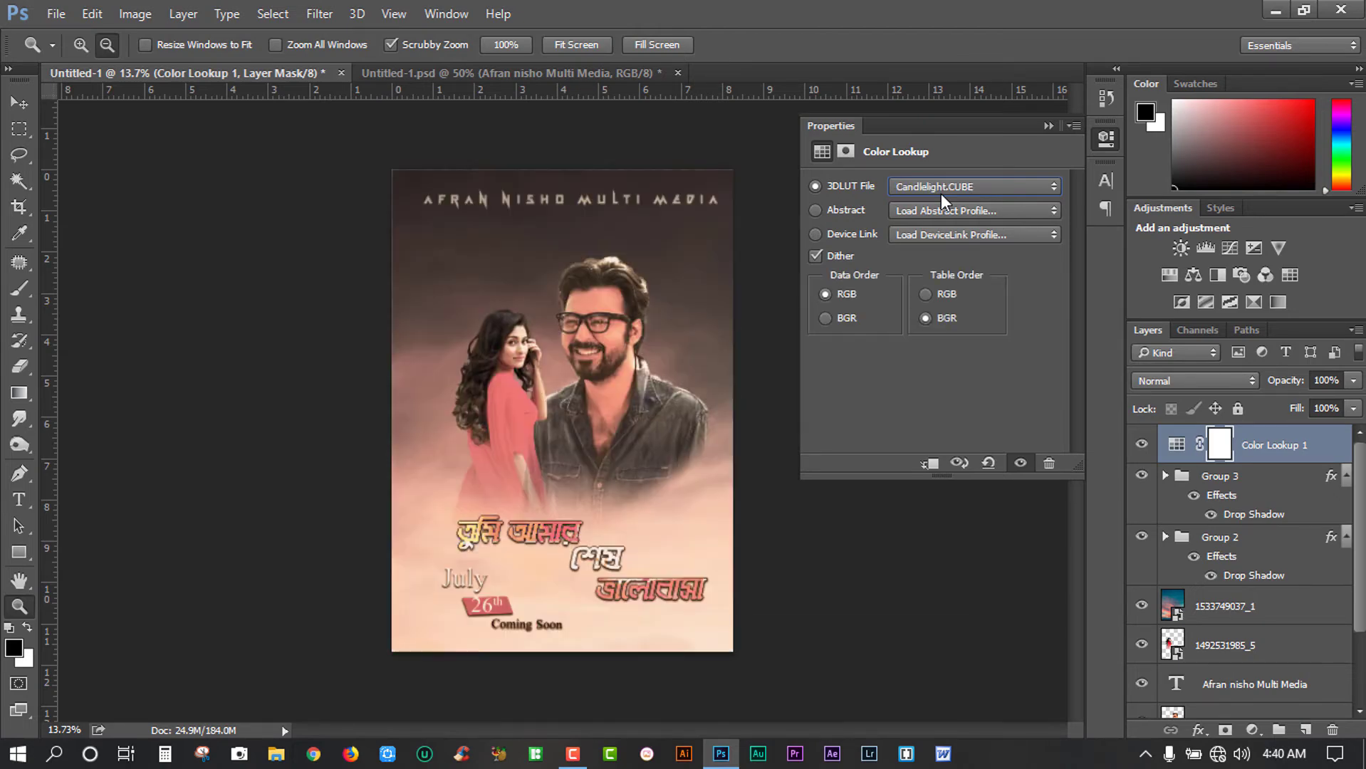
key("Down")
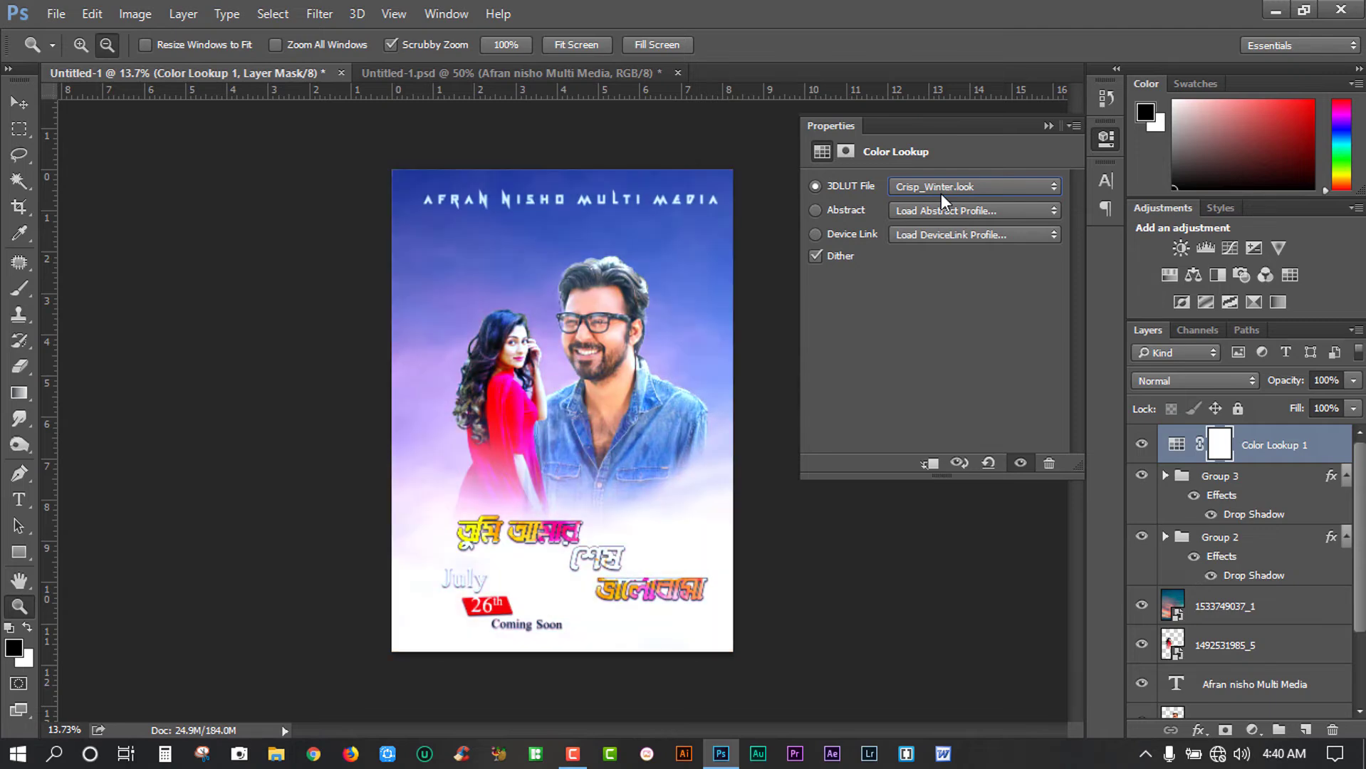
key("Down")
key("Down")
key("Down")
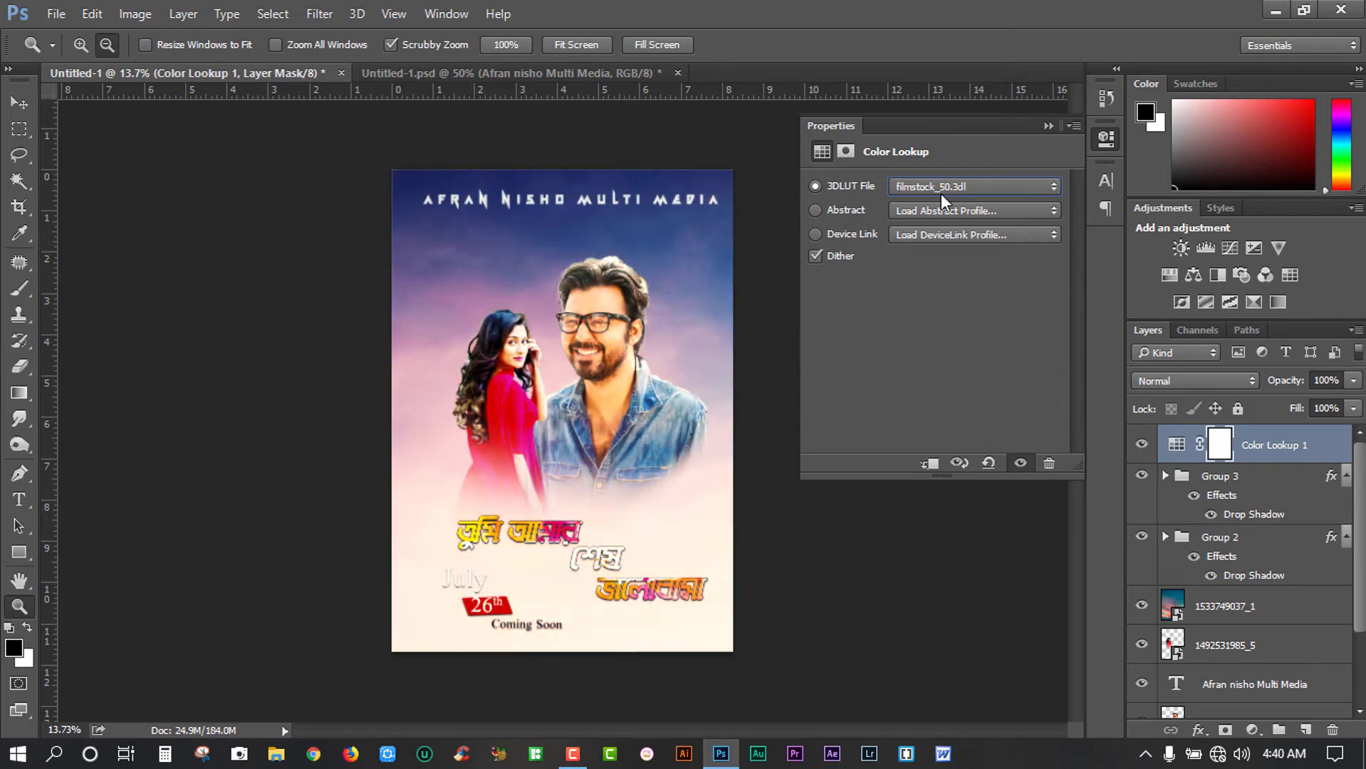
key("Down")
left_click(939, 190)
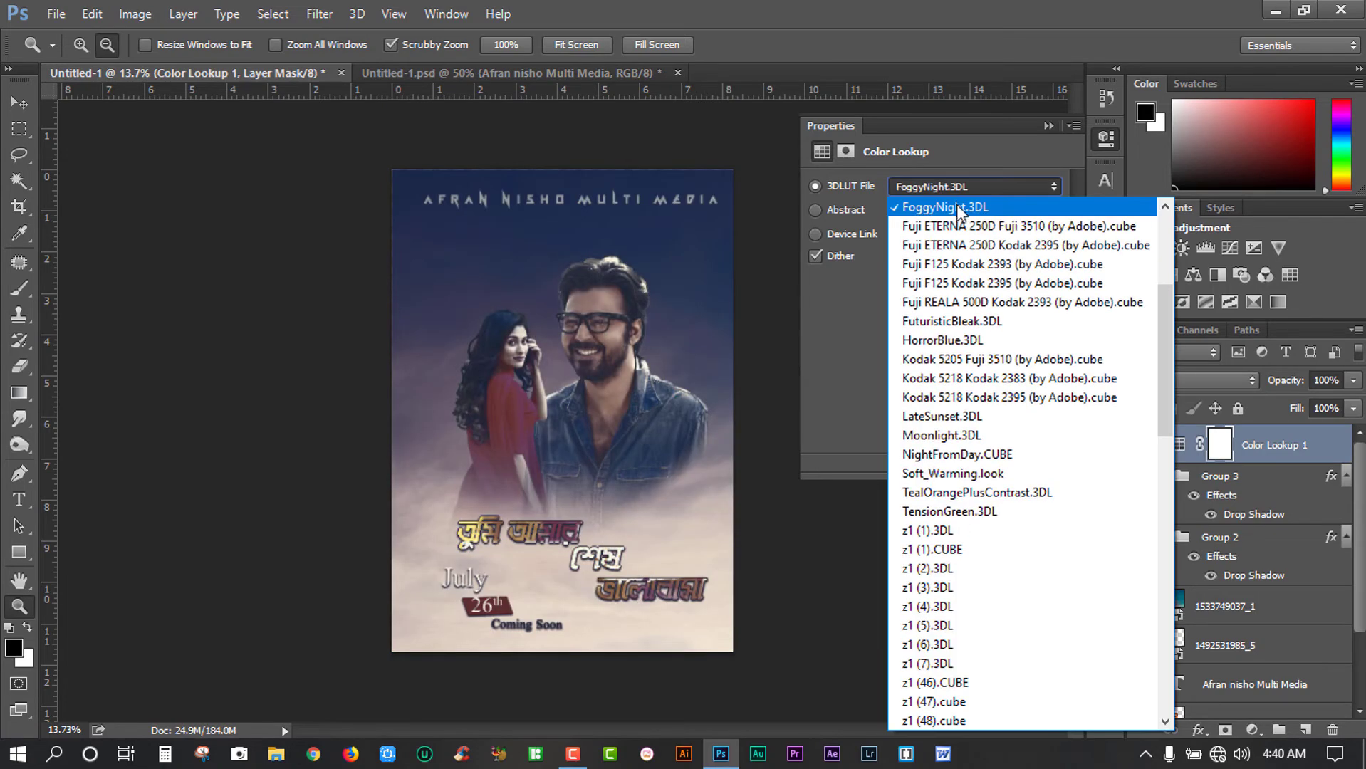
scroll(954, 227, "up", 5)
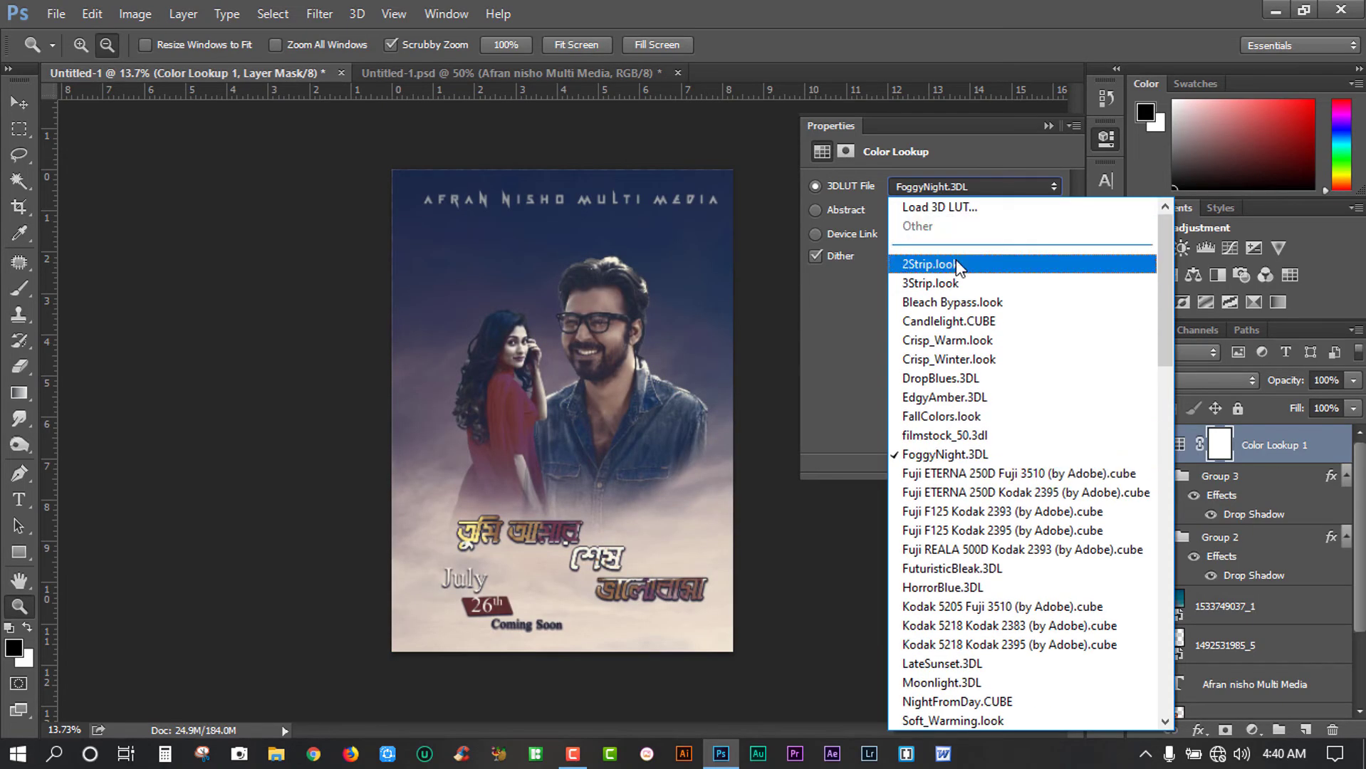
left_click(956, 261)
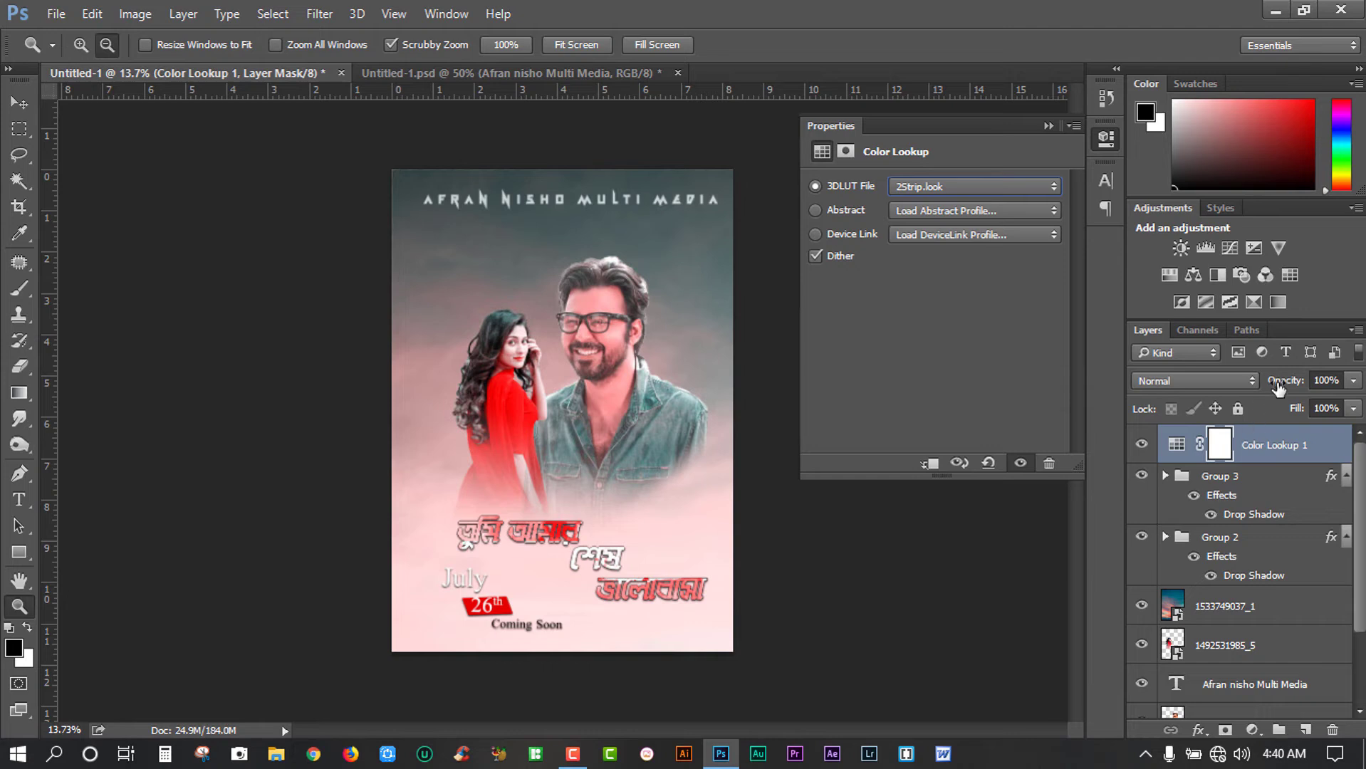
Try the Luminosity, Color, Hue and Difference blend modes on the Color Lookup layer, and reselect the 2Strip.look file
left_click(1208, 384)
left_click(1208, 384)
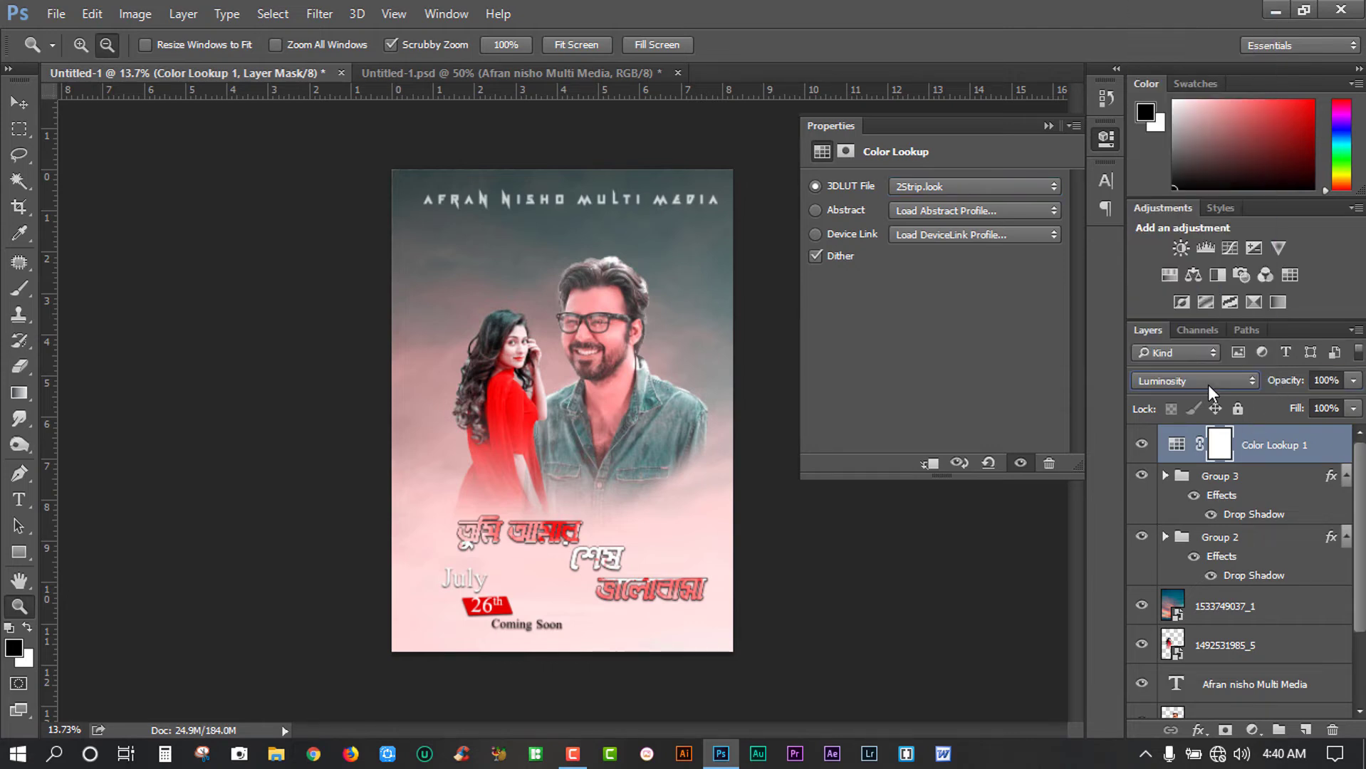
scroll(1207, 384, "up", 1)
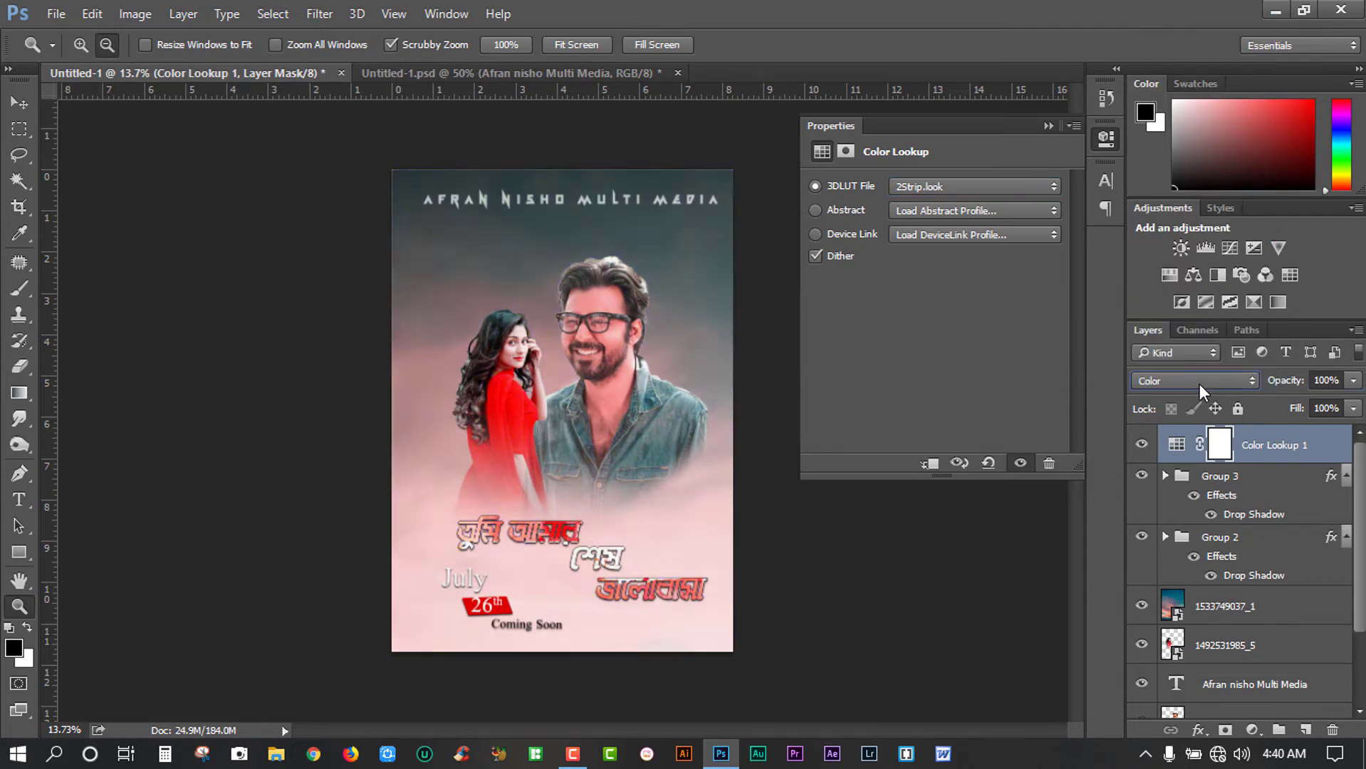
scroll(1200, 384, "up", 2)
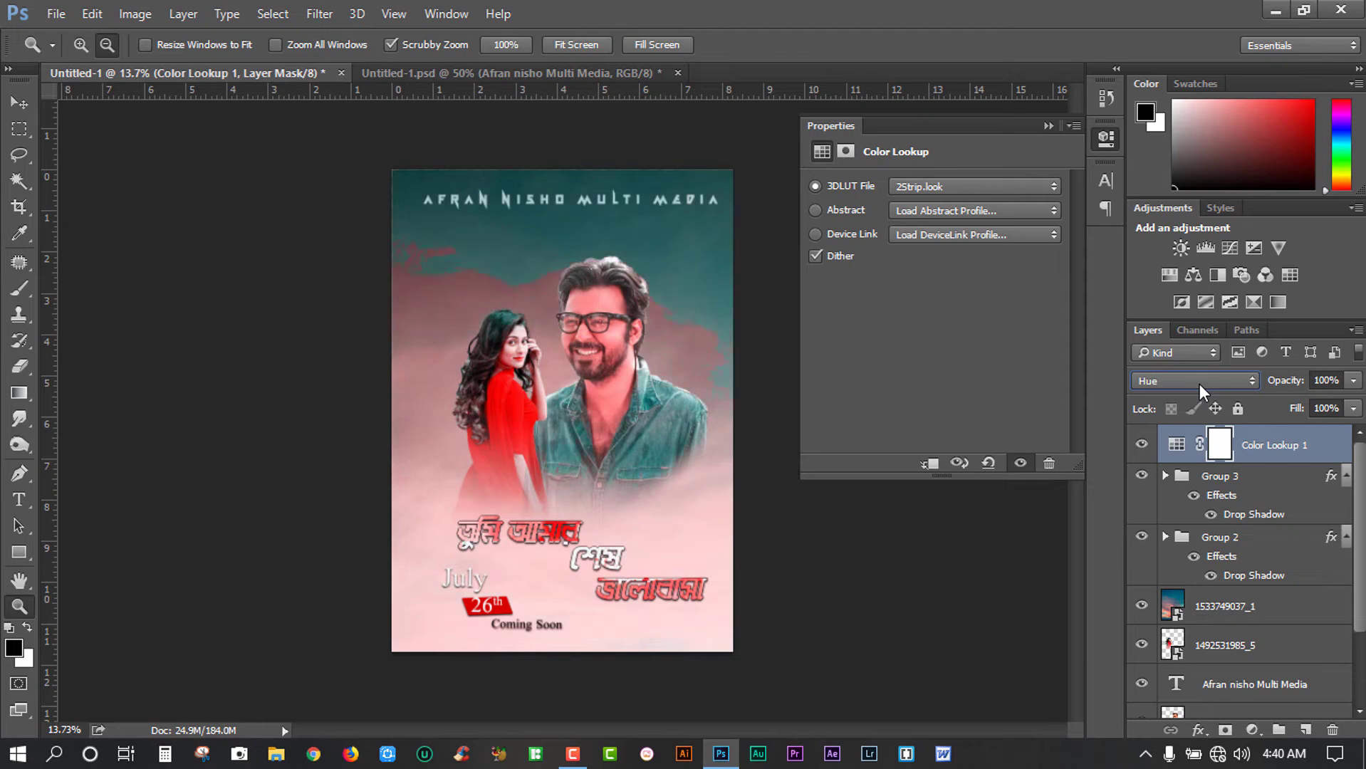
scroll(1199, 384, "up", 2)
scroll(1199, 384, "up", 2)
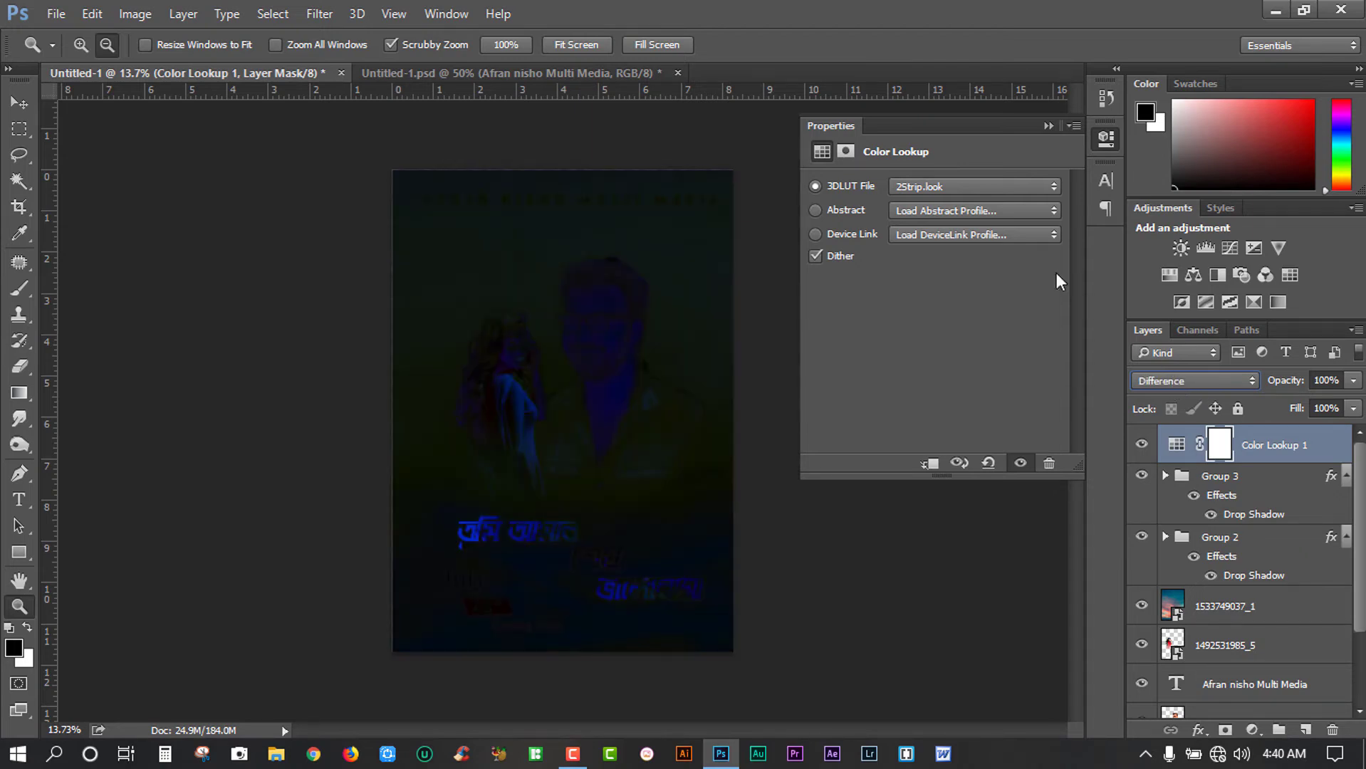
scroll(989, 183, "up", 1)
left_click(978, 184)
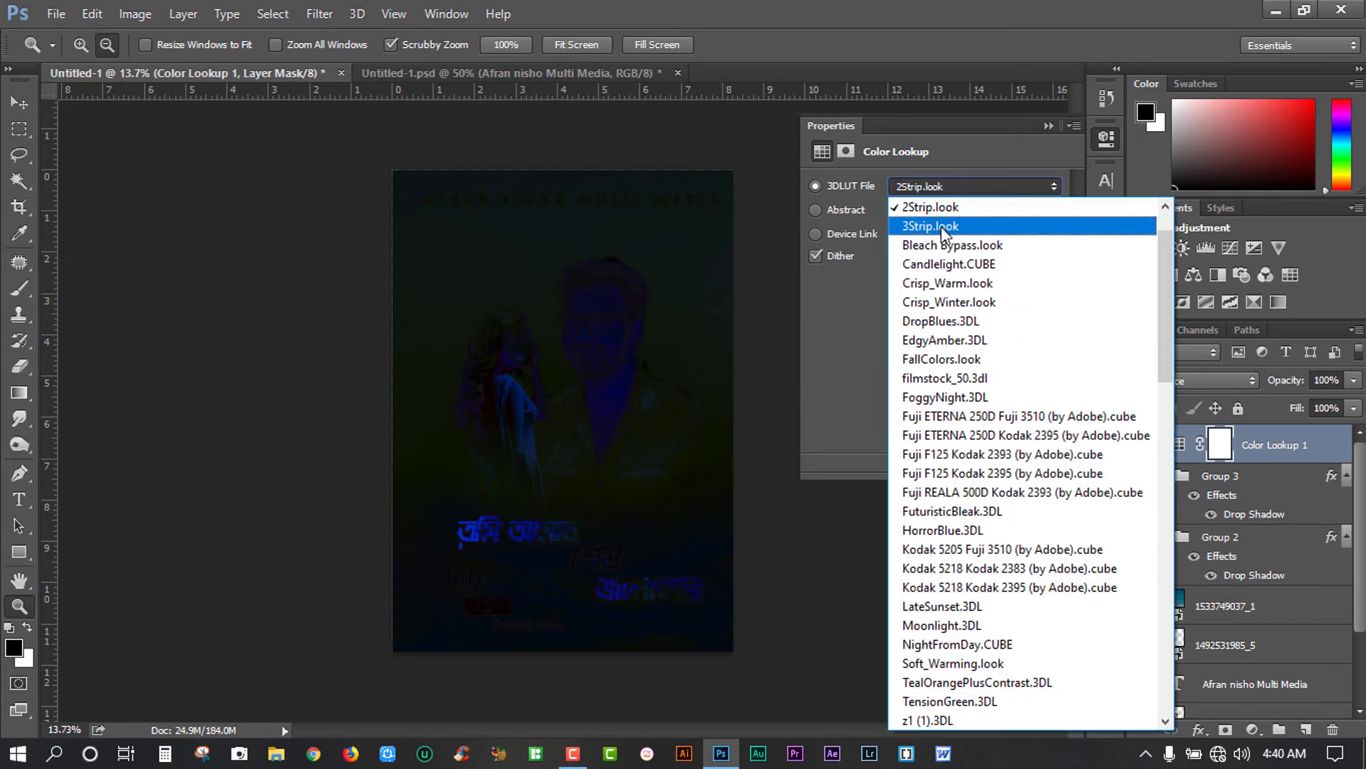
left_click(937, 205)
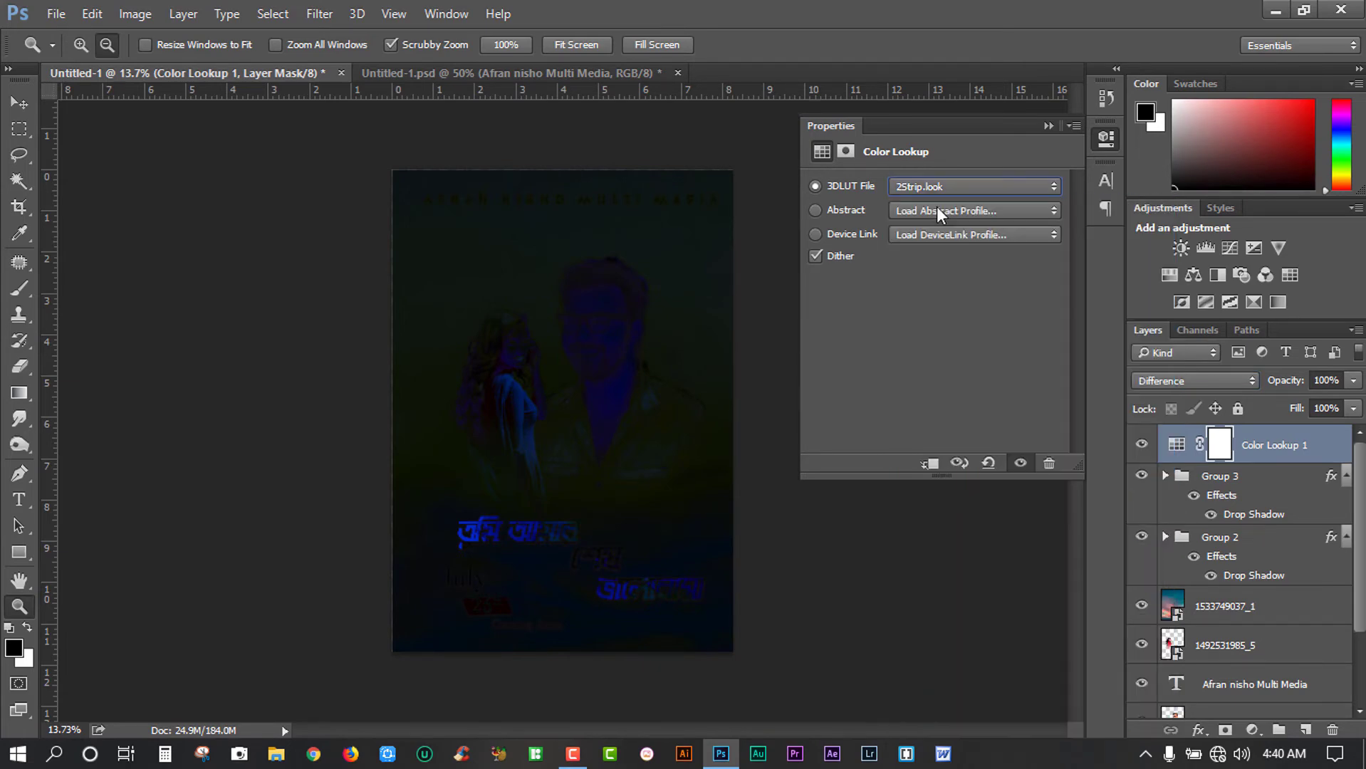
Try the Subtract and Lighter Color blend modes and compare the poster with and without the Color Lookup layer
left_click(1215, 377)
key("Escape")
scroll(1215, 376, "down", 2)
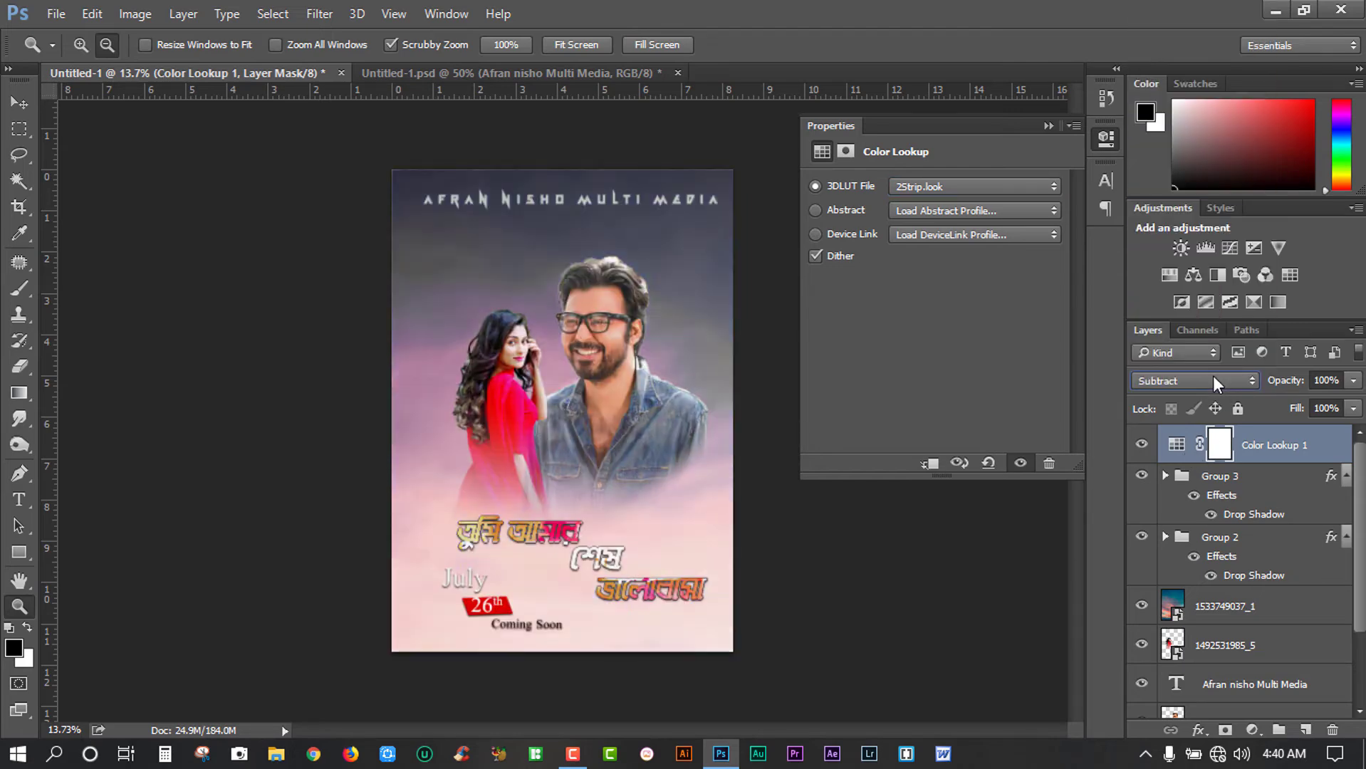
scroll(1213, 375, "up", 10)
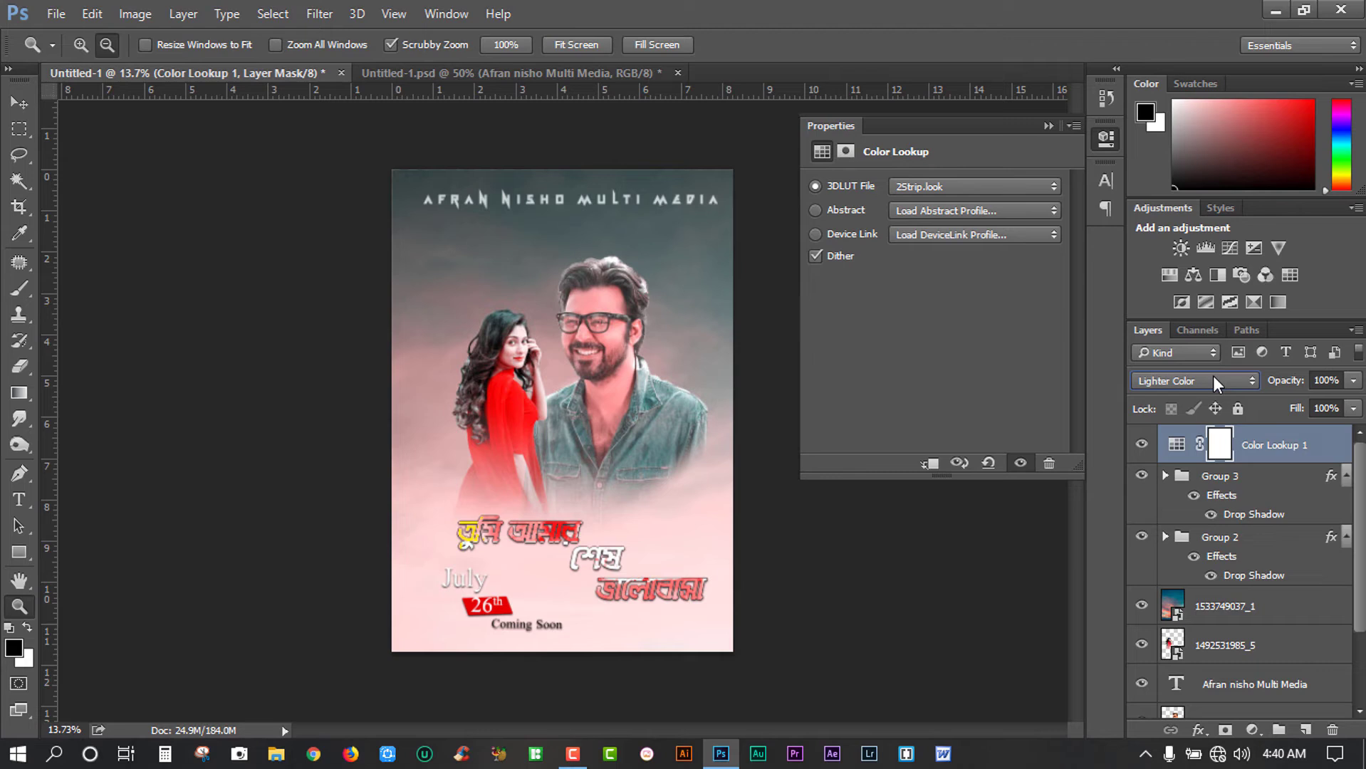
left_click(1138, 447)
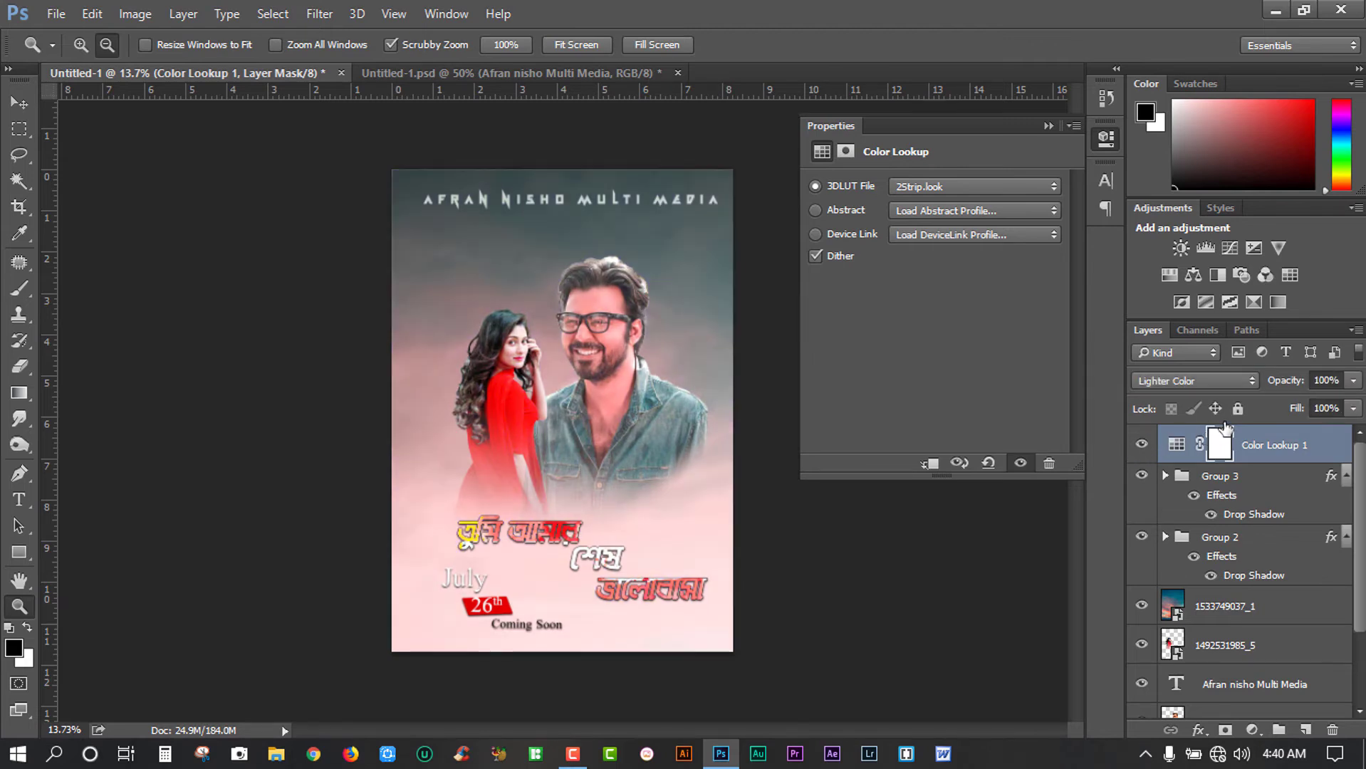
Try Linear Dodge (Add), Color Dodge, Lighten, Darker Color and Color Burn on the Color Lookup layer, ending on Normal
left_click(1196, 382)
left_click(1159, 152)
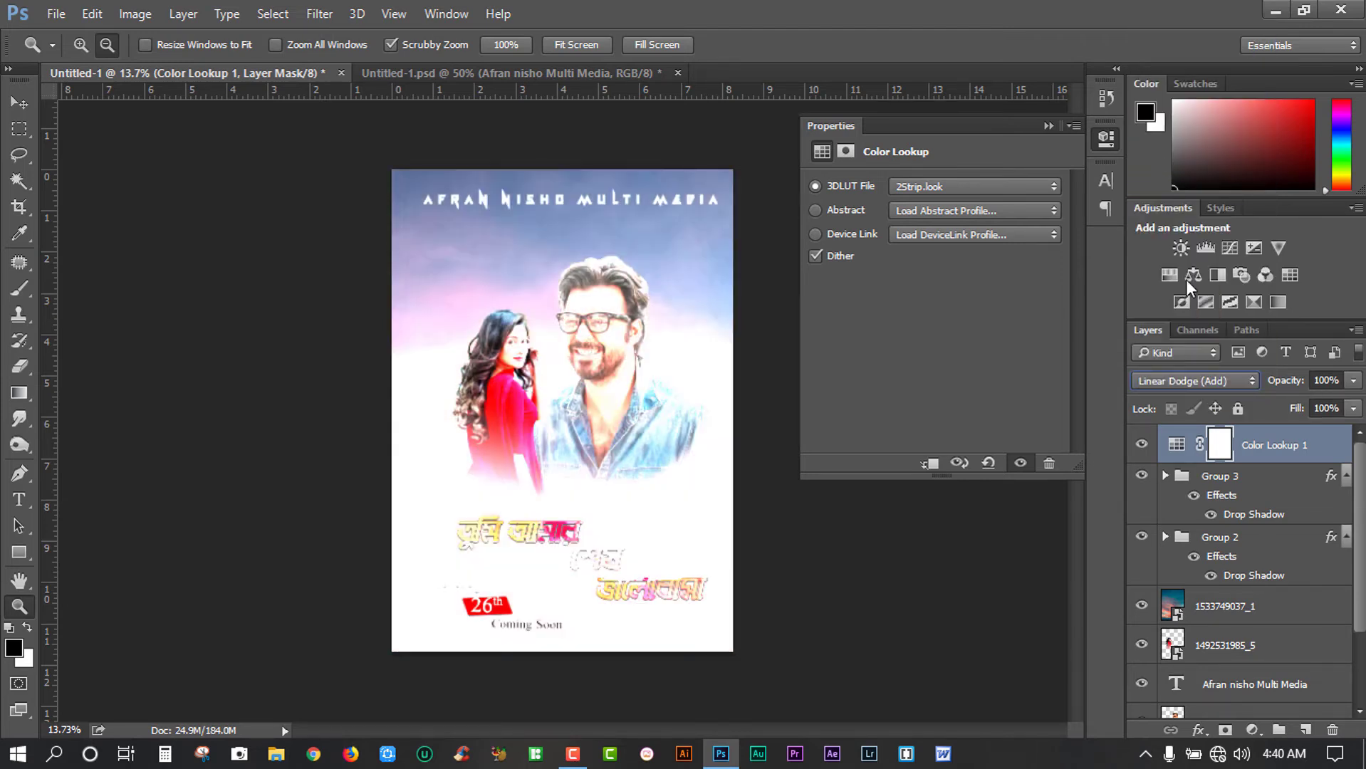
scroll(1178, 384, "up", 1)
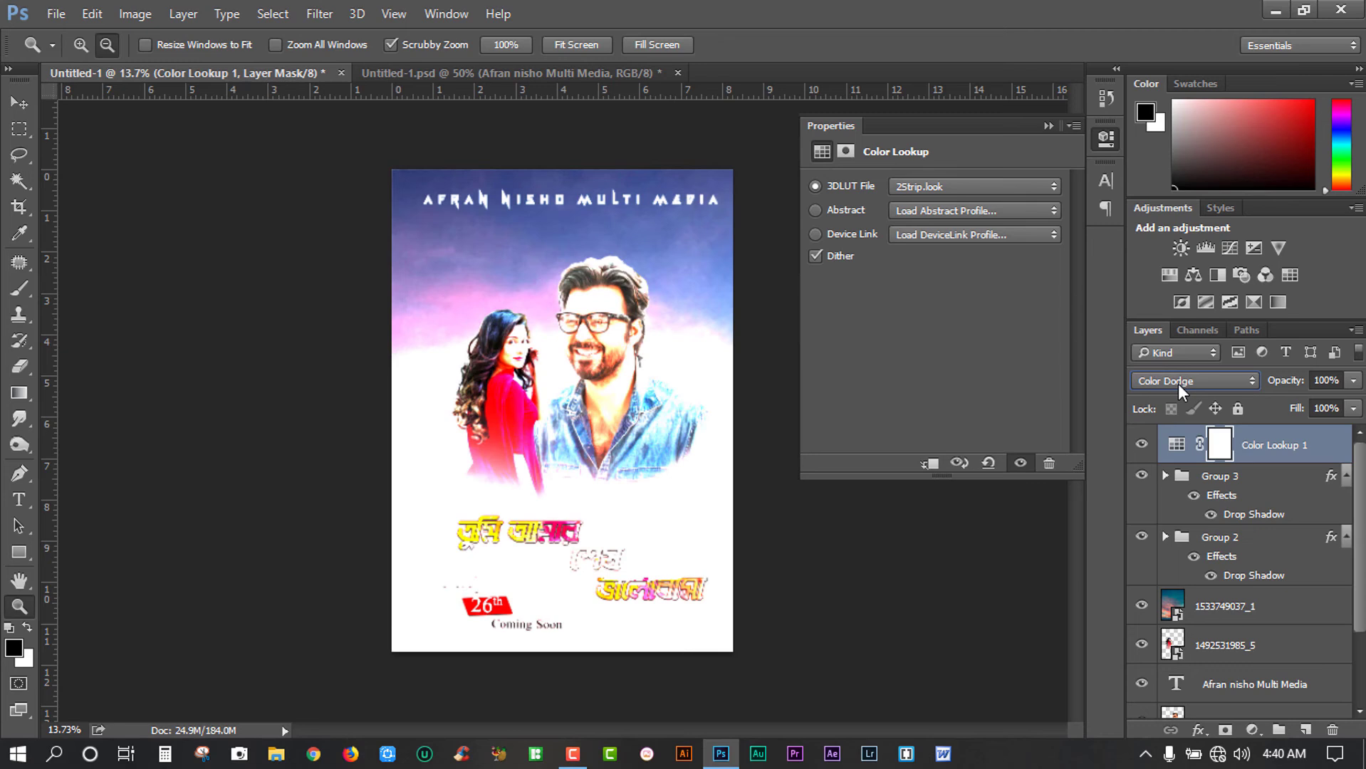
scroll(1178, 384, "up", 1)
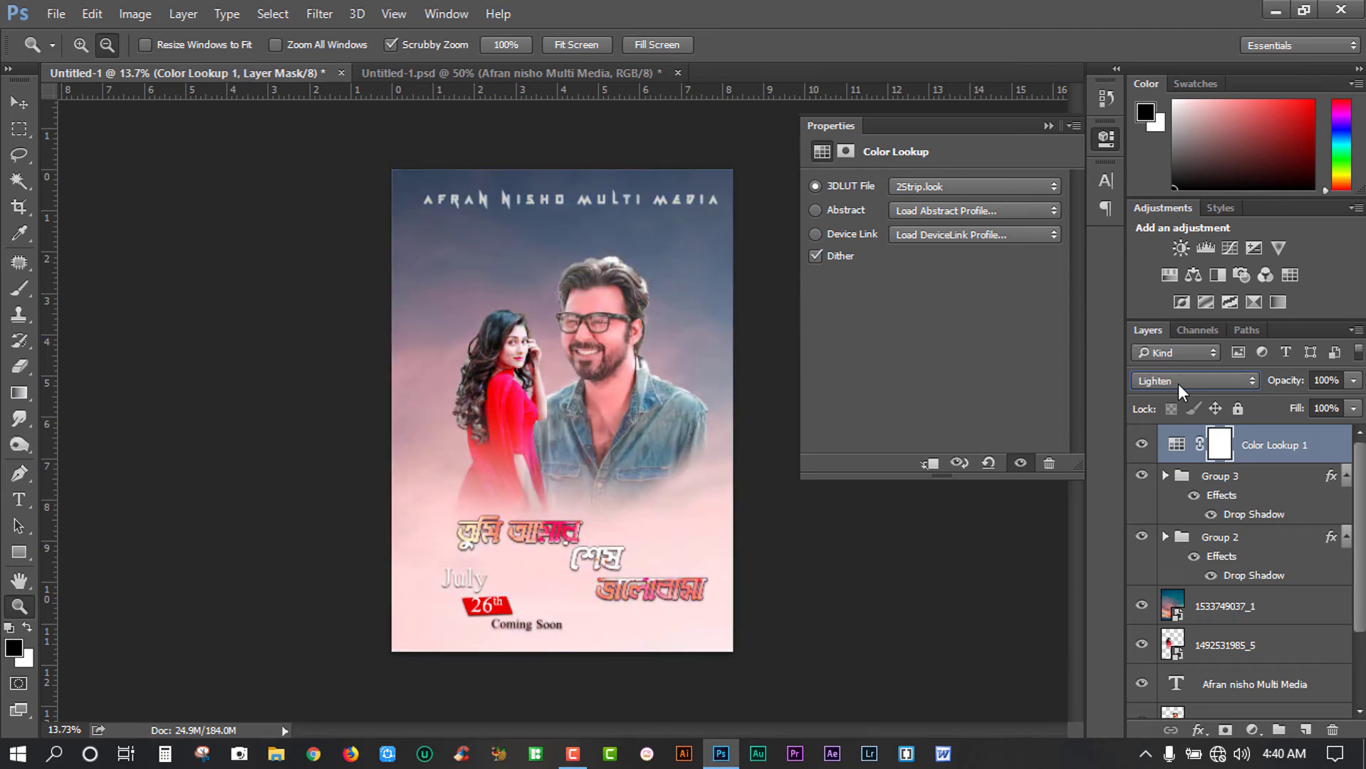
scroll(1178, 383, "up", 1)
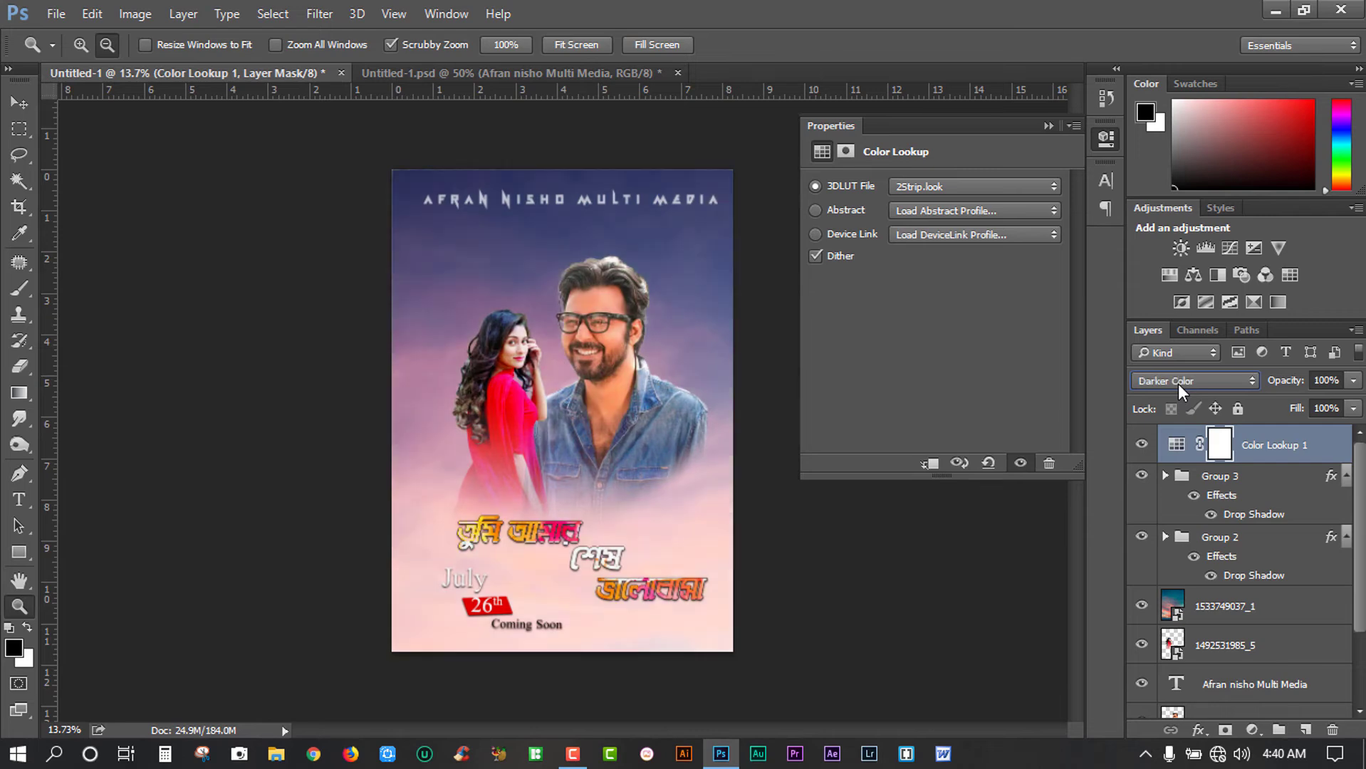
scroll(1178, 384, "up", 1)
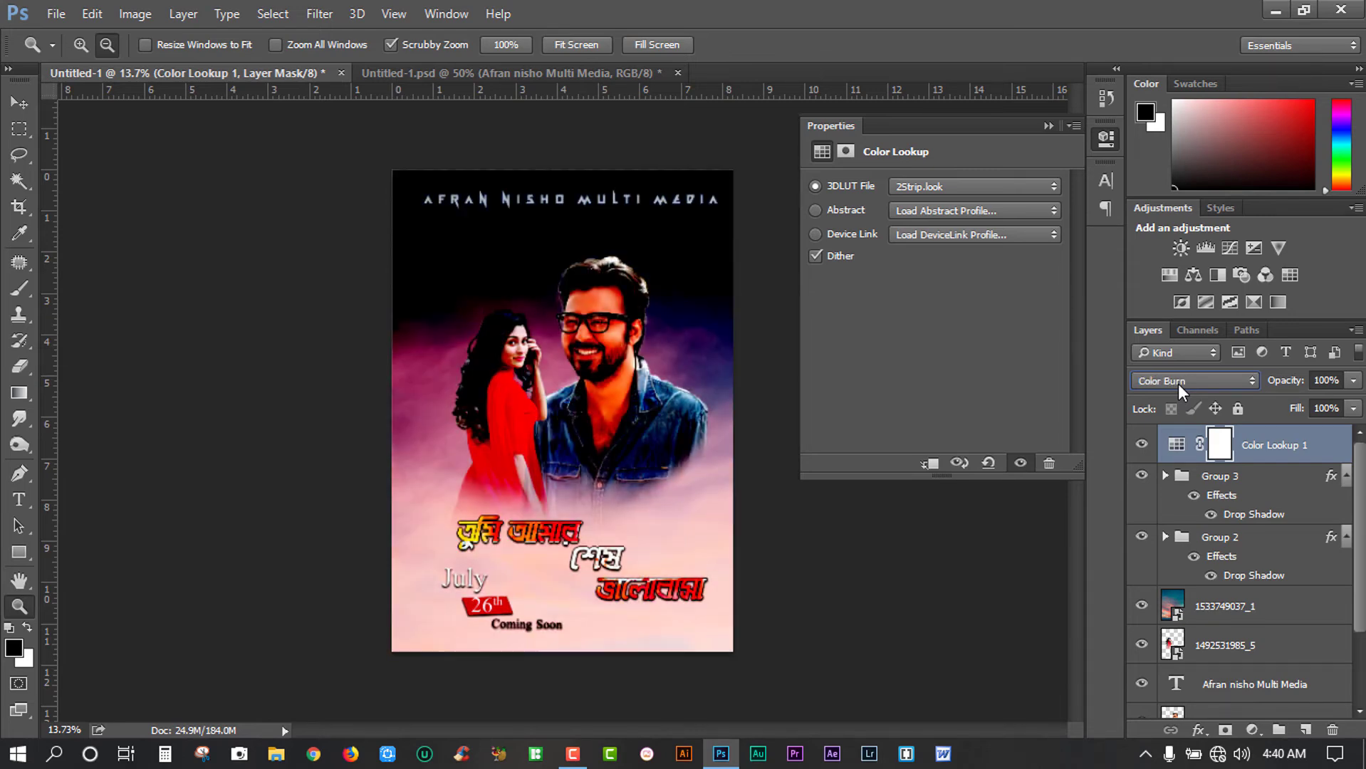
scroll(1178, 383, "up", 1)
scroll(1178, 384, "up", 1)
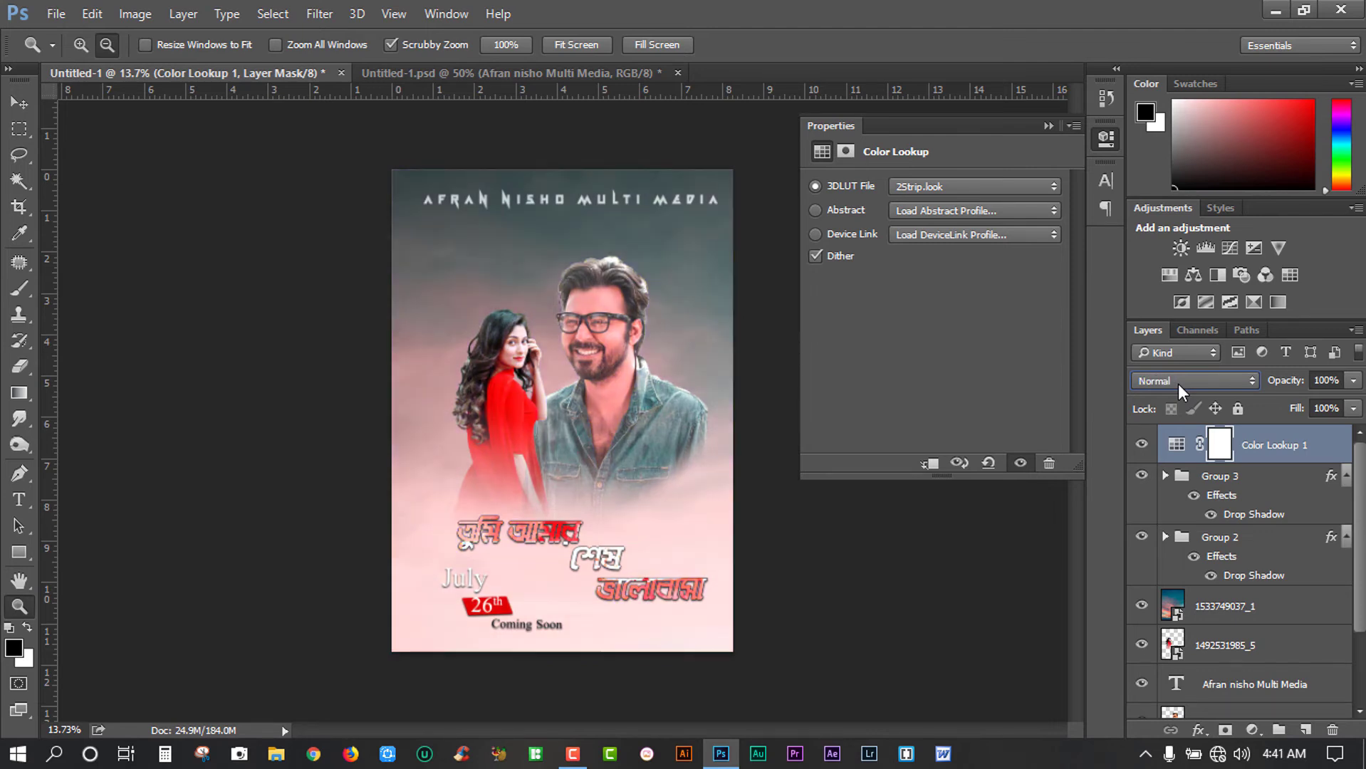
Try Soft Light on the Color Lookup layer, and set its blend mode to Lighter Color
left_click(1178, 382)
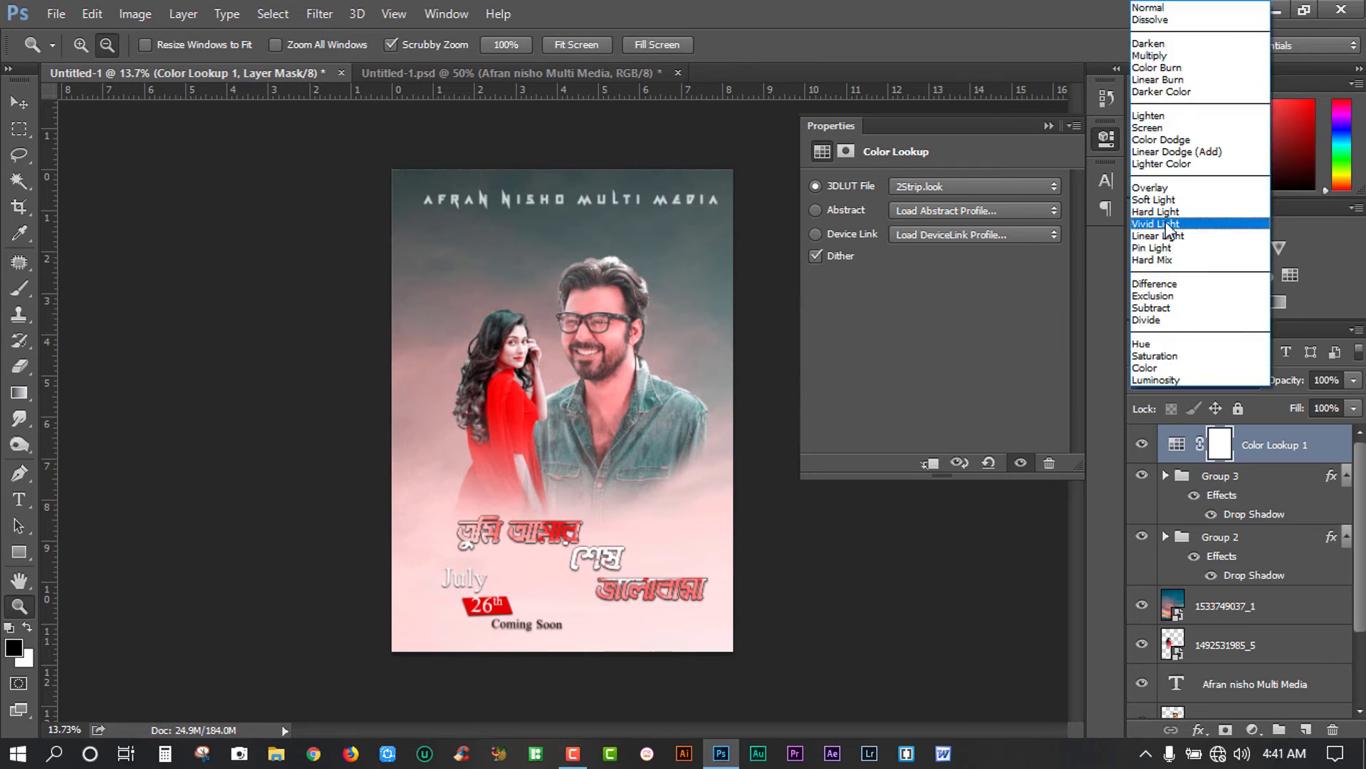
left_click(1157, 212)
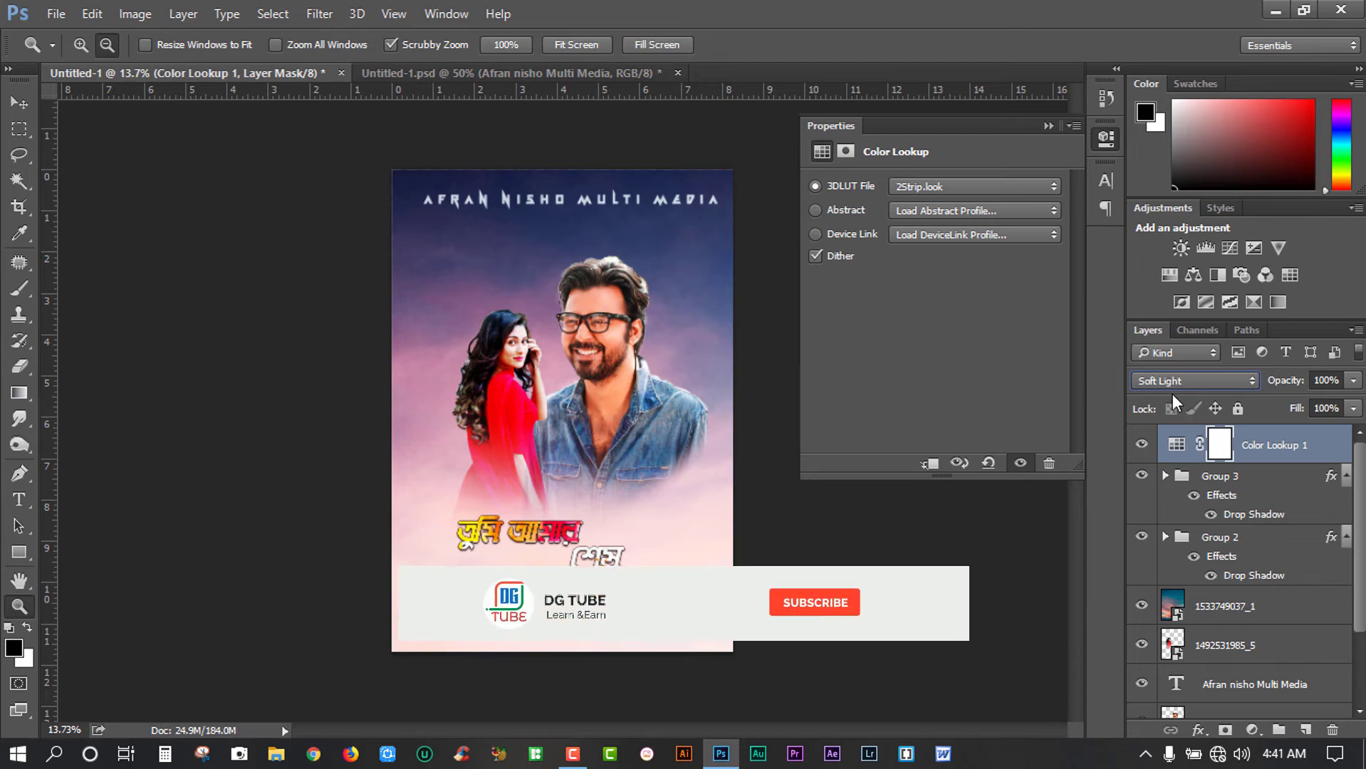
scroll(1170, 379, "up", 2)
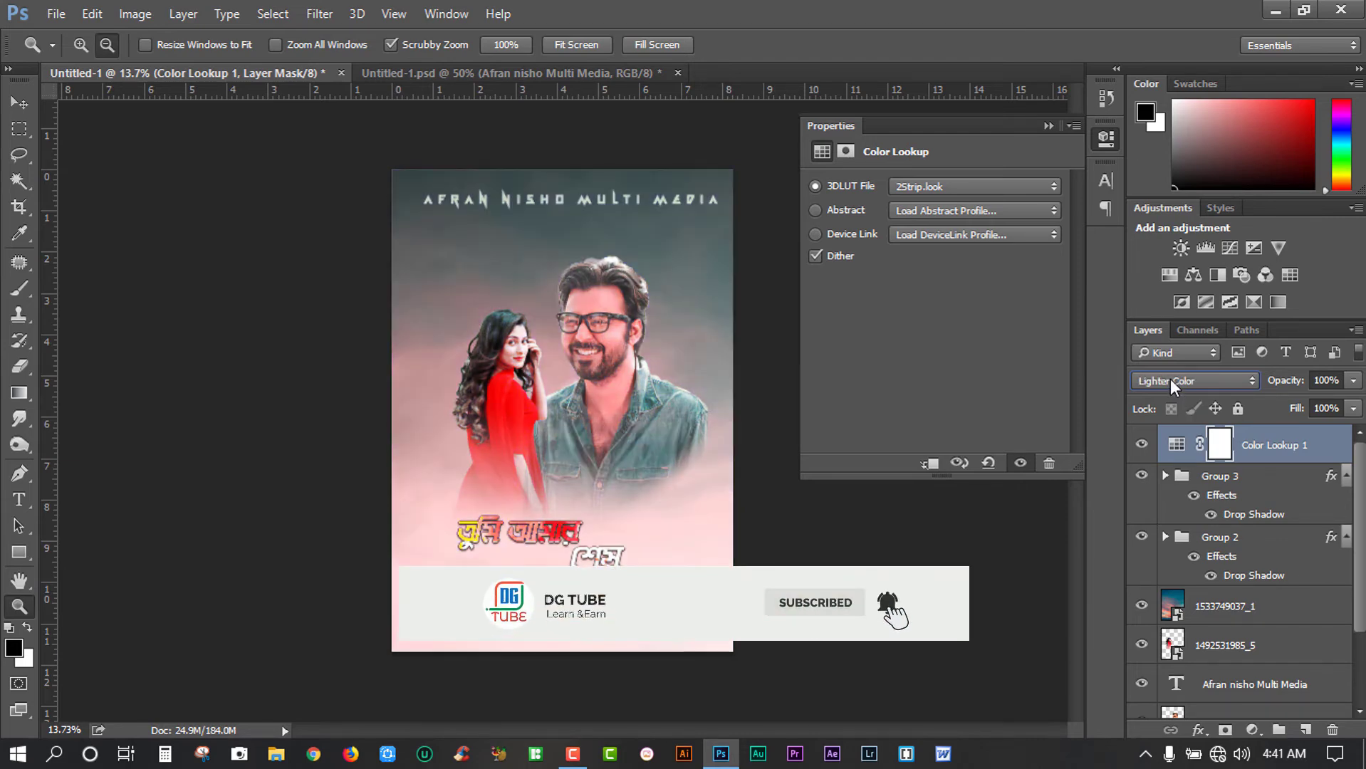
scroll(1170, 379, "up", 1)
scroll(1169, 379, "down", 1)
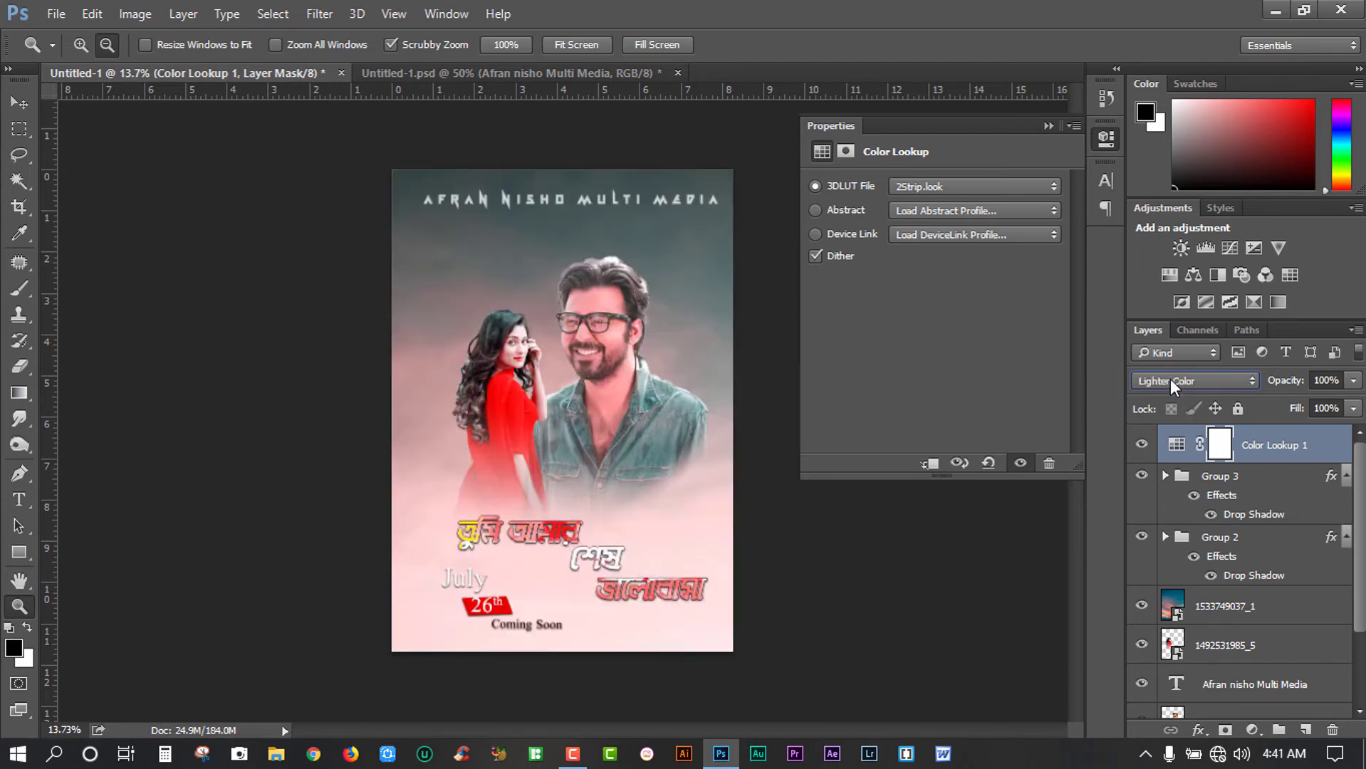
Move the Color Lookup layer below Group 2 and set its opacity to 96%
left_click_drag(556, 345, 741, 450)
left_click_drag(1232, 463, 1227, 591)
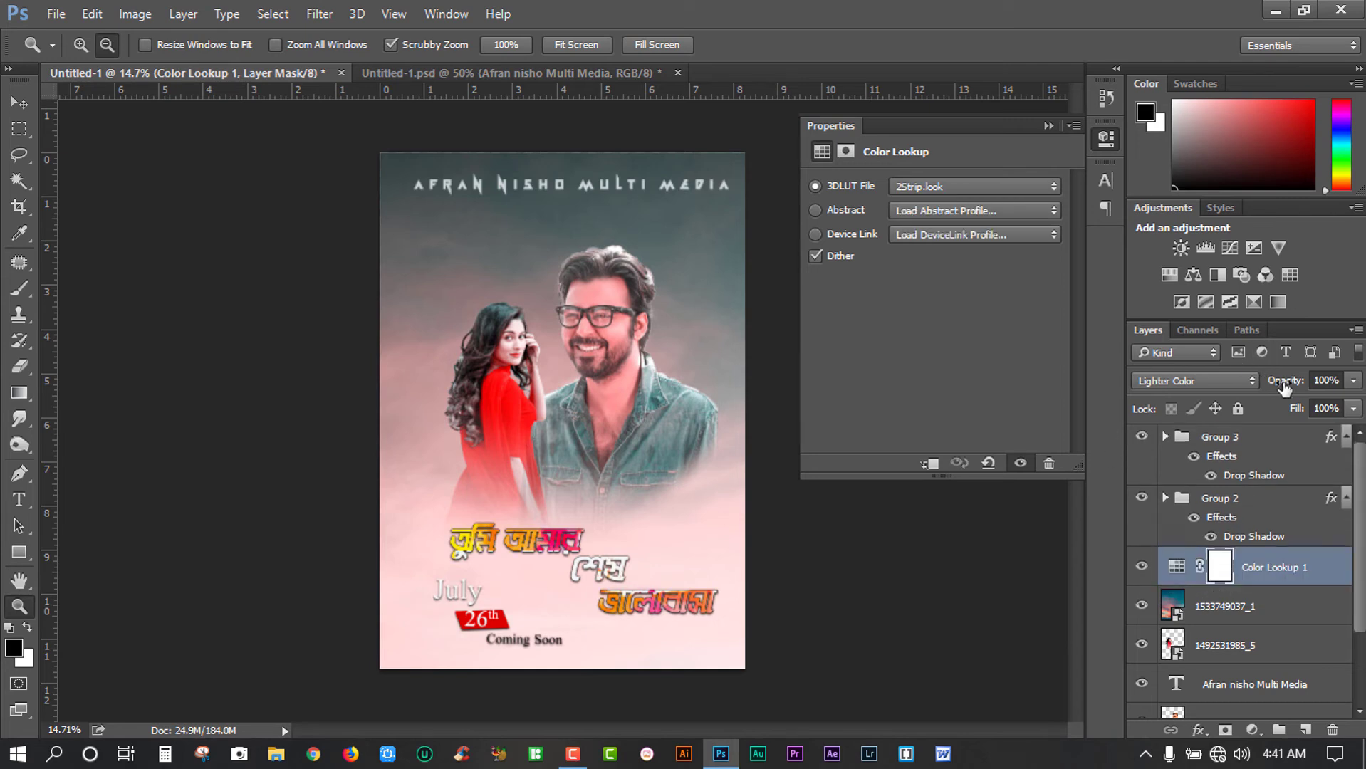
left_click_drag(1286, 385, 1234, 406)
left_click(1047, 126)
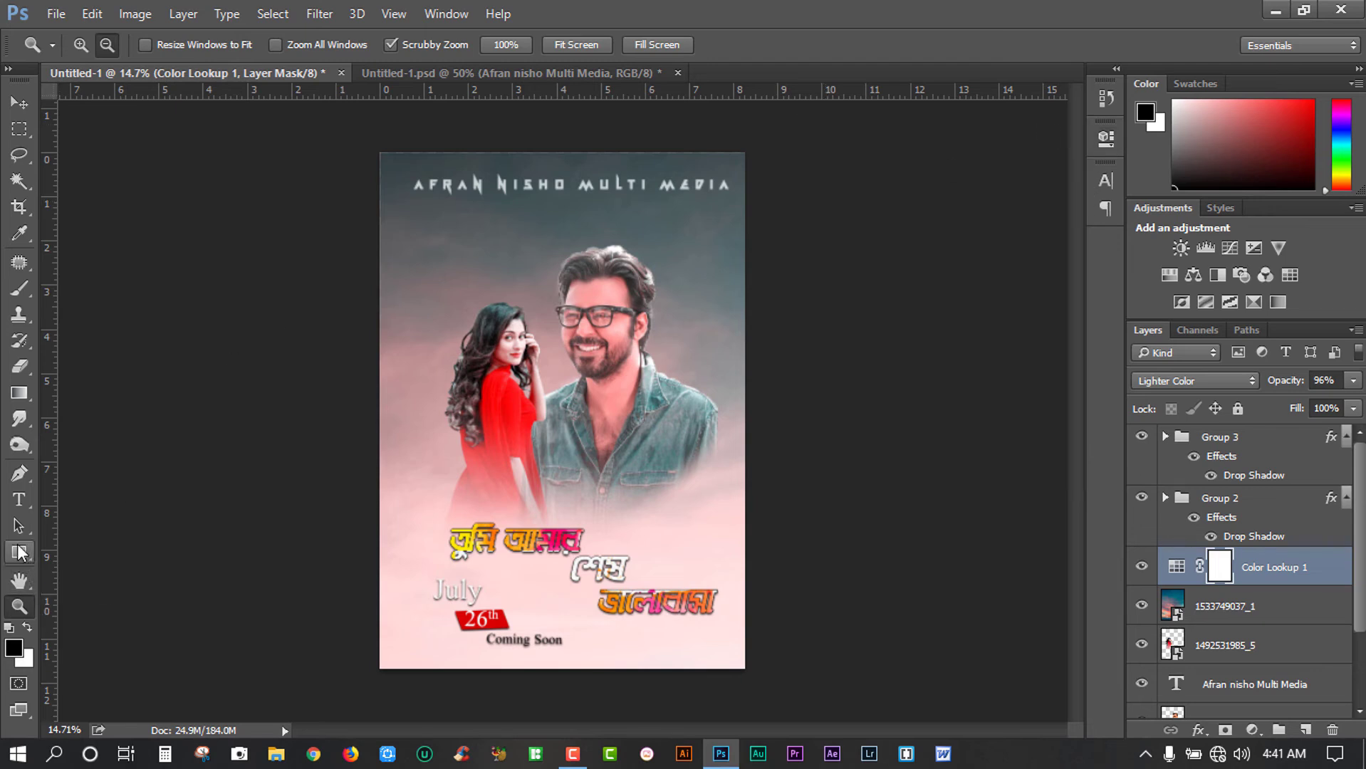
Draw a rectangle of about 3033 by 3875 px over the whole poster and fill it with cyan 00deff
left_click(19, 552)
left_click_drag(362, 139, 809, 708)
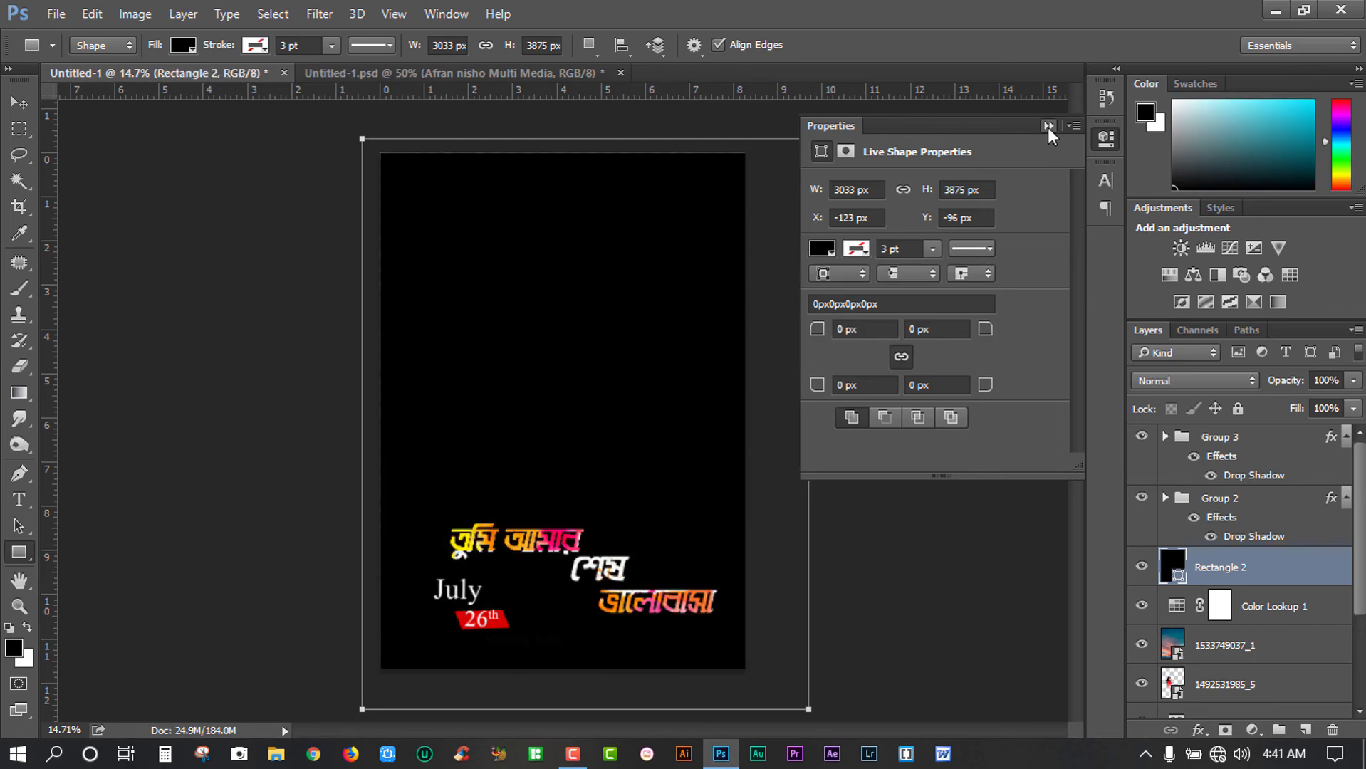
double_click(1181, 572)
mouse_move(1081, 278)
left_mouse_down()
mouse_move(1082, 312)
mouse_move(1086, 291)
left_mouse_up()
left_click_drag(1048, 218, 1098, 122)
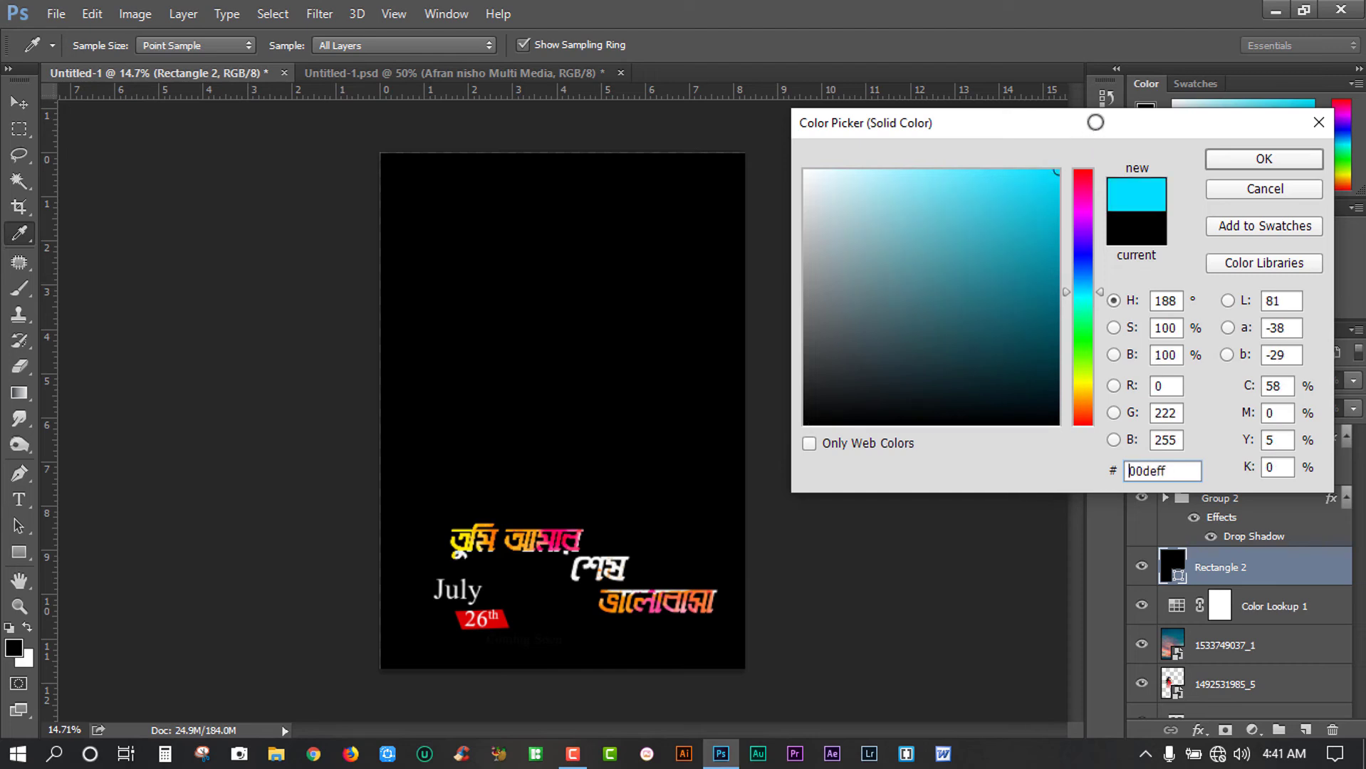
left_click(1261, 158)
key("u")
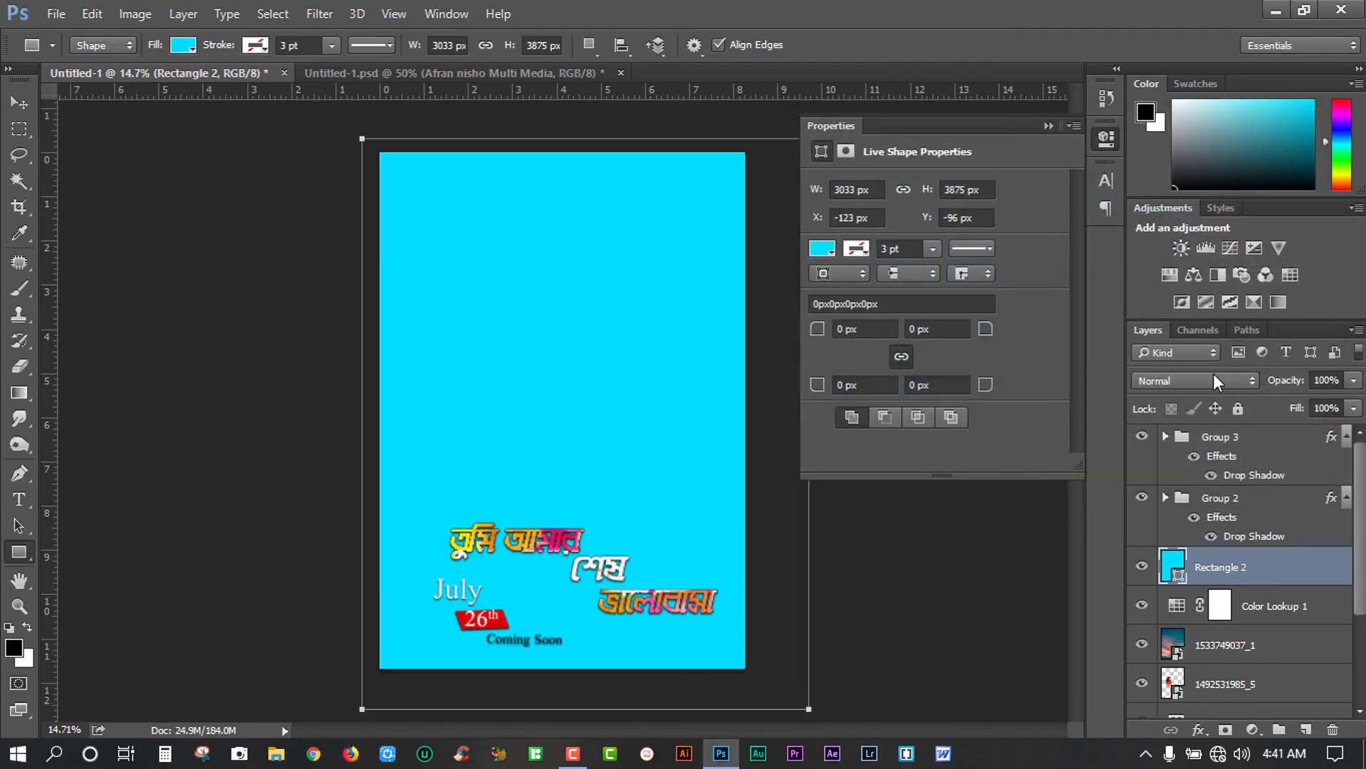
Try the Luminosity, Hue, Subtract and Exclusion blend modes on the cyan rectangle layer
left_click(1211, 381)
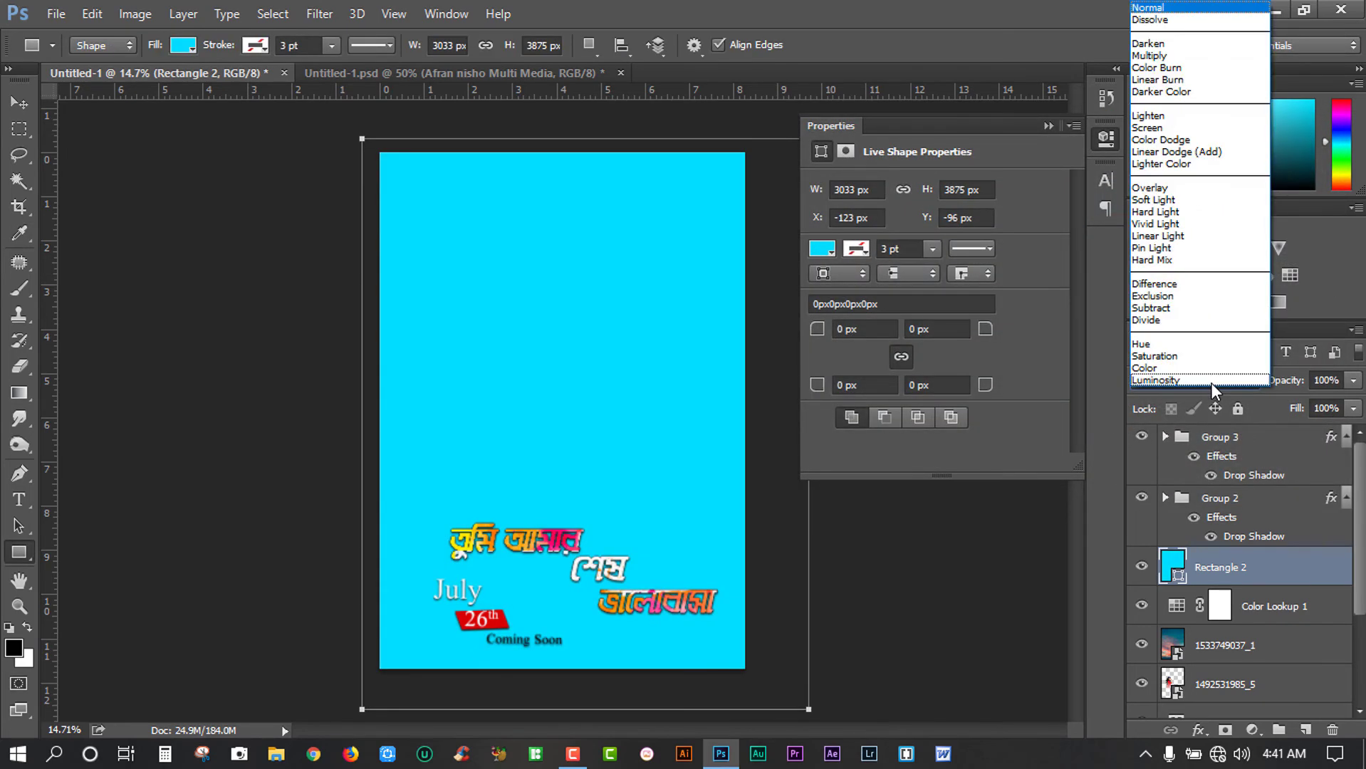
left_click(1211, 382)
scroll(1211, 381, "up", 2)
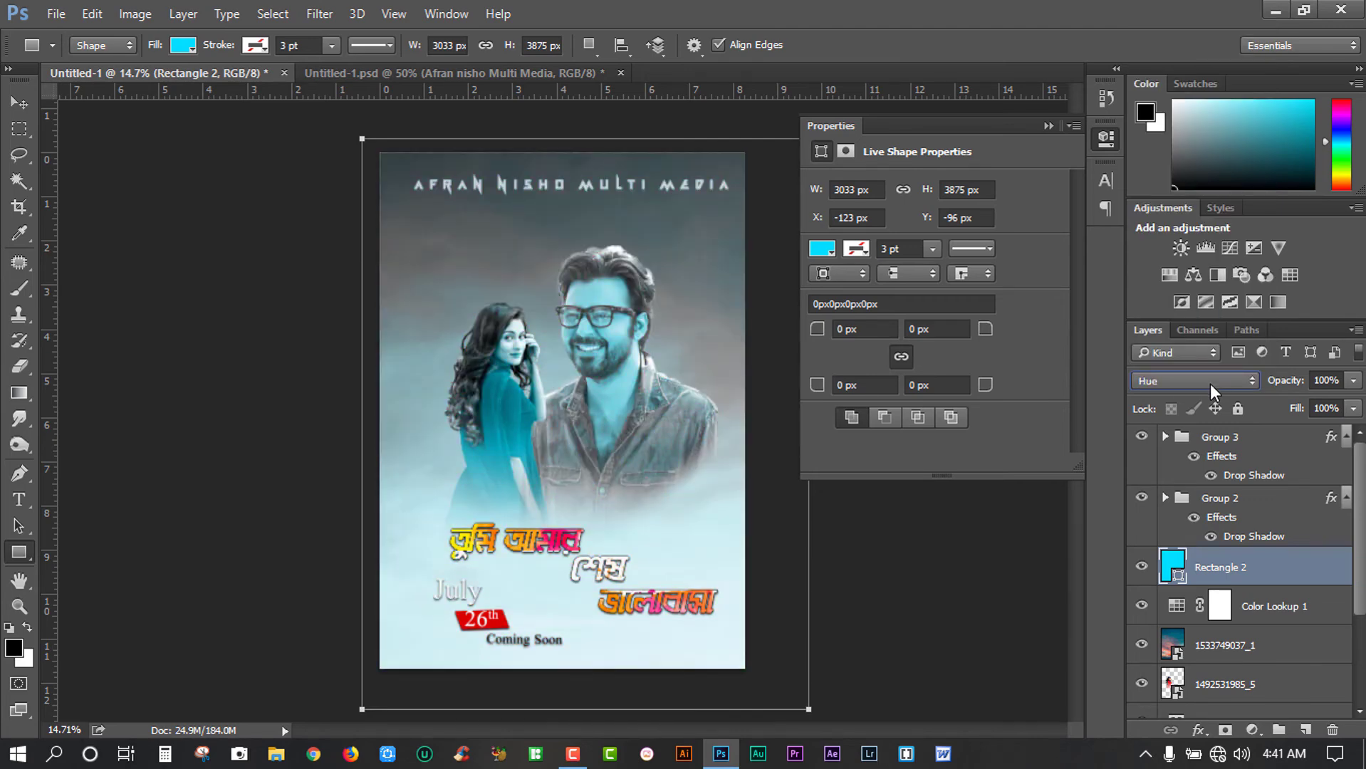
scroll(1210, 384, "up", 2)
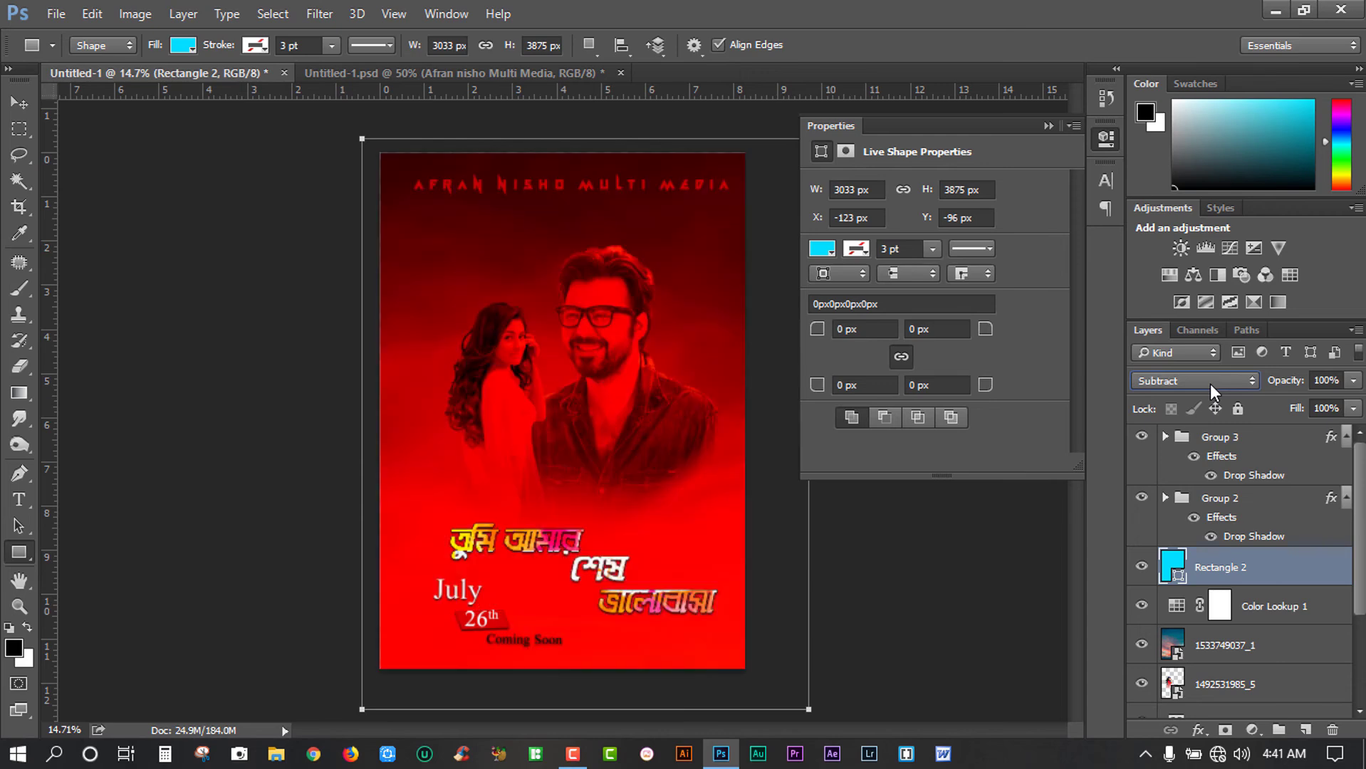
scroll(1210, 384, "up", 1)
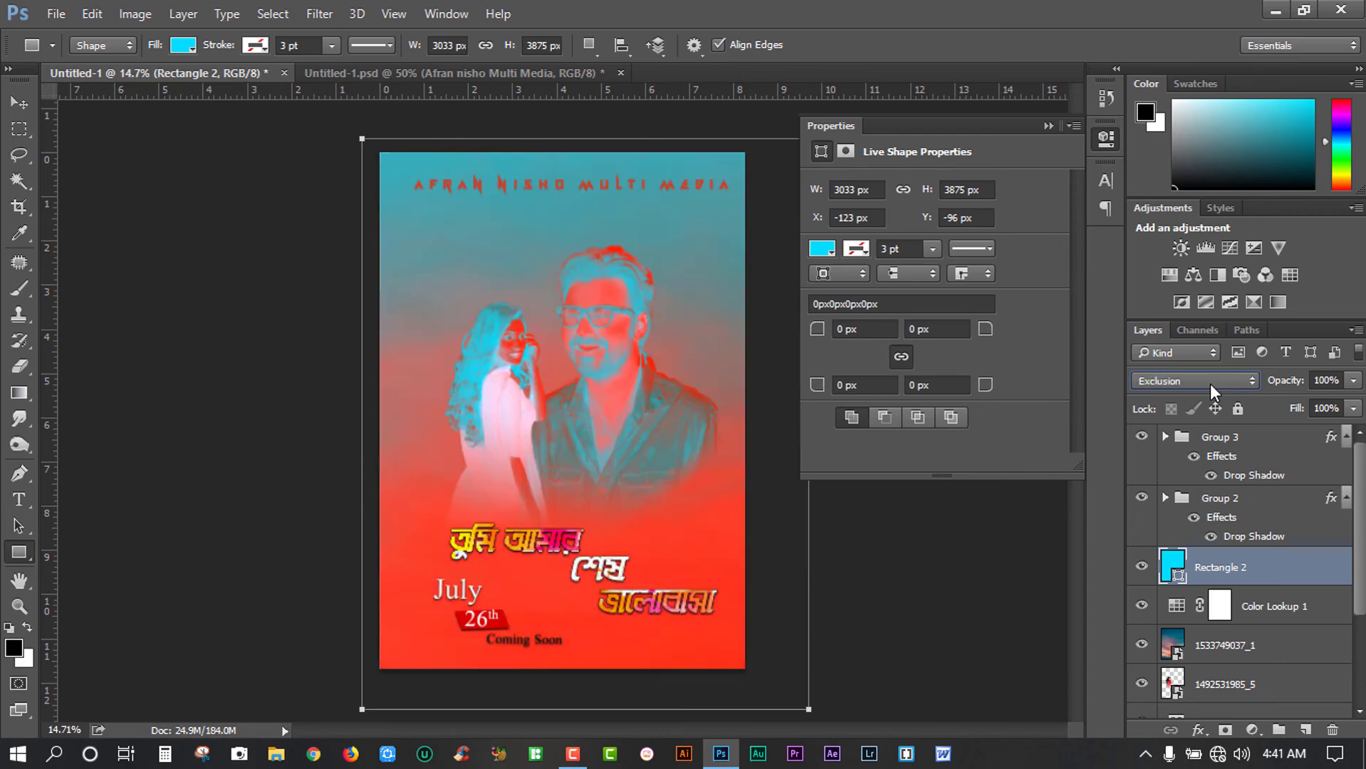
scroll(1210, 384, "down", 1)
Try 1% and 82% opacity on the cyan rectangle layer in Subtract mode
mouse_move(1282, 382)
left_mouse_down()
mouse_move(1210, 385)
mouse_move(1270, 385)
left_mouse_up()
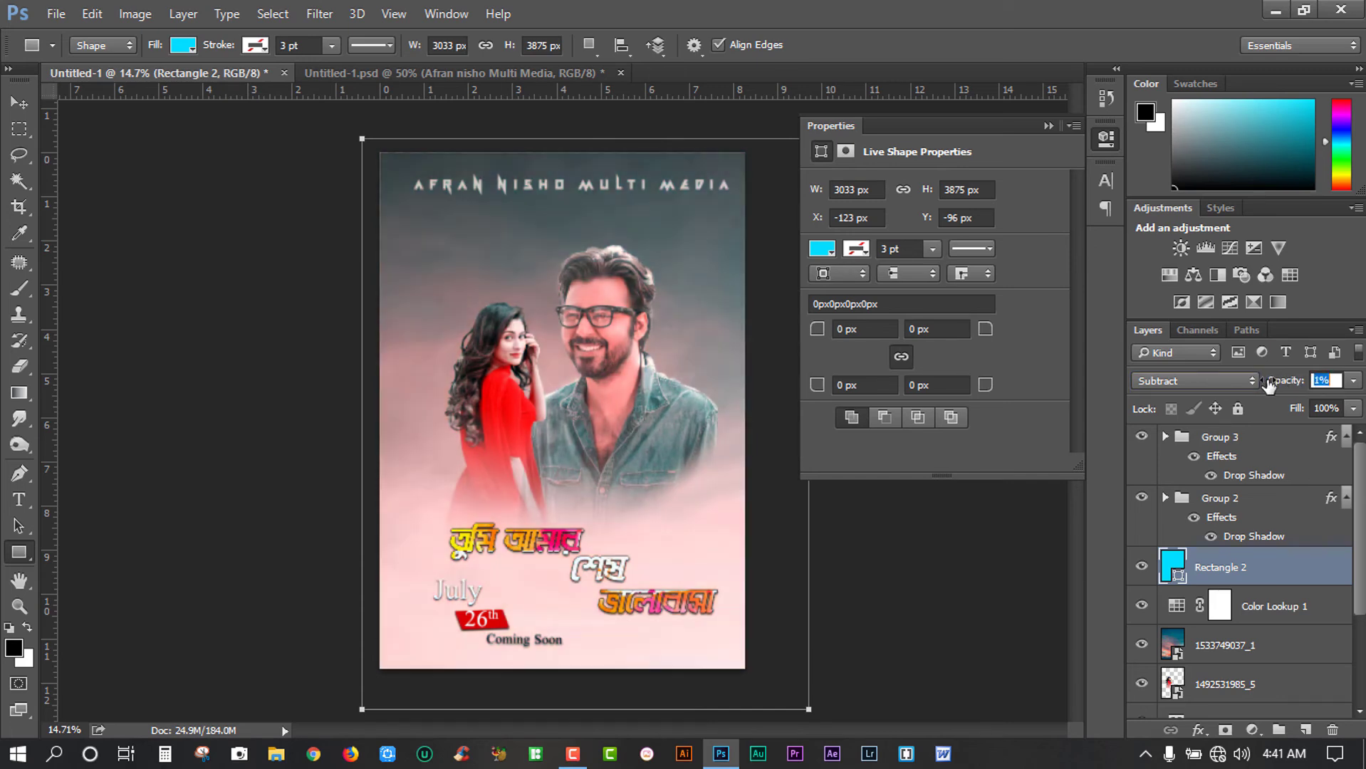
left_click(1229, 379)
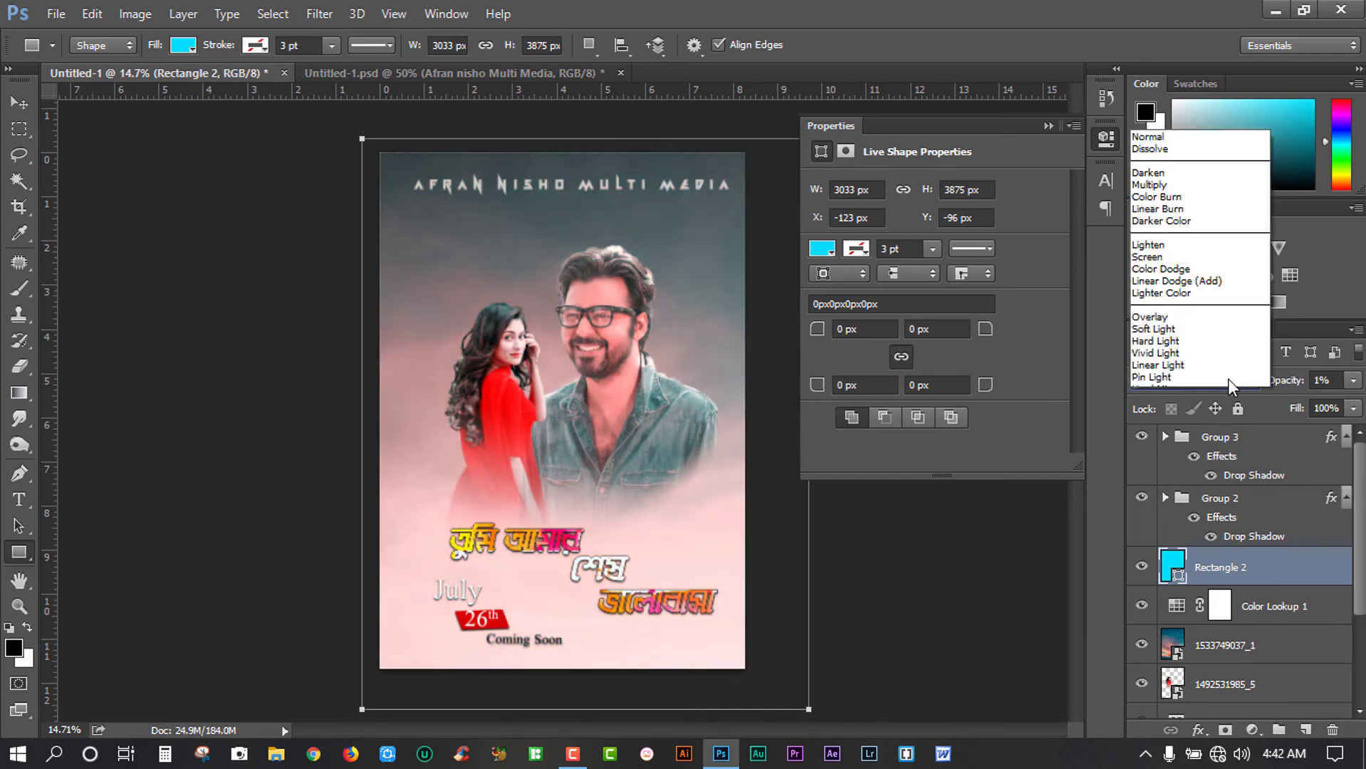
left_click(1292, 380)
left_click_drag(1289, 386, 1346, 387)
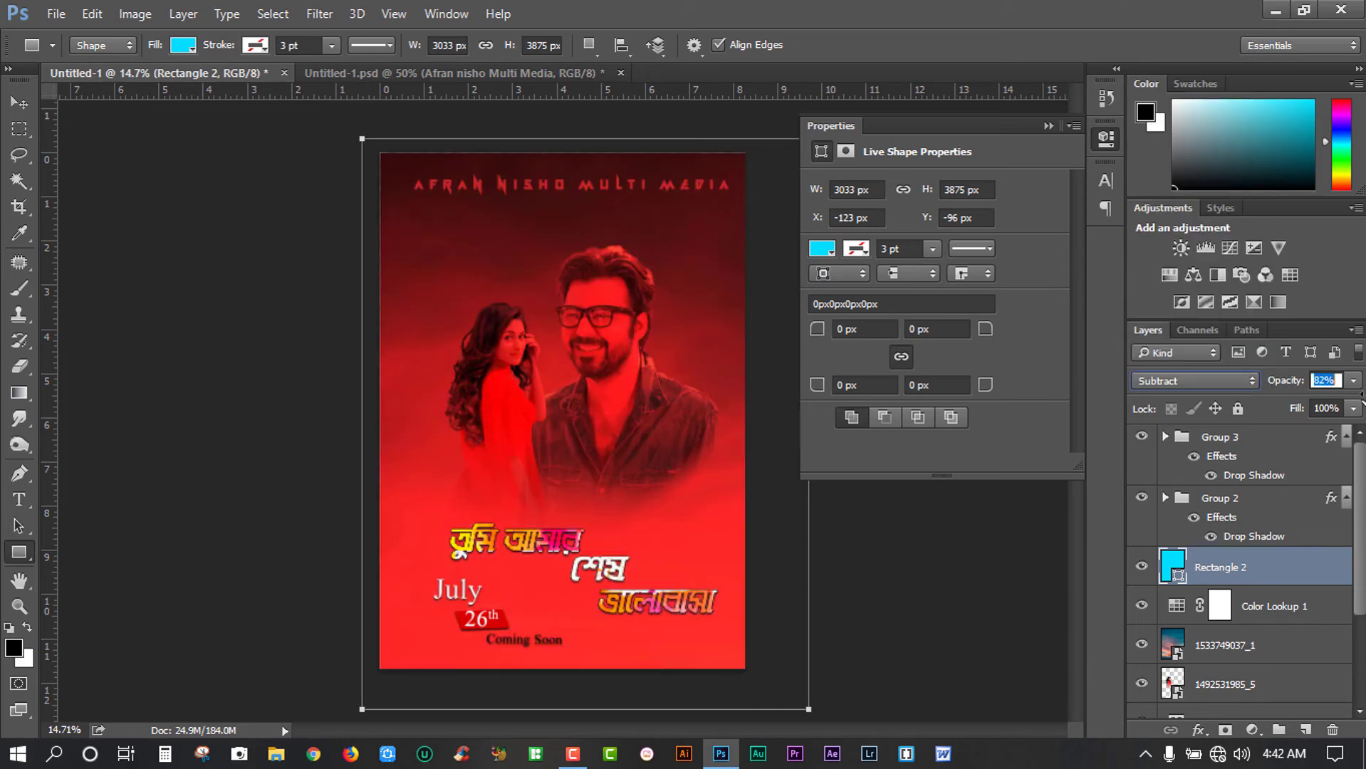
Try Vivid Light on the cyan rectangle, set it to Soft Light at 19% opacity, and deselect the layer
left_click(1221, 387)
left_click(1158, 223)
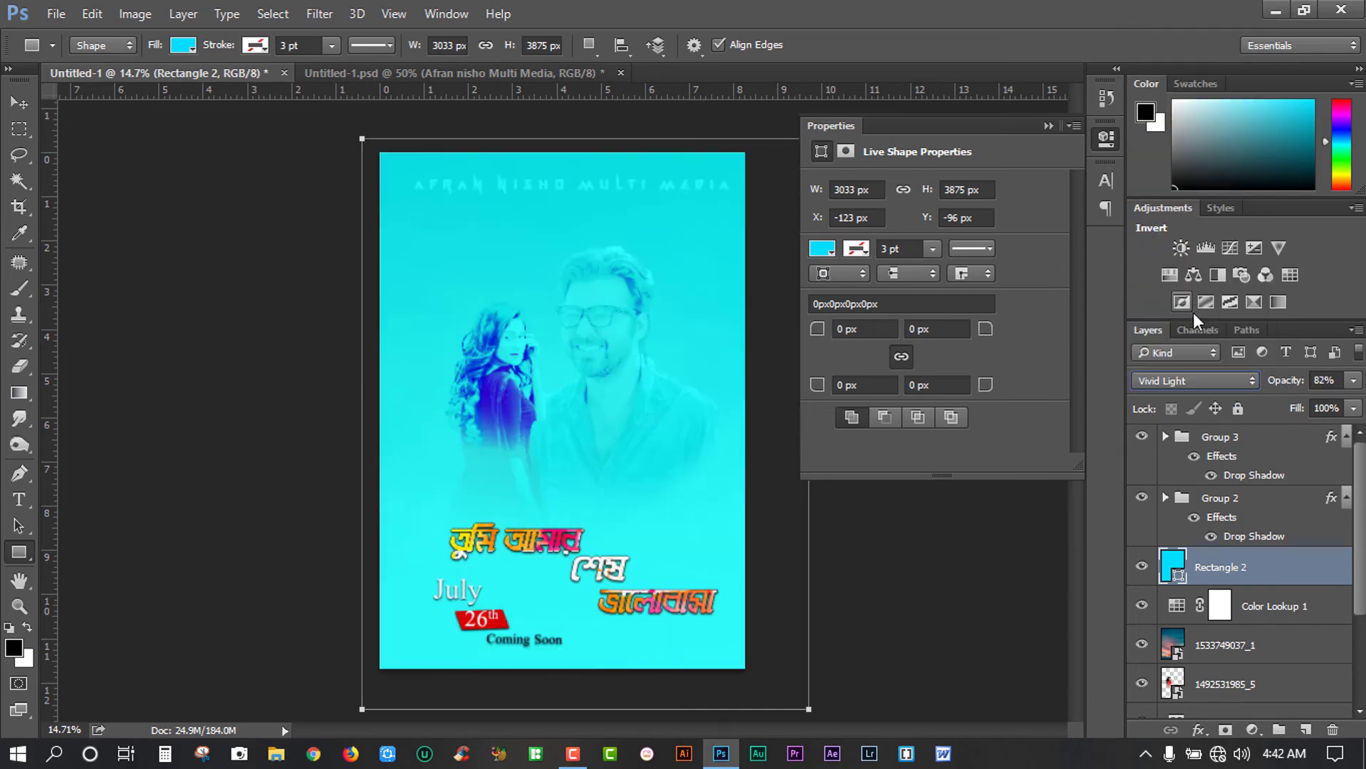
scroll(1180, 376, "up", 2)
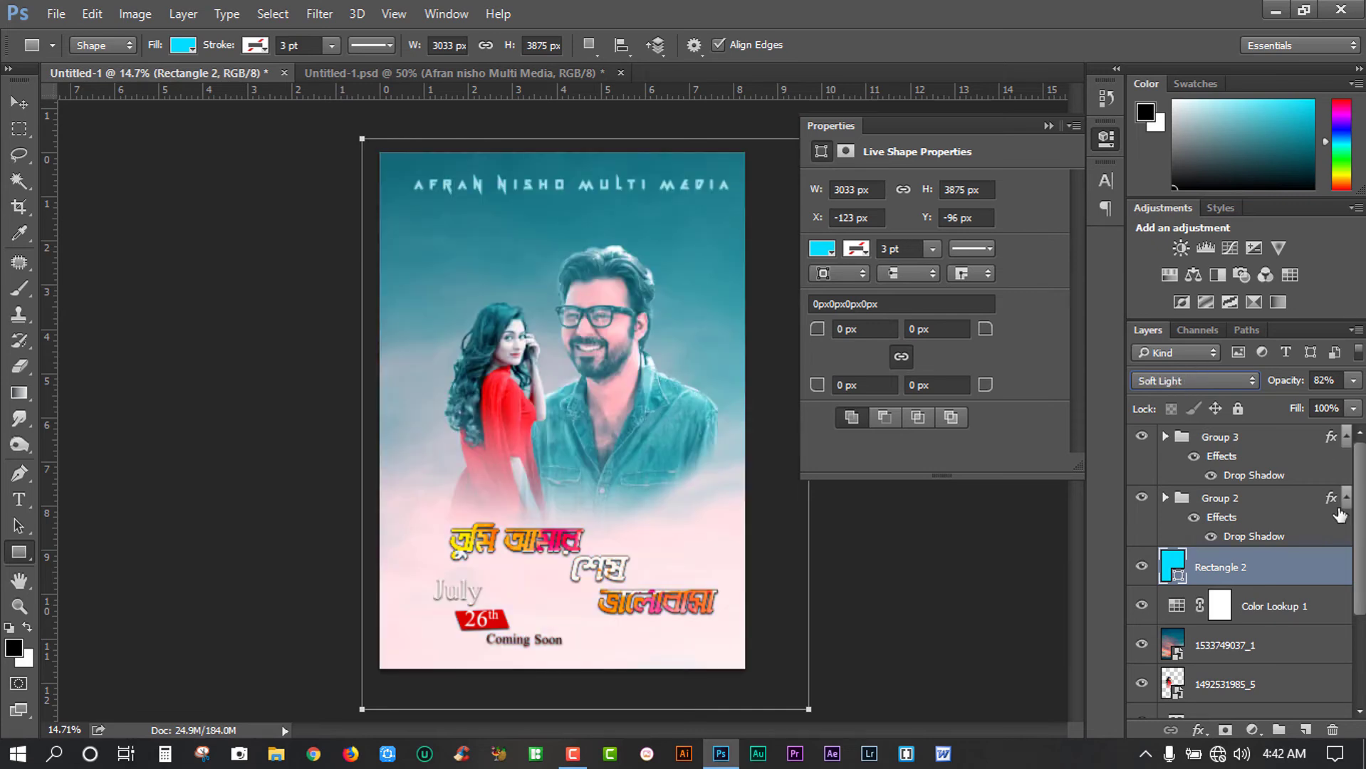
left_click_drag(1282, 382, 1116, 396)
key("v")
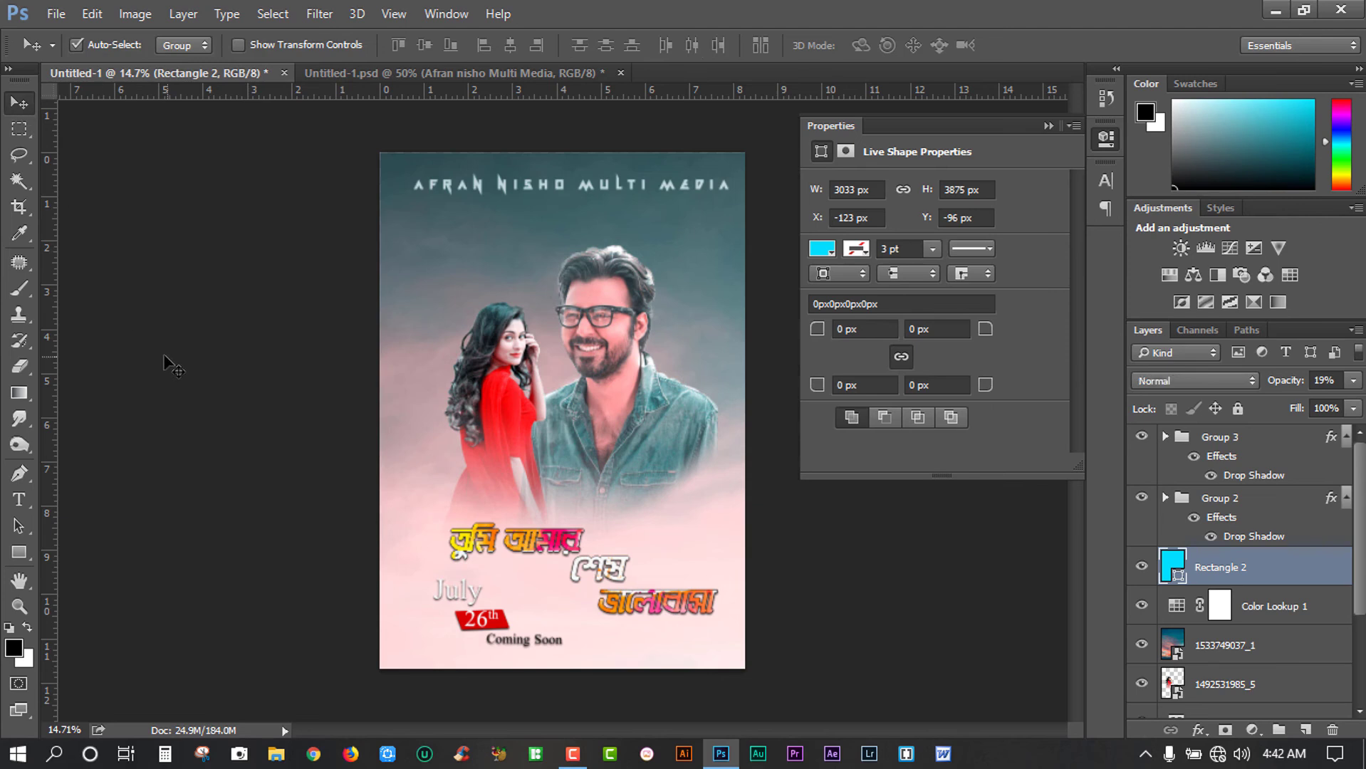
left_click(1025, 525)
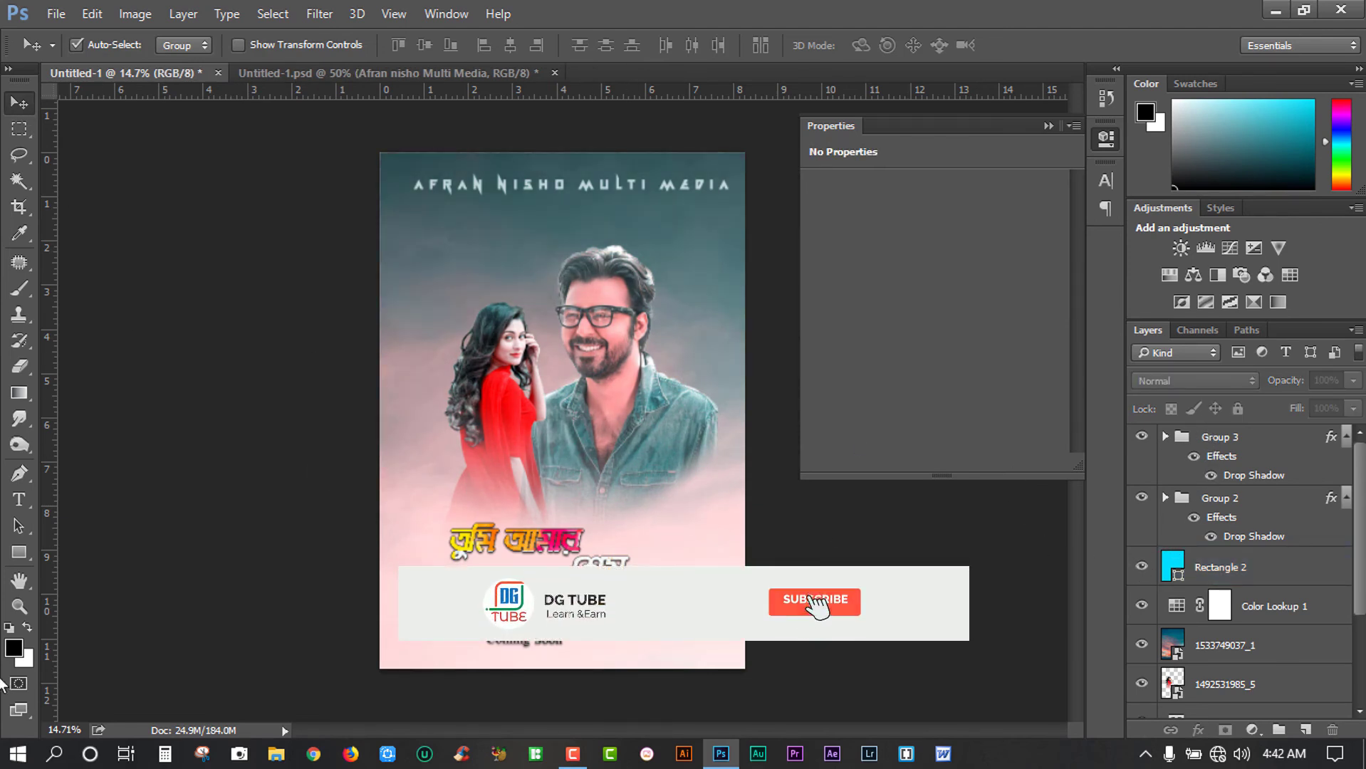
Add a Brightness/Contrast adjustment layer directly above the cyan rectangle and raise its contrast slightly
key("z")
left_click_drag(523, 441, 589, 474)
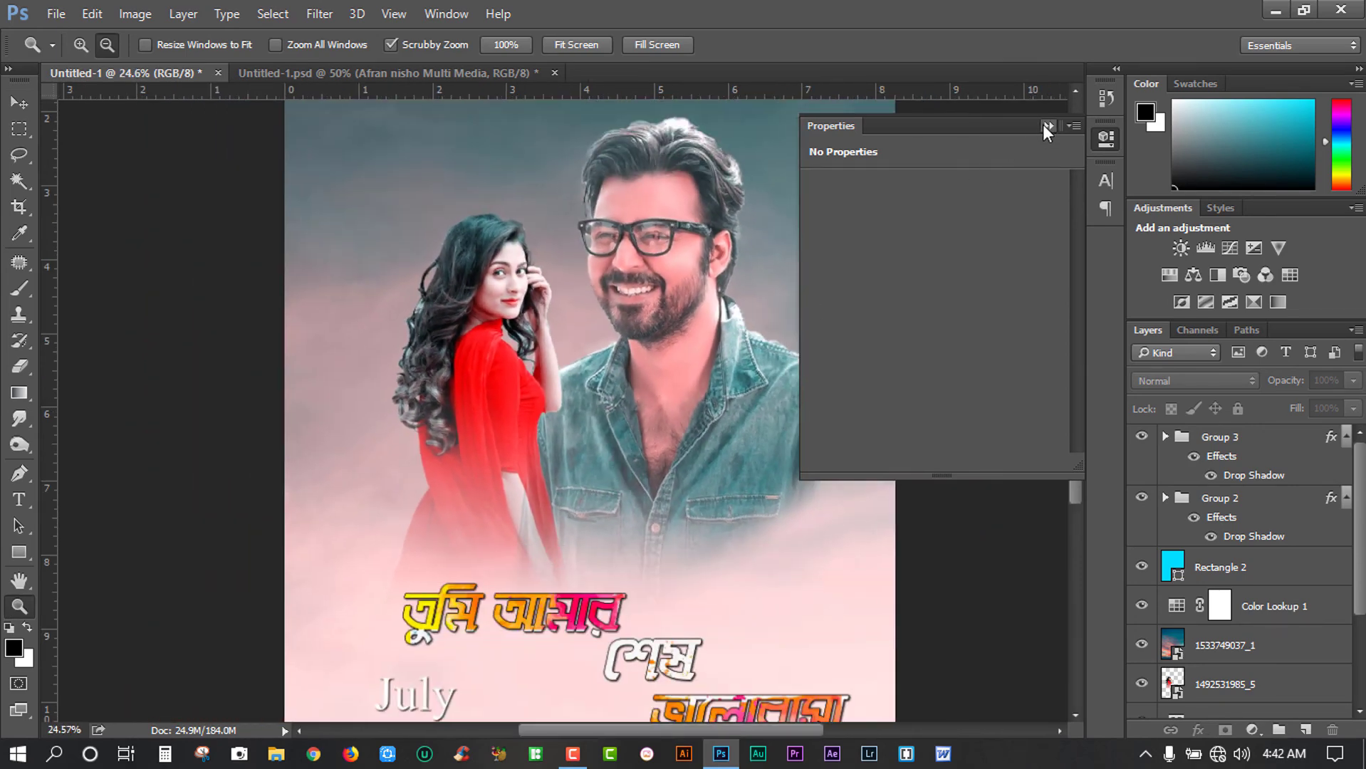
left_click(1047, 128)
scroll(938, 253, "up", 3)
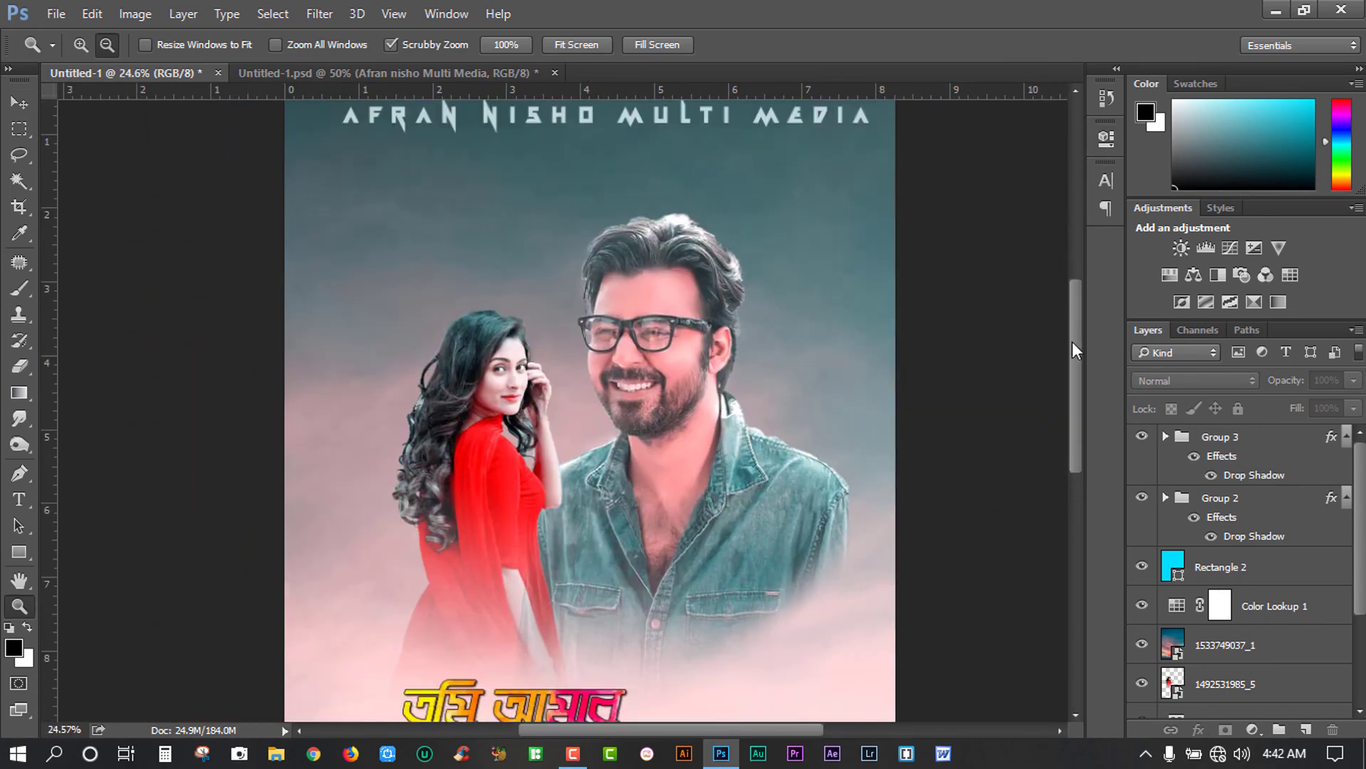
left_click_drag(874, 445, 824, 447)
left_click(1268, 541)
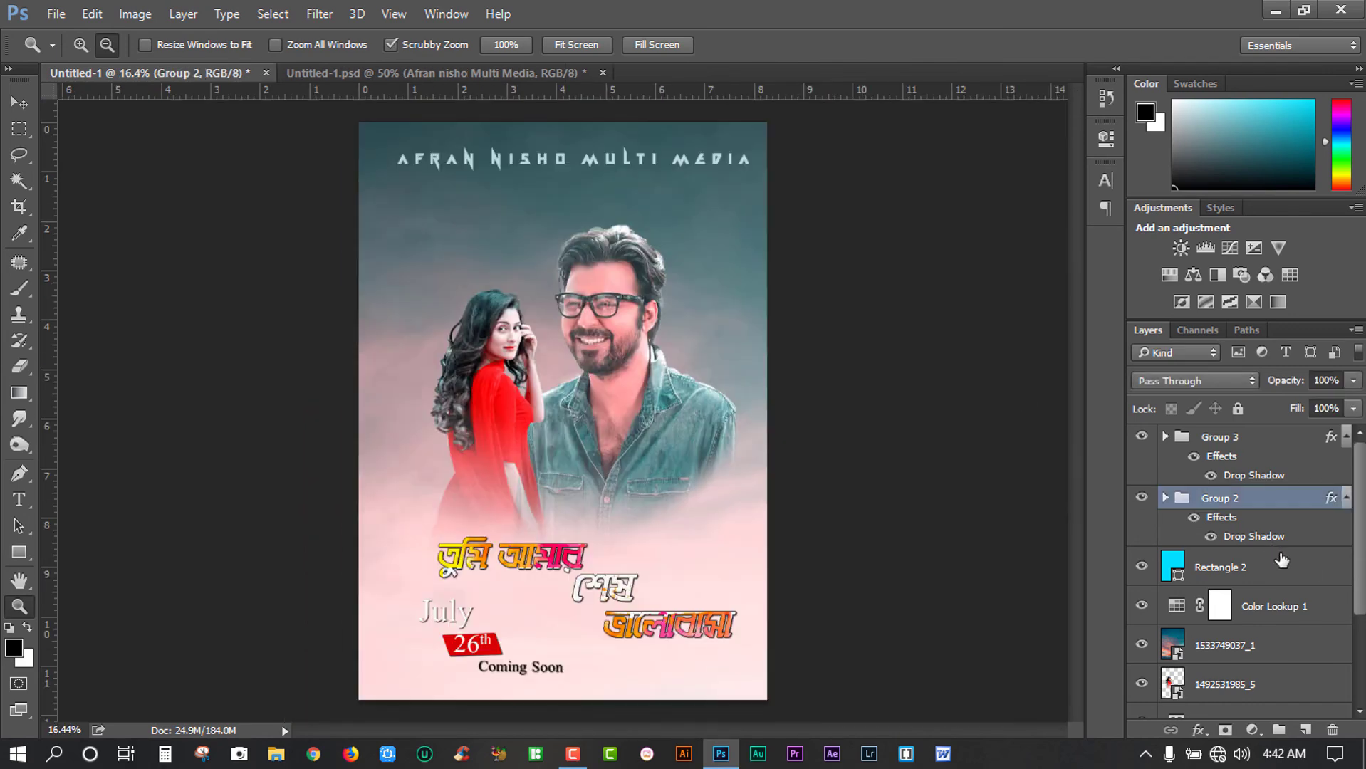
left_click(1258, 562)
left_click(1251, 730)
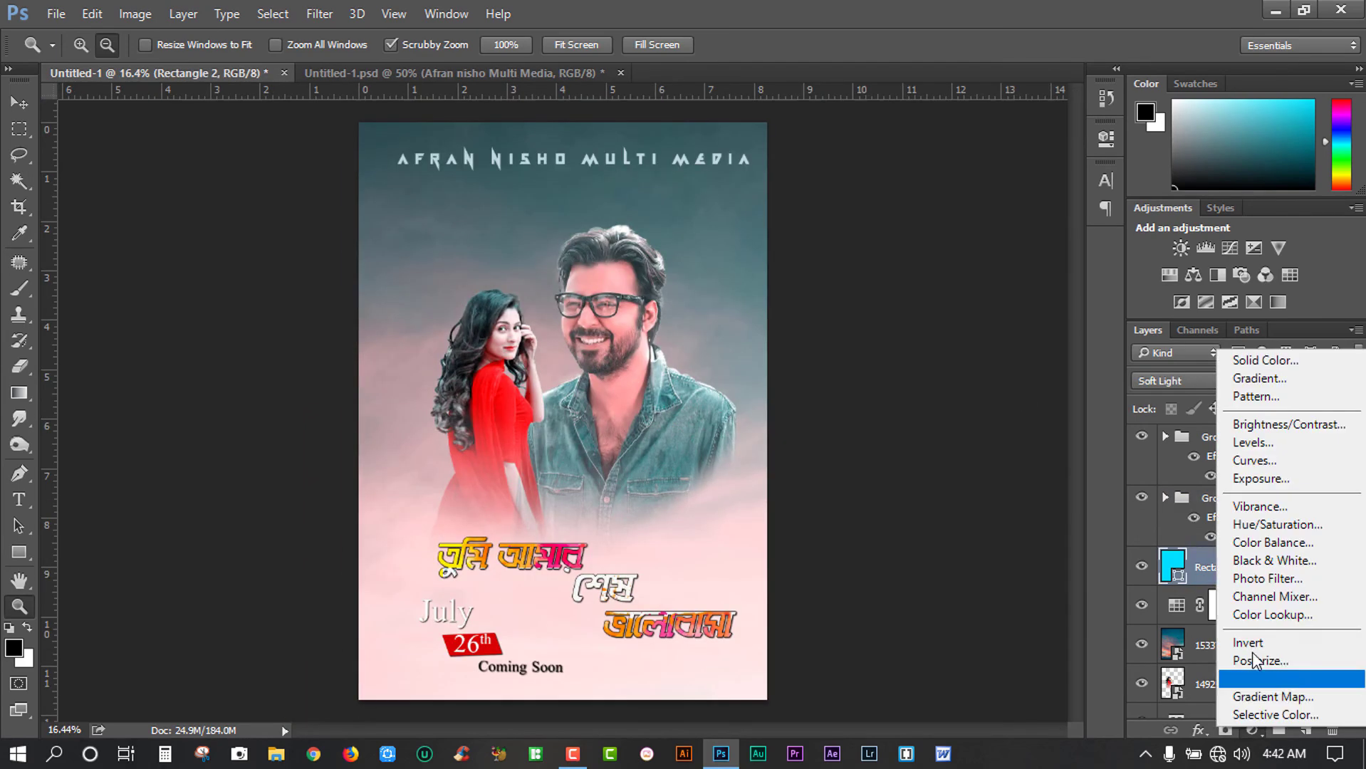
left_click(1276, 425)
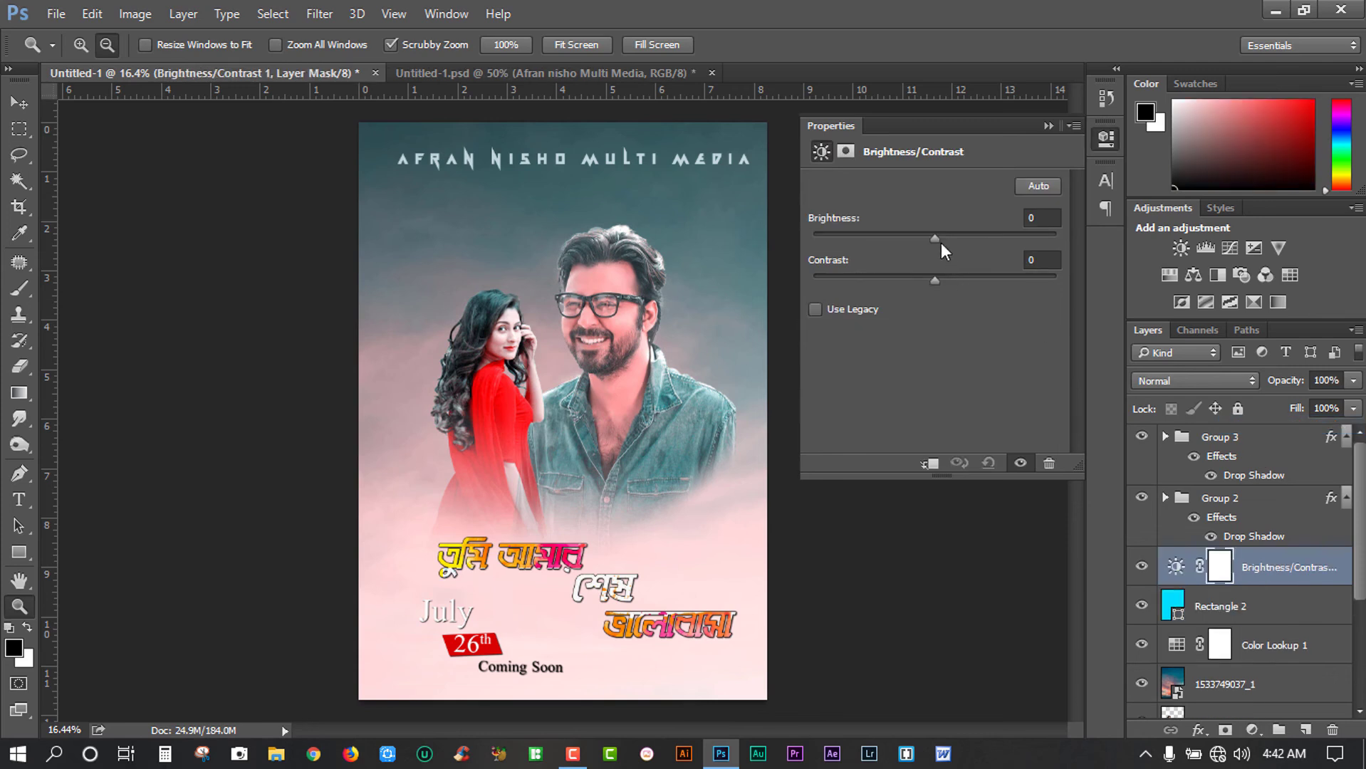
left_click_drag(934, 280, 1010, 284)
left_click_drag(961, 285, 957, 284)
left_click(1048, 125)
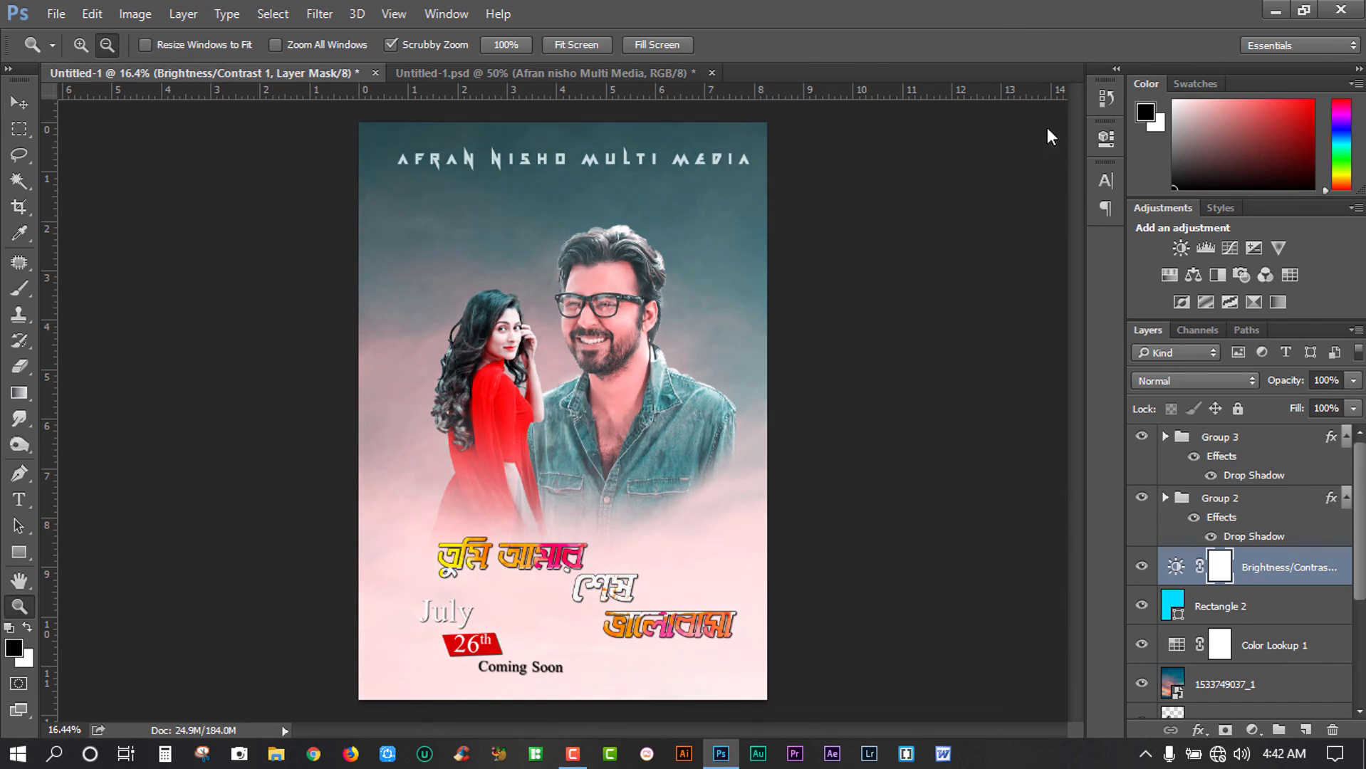
Save the poster to the Desktop as Untitled-1.jpg in JPEG format with maximum quality 12 and Baseline ("Standard")
mouse_move(769, 504)
left_mouse_down()
mouse_move(737, 498)
mouse_move(817, 506)
mouse_move(749, 506)
left_mouse_up()
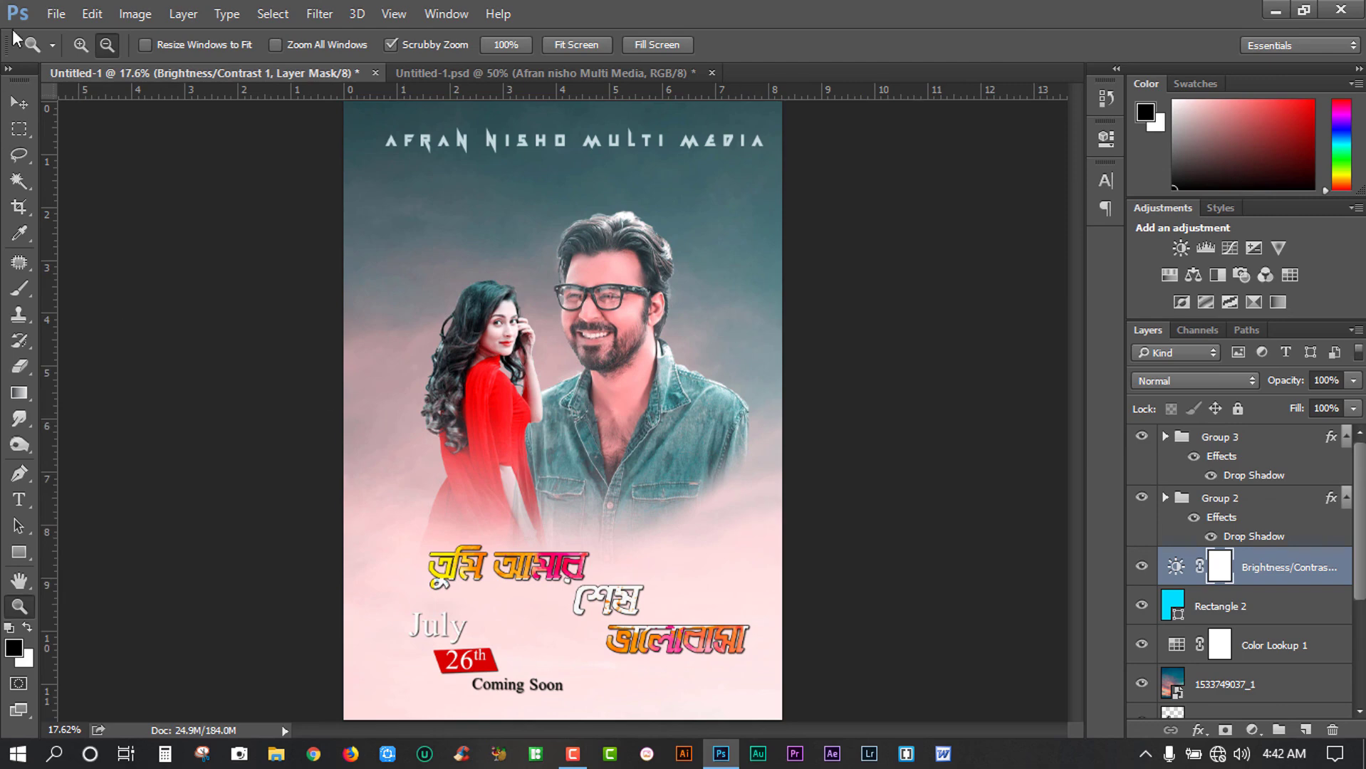
left_click(56, 14)
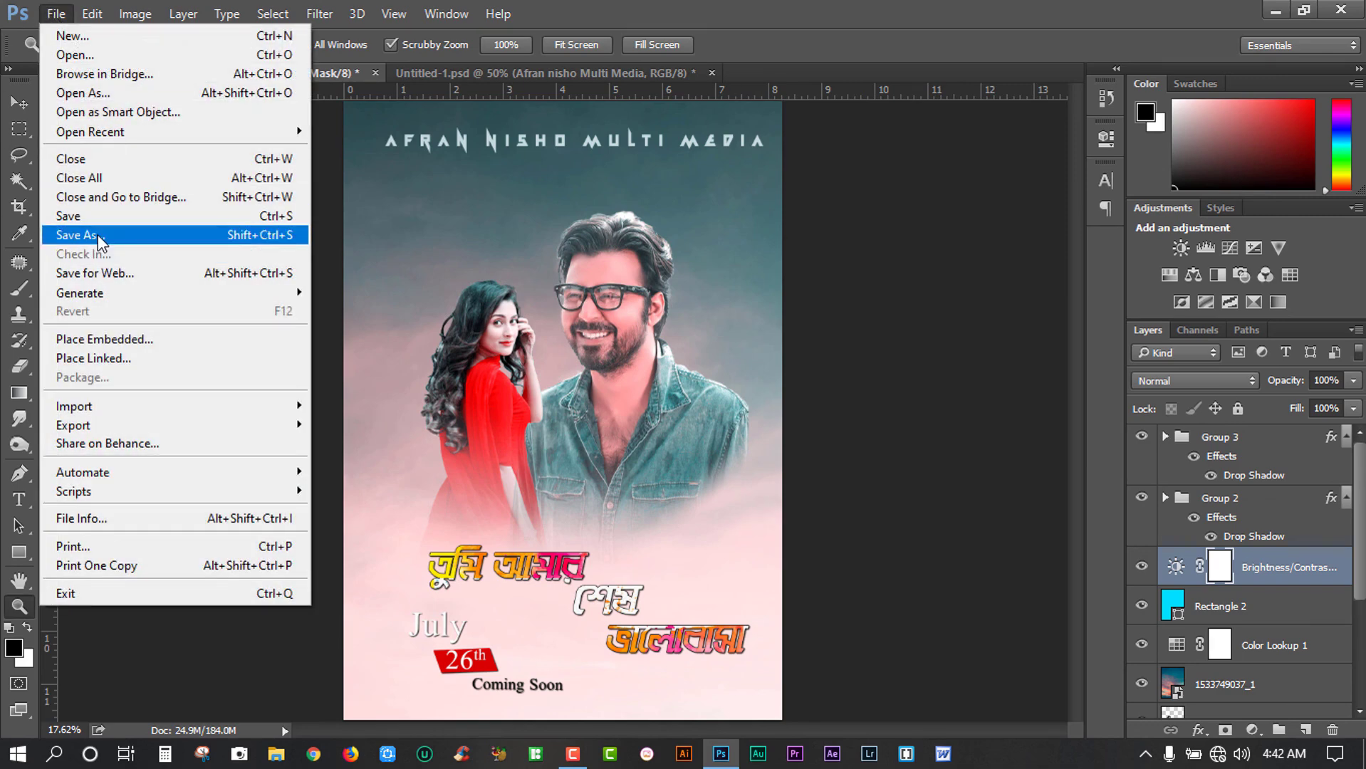
left_click(81, 235)
left_click(79, 325)
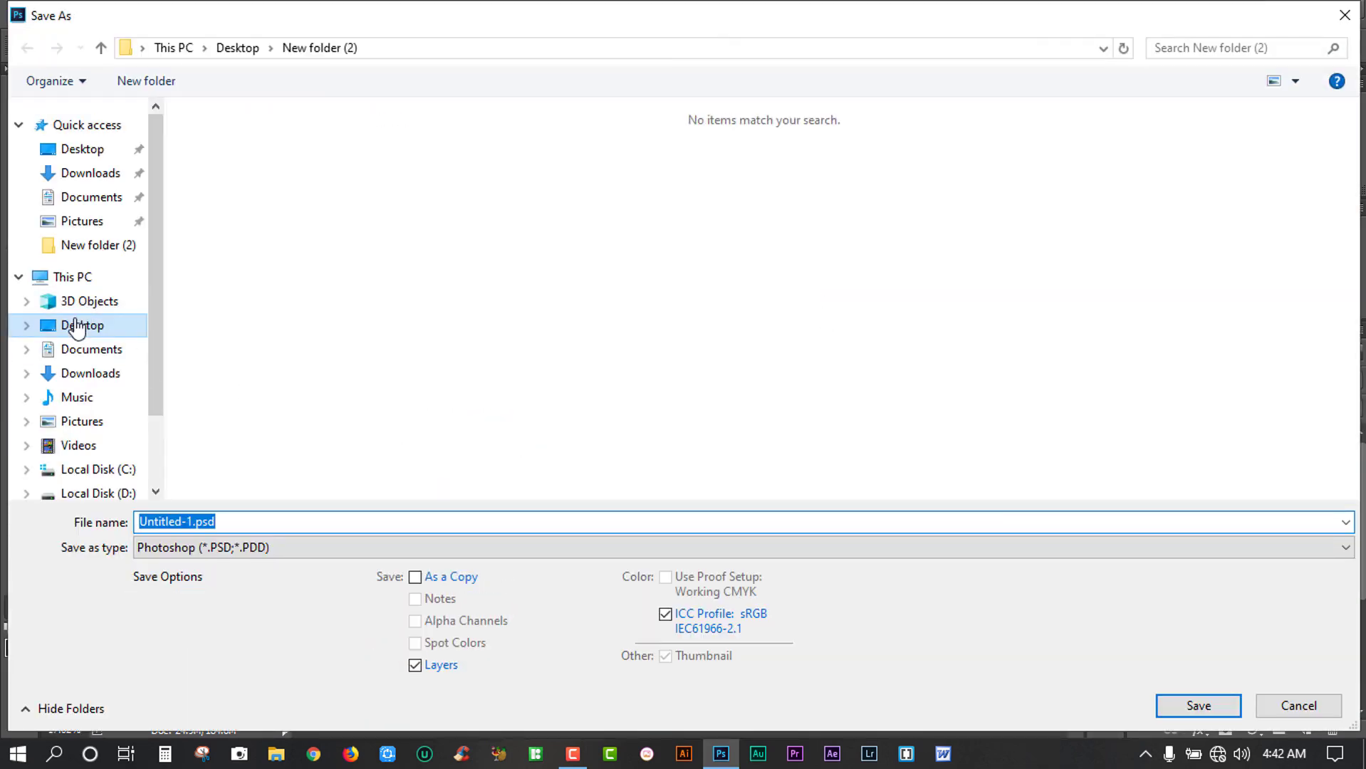
left_click(242, 548)
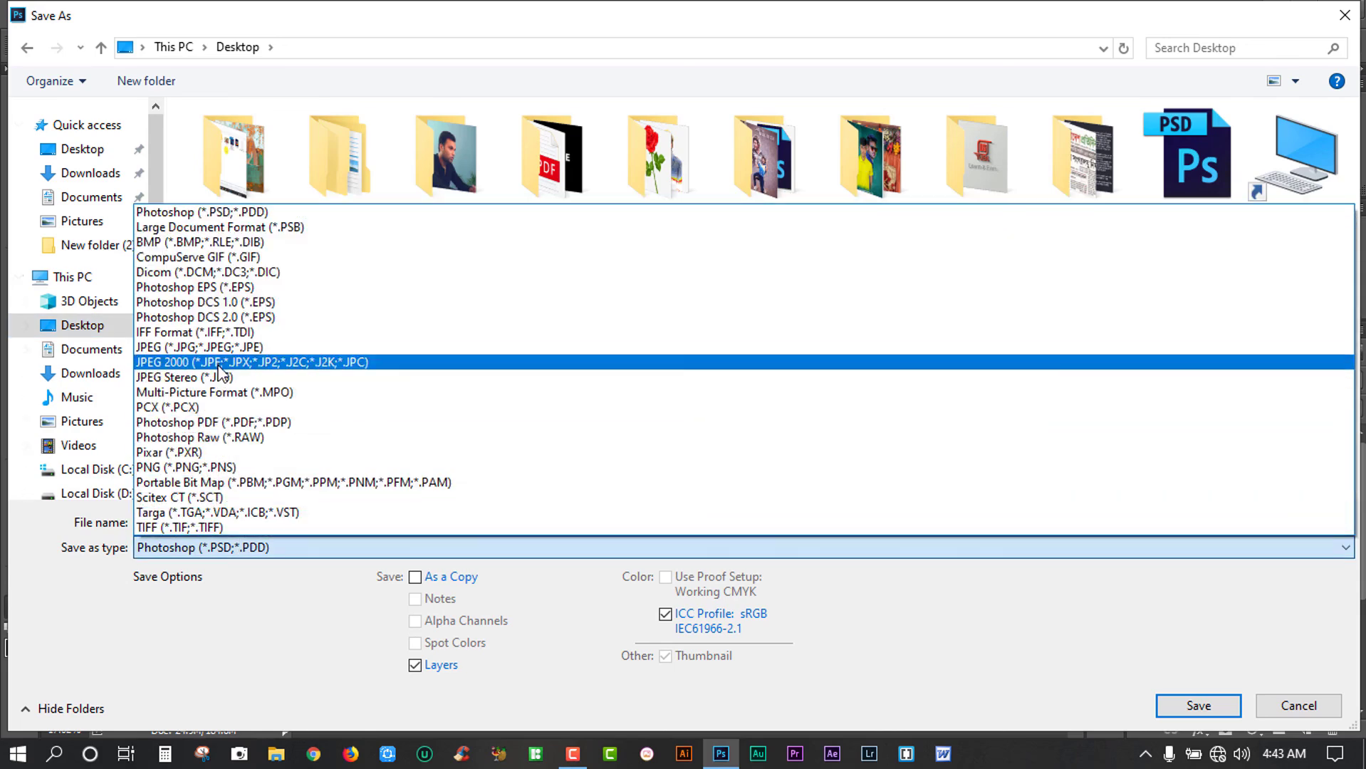
left_click(767, 348)
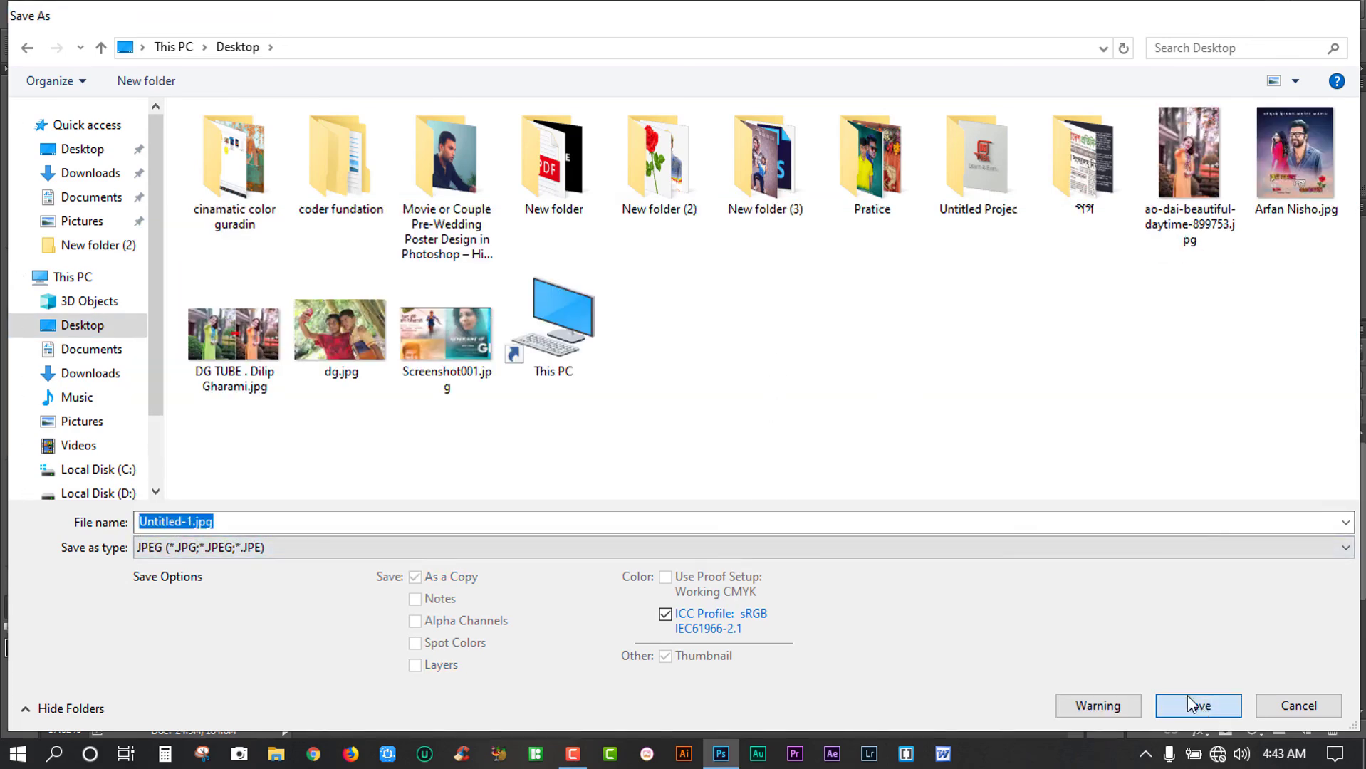
left_click(1198, 705)
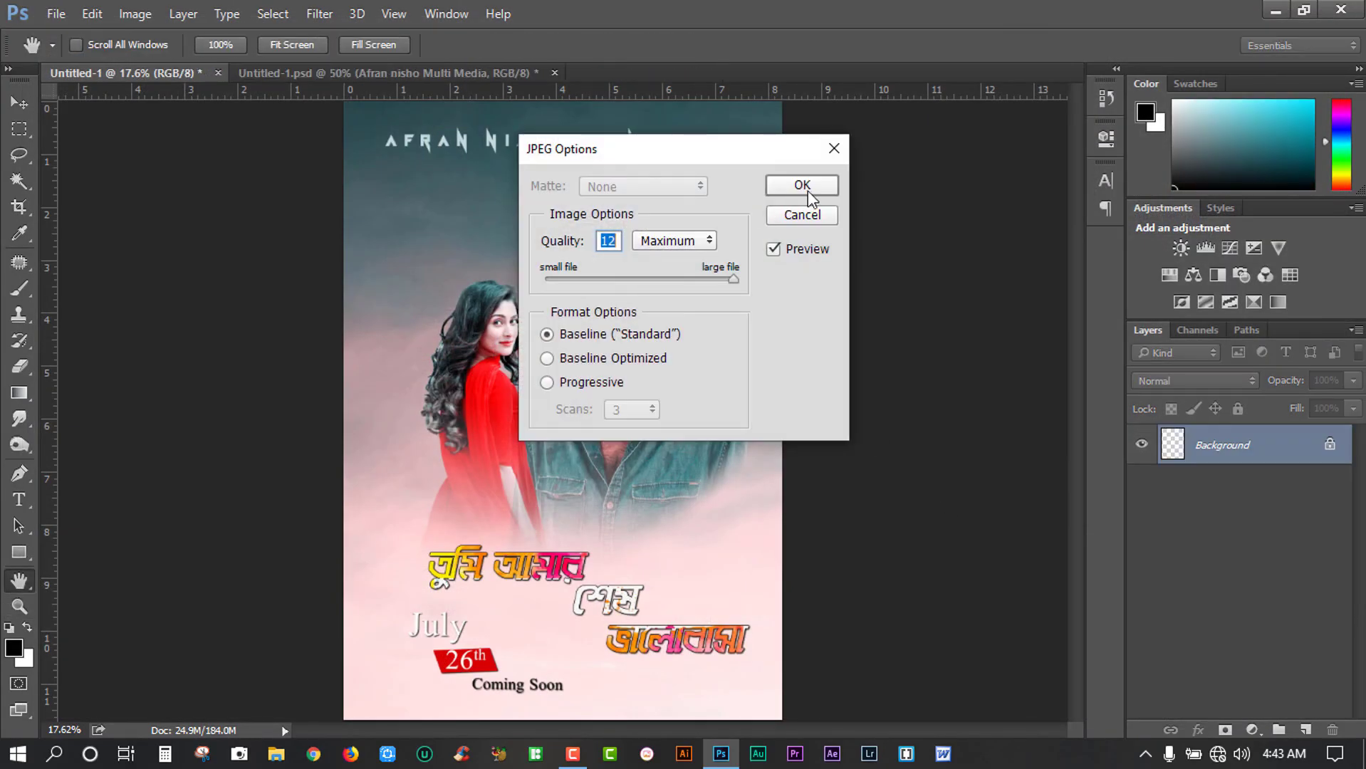
left_click(803, 190)
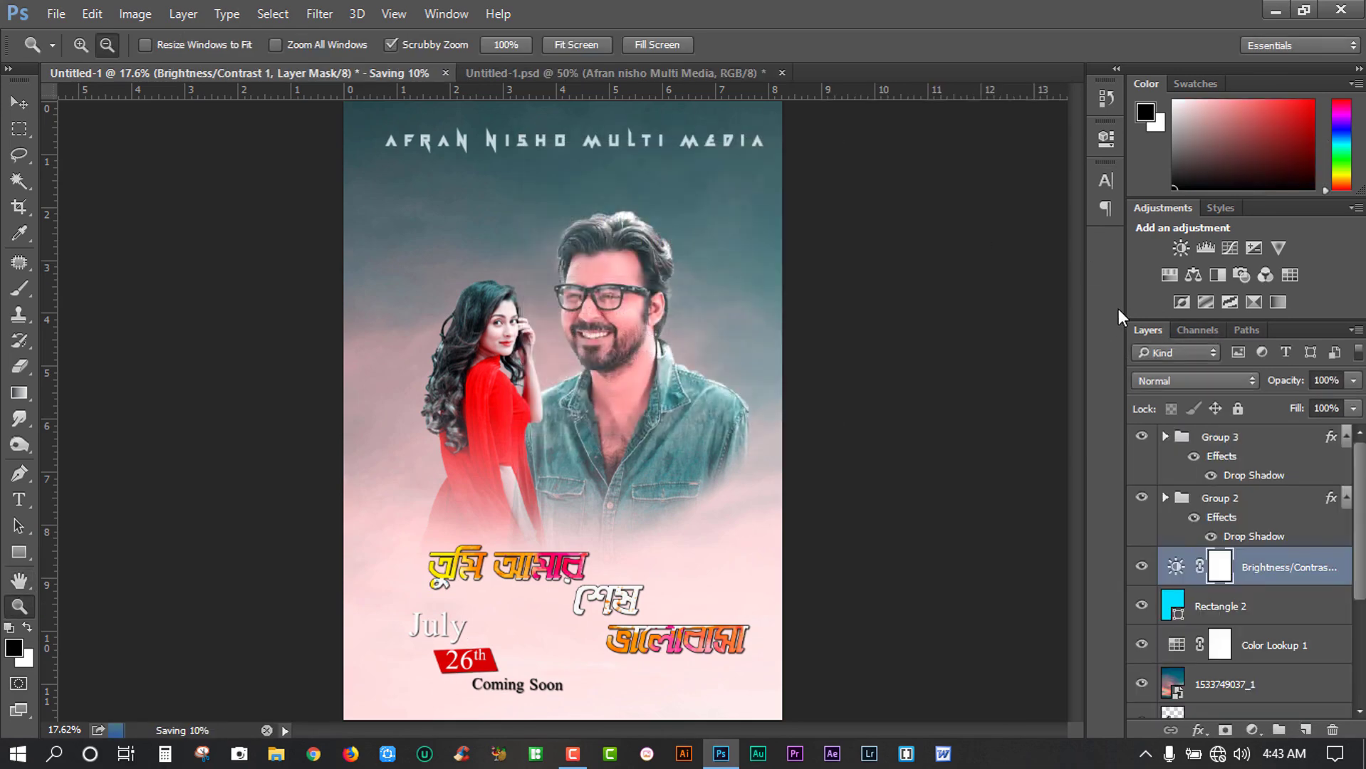
left_click(1276, 10)
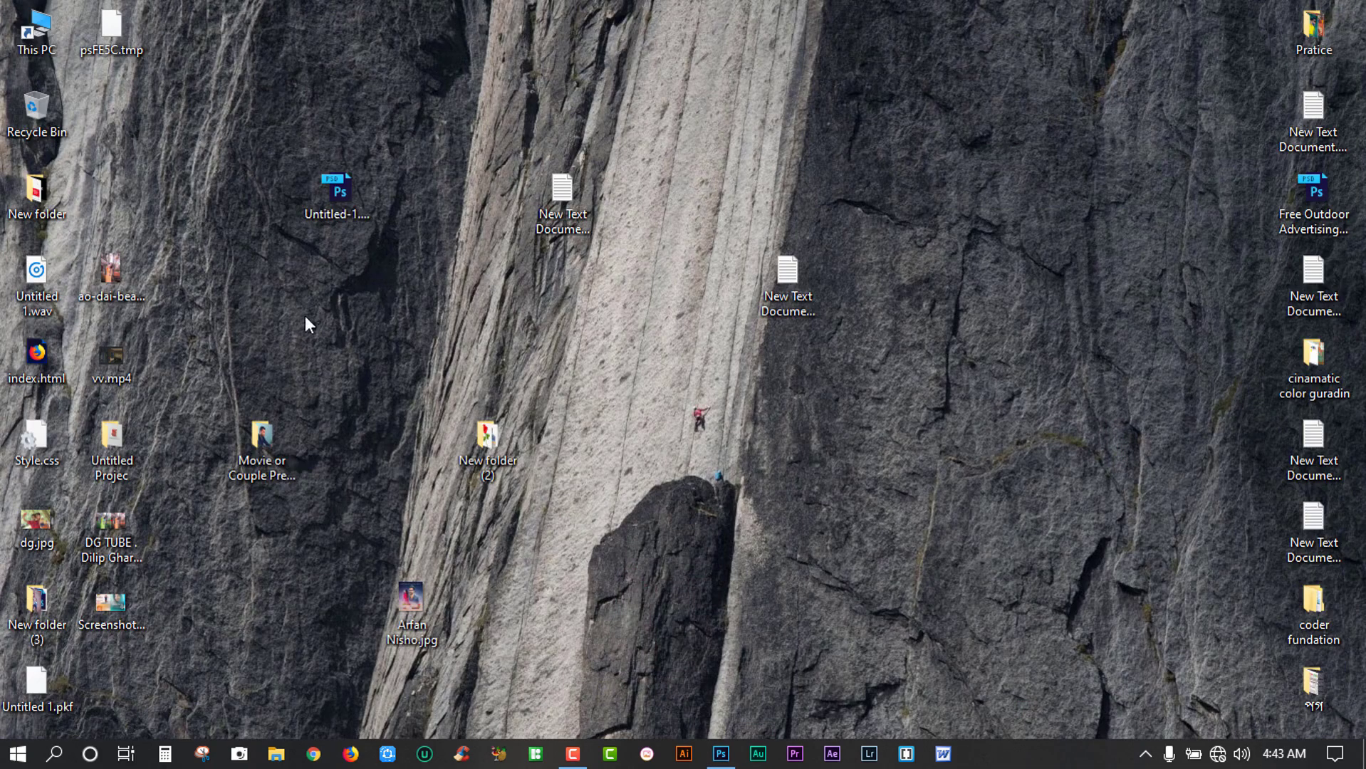
double_click(388, 597)
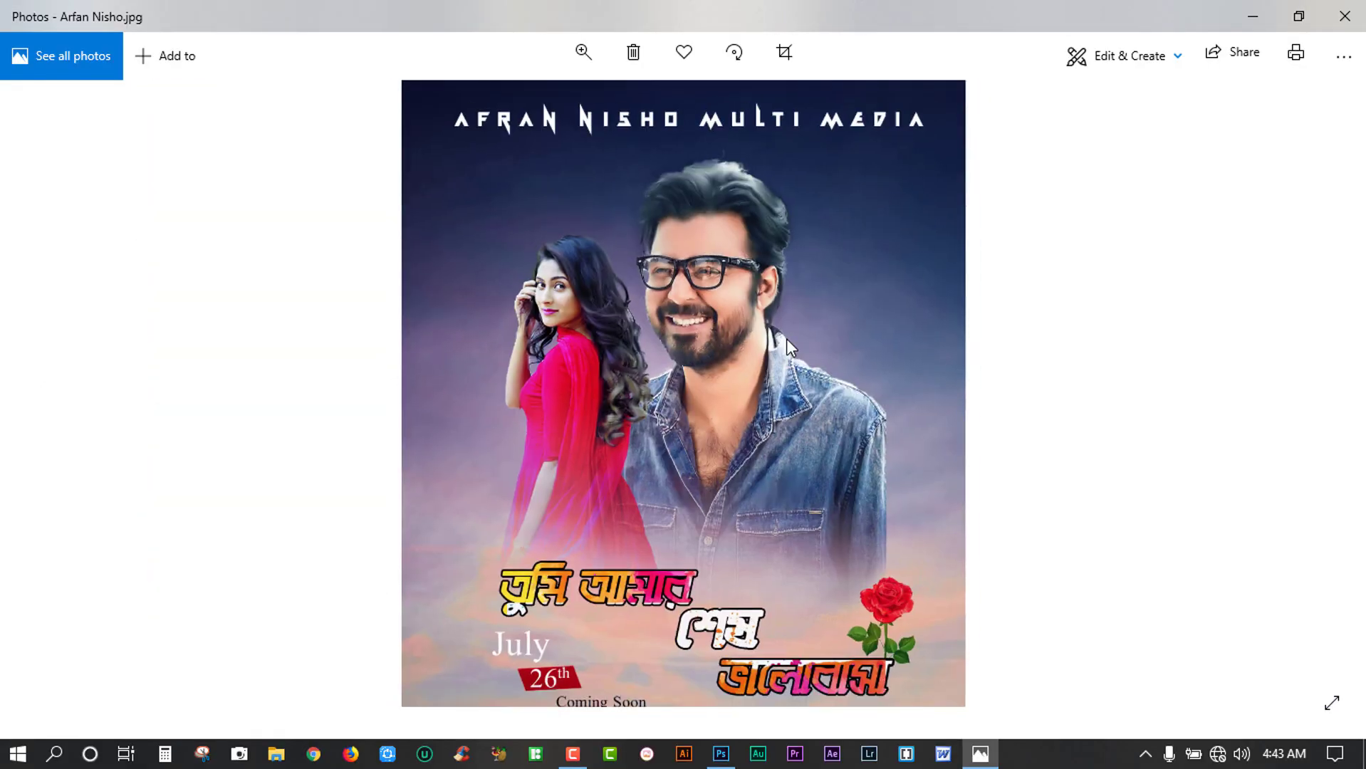
left_click(1325, 372)
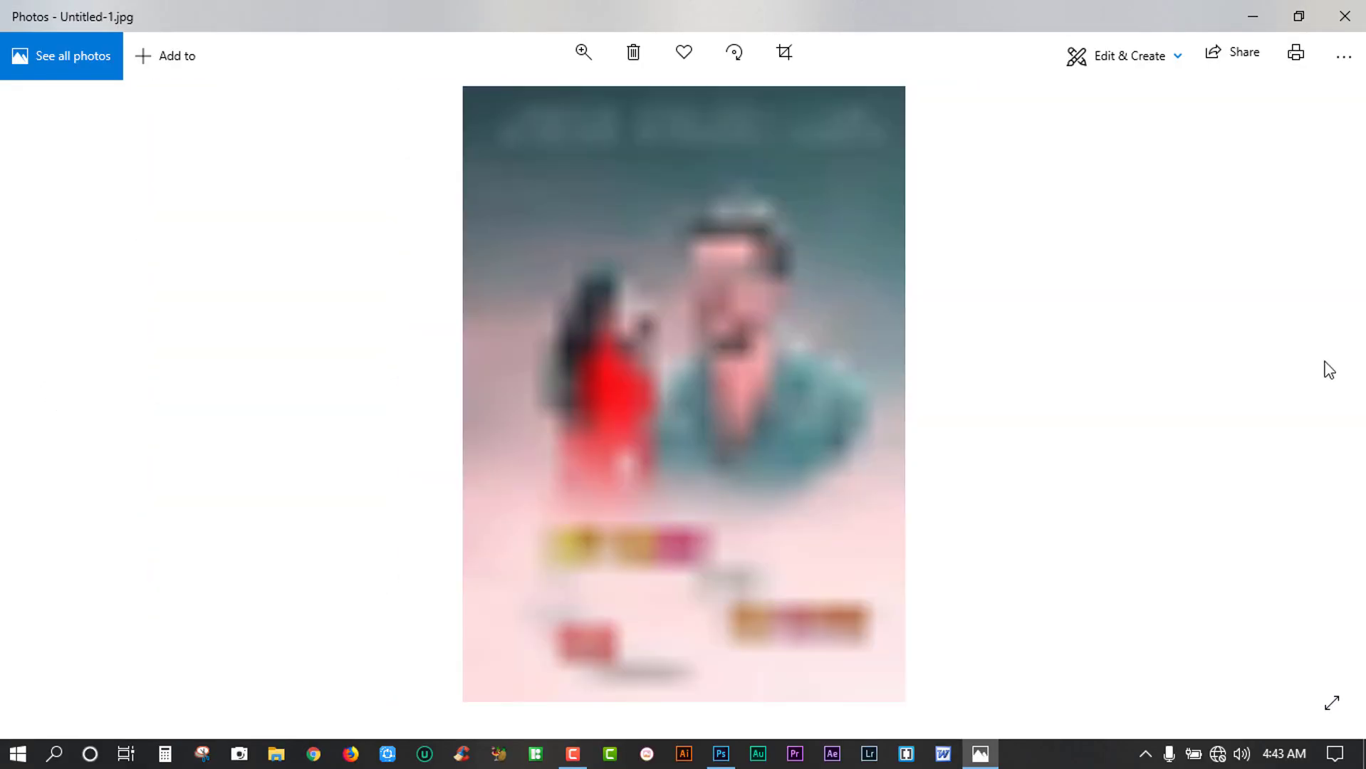
double_click(929, 282)
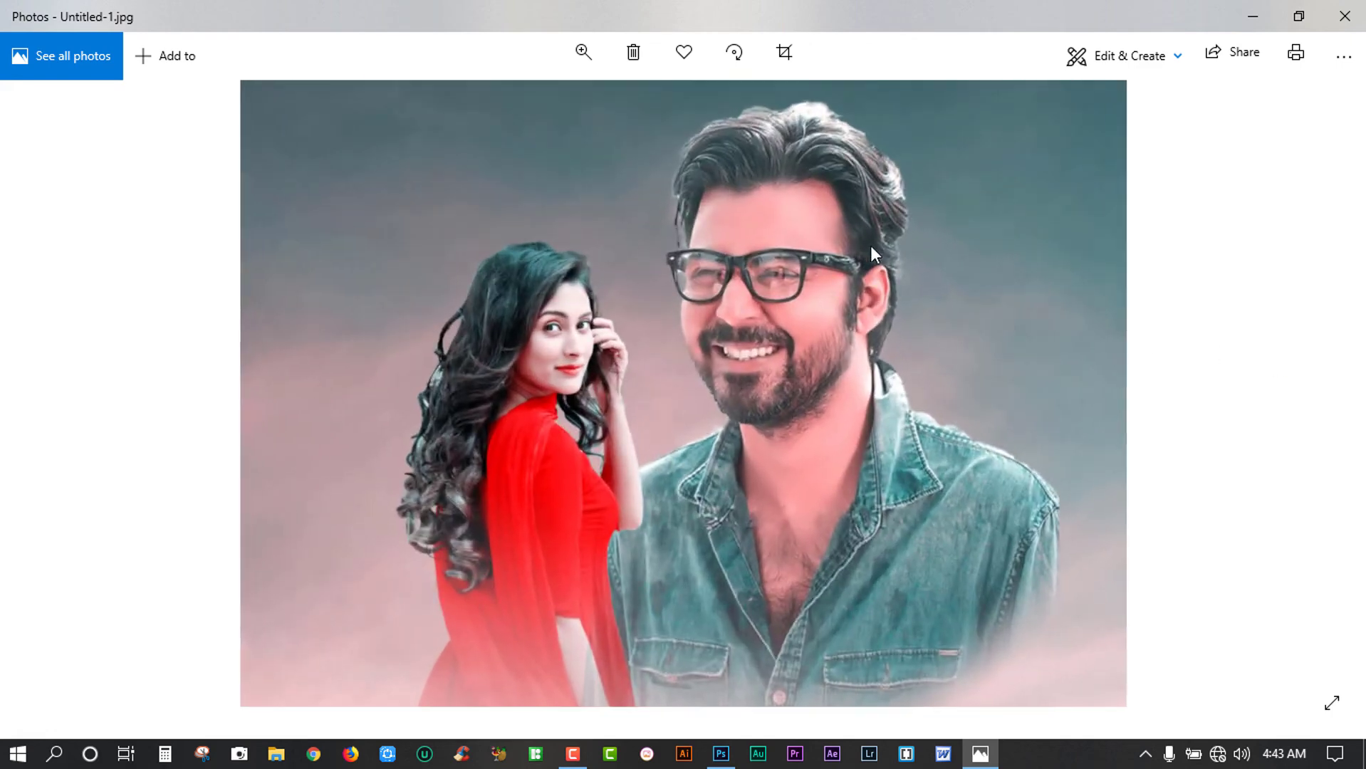
left_click_drag(871, 245, 897, 229)
double_click(897, 229)
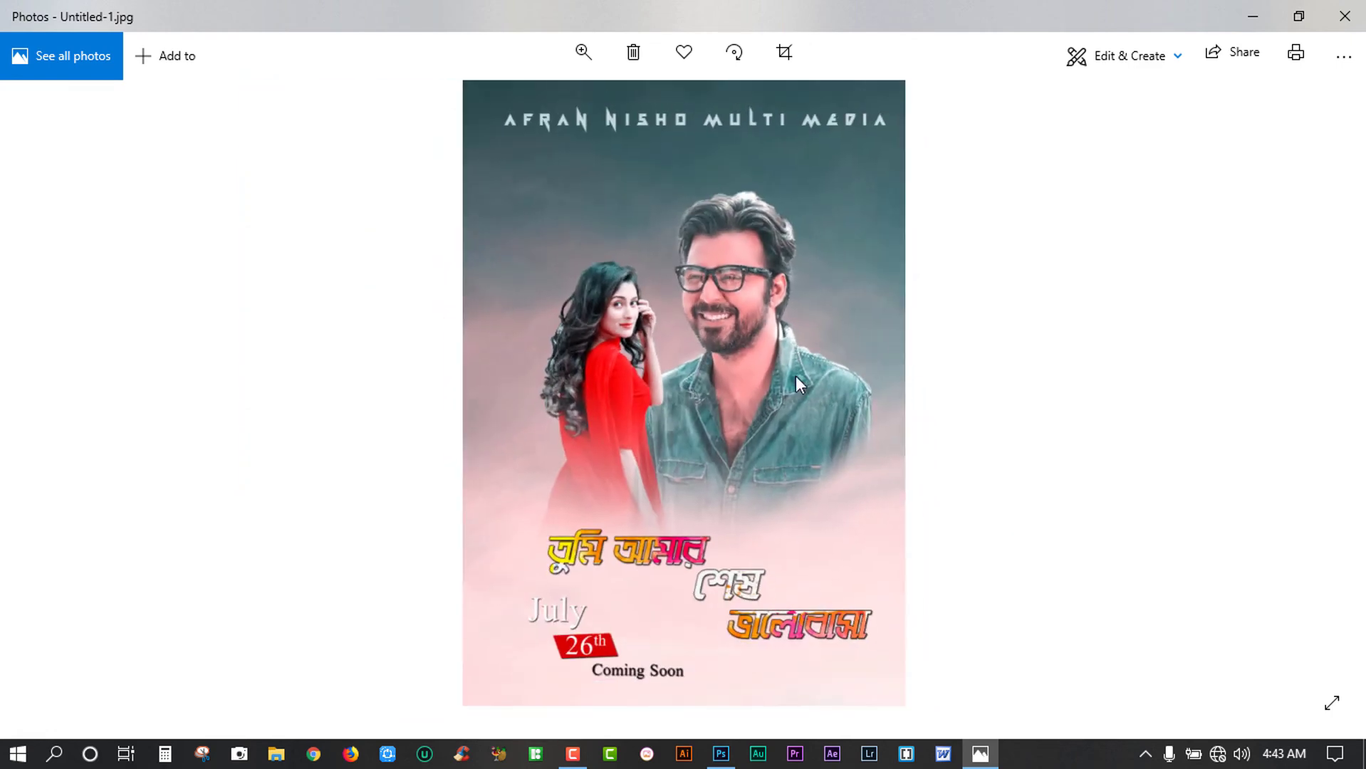
left_click(40, 424)
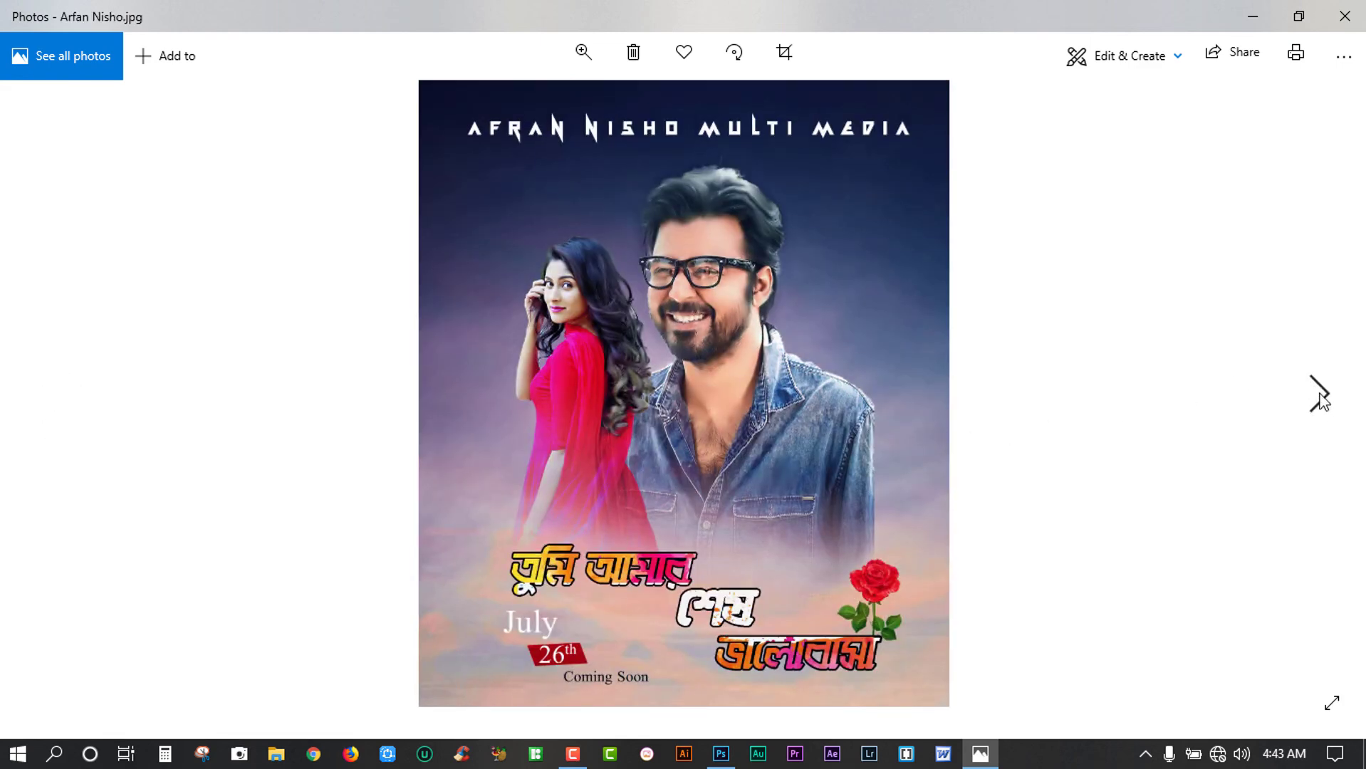
left_click(1320, 397)
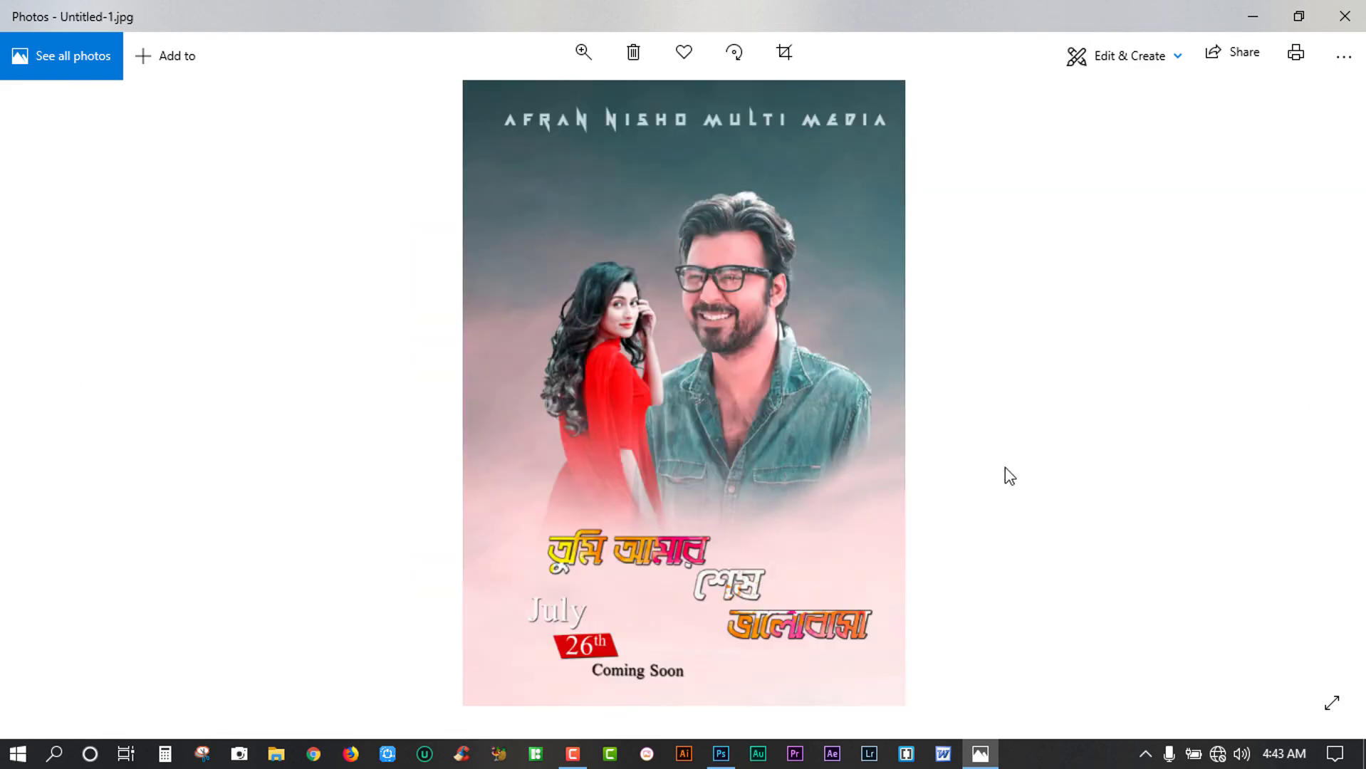